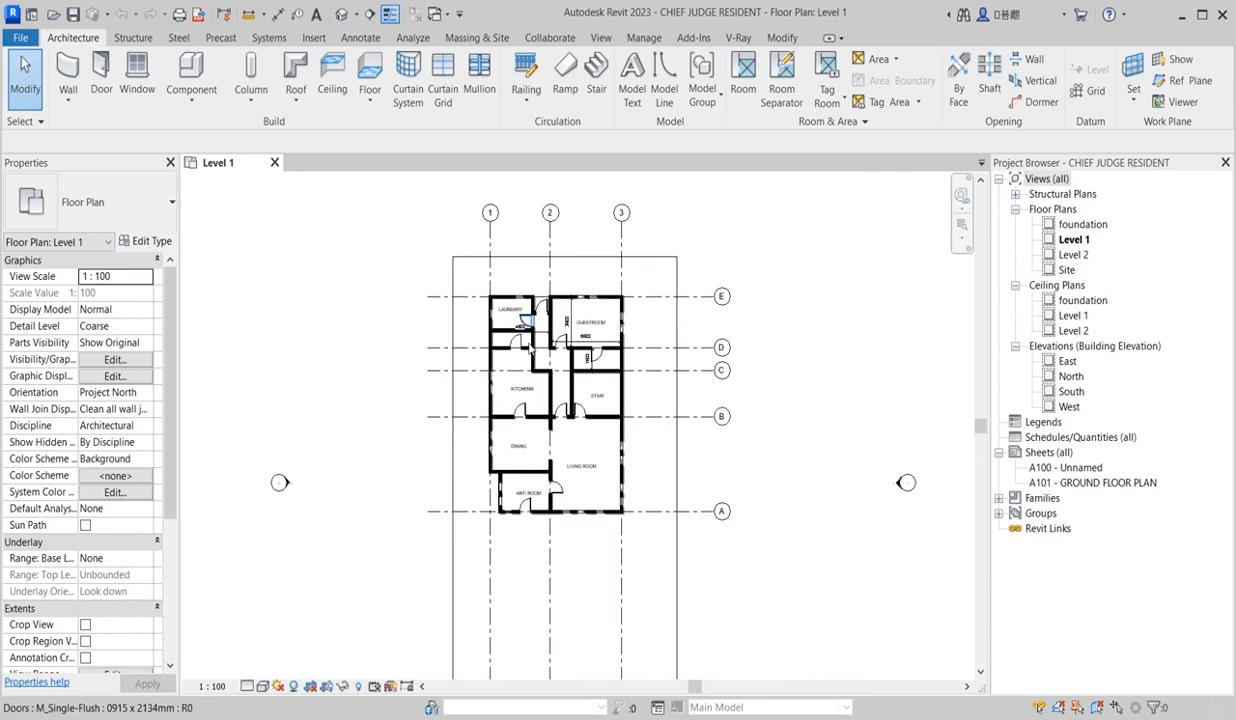
- Examine the room layout and wall positions on the Level 1 floor plan
scroll(575, 352, "up", 4)
scroll(580, 355, "down", 2)
scroll(597, 368, "down", 3)
scroll(628, 373, "up", 2)
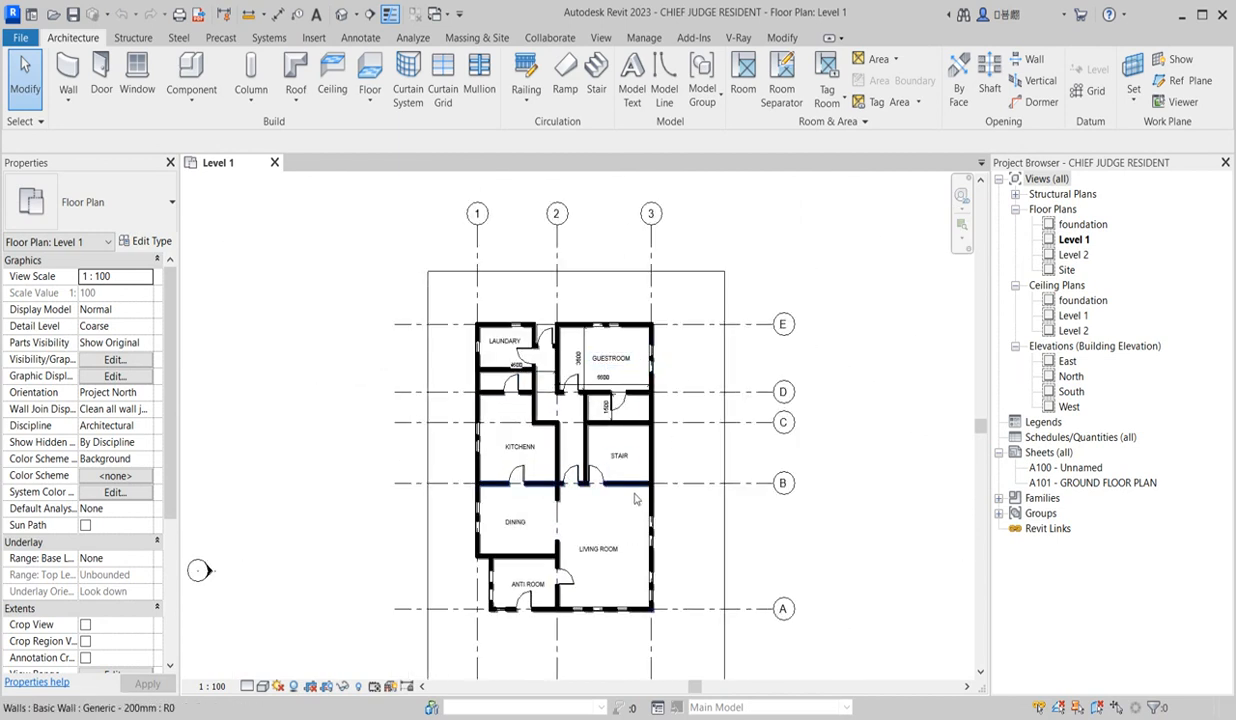
scroll(625, 495, "up", 2)
scroll(740, 385, "down", 3)
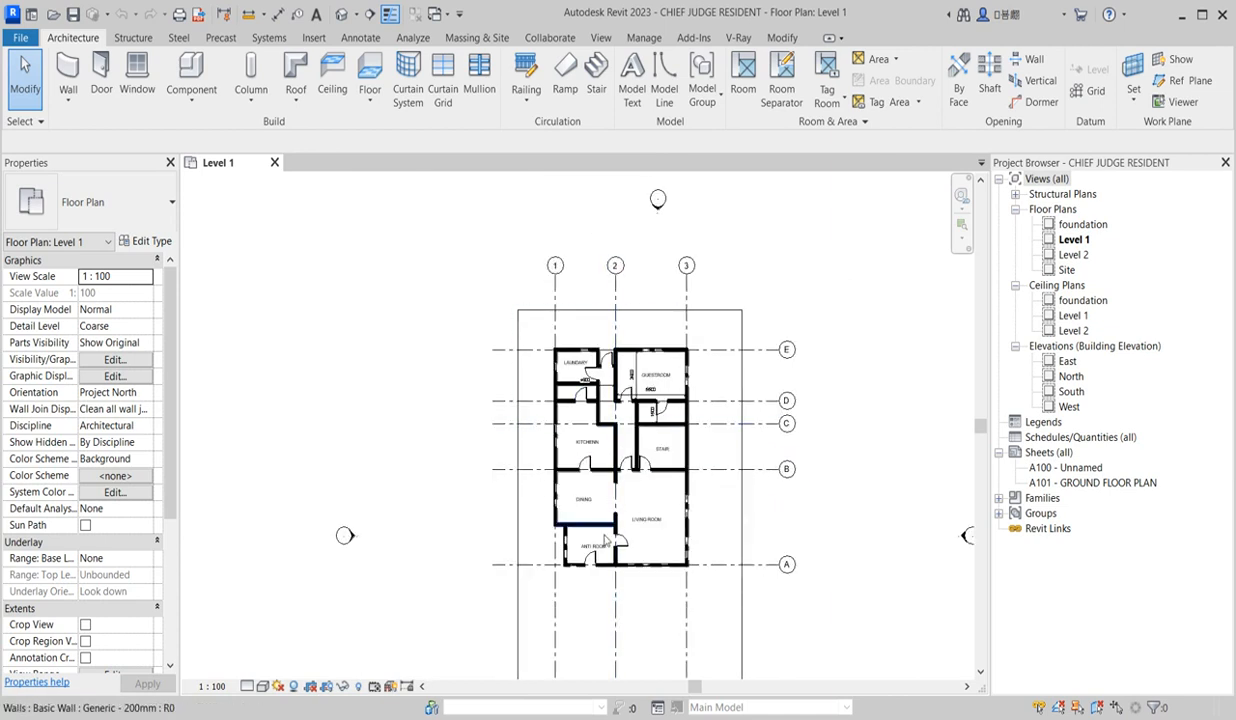
scroll(570, 515, "up", 4)
scroll(565, 480, "up", 2)
scroll(640, 420, "down", 4)
scroll(728, 403, "up", 2)
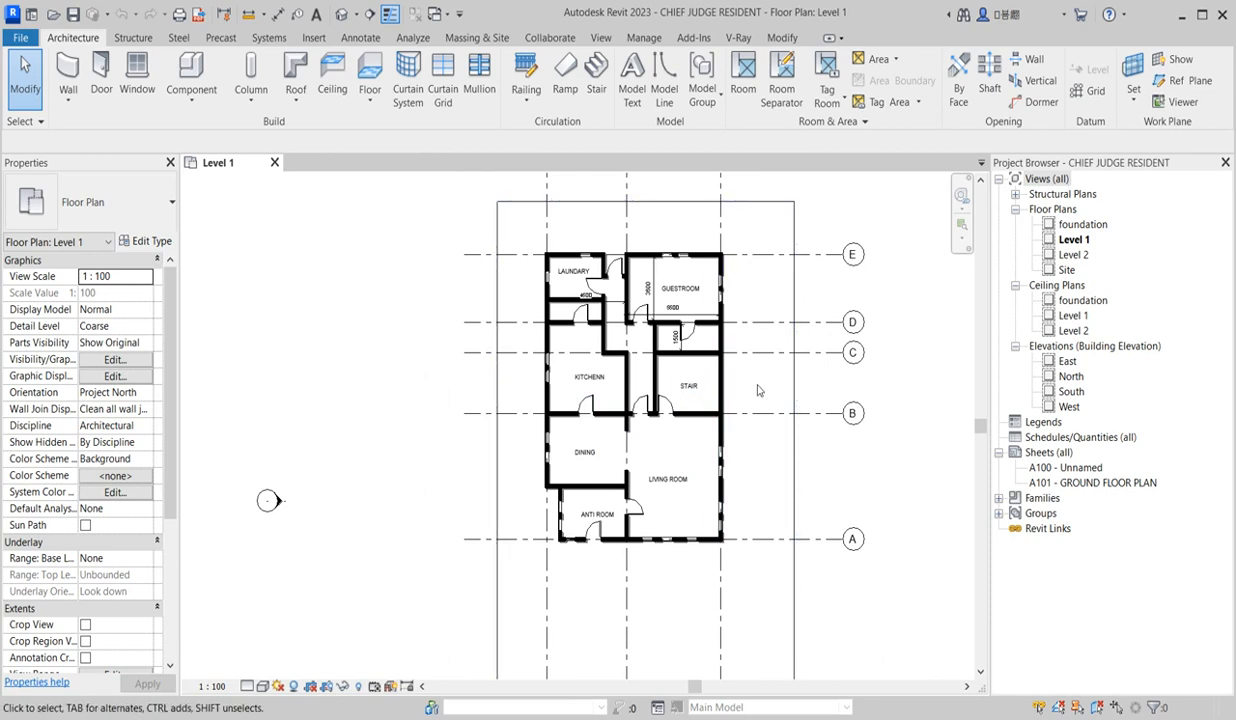
scroll(745, 386, "up", 1)
- Open the Level 2 floor plan and start a wall using the Basic Wall Generic - 200mm type
double_click(1074, 255)
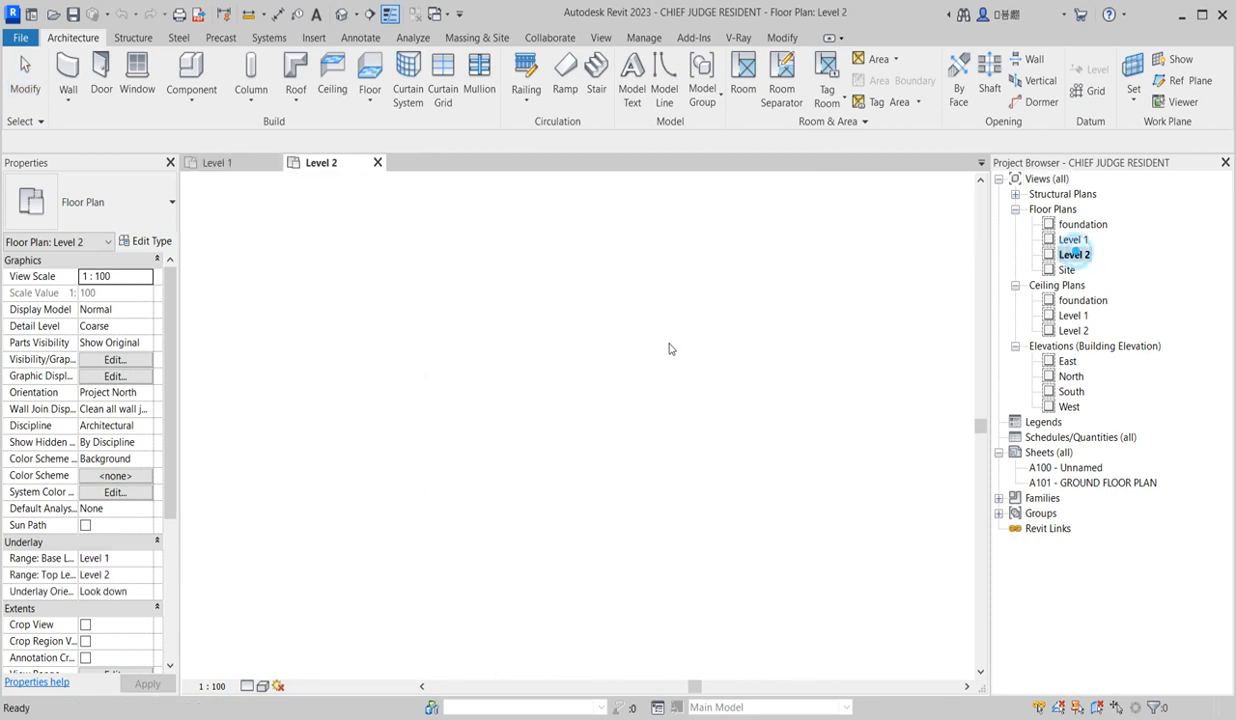
scroll(575, 410, "down", 2)
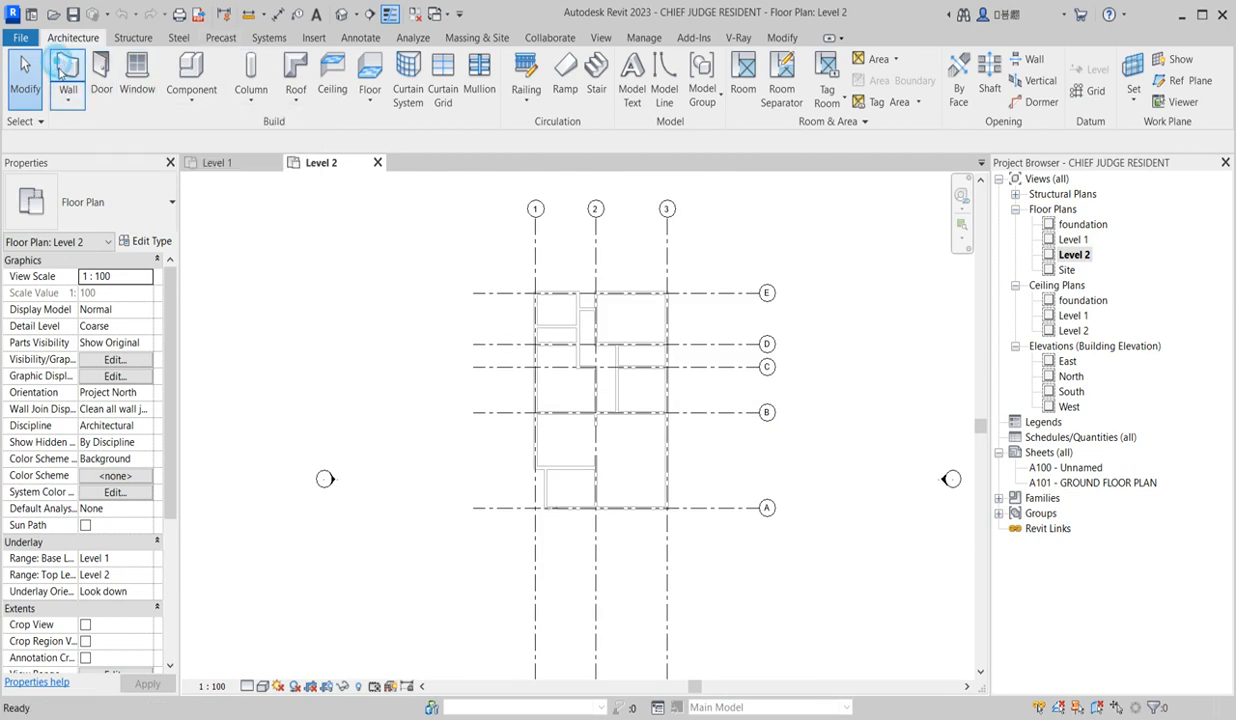
key("w")
key("a")
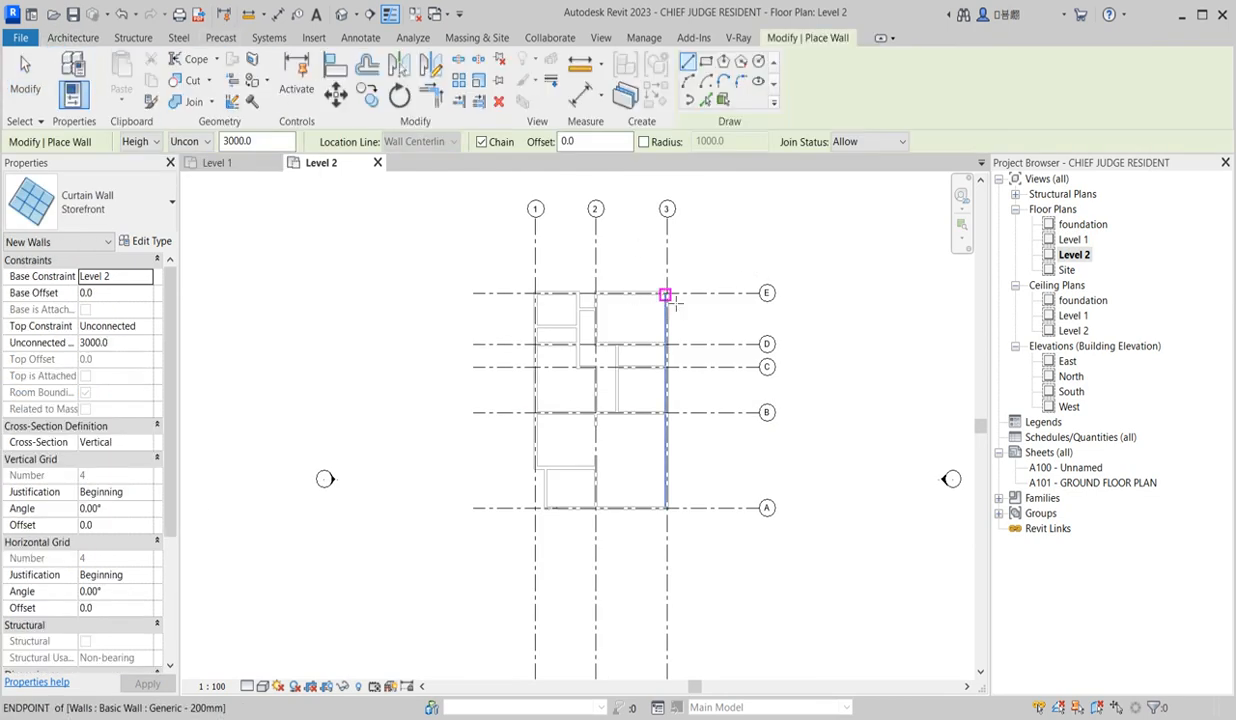
scroll(661, 293, "up", 2)
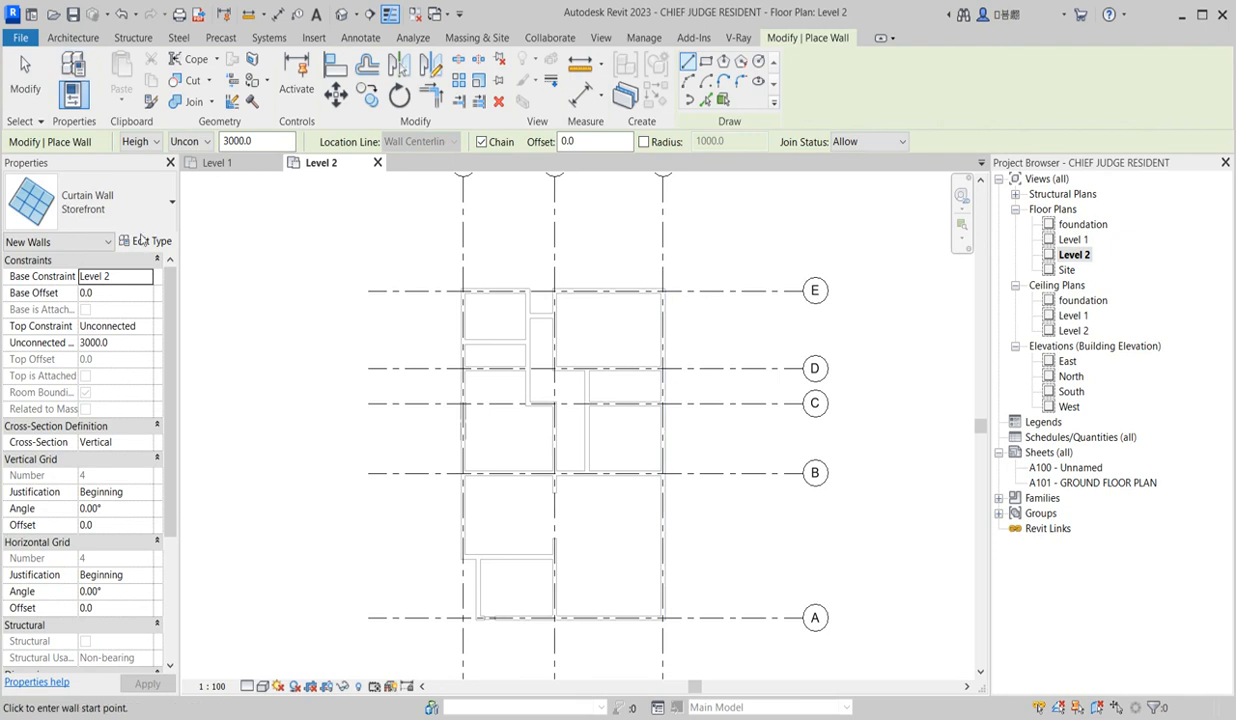
left_click(110, 202)
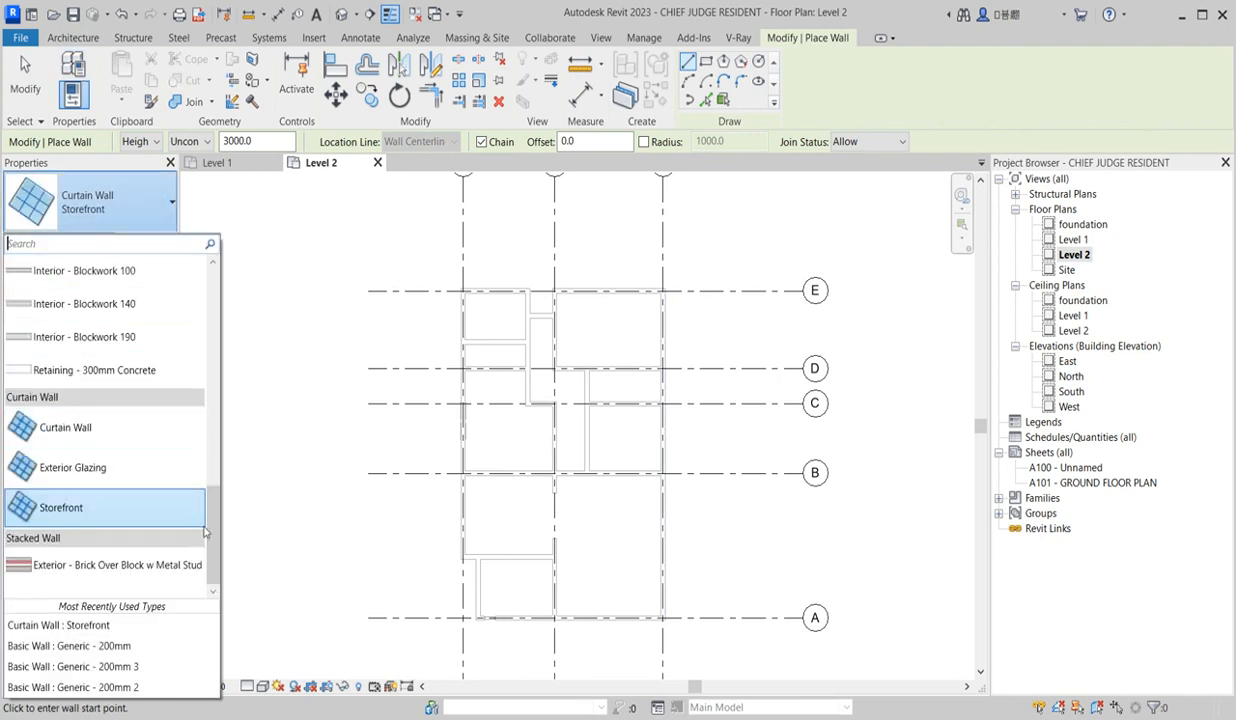
left_click(100, 645)
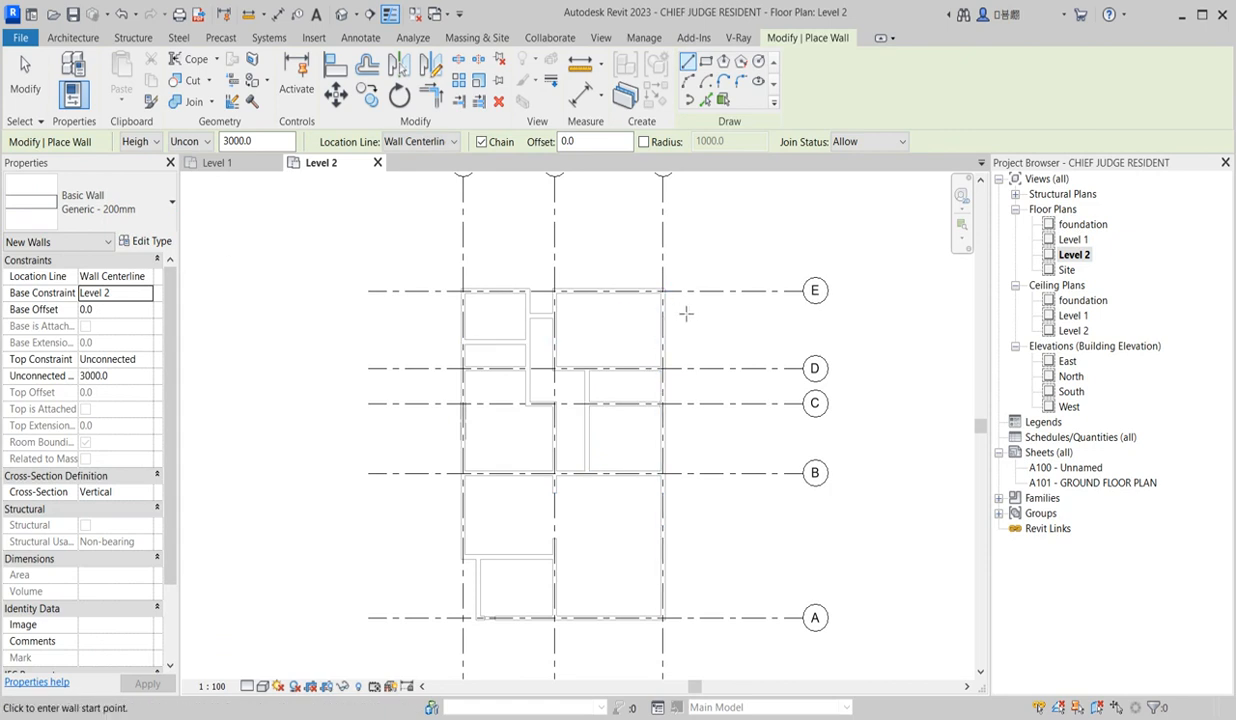
- Draw the rear exterior wall 10500 mm long along grid E, from grid 3 to grid 1
scroll(668, 275, "up", 4)
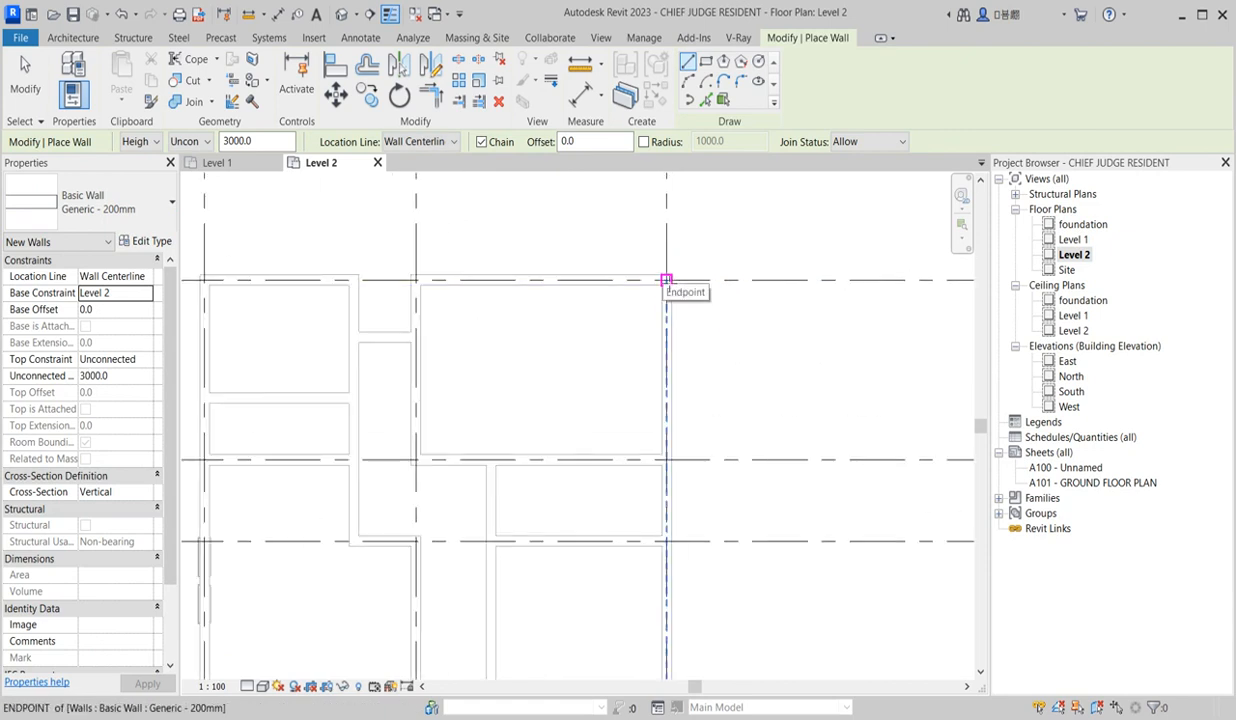
left_click(666, 280)
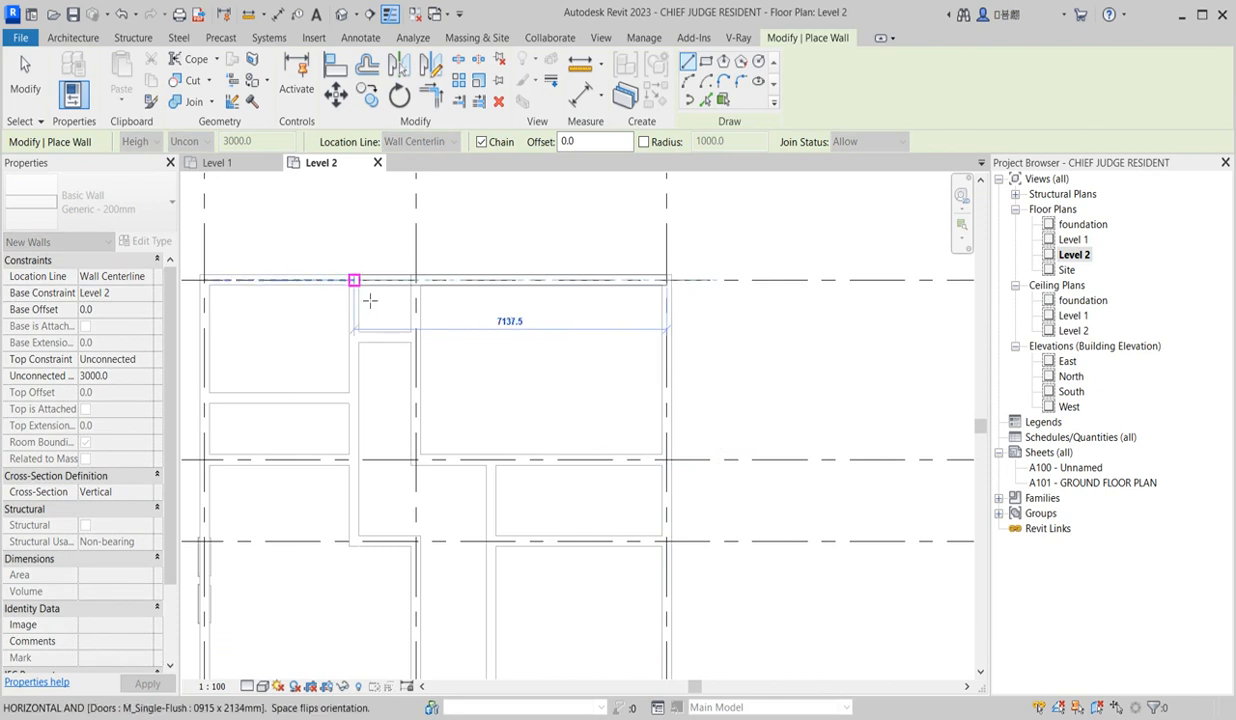
scroll(348, 283, "down", 3)
scroll(275, 287, "up", 4)
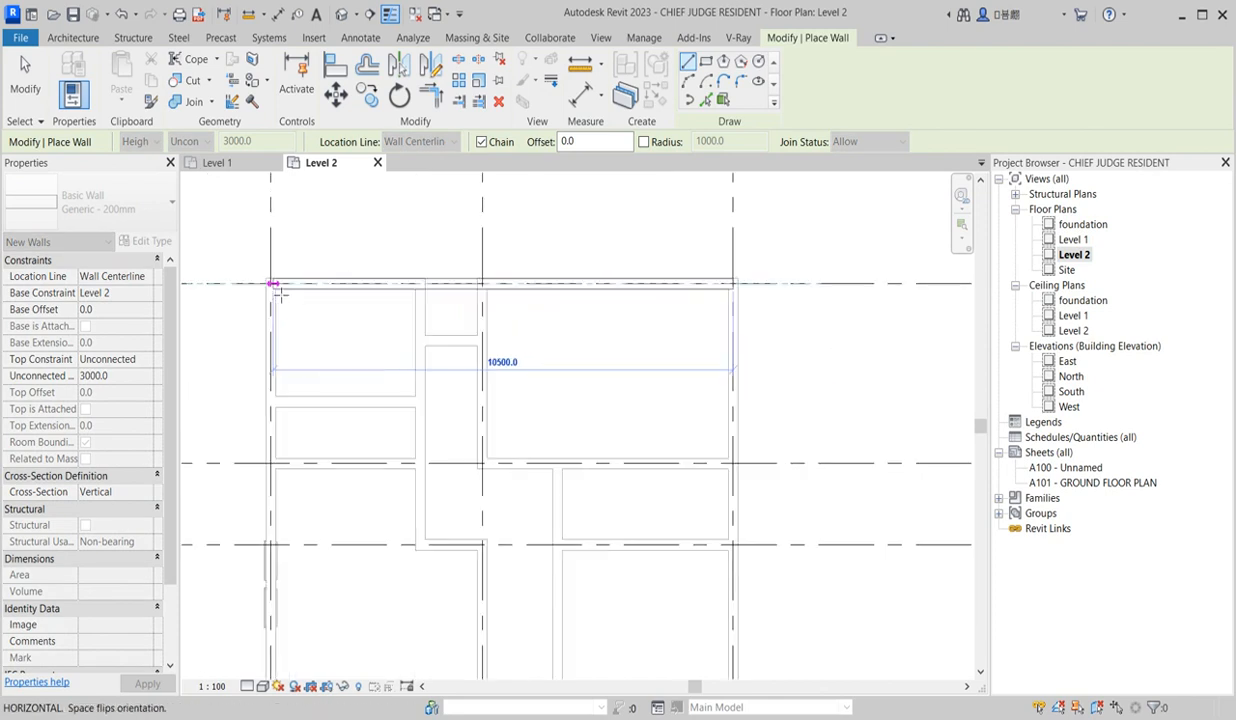
left_click(217, 259)
- Continue the exterior wall along grid 1 from grid E down to the underlay corner between grids B and A
scroll(279, 250, "down", 8)
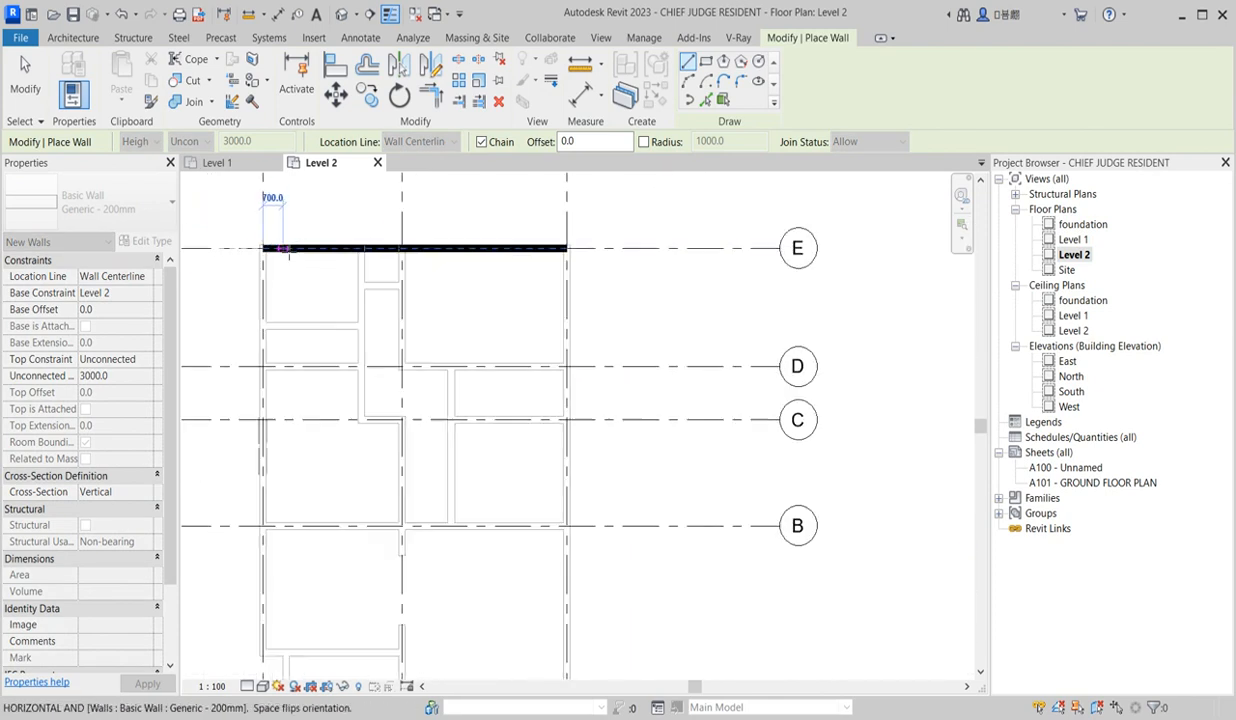
scroll(289, 430, "up", 6)
scroll(280, 330, "up", 1)
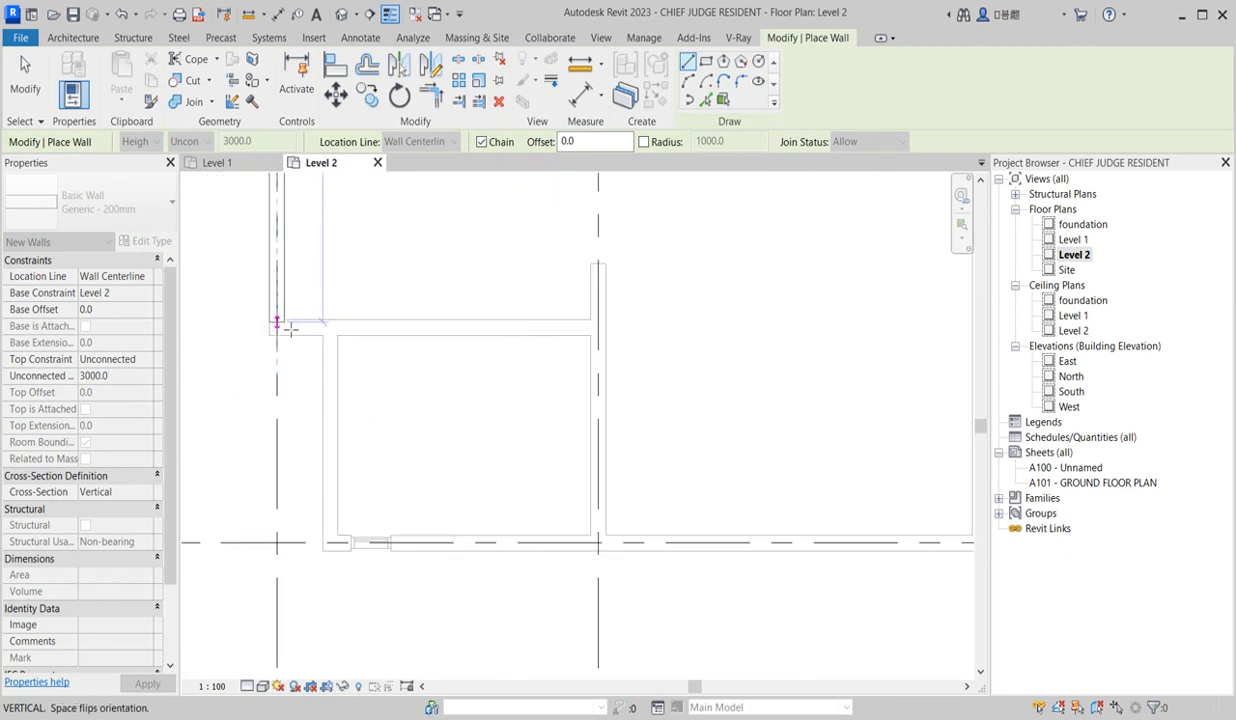
left_click(277, 326)
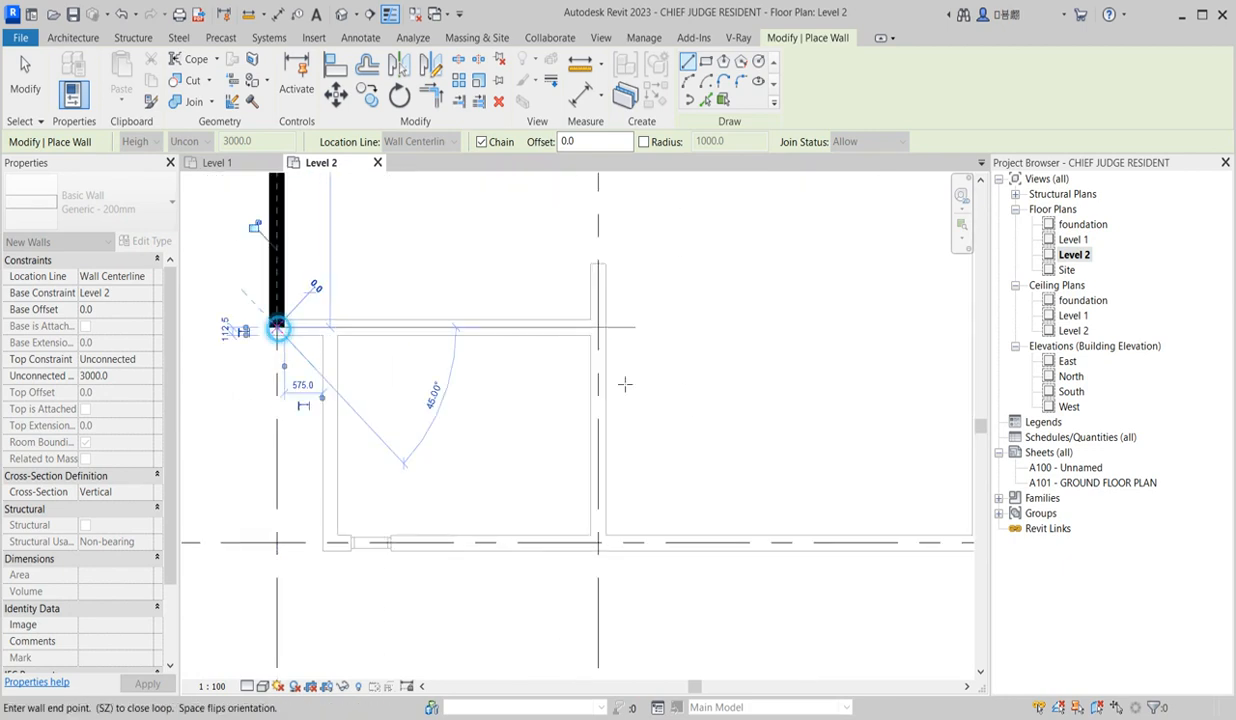
- Continue the wall chain around the small front room: across to grid 2, down to grid A, back 4025 mm and up to close it
left_click(597, 326)
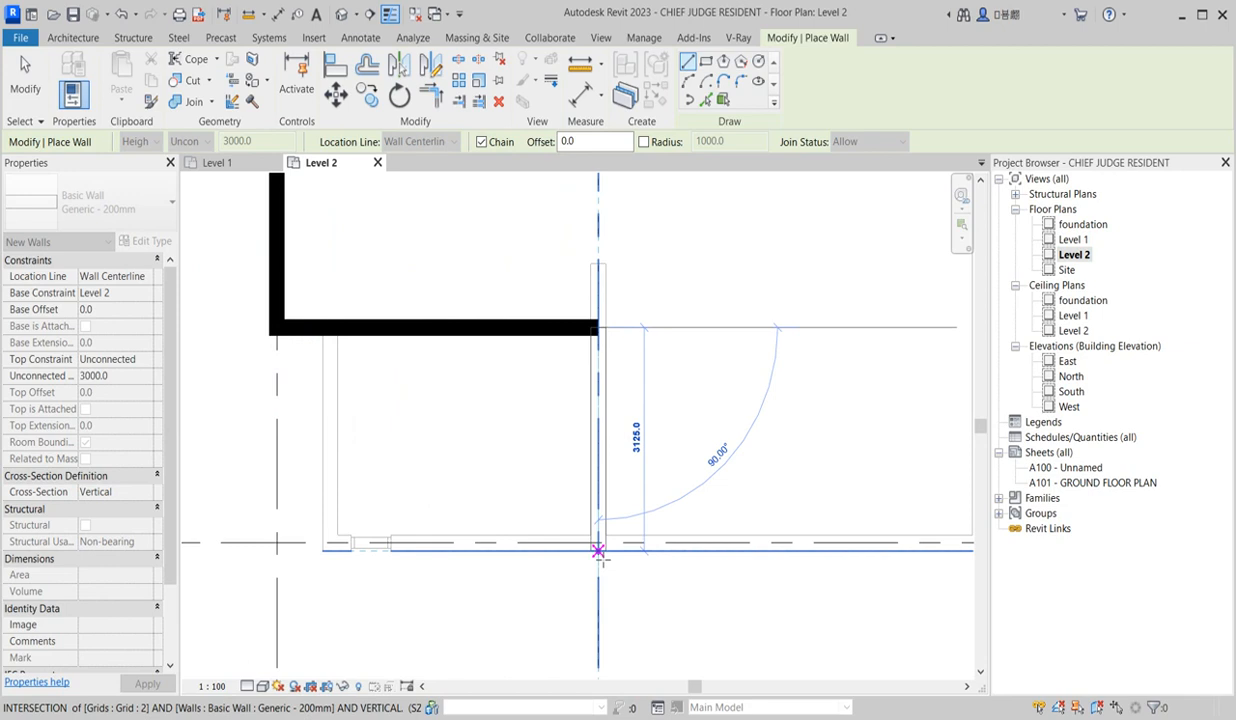
left_click(597, 543)
left_click(330, 543)
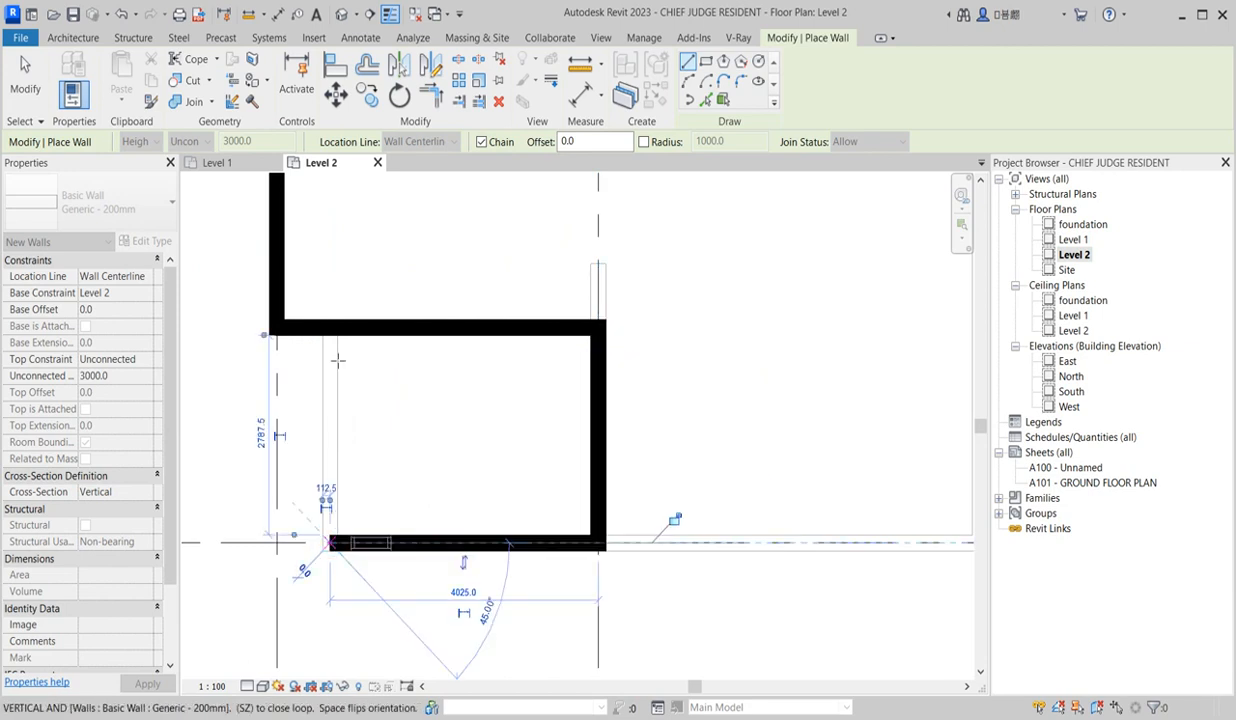
left_click(330, 330)
- Draw the remaining exterior walls along grid A from grid 2 to grid 3, then up grid 3 to grid E
scroll(544, 500, "down", 5)
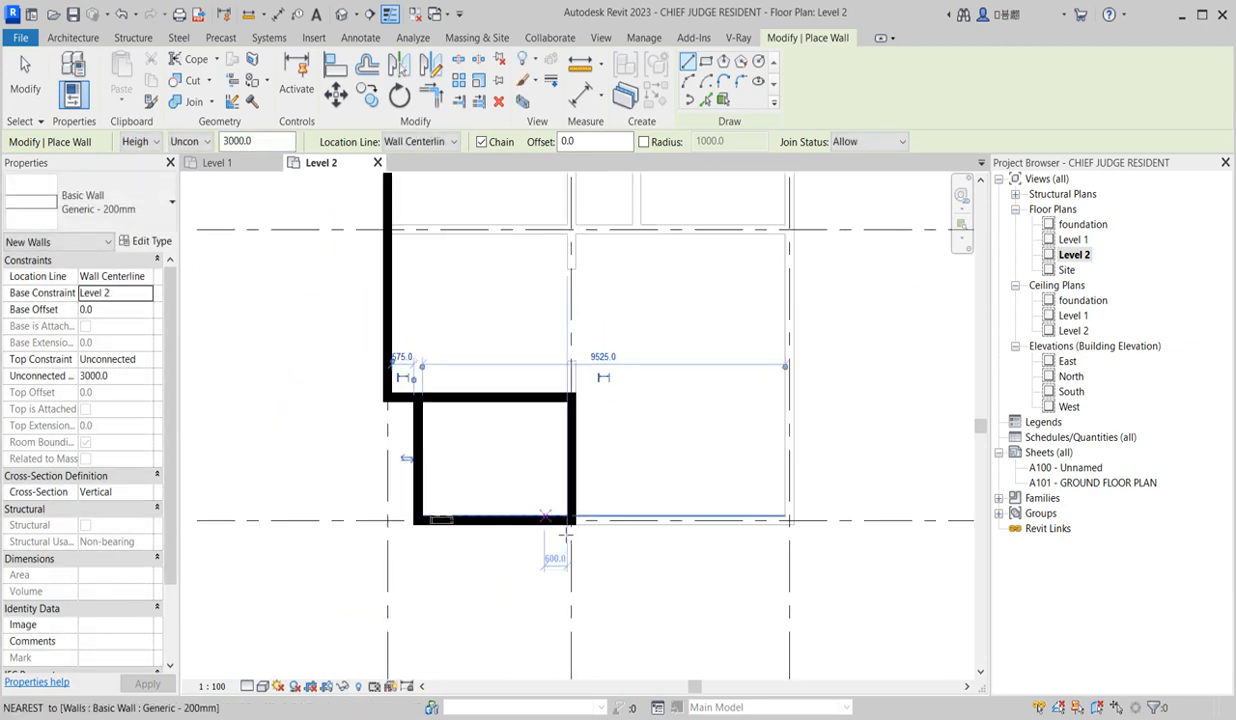
scroll(713, 544, "down", 2)
scroll(602, 556, "up", 5)
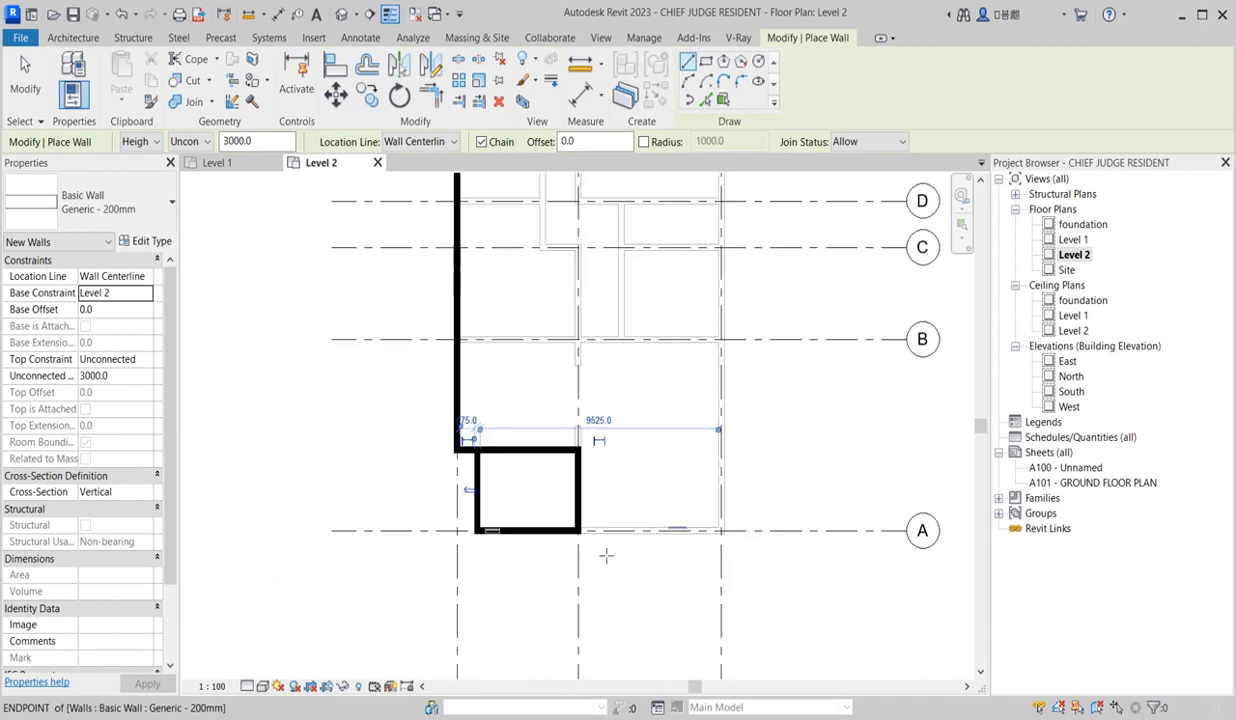
left_click(591, 514)
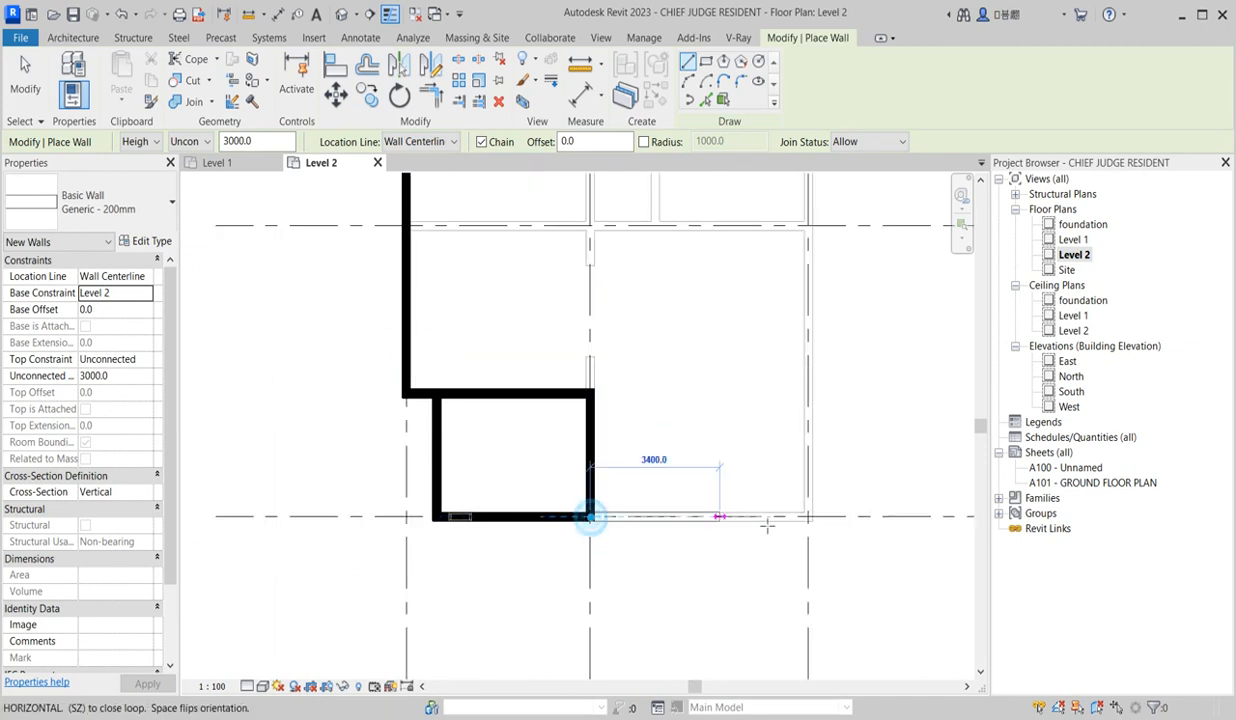
left_click(808, 516)
scroll(808, 516, "down", 3)
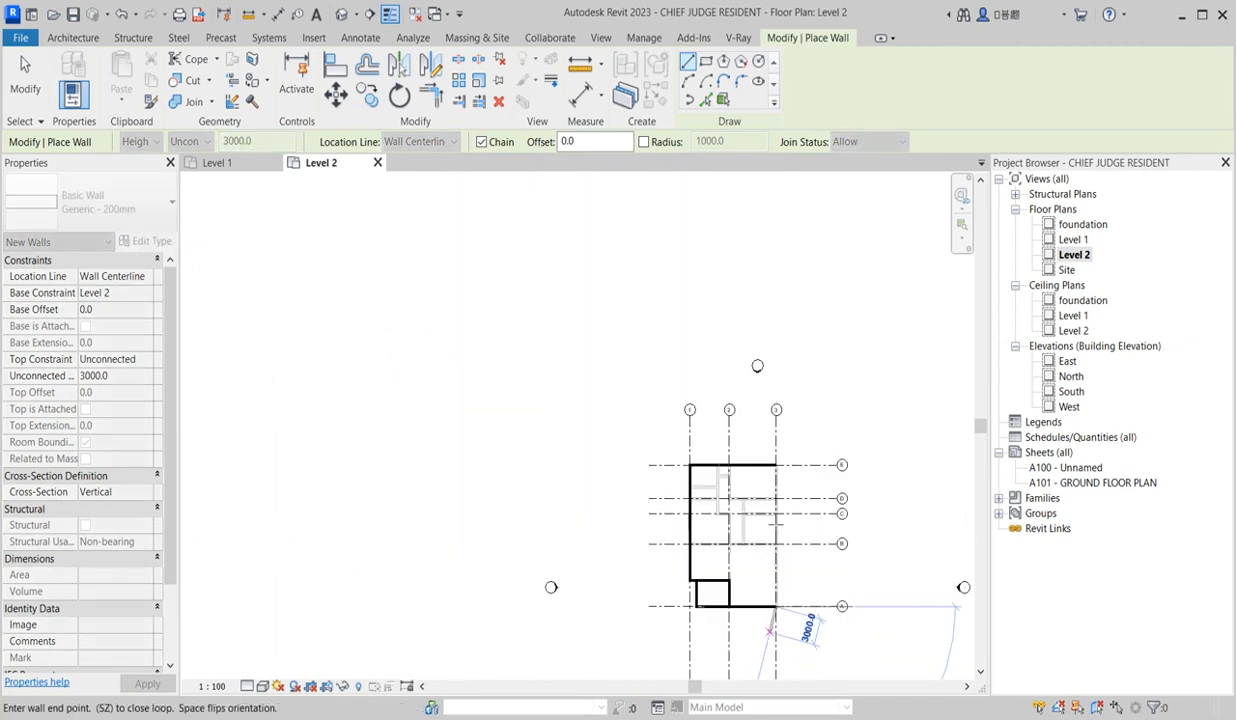
left_click(775, 456)
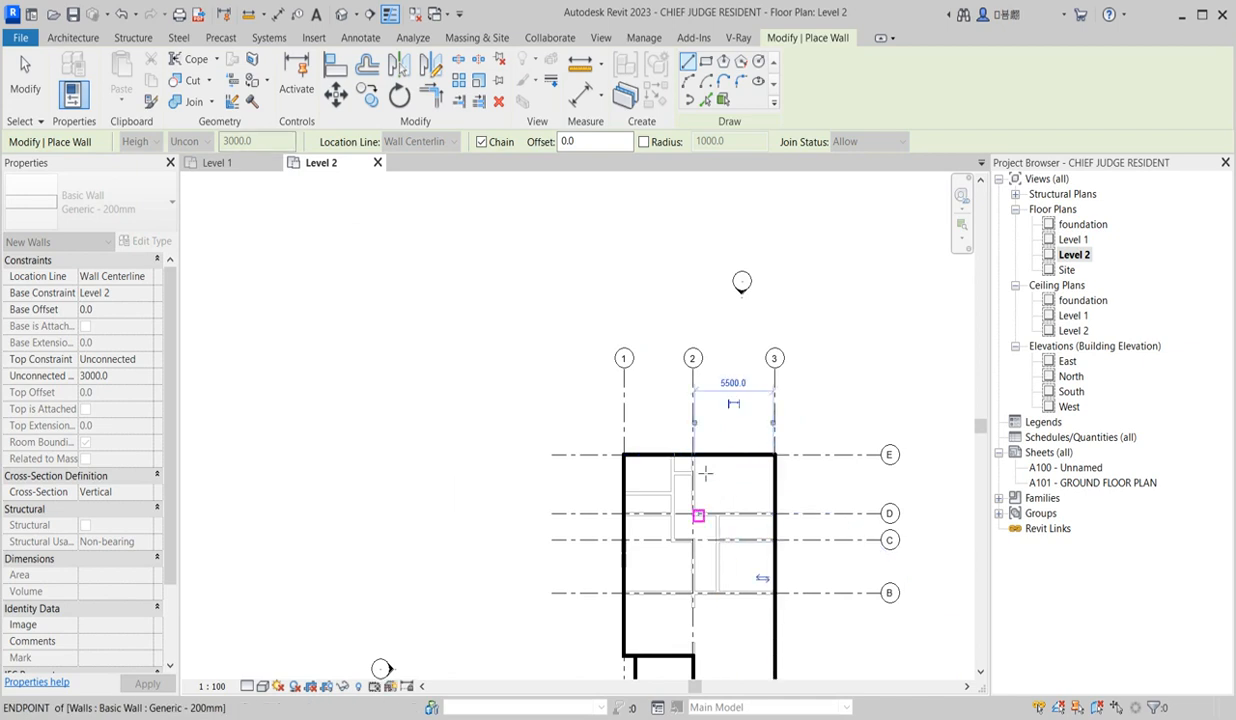
- Draw an interior wall along grid D from the grid 1 exterior wall to the grid 3 exterior wall
scroll(701, 513, "down", 2)
scroll(646, 532, "up", 3)
scroll(665, 445, "up", 3)
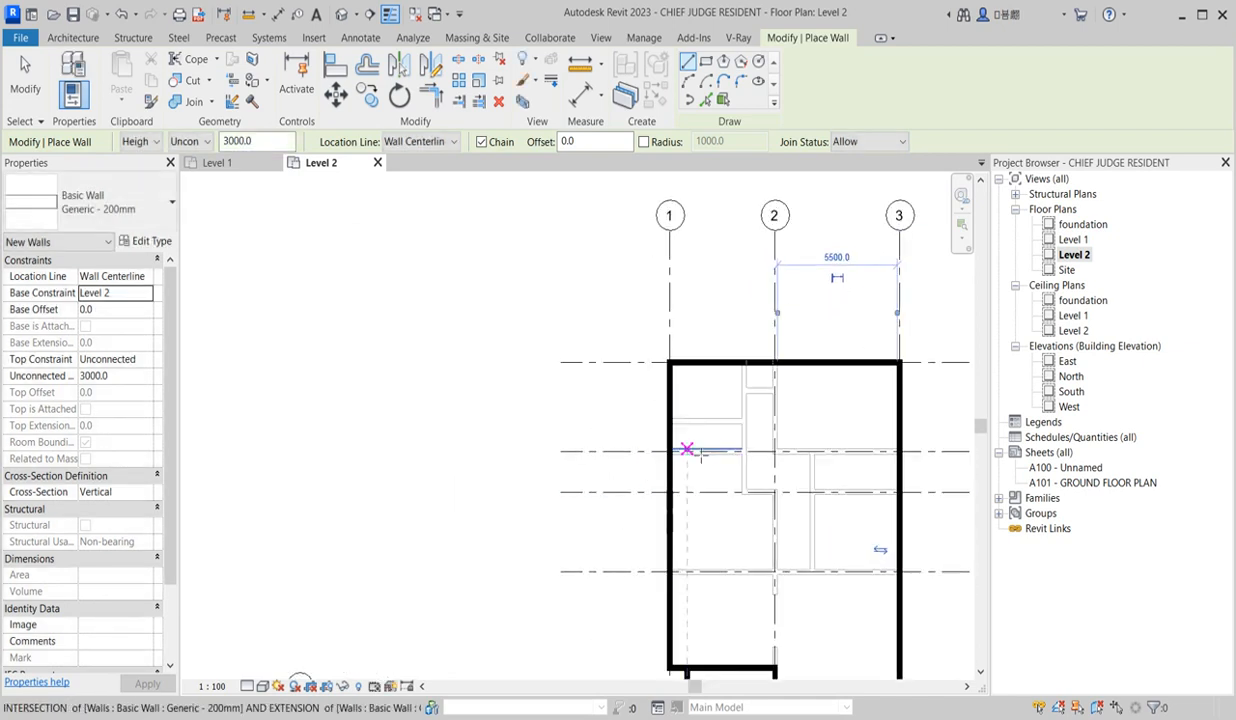
left_click(663, 453)
scroll(712, 459, "down", 2)
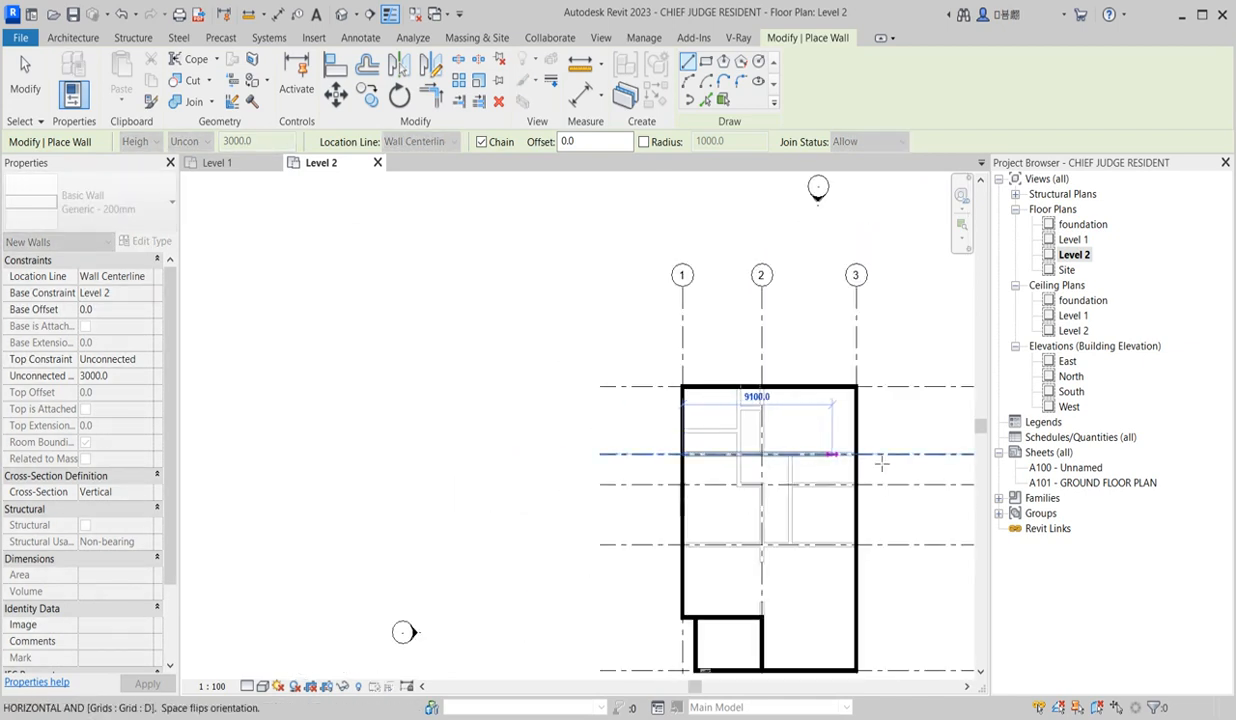
left_click(856, 455)
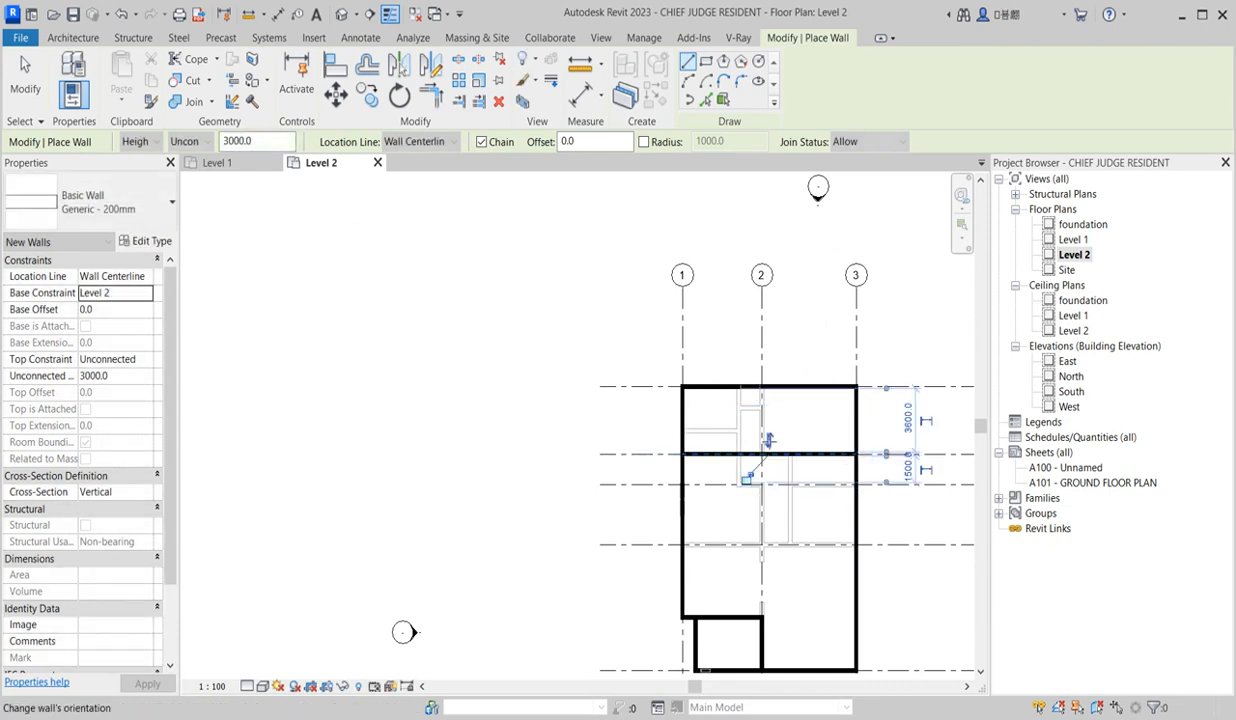
- Draw an interior wall along grid 2 from grid E to grid D and end the wall chain
scroll(765, 440, "up", 2)
scroll(758, 432, "up", 2)
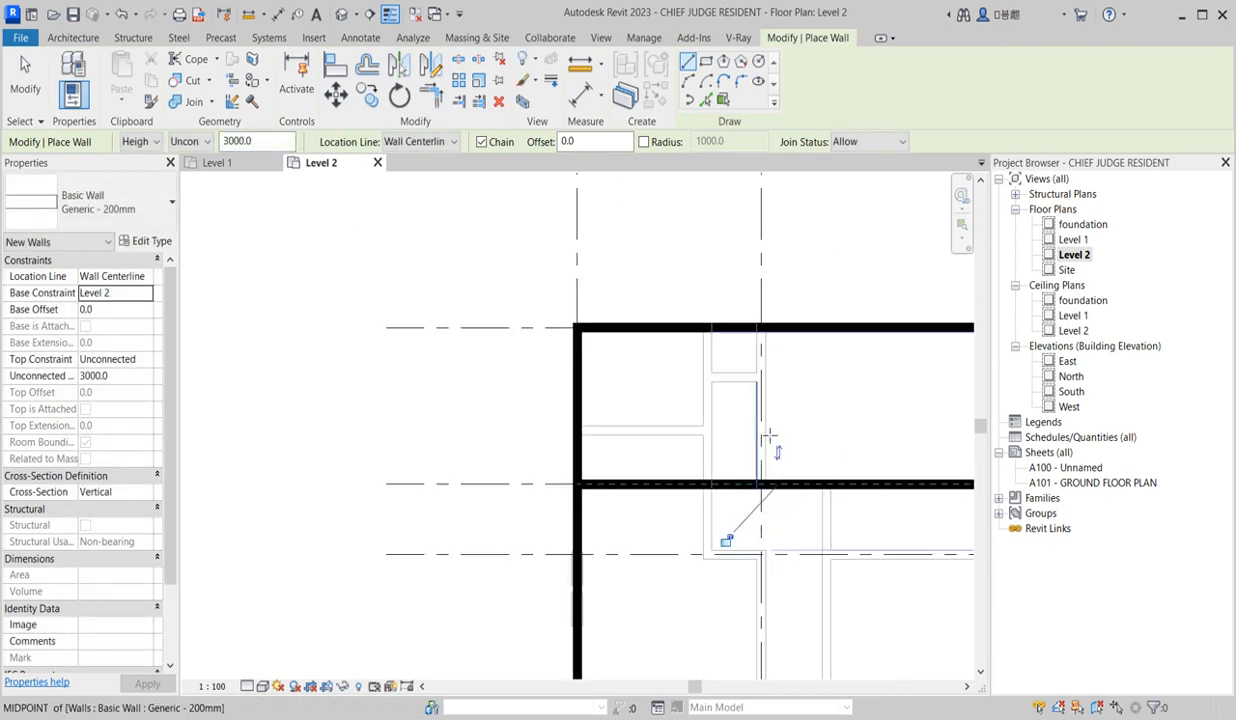
scroll(762, 330, "up", 2)
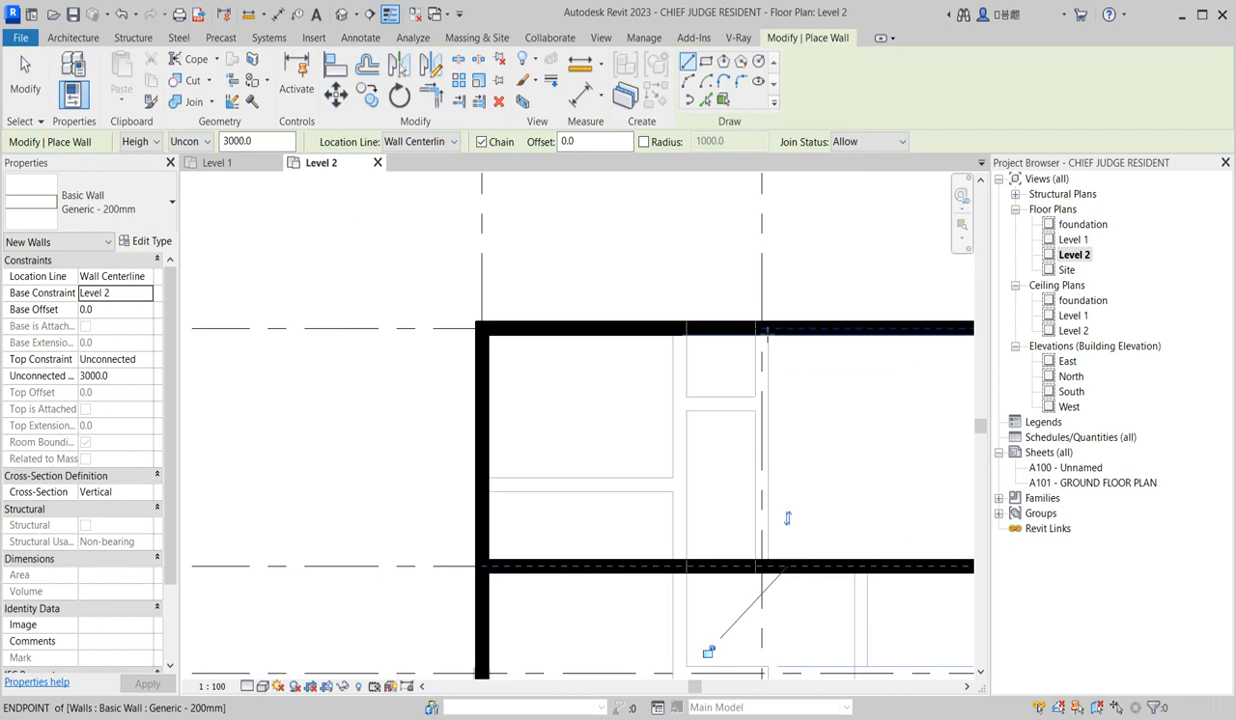
left_click(762, 328)
scroll(760, 488, "down", 2)
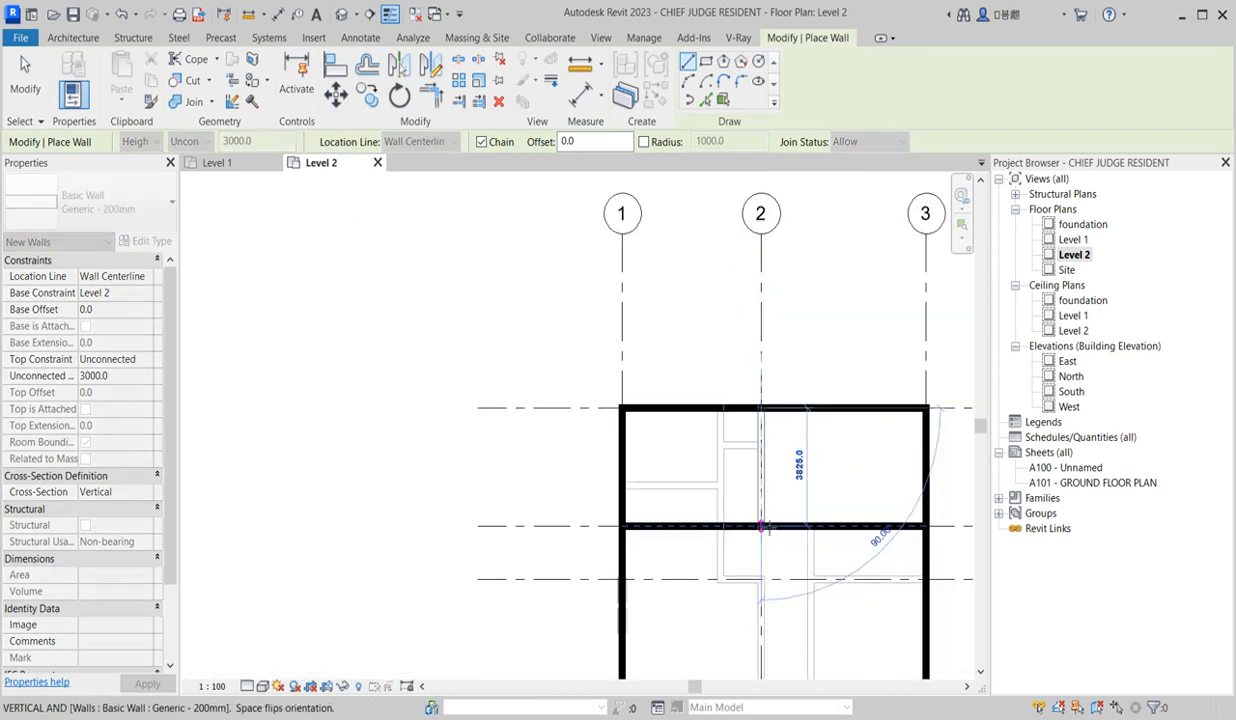
left_click(762, 527)
key("Escape")
- Draw an interior wall along grid C from grid 3 to the underlay partition between grids 2 and 3, and end the chain
scroll(792, 437, "down", 2)
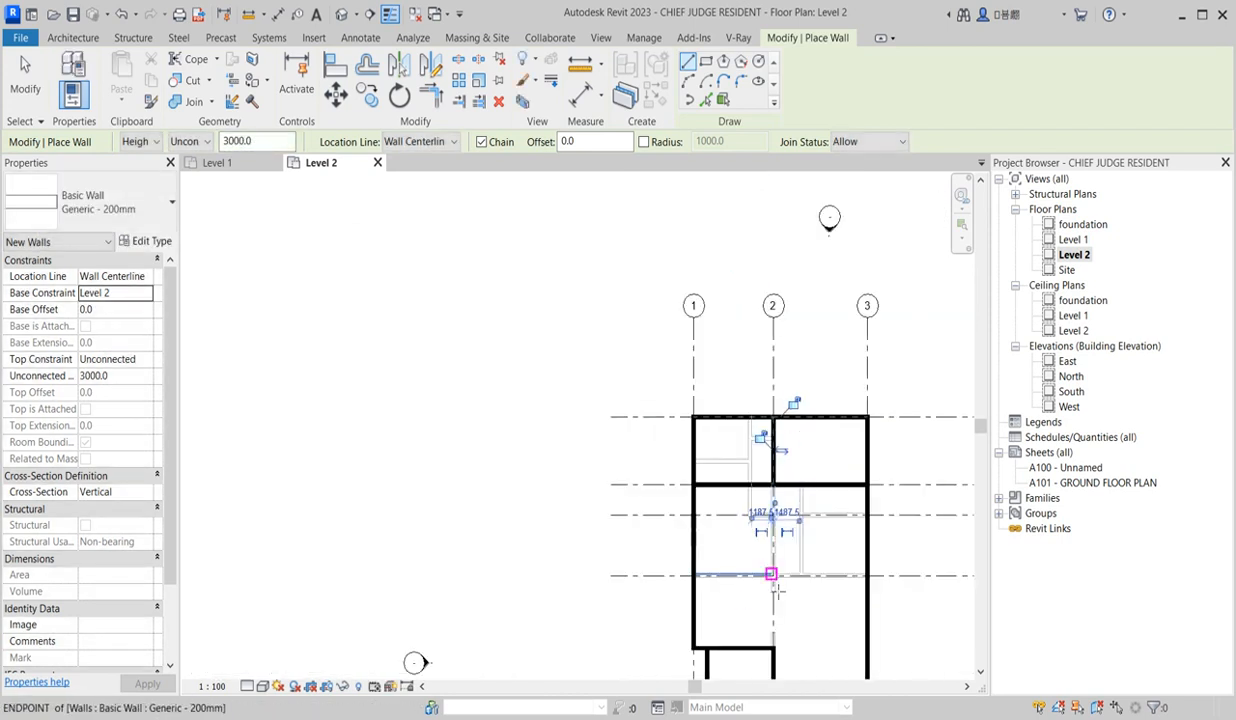
scroll(772, 604, "up", 2)
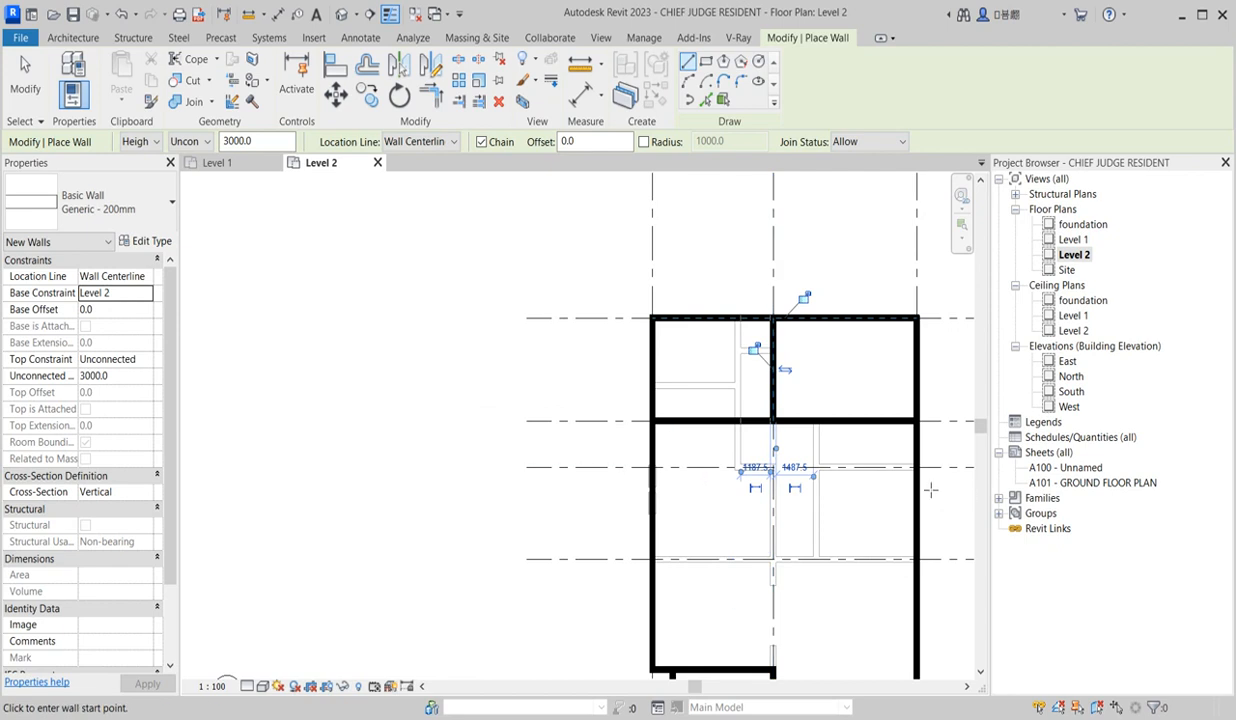
scroll(917, 465, "up", 1)
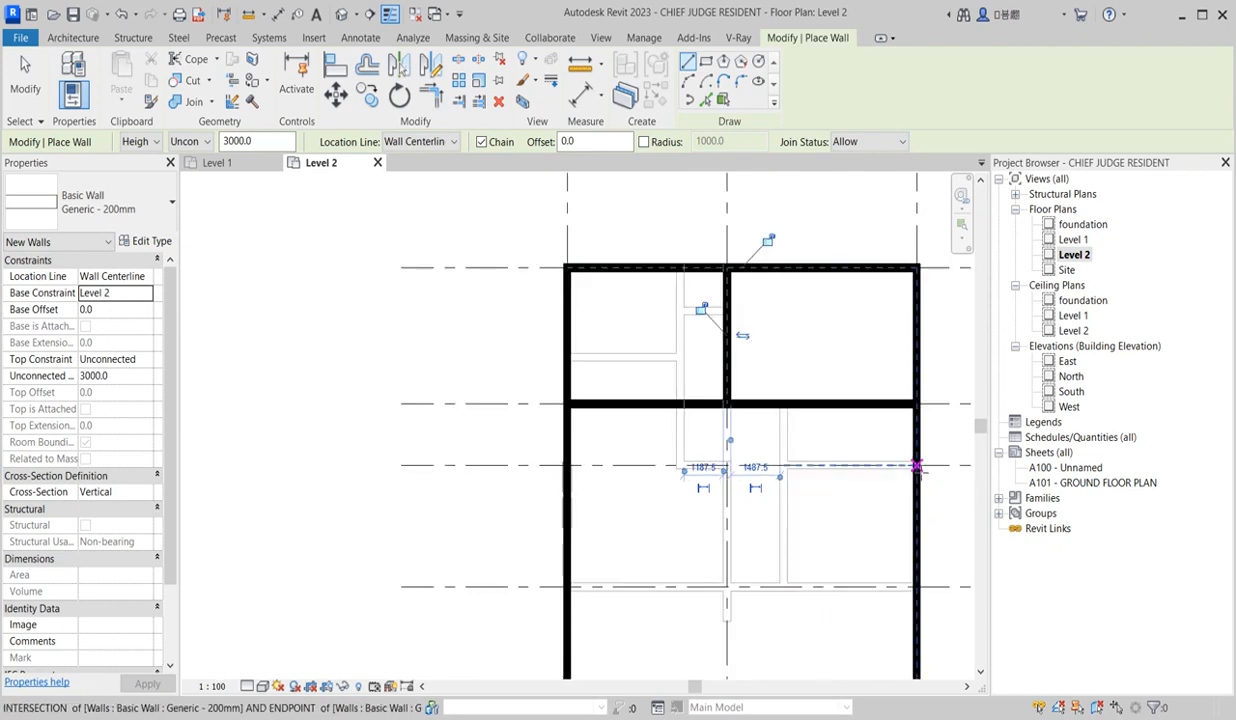
left_click(917, 467)
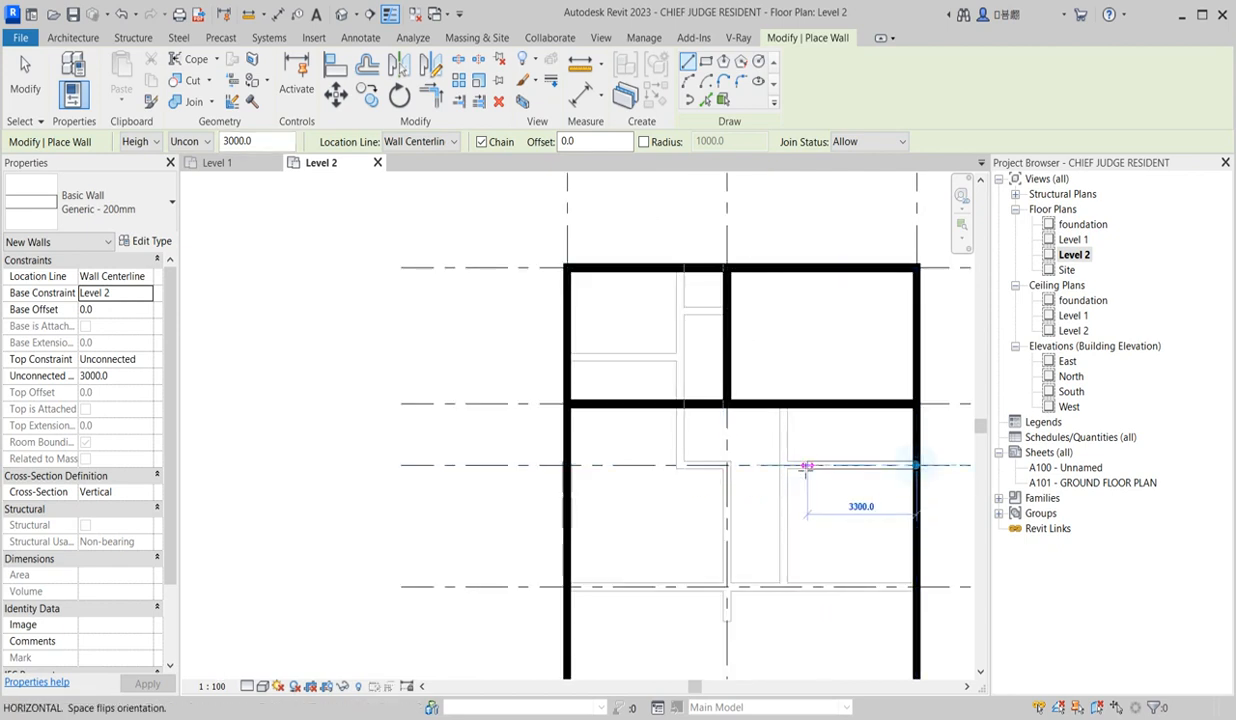
left_click(784, 465)
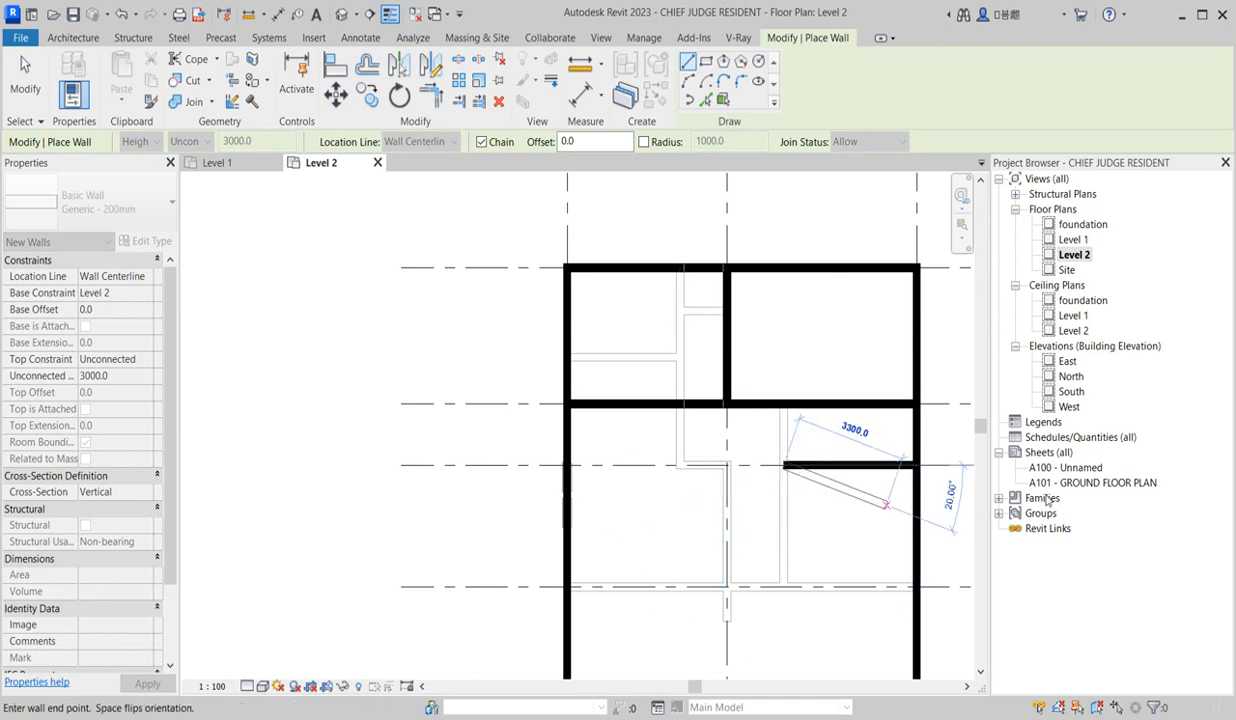
key("Escape")
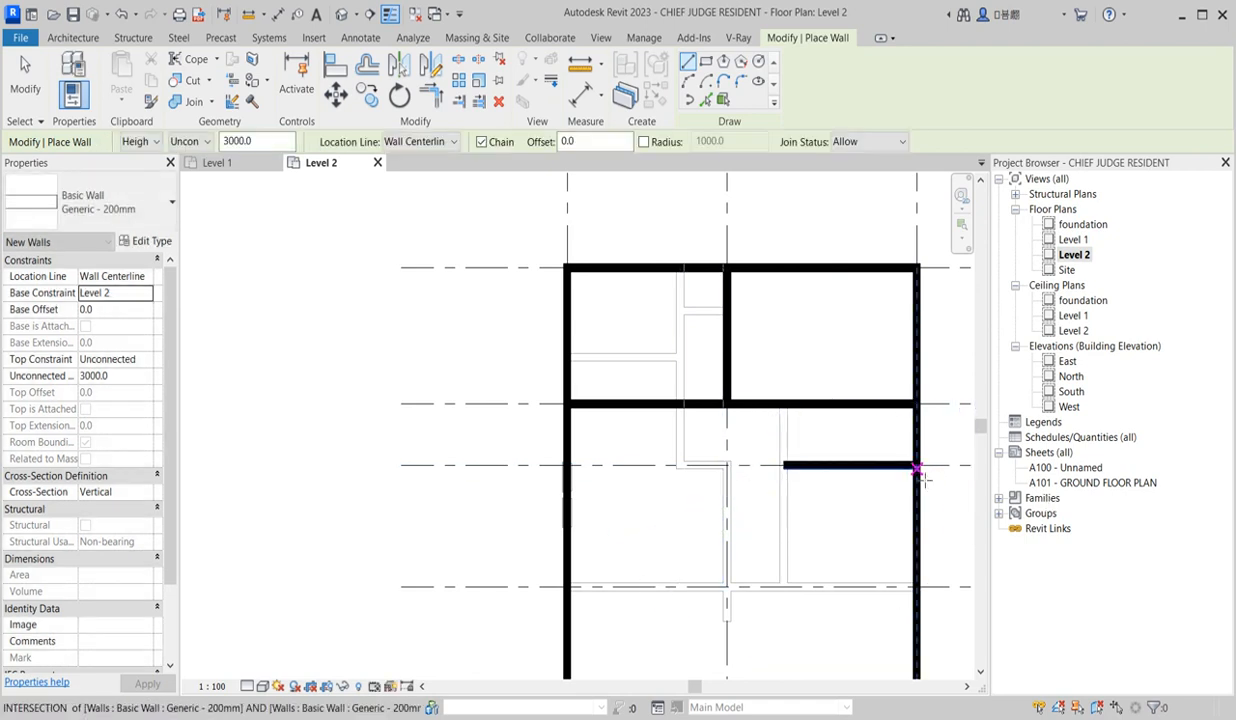
- Draw the projecting room's walls 1000 mm past grid 3 along grid C, down to grid B, back 5000 mm, and up to grid C
left_click(917, 465)
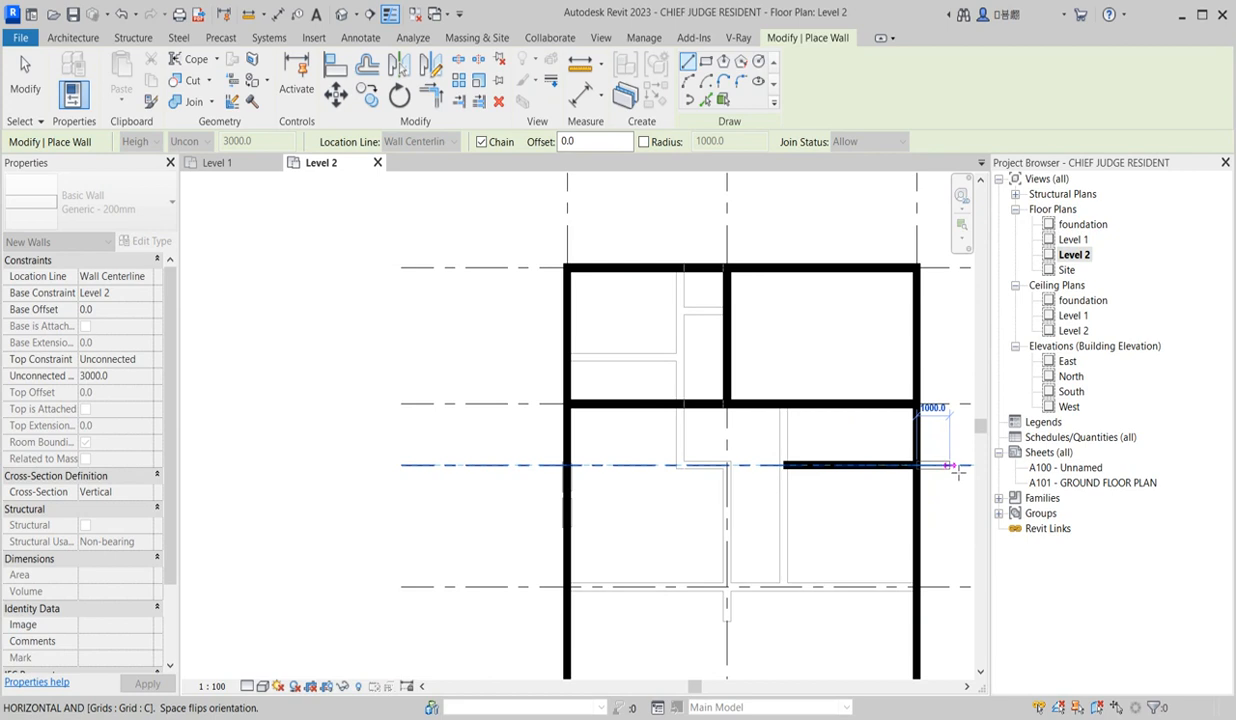
scroll(957, 472, "up", 1)
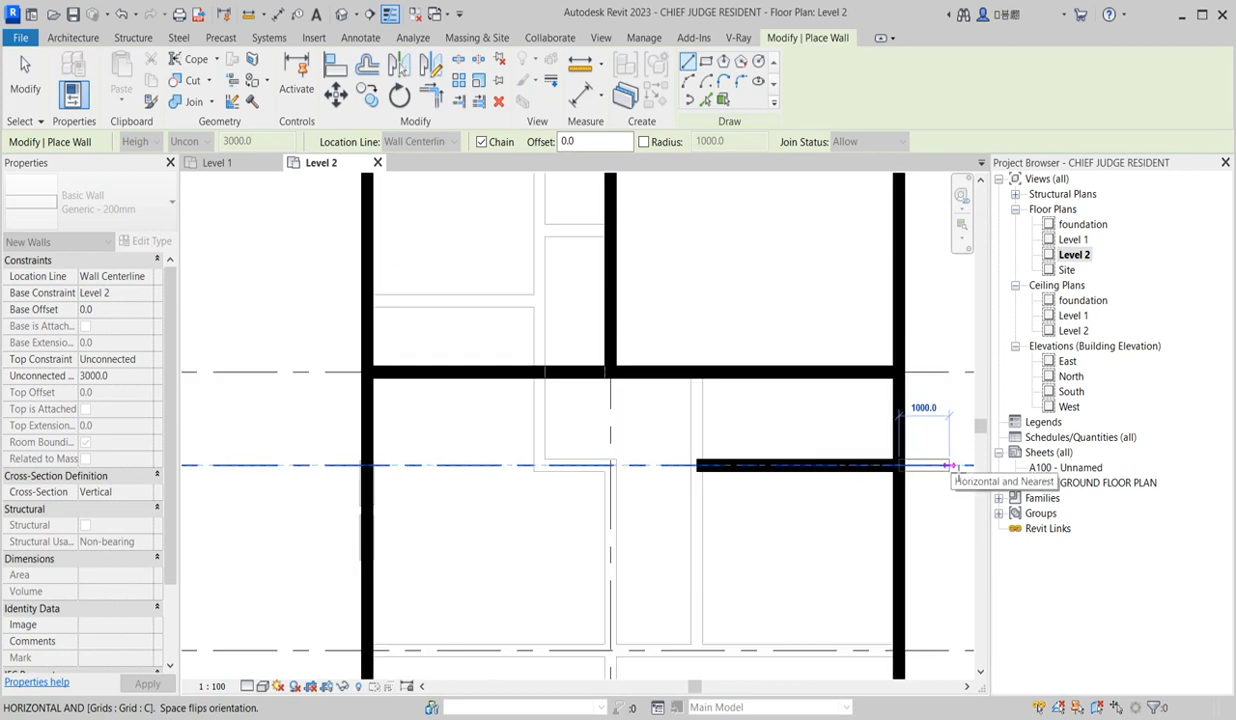
left_click(950, 466)
scroll(940, 600, "down", 1)
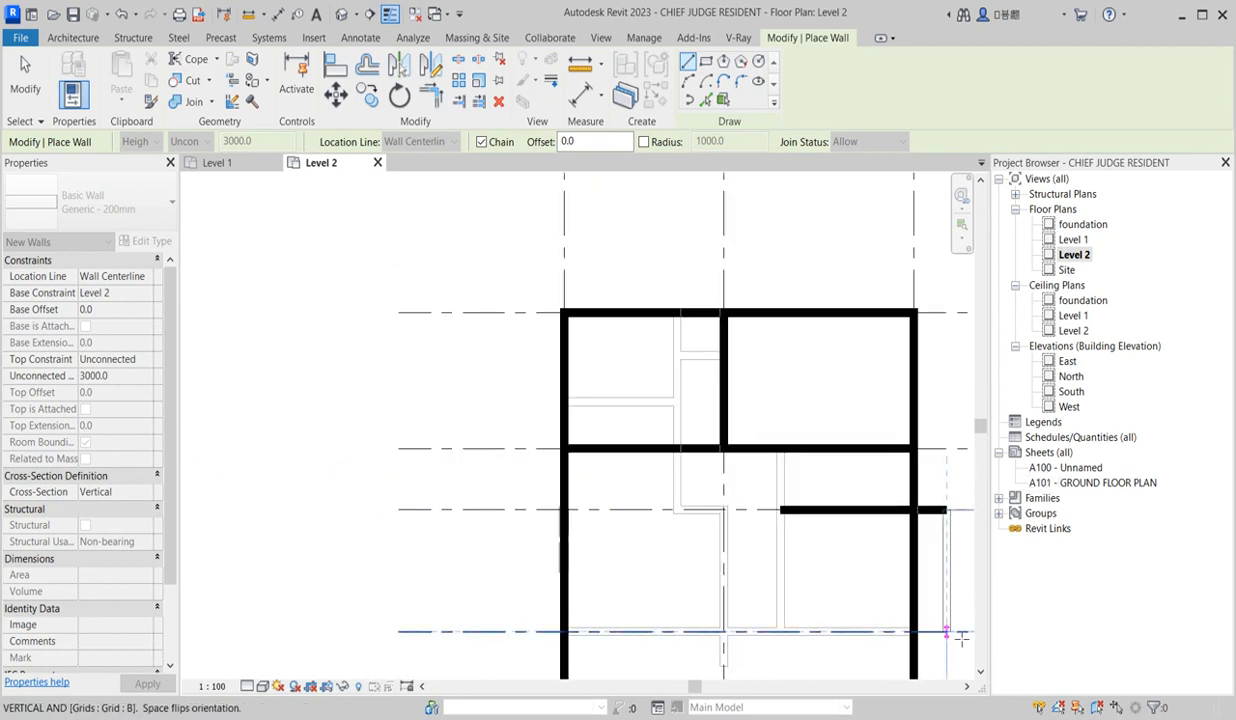
left_click(948, 633)
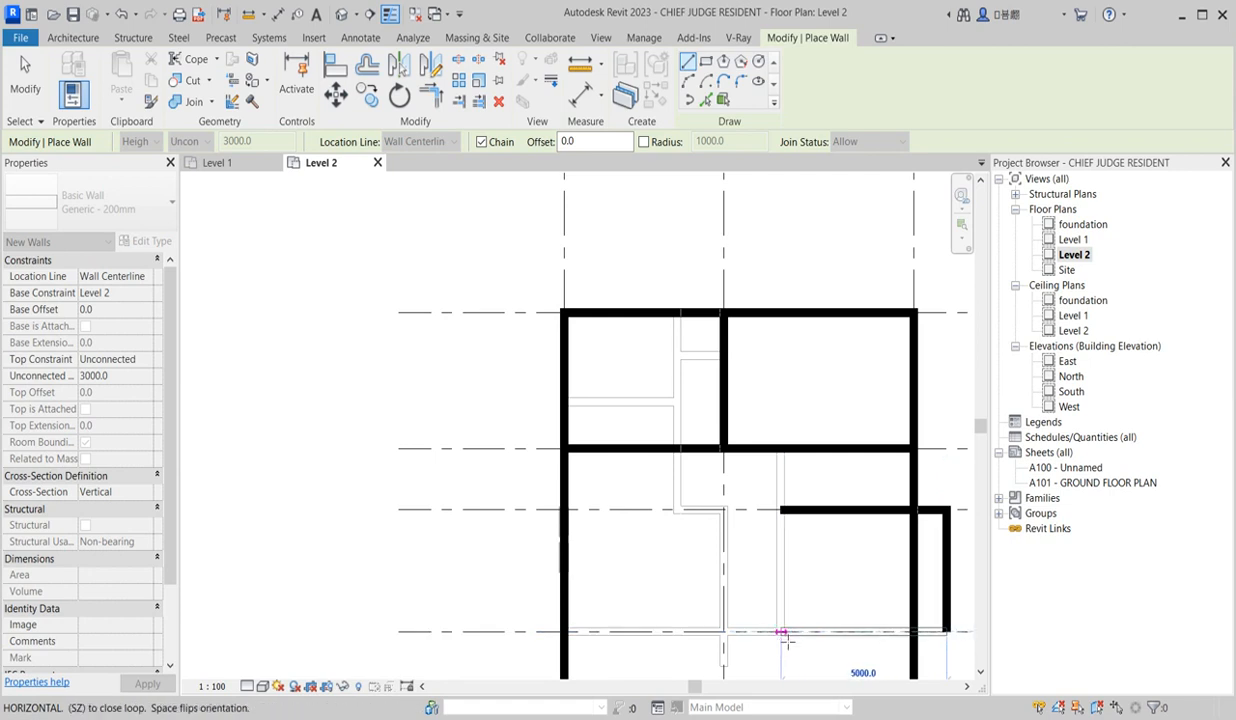
left_click(782, 632)
left_click(781, 513)
scroll(825, 566, "down", 3)
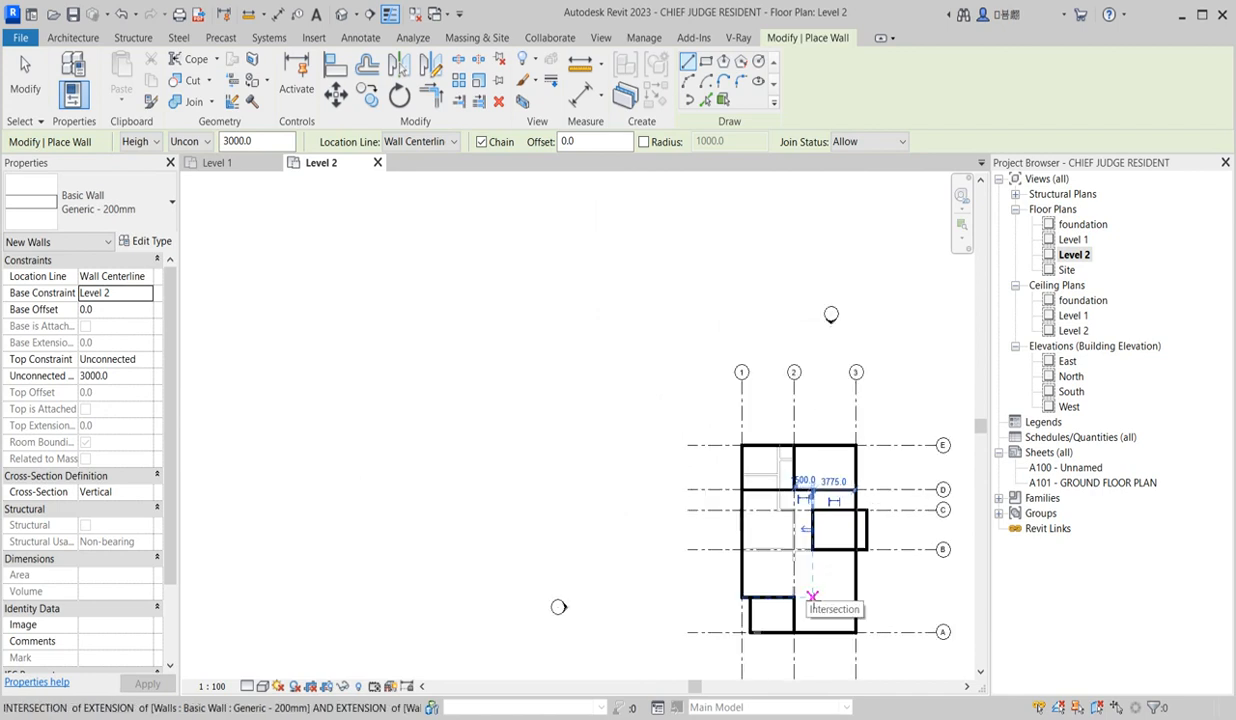
- Draw interior walls from the exterior wall corner on grid 2 up to grid C and along grid C to grid 1, ending the chain
scroll(795, 598, "up", 2)
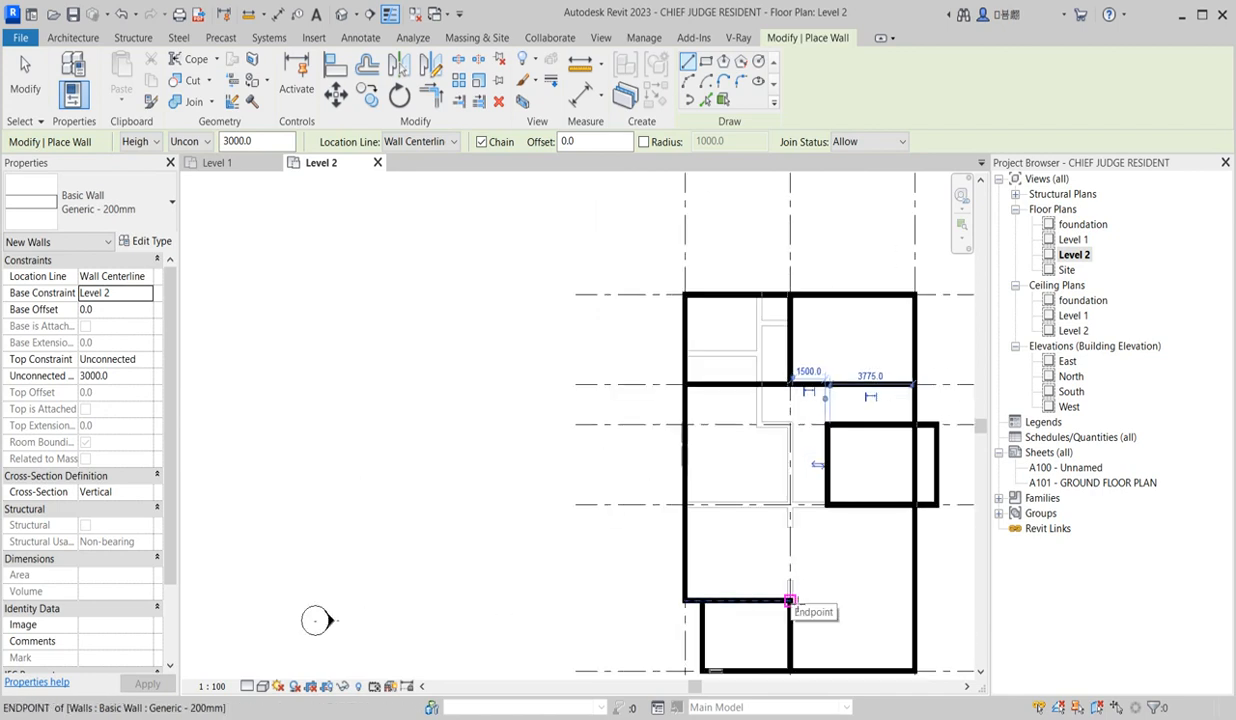
left_click(790, 601)
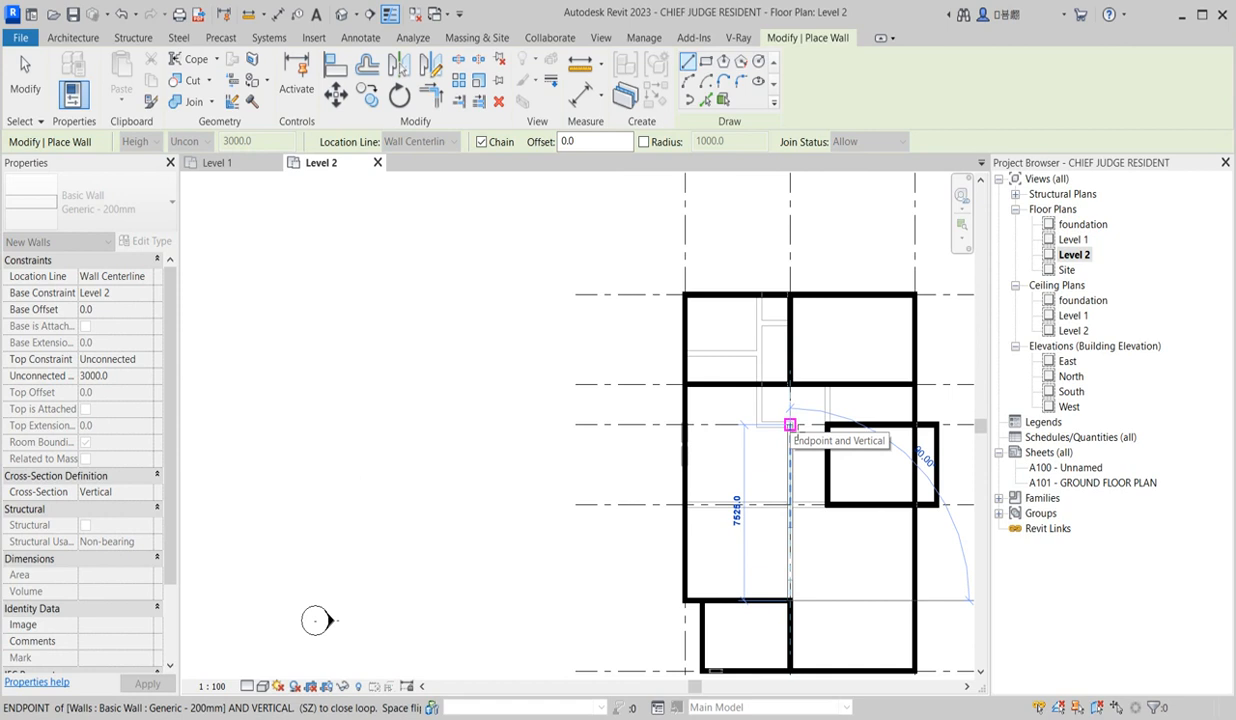
left_click(790, 425)
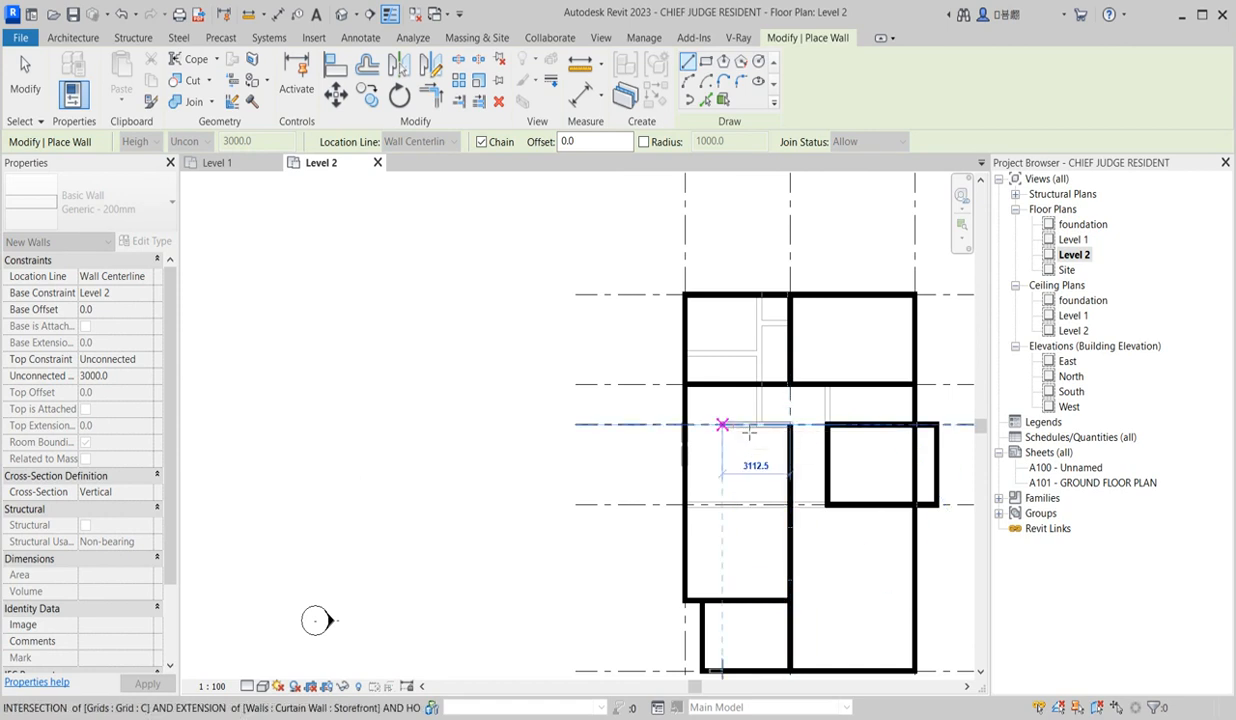
left_click(685, 425)
key("Escape")
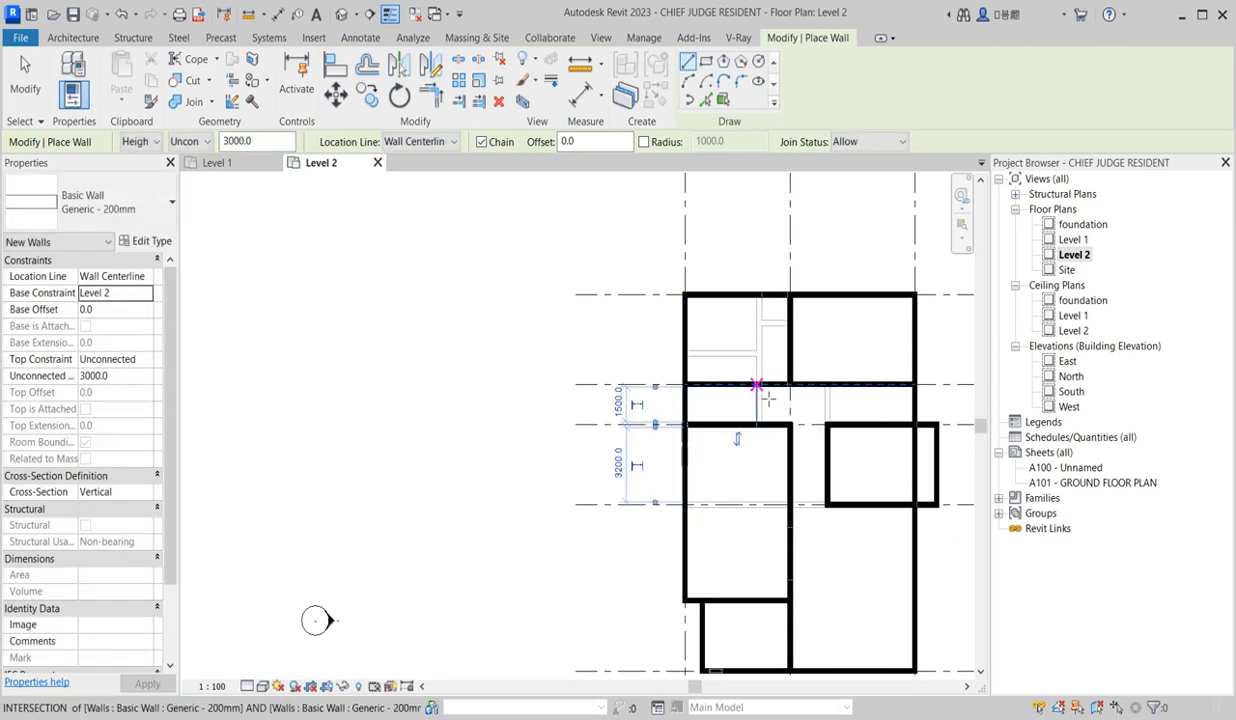
- Draw an interior wall along grid B from the grid 1 exterior wall to the grid 2 wall
scroll(760, 420, "down", 2)
scroll(770, 490, "up", 1)
scroll(720, 456, "up", 2)
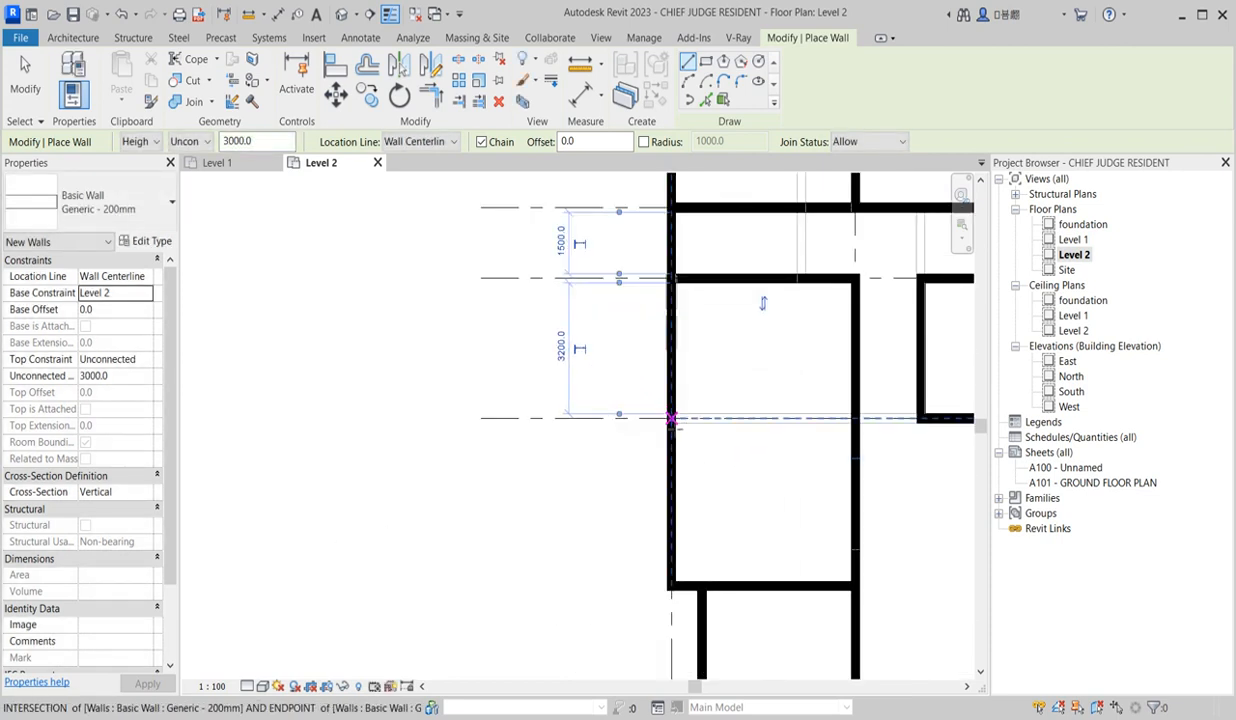
left_click(672, 418)
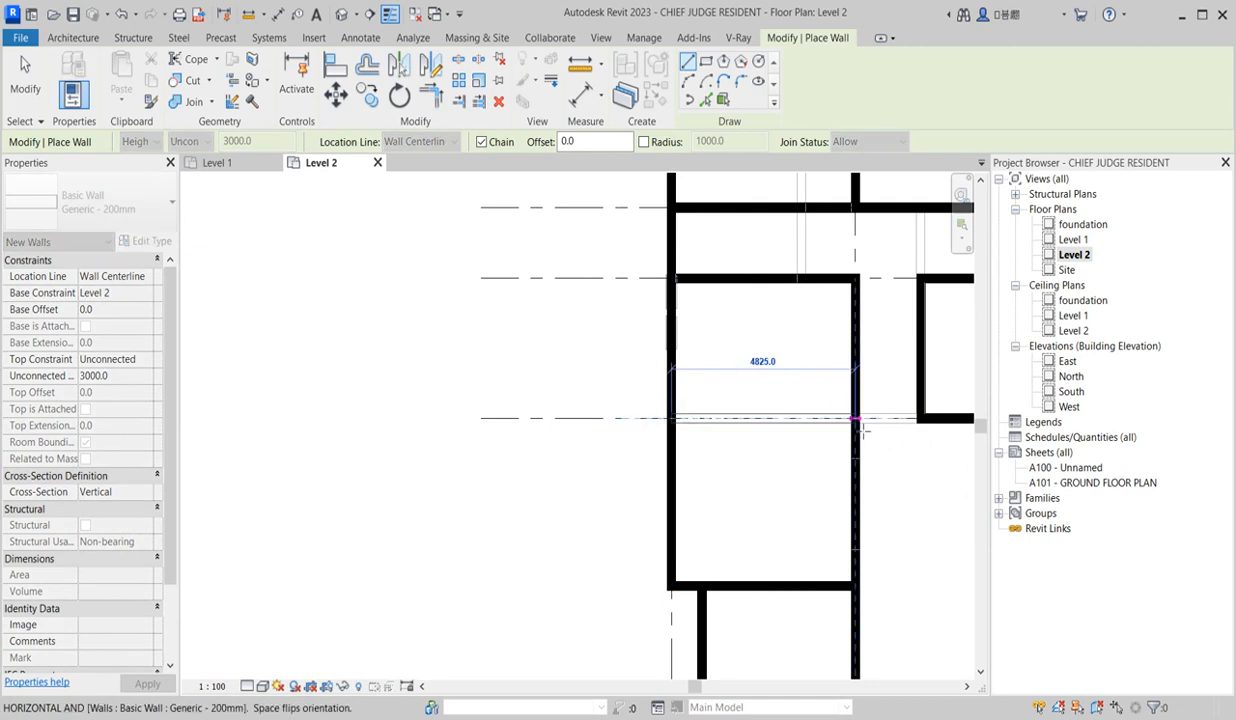
left_click(855, 418)
scroll(705, 450, "down", 2)
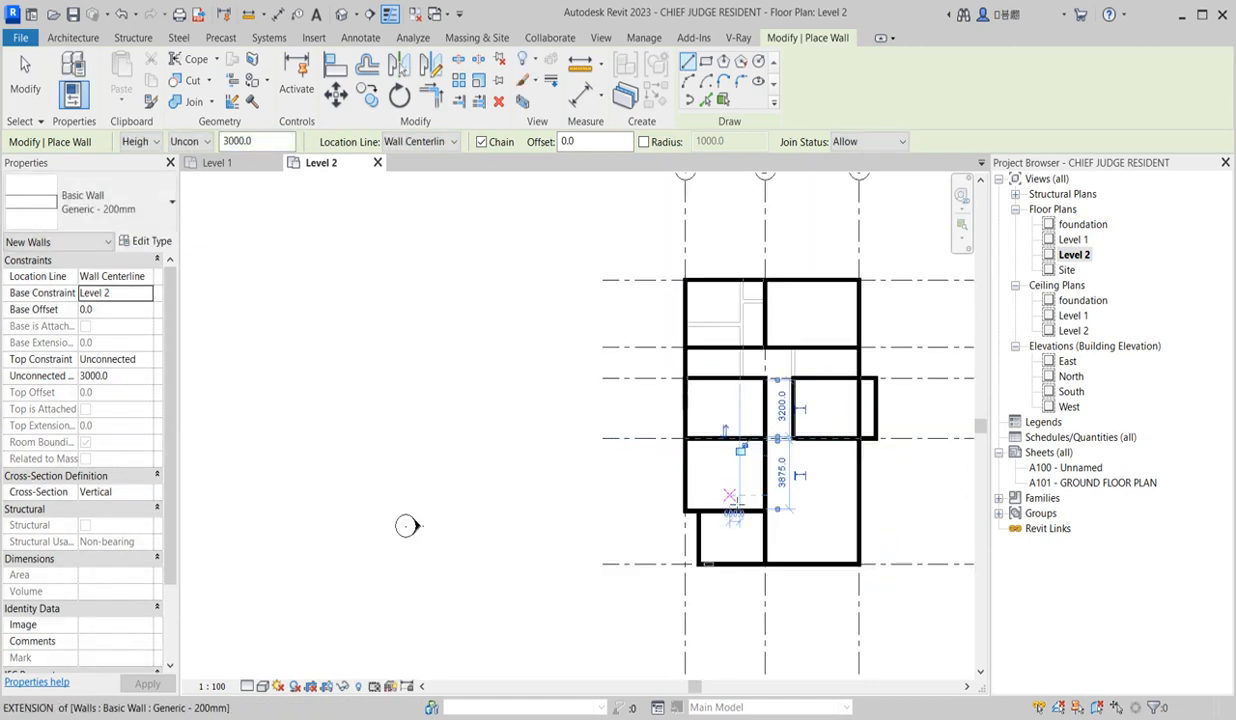
- Draw a wall 2000 mm beyond grid A along grid 3 and a diagonal wall back to the grid A wall, ending the chain
scroll(729, 495, "down", 2)
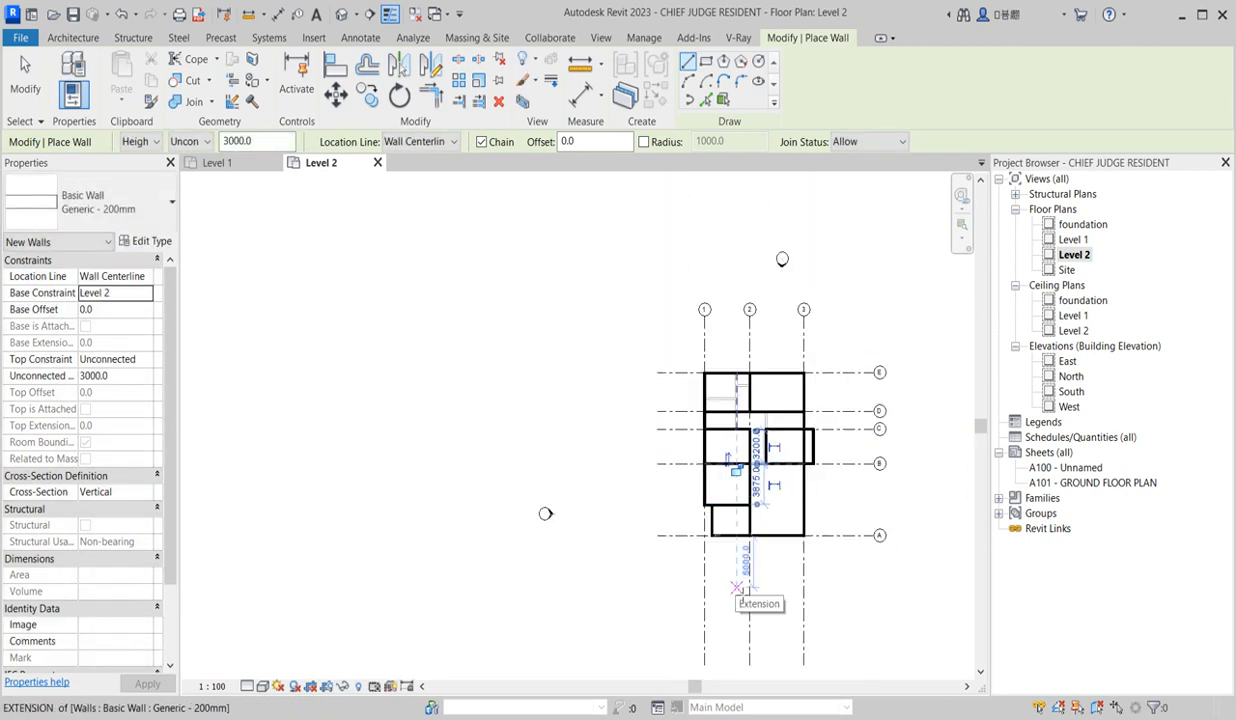
scroll(716, 545, "up", 2)
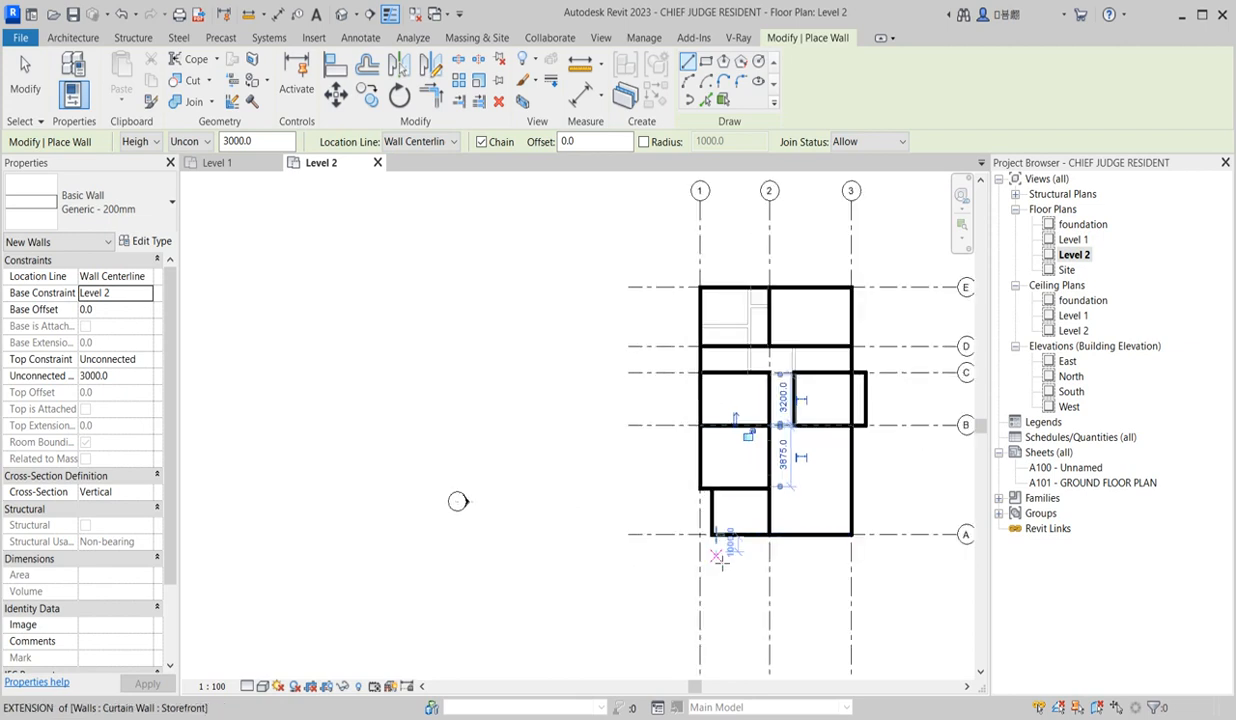
left_click(851, 534)
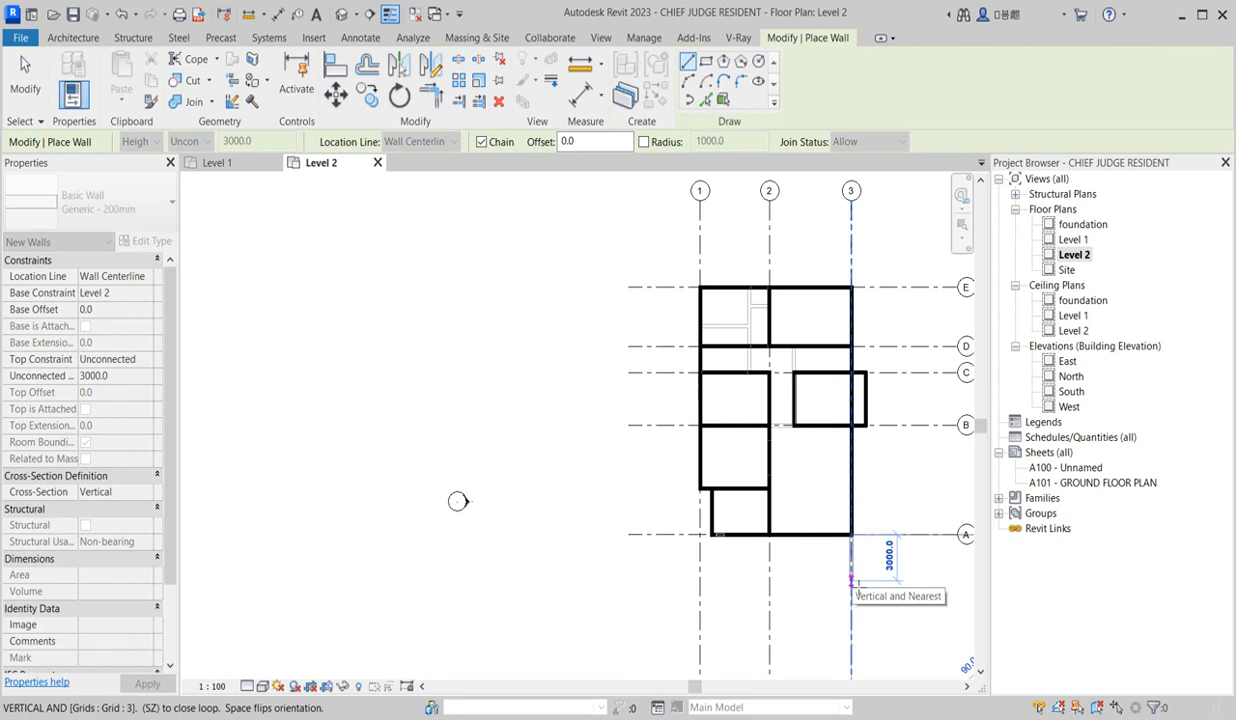
scroll(851, 572, "up", 4)
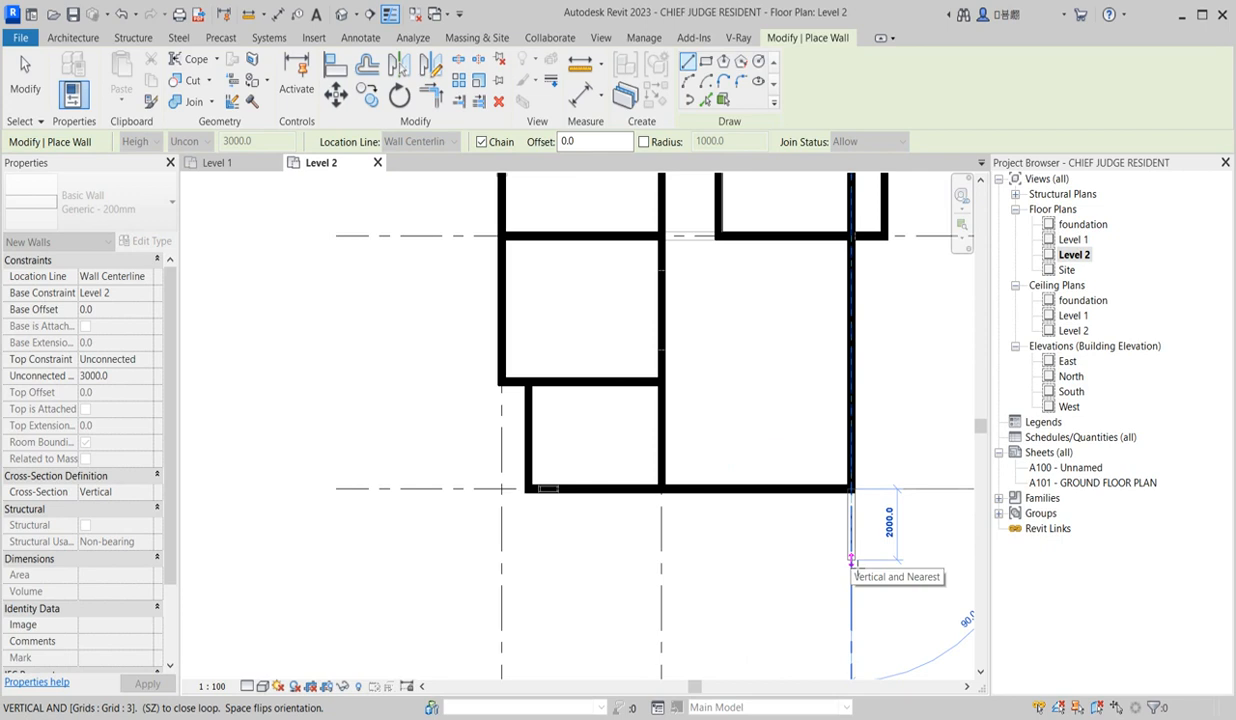
left_click(851, 562)
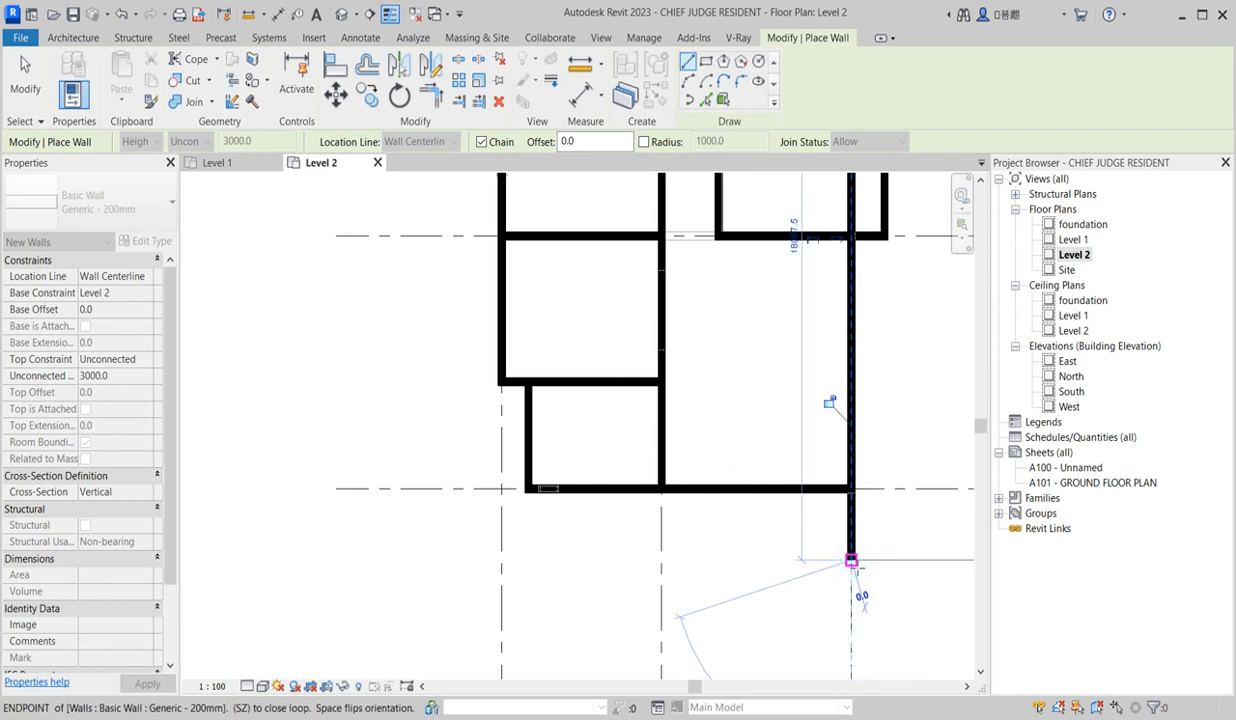
left_click(786, 490)
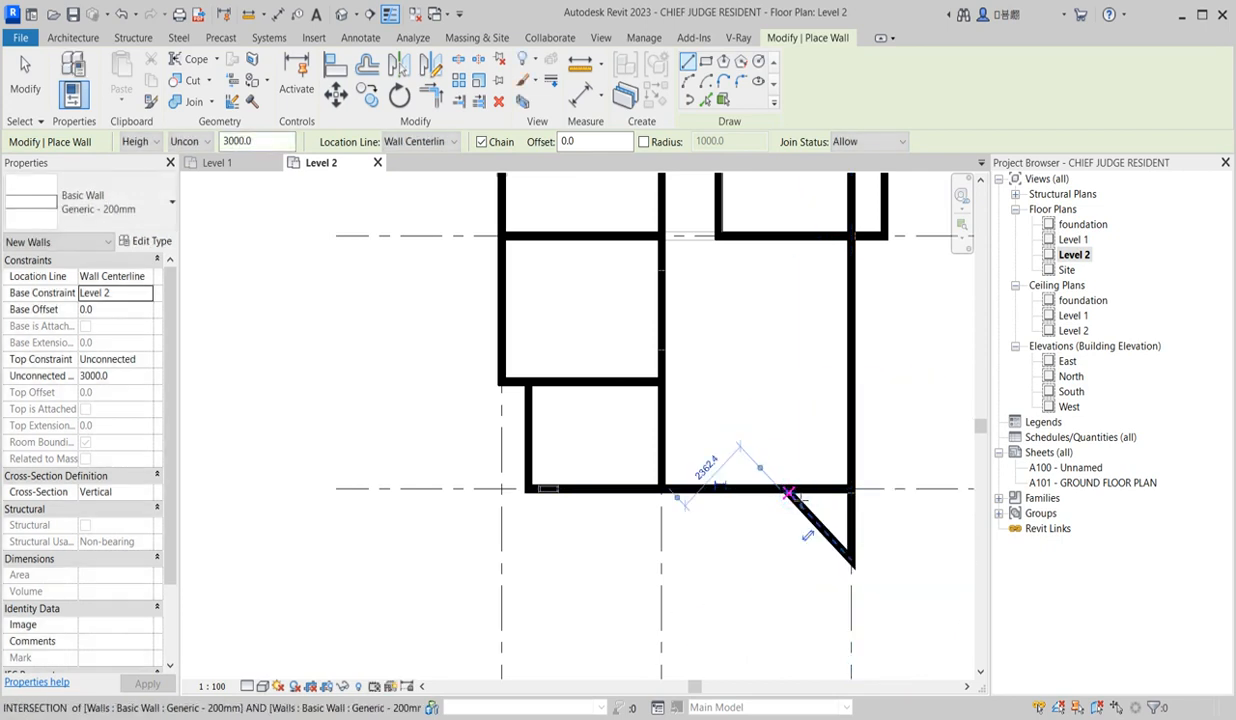
key("Escape")
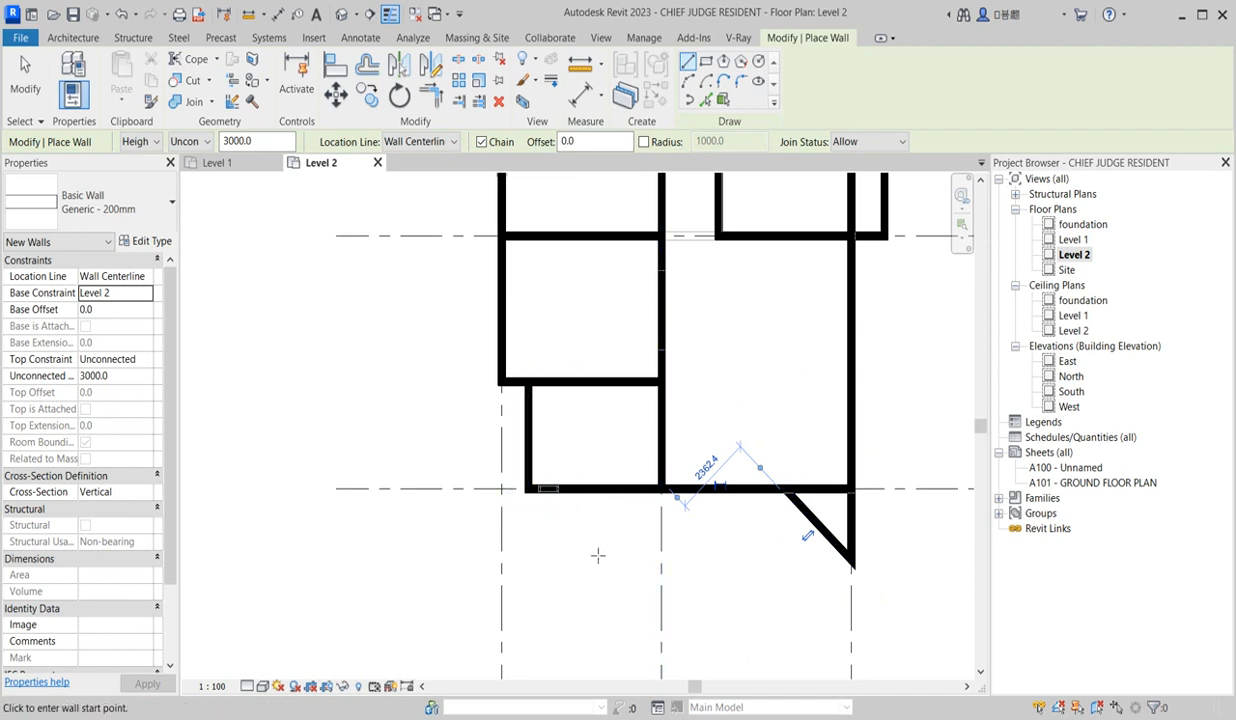
- Leave wall placement and stretch the upper grid 2 wall from grid D down to the wall end at grid C
scroll(596, 554, "down", 2)
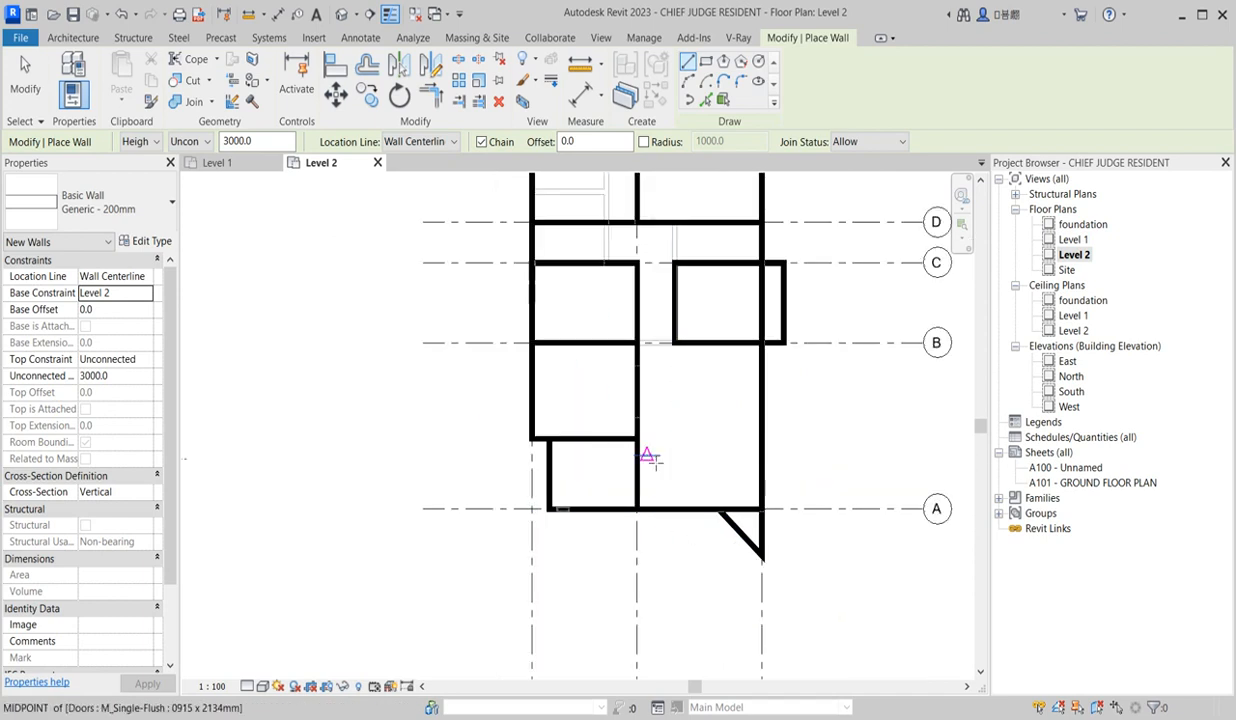
scroll(648, 455, "down", 2)
scroll(626, 285, "up", 2)
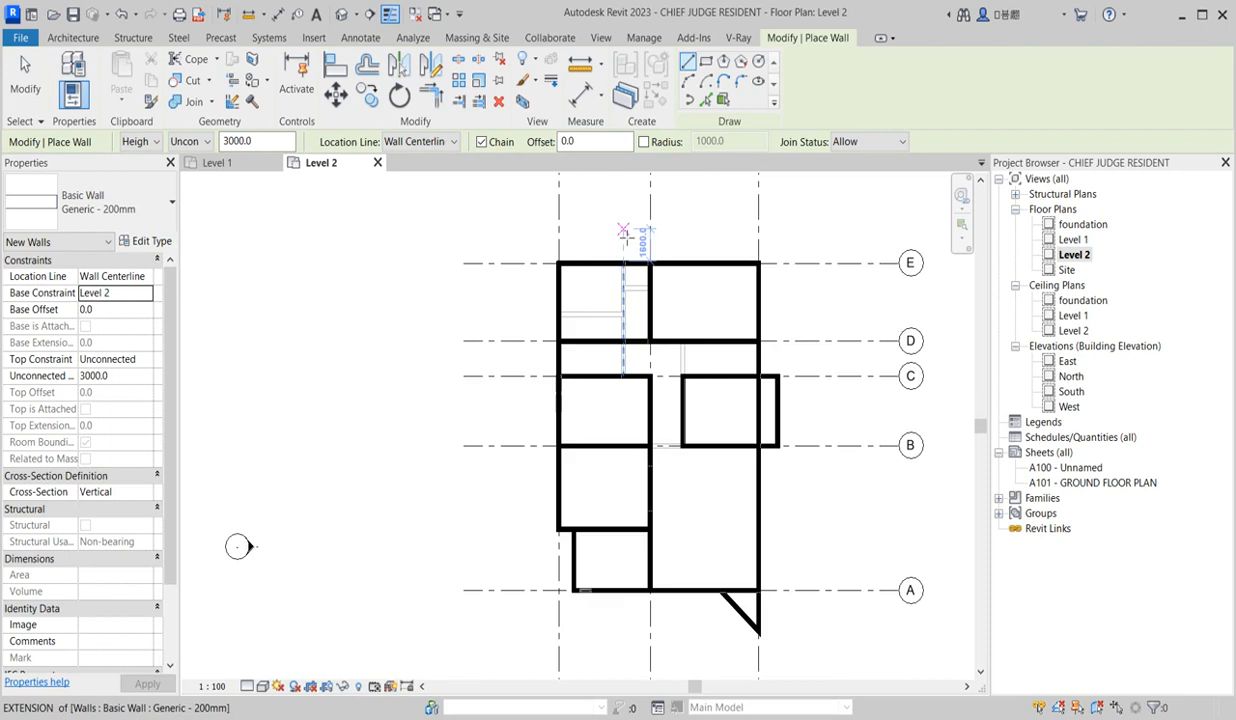
right_click(620, 229)
left_click(657, 241)
scroll(662, 300, "up", 1)
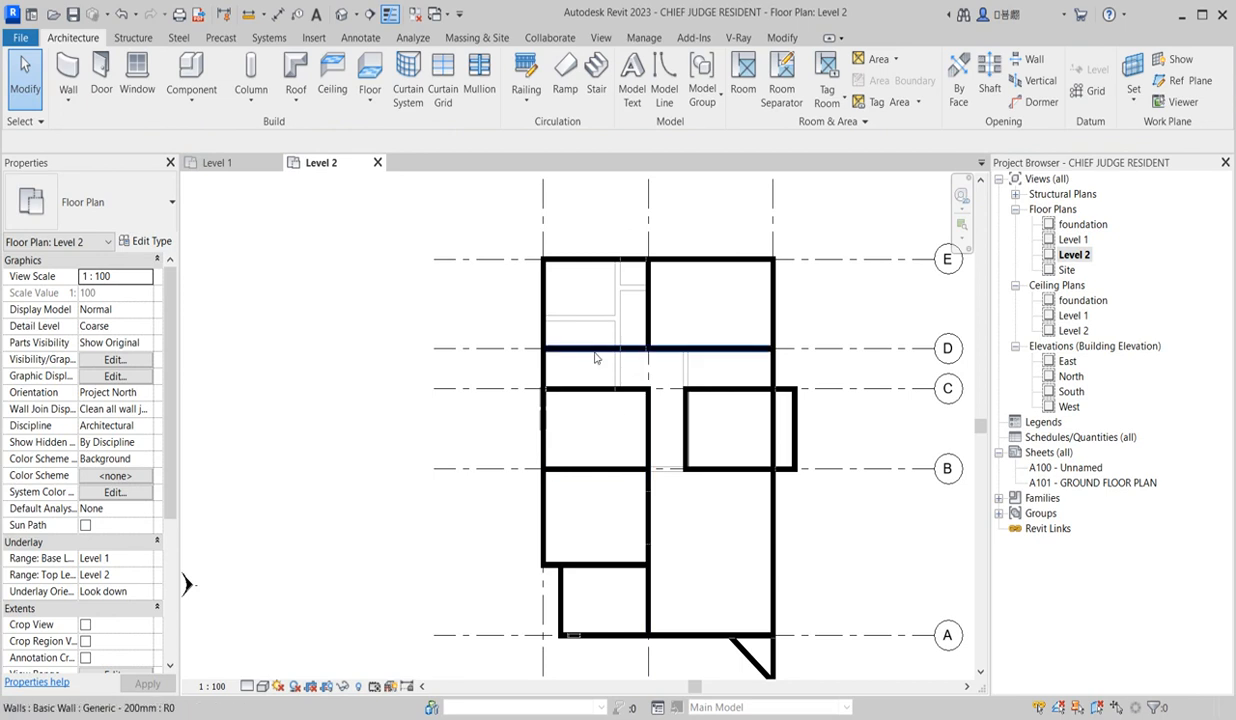
left_click(648, 331)
left_click_drag(648, 348, 648, 389)
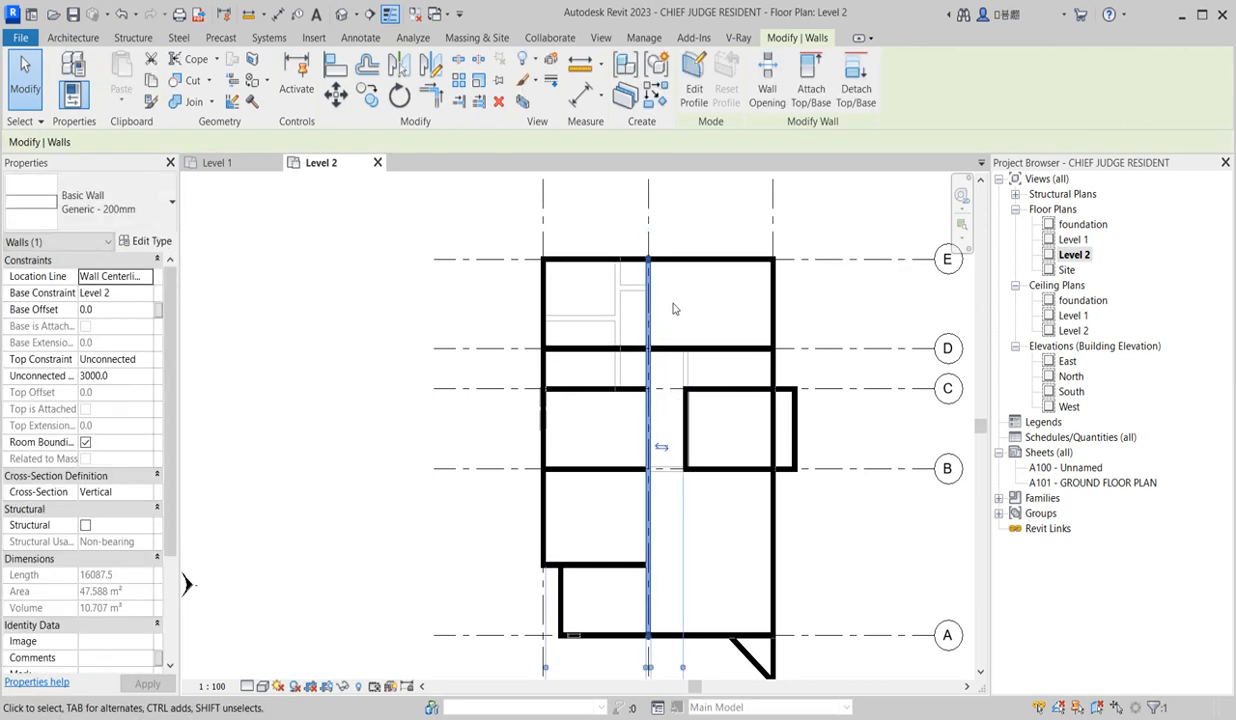
- Draw a wall from grid E a short distance up along grid 2 and across to grid 1, parallel to grid E
left_click(608, 262)
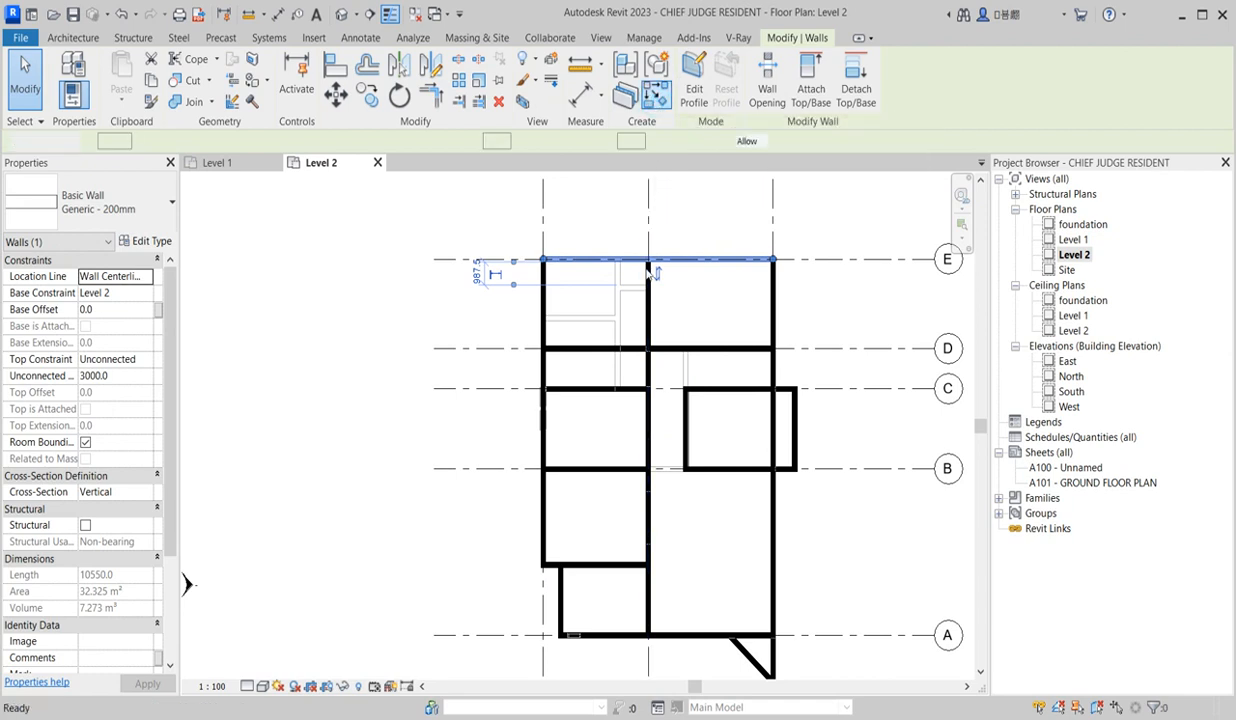
key("w")
key("a")
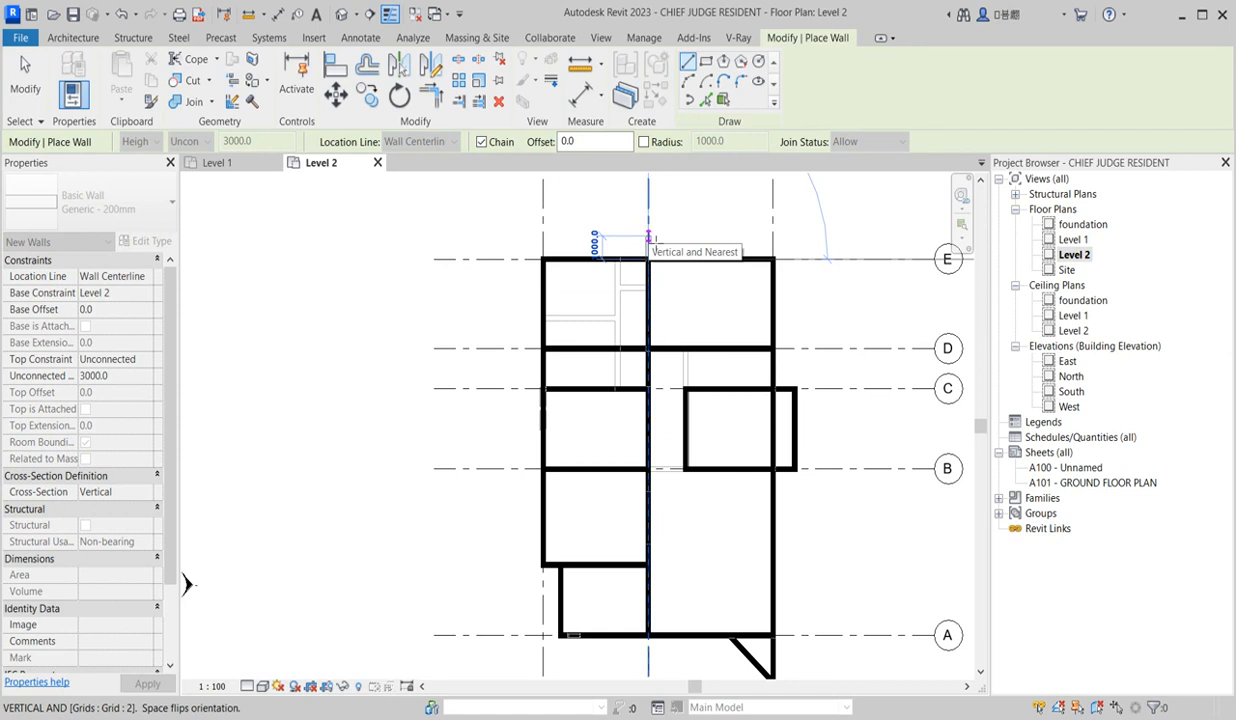
scroll(648, 240, "up", 2)
left_click(652, 245)
left_click(489, 245)
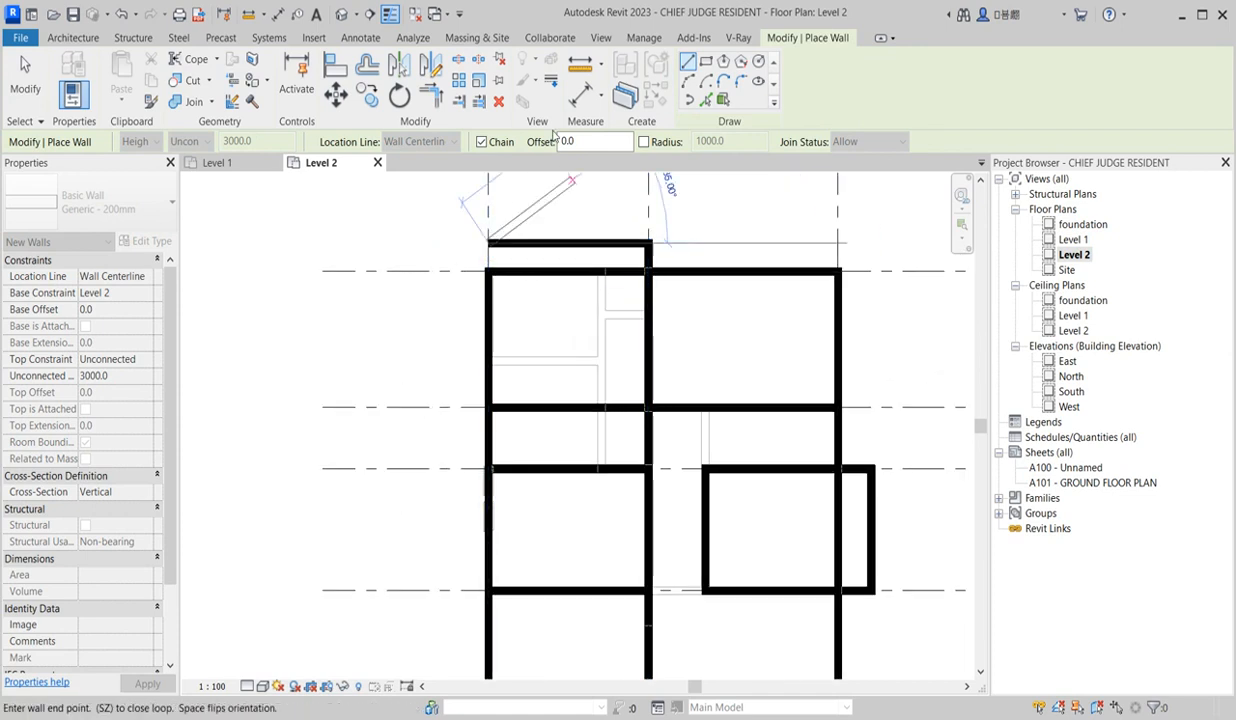
- Trim the grid 1 wall to a corner with the new outer wall, and the grid 2 projection with the grid E wall toward grid 3
left_click(432, 94)
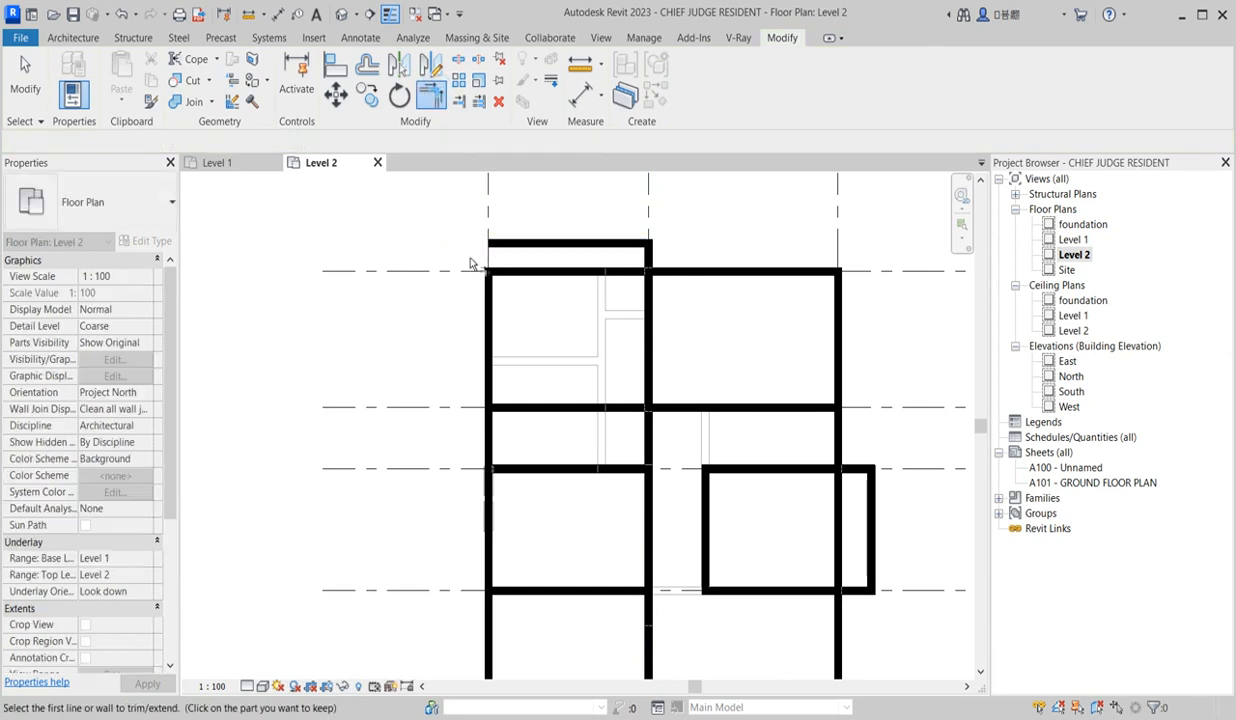
left_click(488, 318)
left_click(512, 247)
left_click(649, 256)
left_click(676, 272)
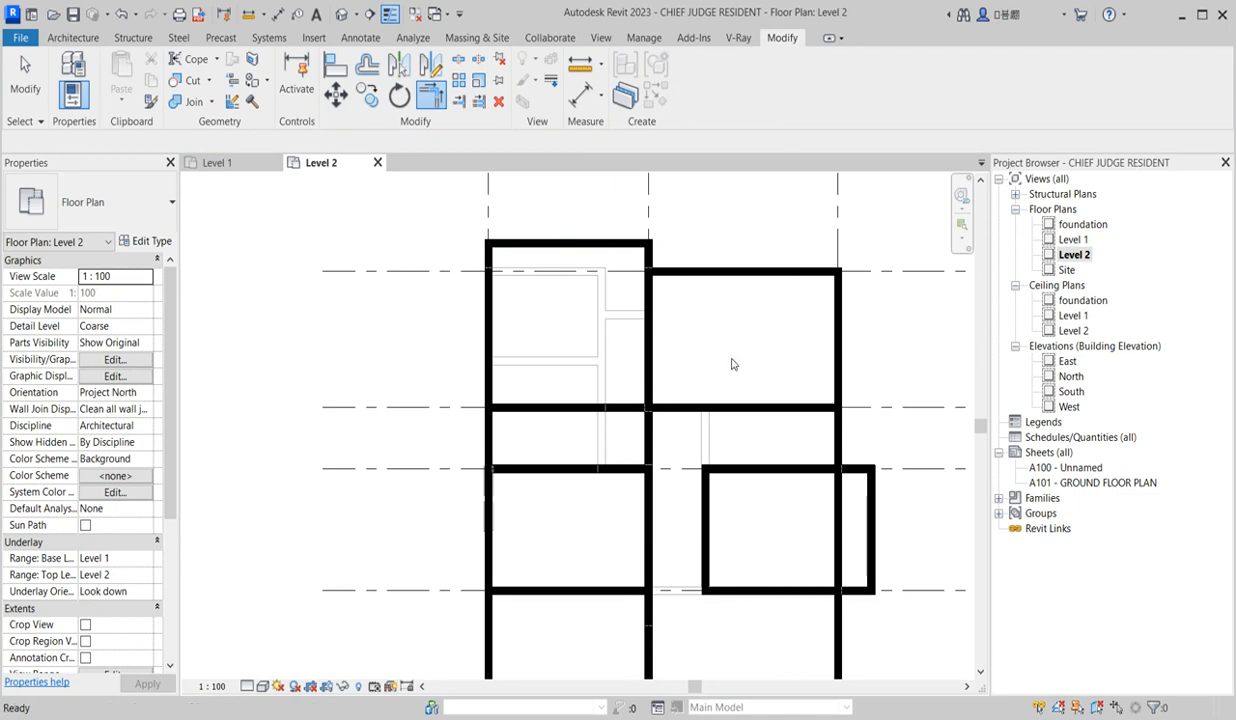
key("Escape")
- Draw similar walls from the grid E wall between grids 2 and 3 down, across to the underlay partition, and up to the outer wall
scroll(682, 315, "down", 1)
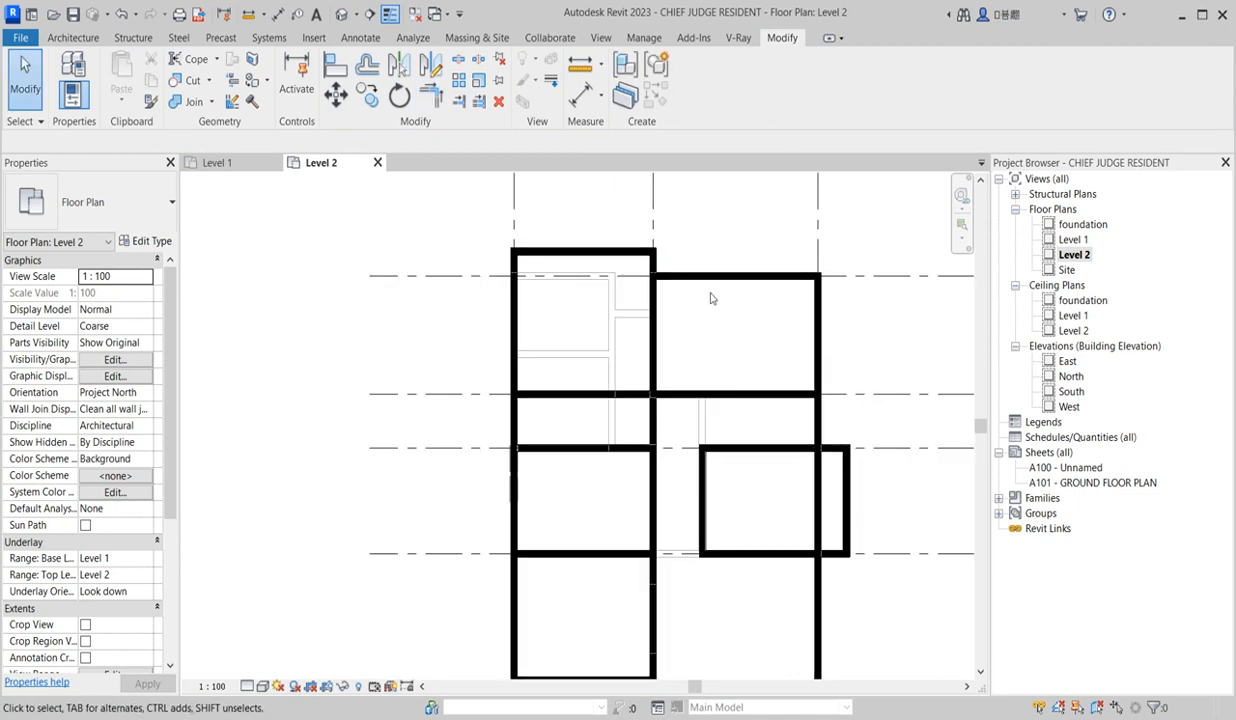
left_click(708, 278)
left_click(653, 93)
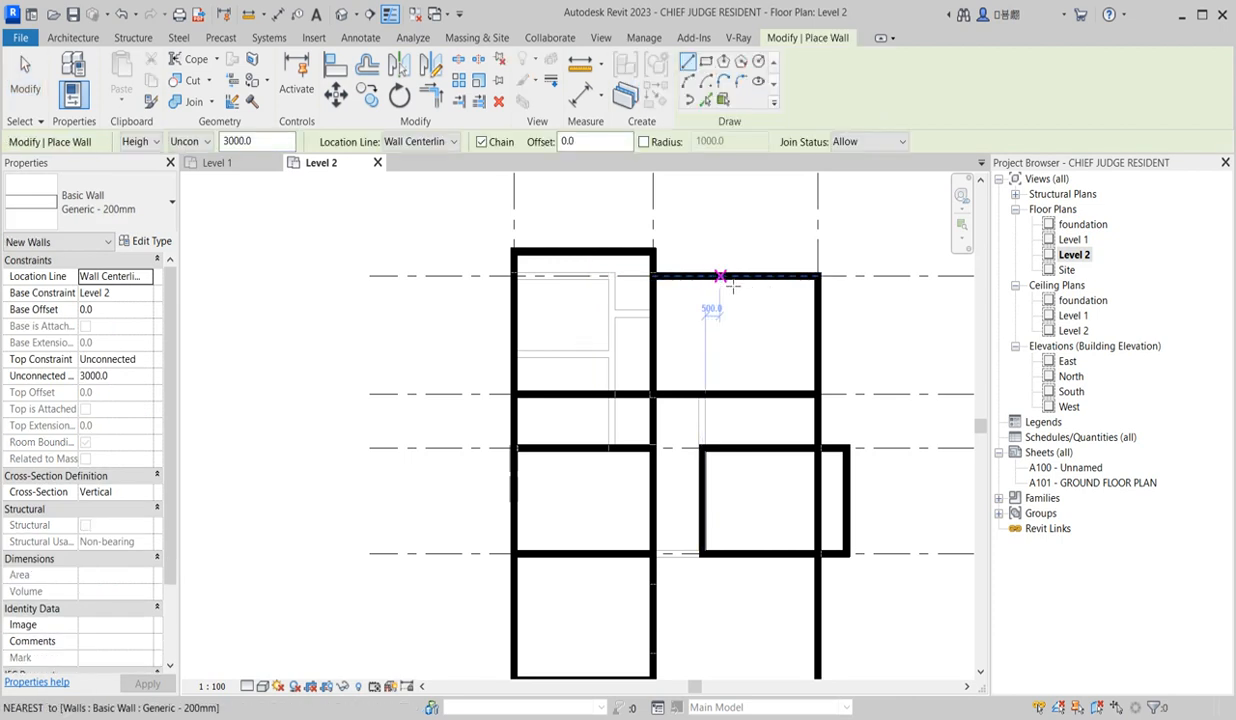
left_click(726, 278)
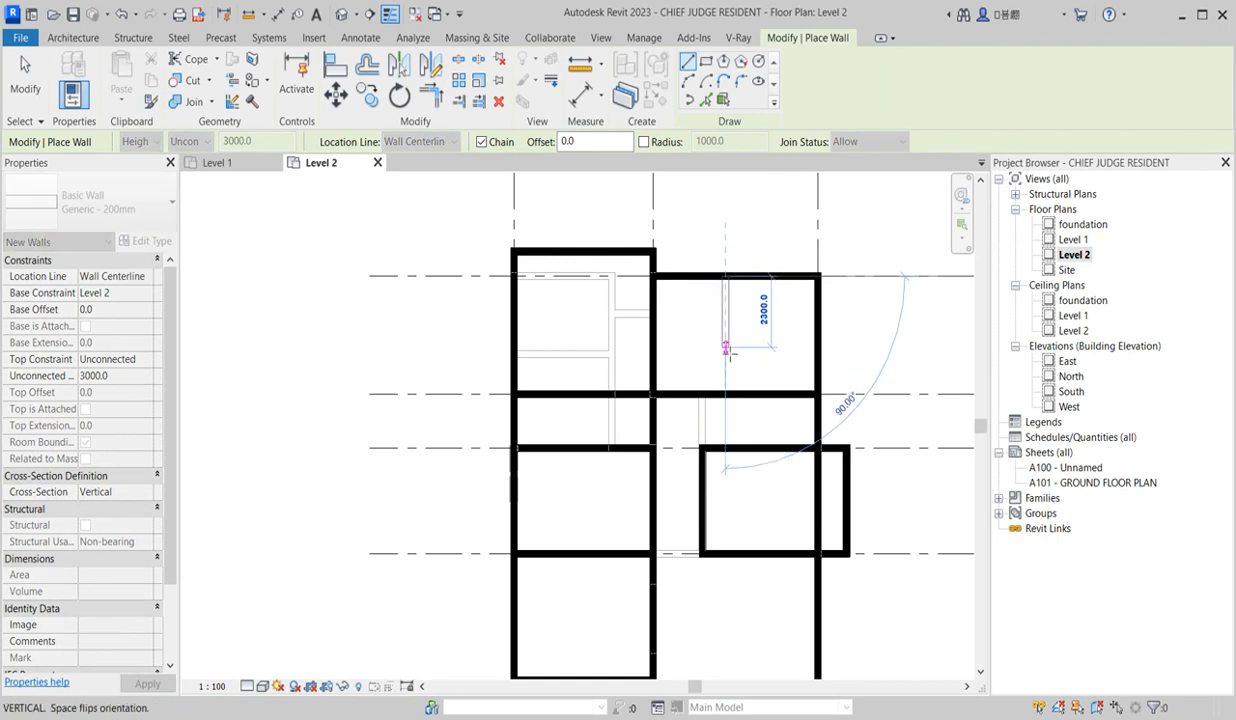
left_click(726, 352)
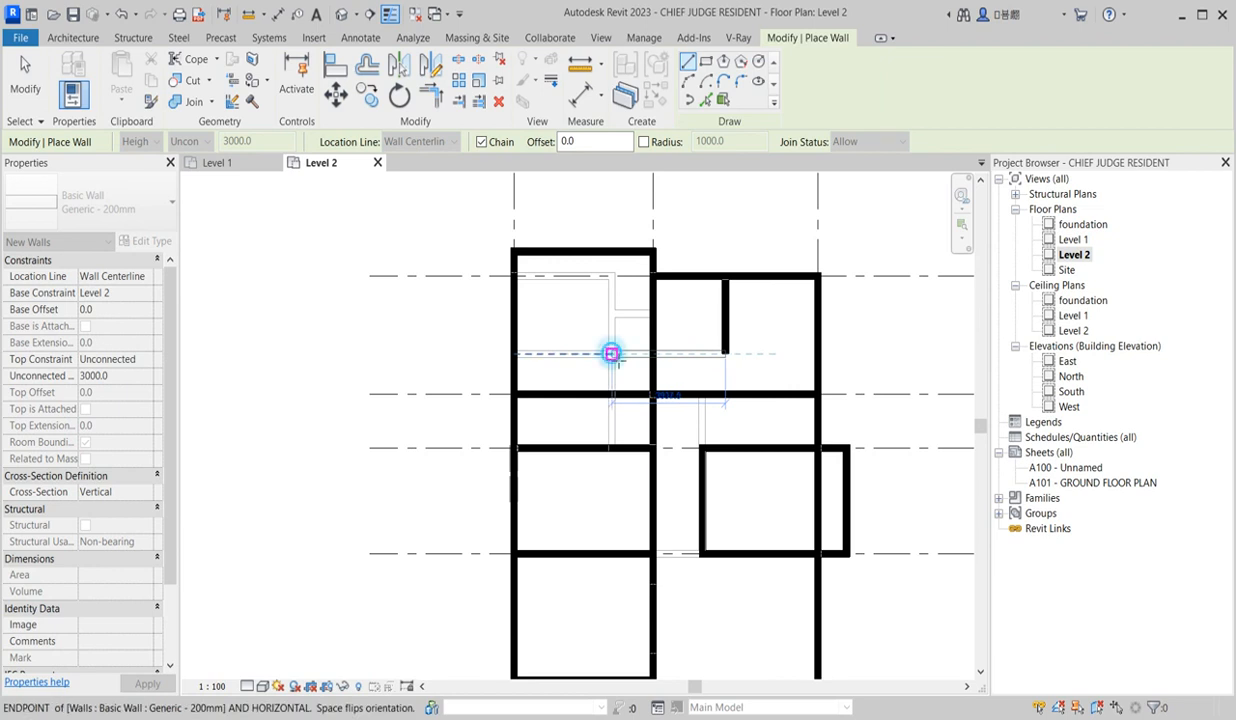
left_click(612, 354)
left_click(613, 256)
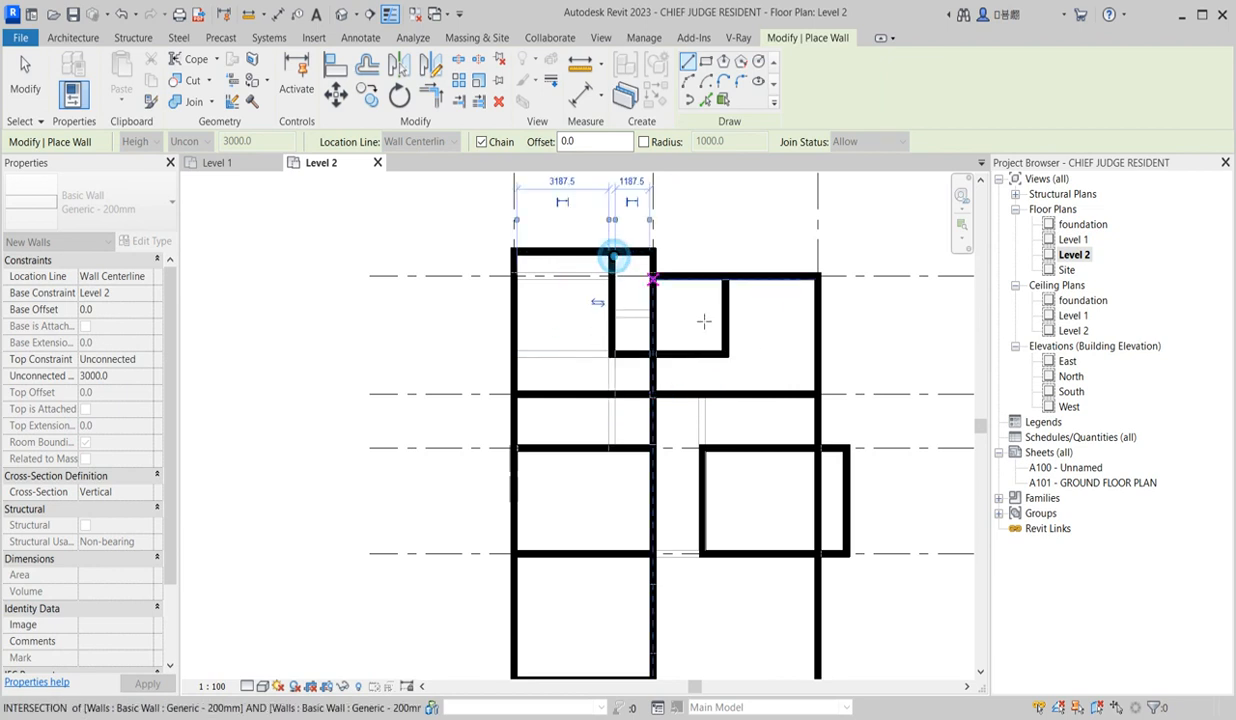
key("Escape")
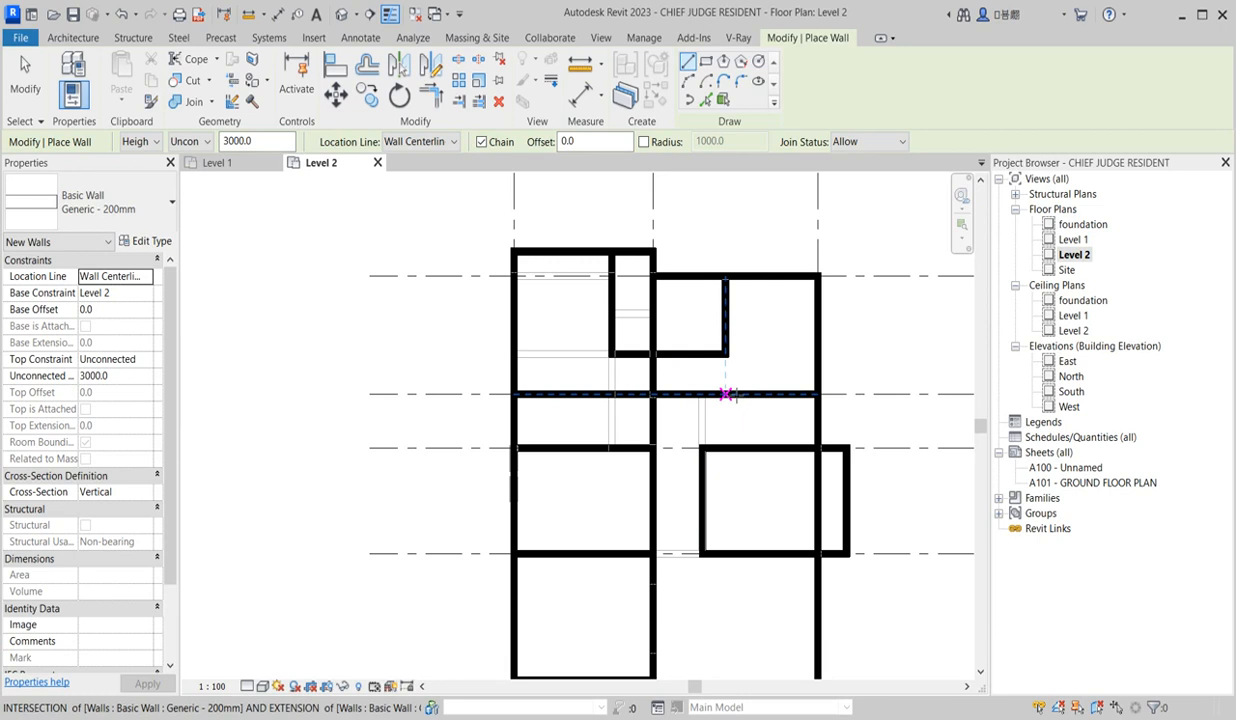
scroll(730, 400, "up", 1)
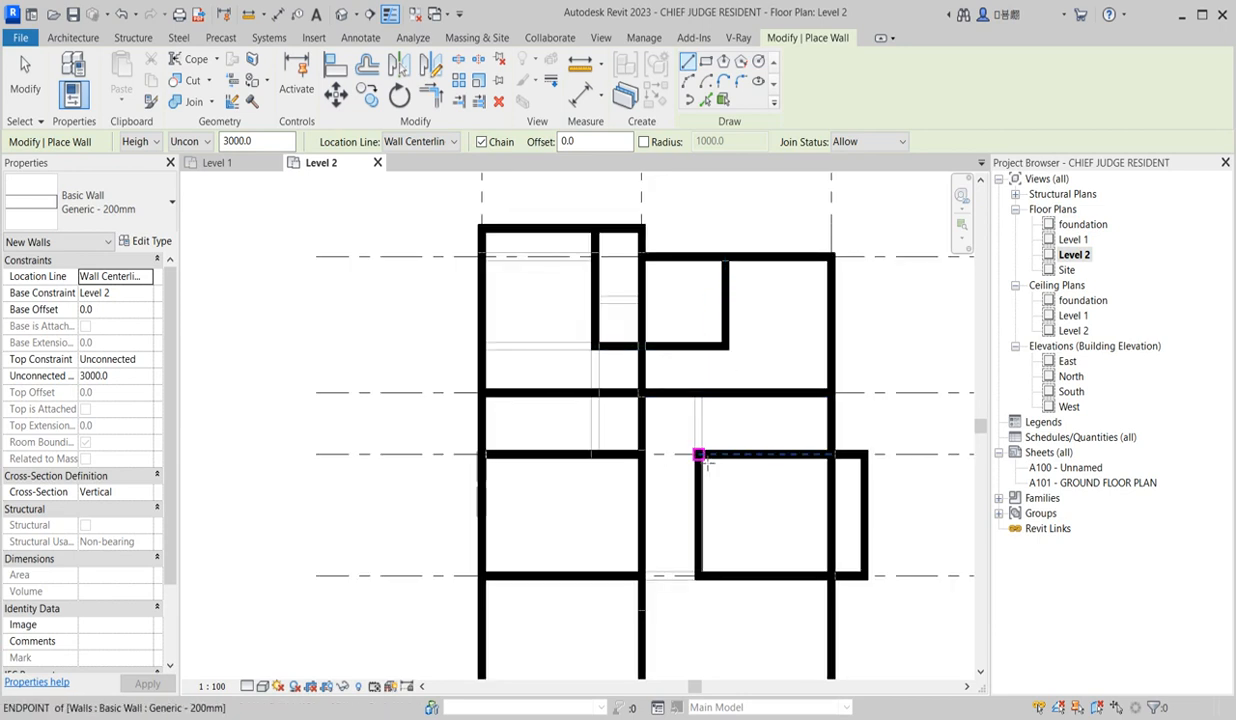
- Draw a wall from the inner corner of the grid B–C room at grid C up to the horizontal partition below grid E
left_click(698, 455)
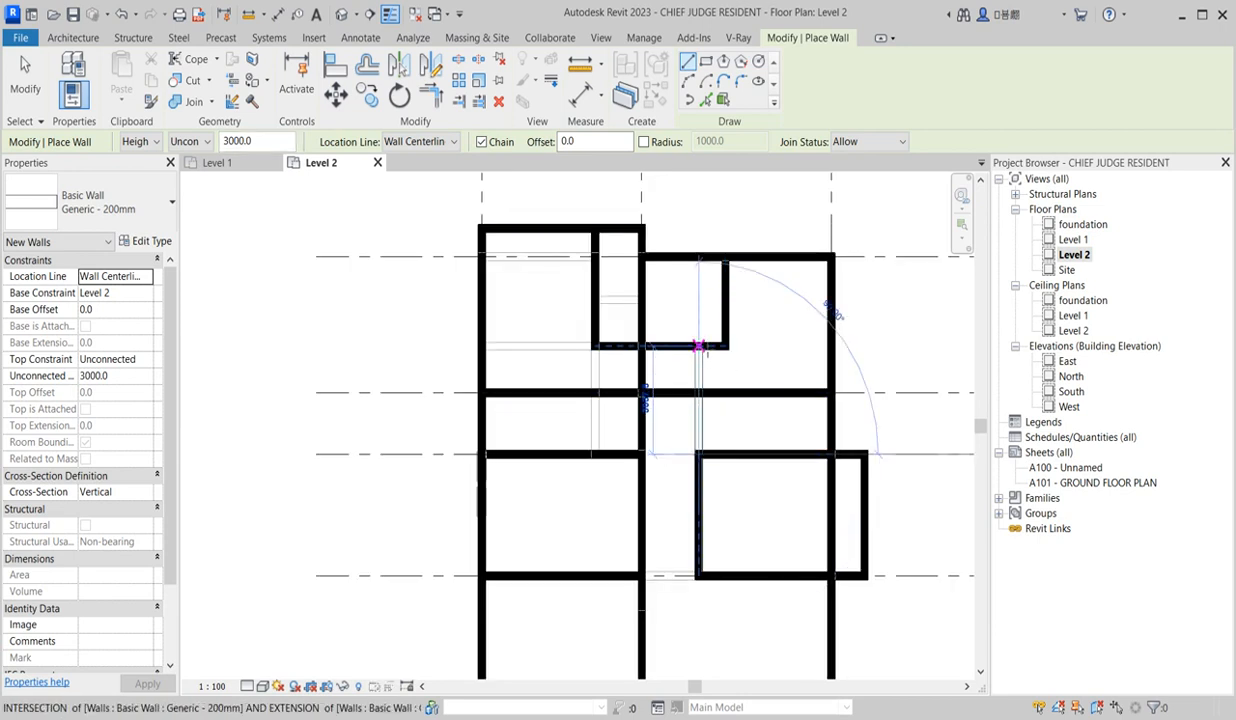
left_click(698, 346)
key("Escape")
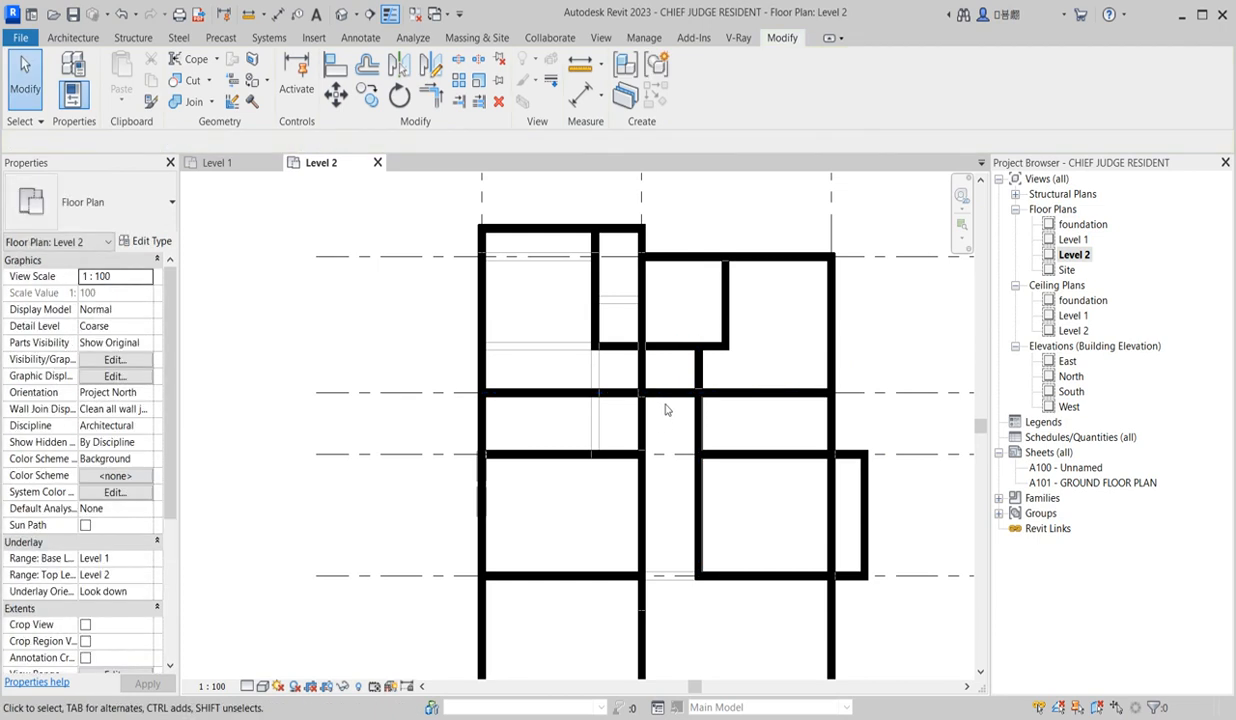
- Split the grid D wall at a point between grid 2 and the new vertical partition
left_click(669, 399)
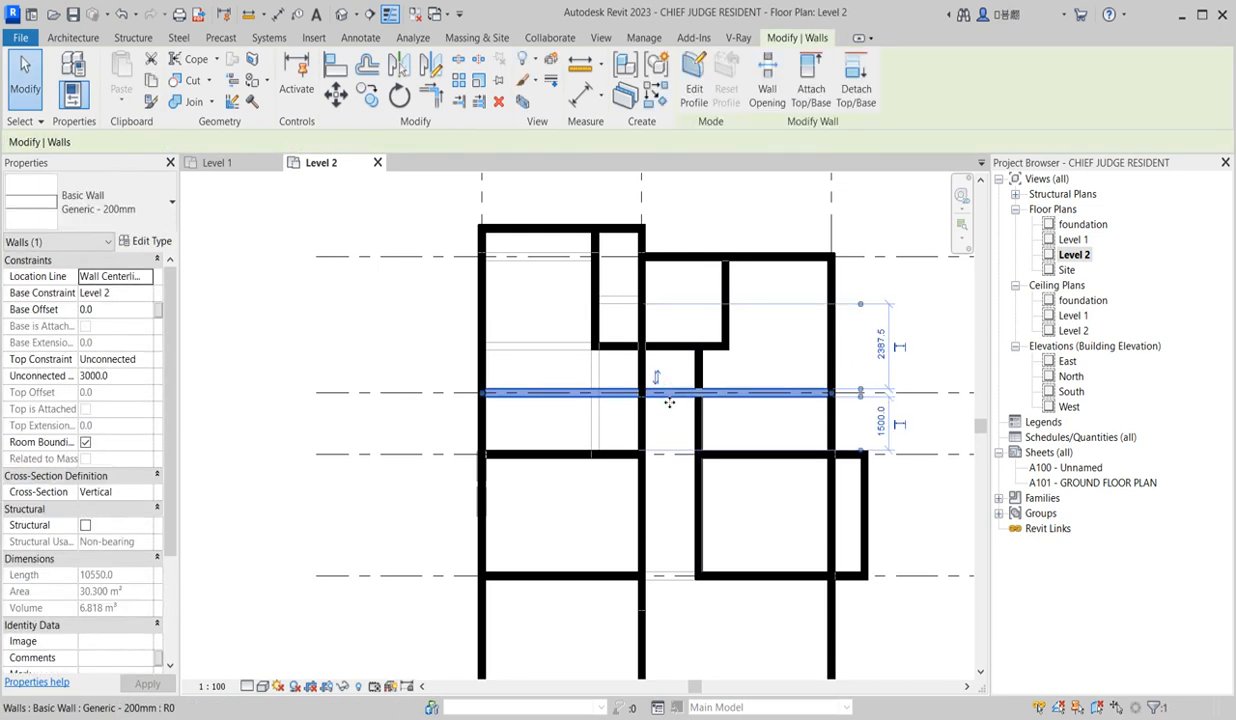
left_click(459, 60)
left_click(670, 390)
key("Escape")
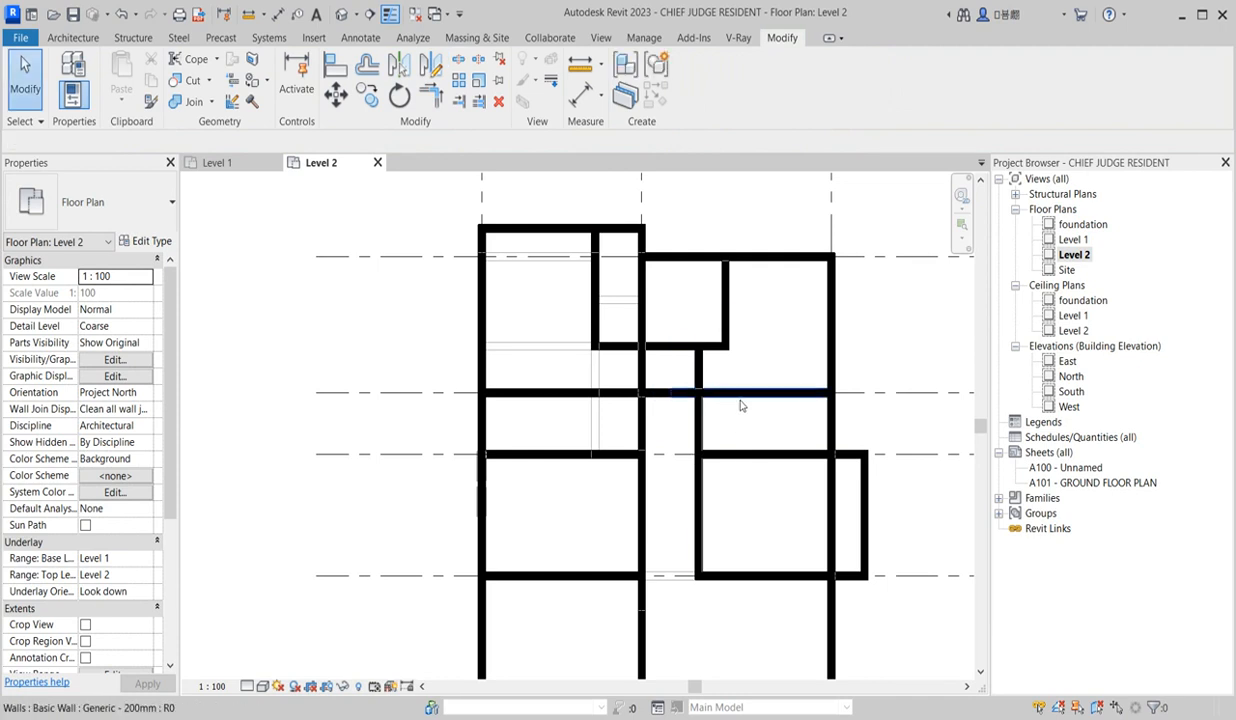
- Shorten the split-off grid D wall piece to a 900 mm stub at grid 3, and delete that stub
left_click(739, 398)
left_click_drag(671, 394, 833, 401)
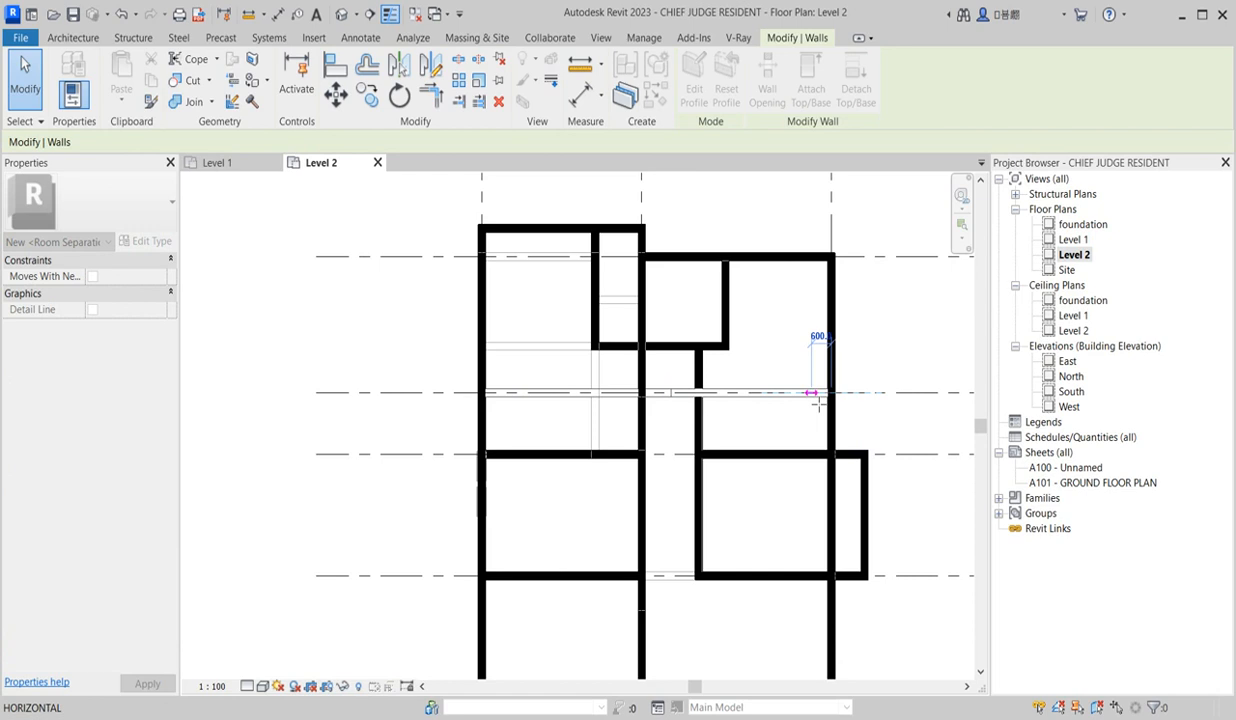
left_click_drag(803, 394, 803, 394)
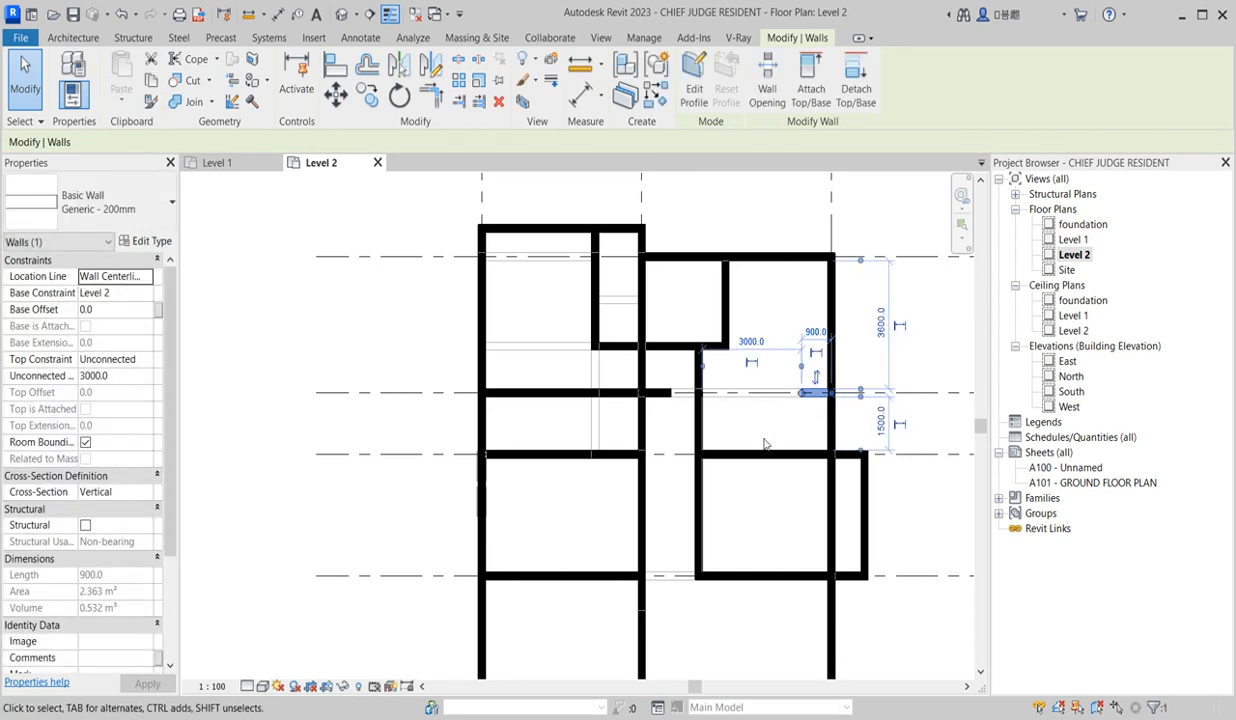
left_click(800, 420)
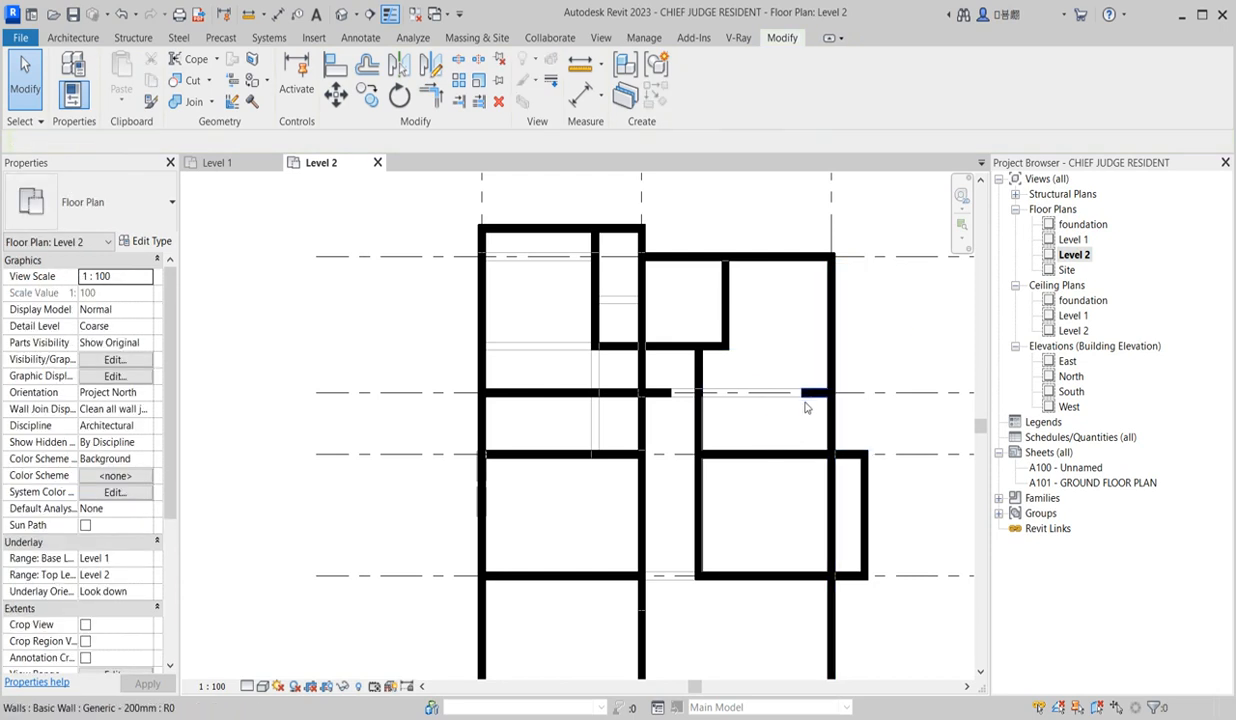
left_click(808, 403)
key("Delete")
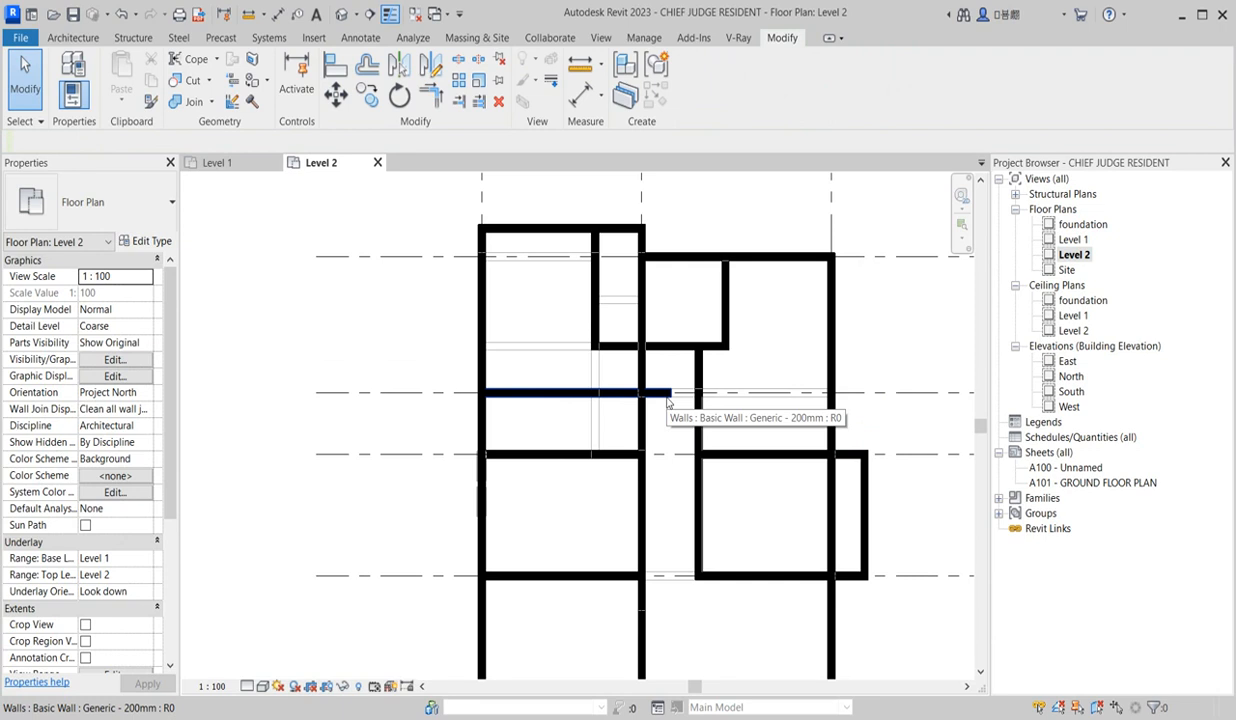
- Pull the remaining grid D wall's overhanging end back to the grid 2 wall
scroll(665, 404, "up", 1)
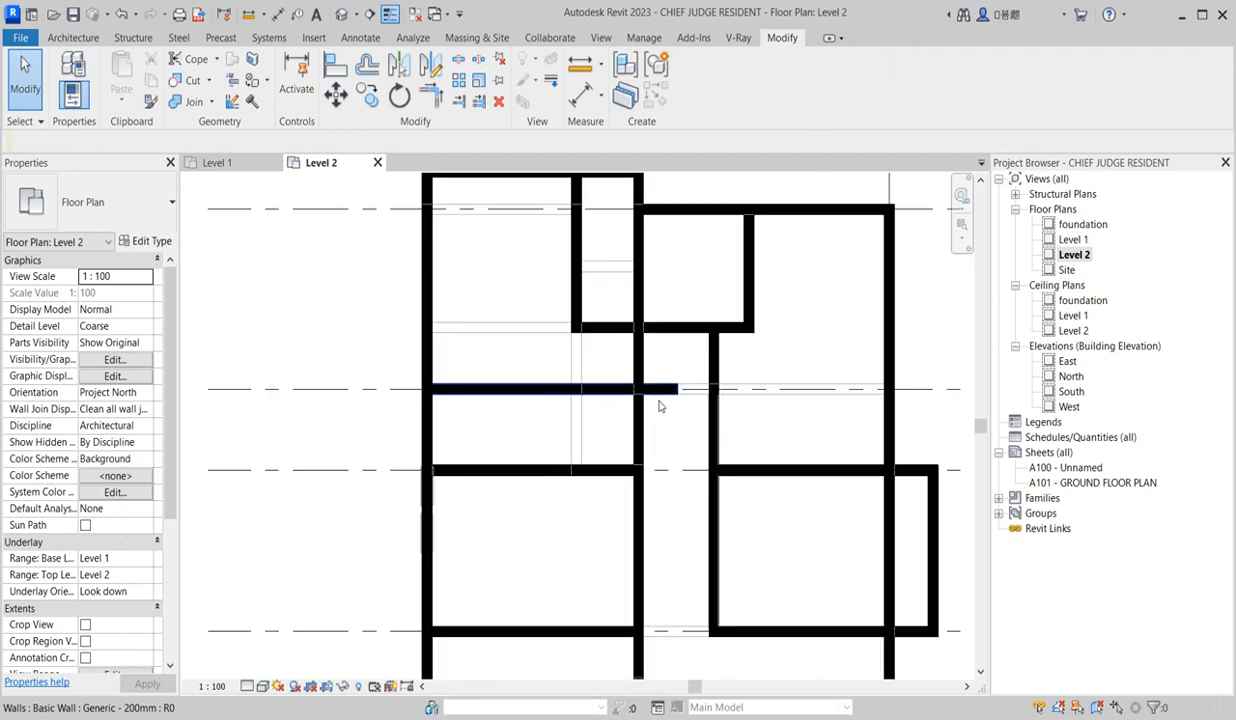
left_click(665, 390)
left_click_drag(667, 389, 650, 398)
left_click(656, 428)
scroll(656, 432, "down", 1)
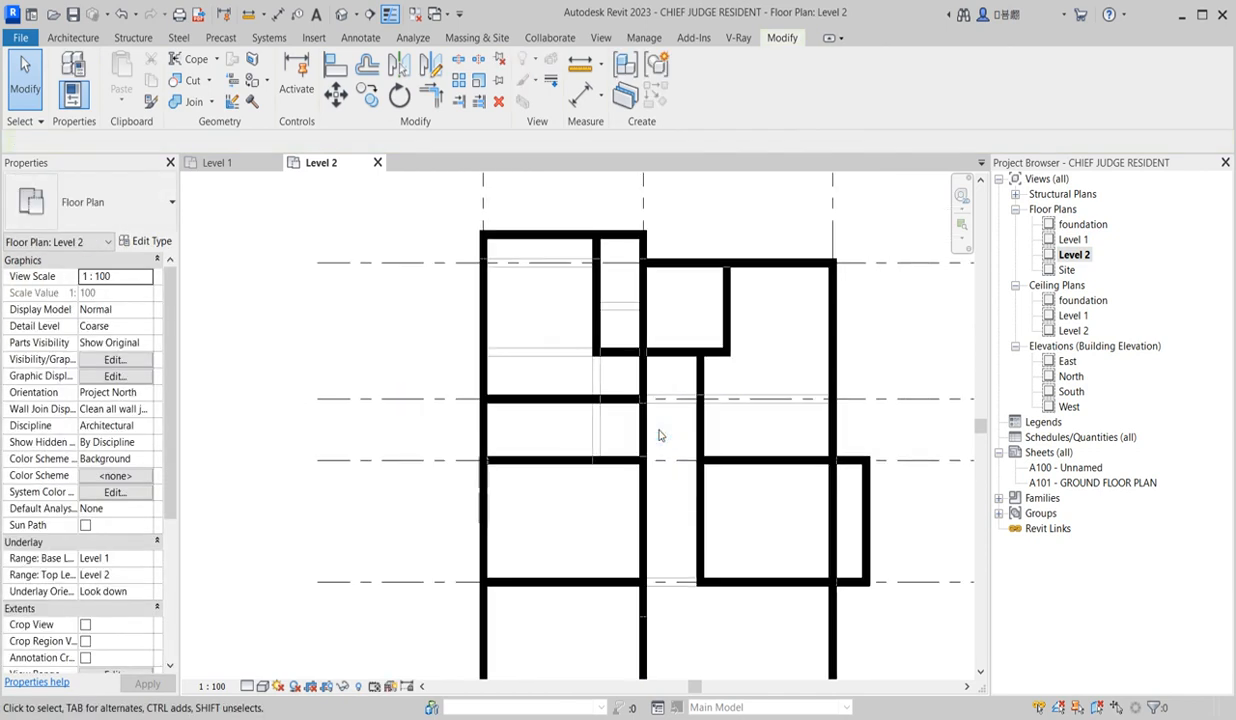
- Delete the grid C wall between grids 1 and 2
left_click(581, 465)
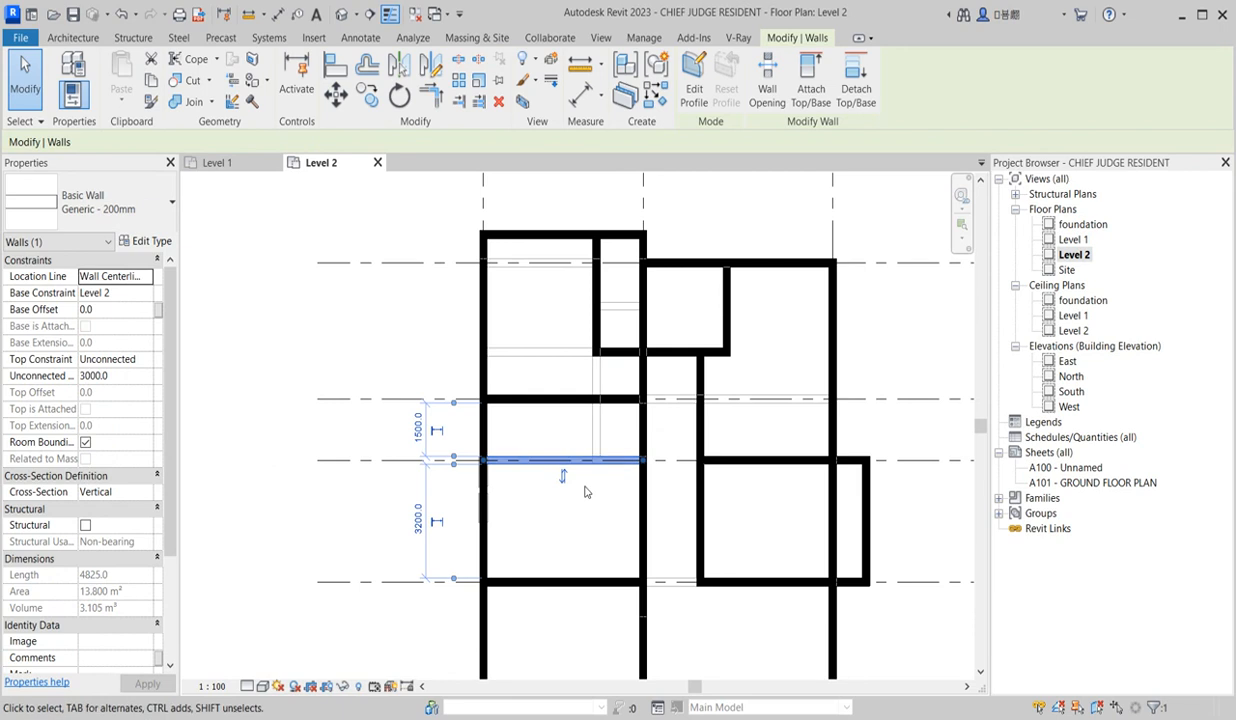
key("Escape")
scroll(586, 491, "down", 3)
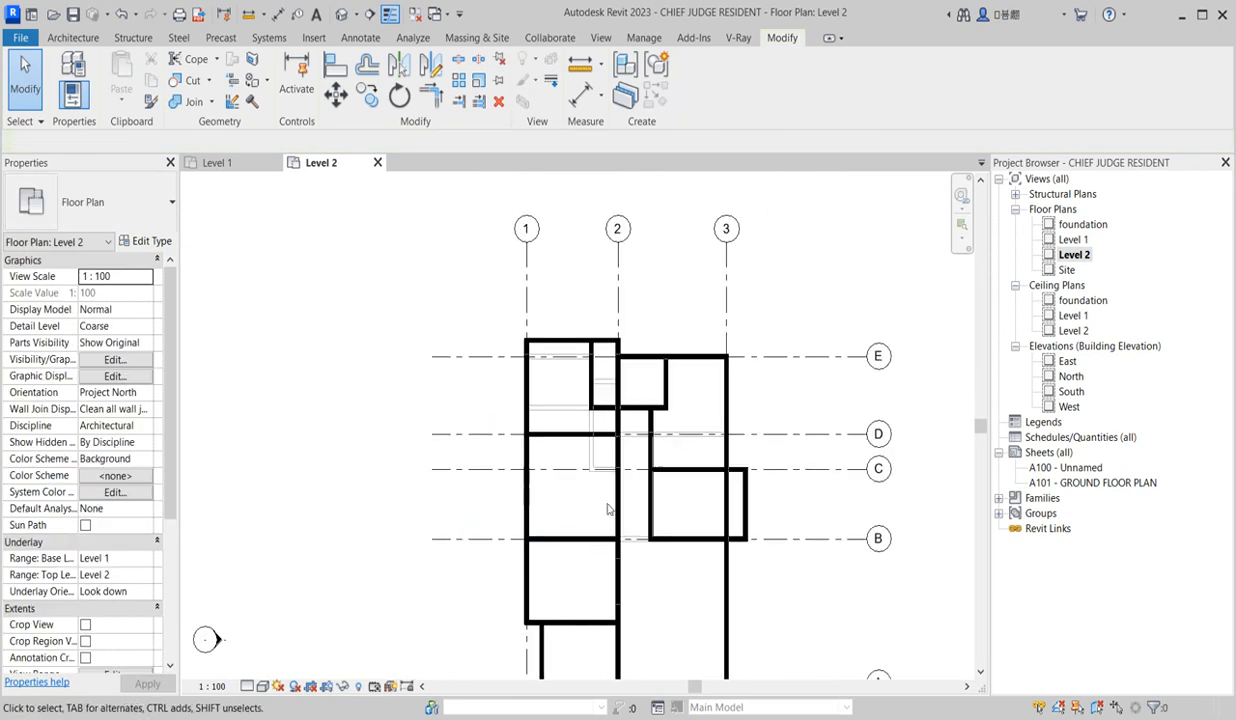
- Examine the outer wall above grid E between grids 1 and 2, and review the surrounding room layout against the underlay
scroll(618, 412, "up", 2)
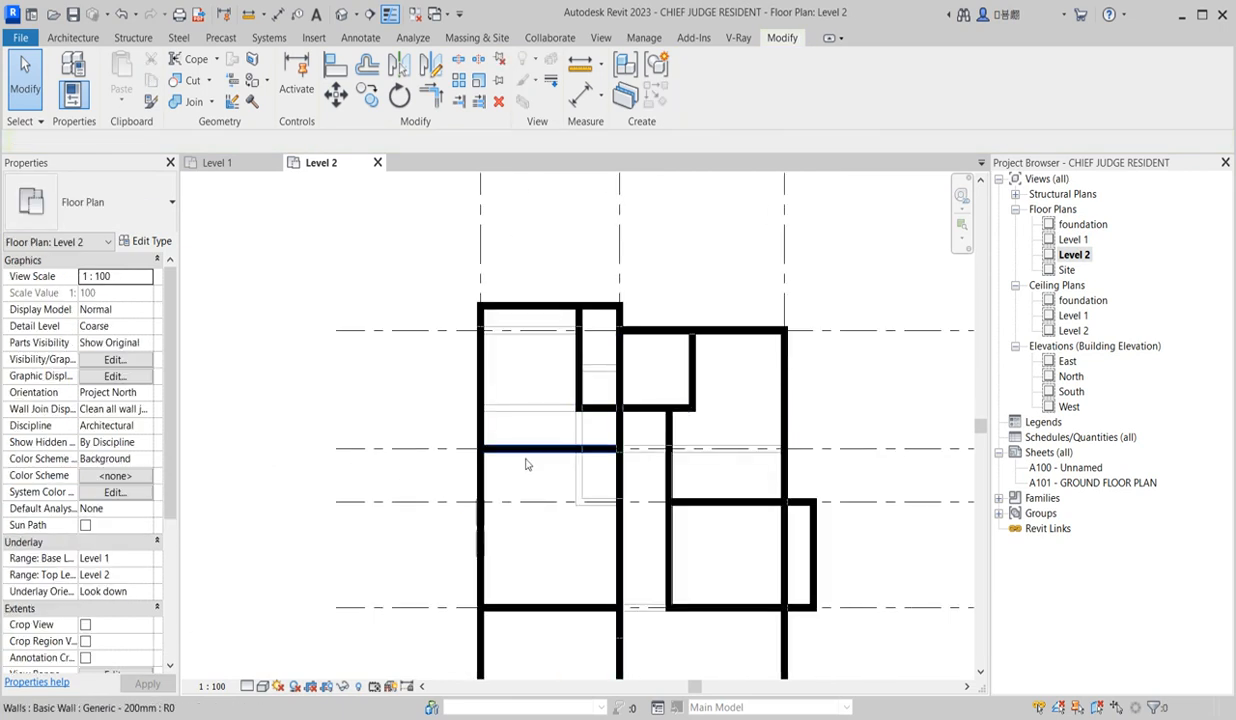
left_click(558, 311)
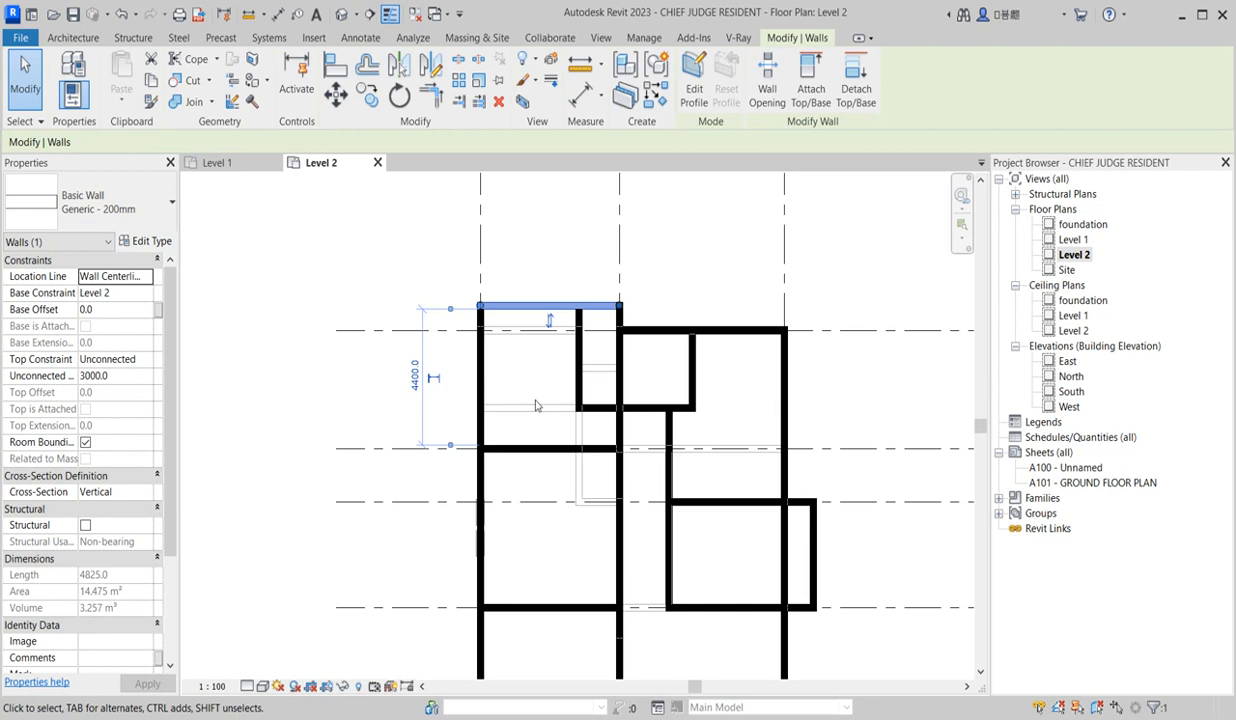
left_click(526, 360)
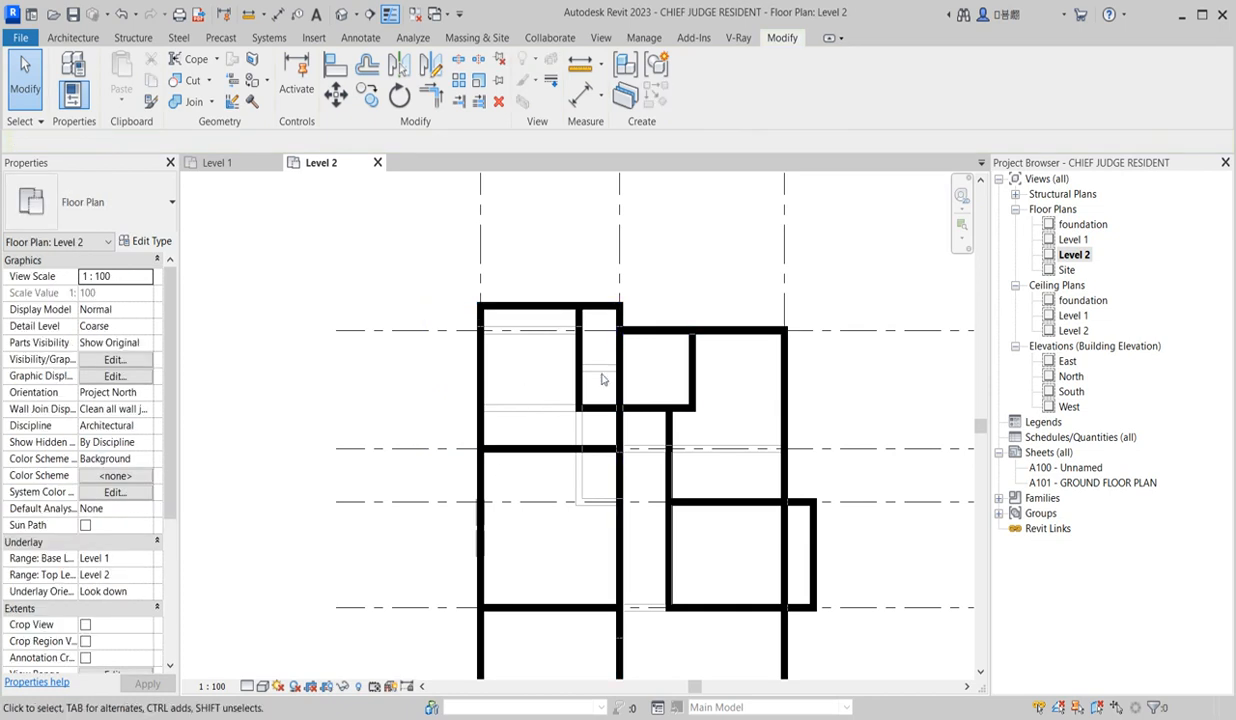
scroll(592, 380, "up", 2)
scroll(729, 372, "up", 1)
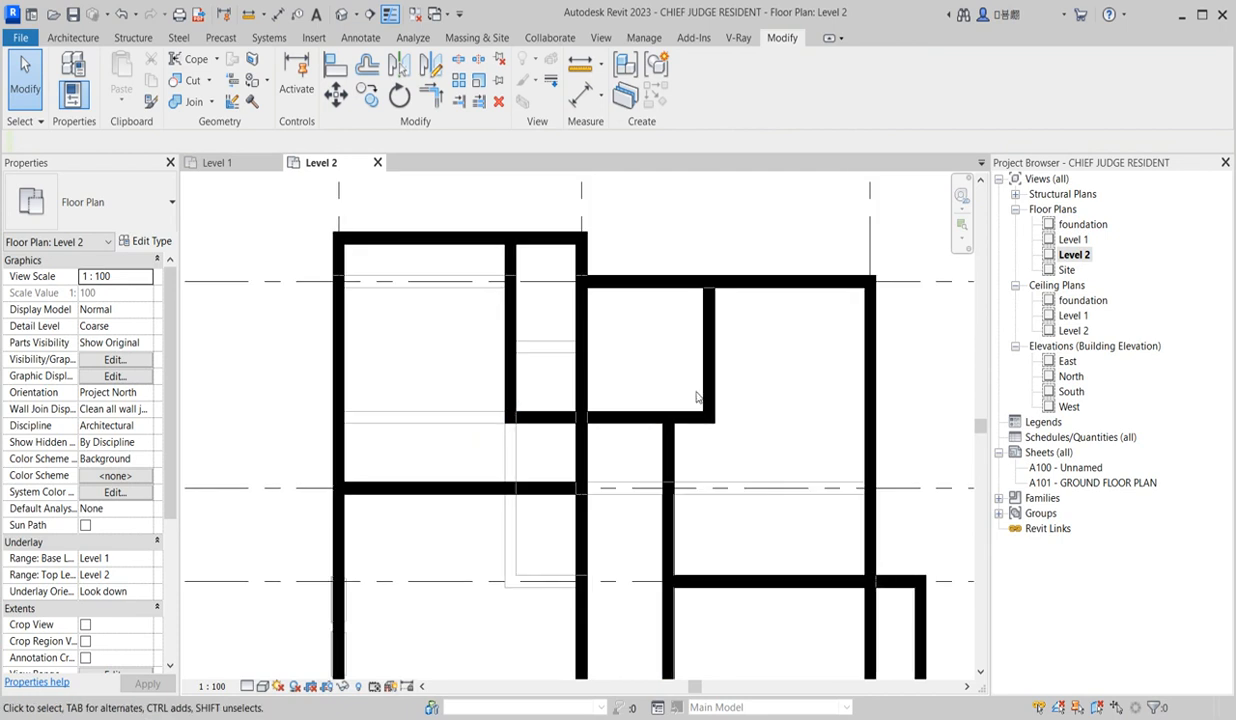
scroll(682, 477, "down", 2)
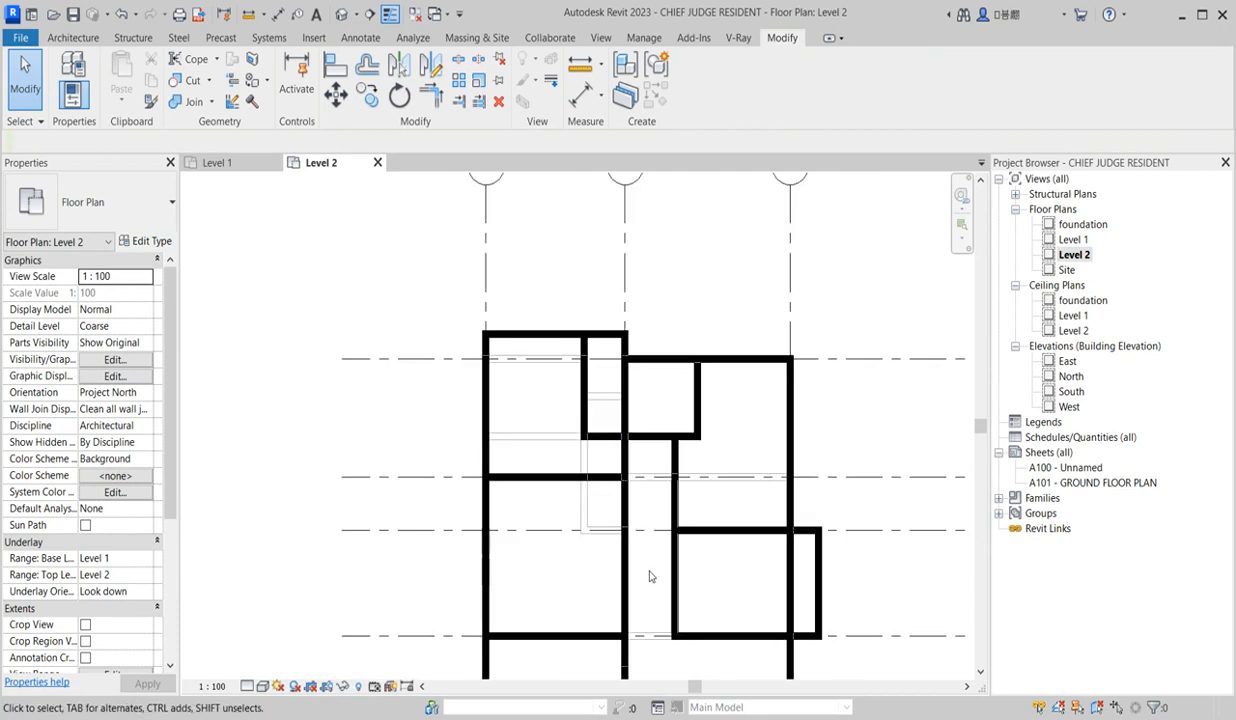
scroll(615, 598, "down", 1)
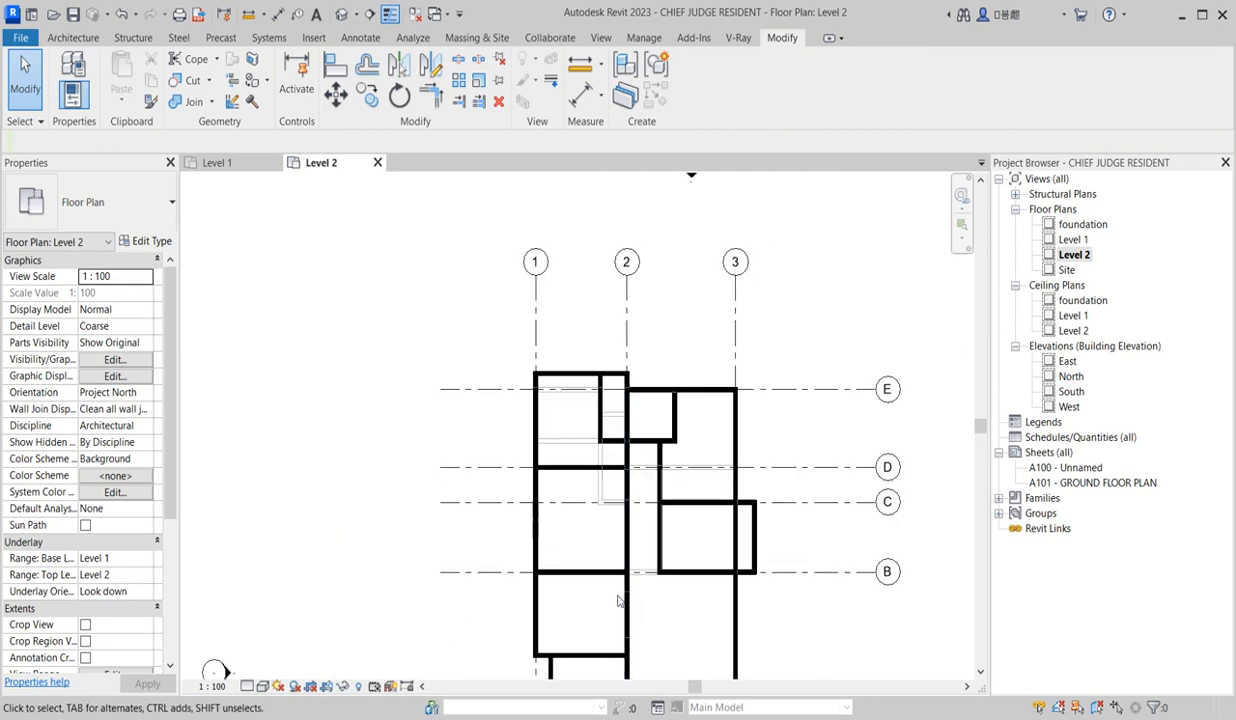
scroll(618, 600, "up", 1)
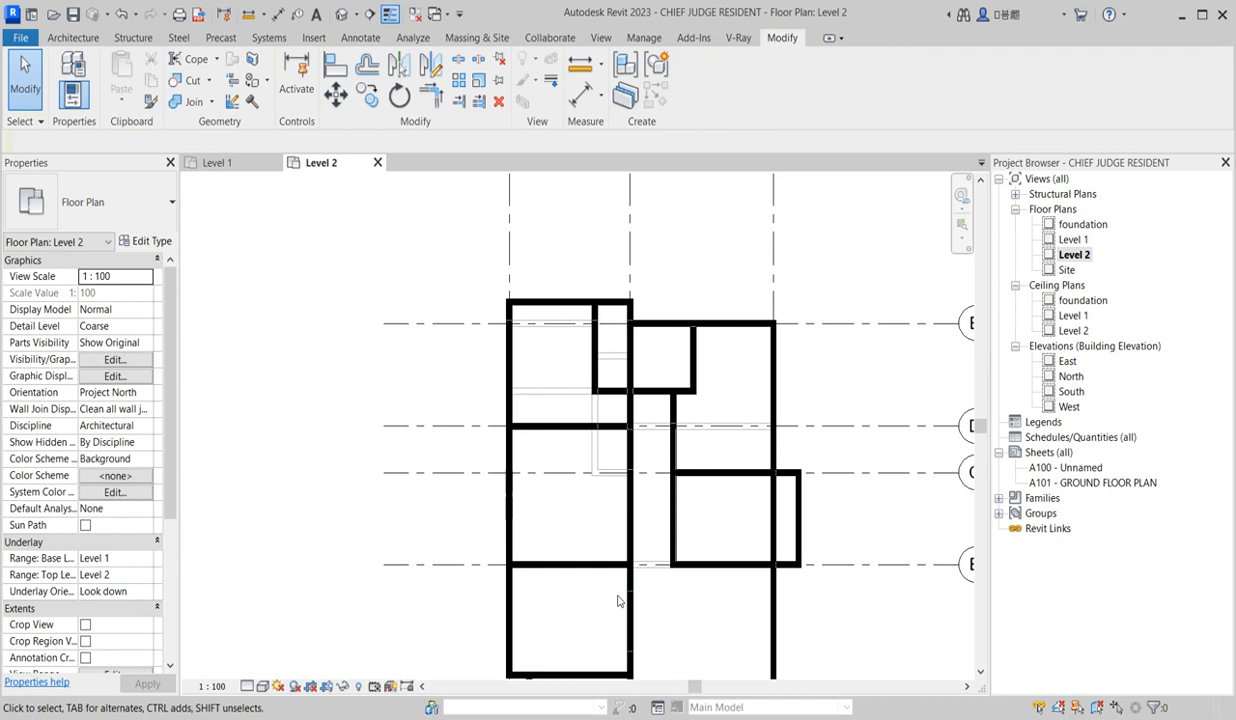
- Place an aligned dimension between the grid D and grid B walls in the room between grids 1 and 2, and leave the dimension command
left_click(581, 94)
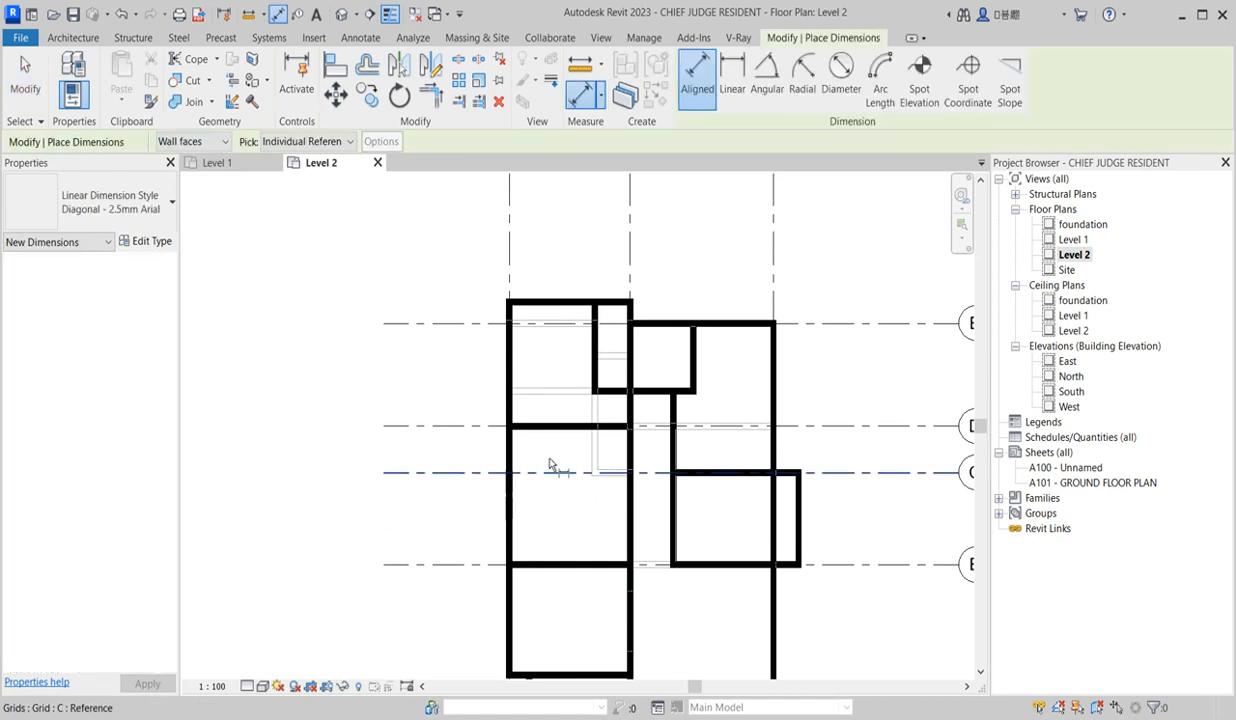
left_click(565, 561)
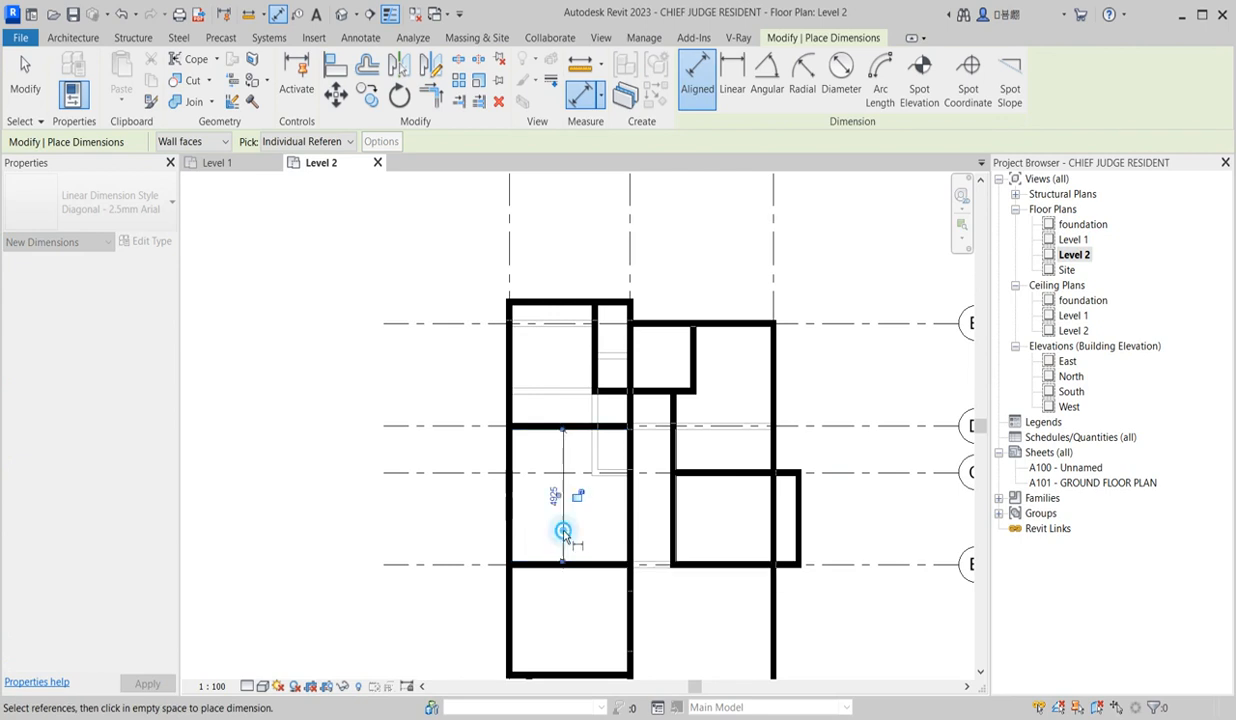
left_click(565, 537)
scroll(560, 515, "down", 3)
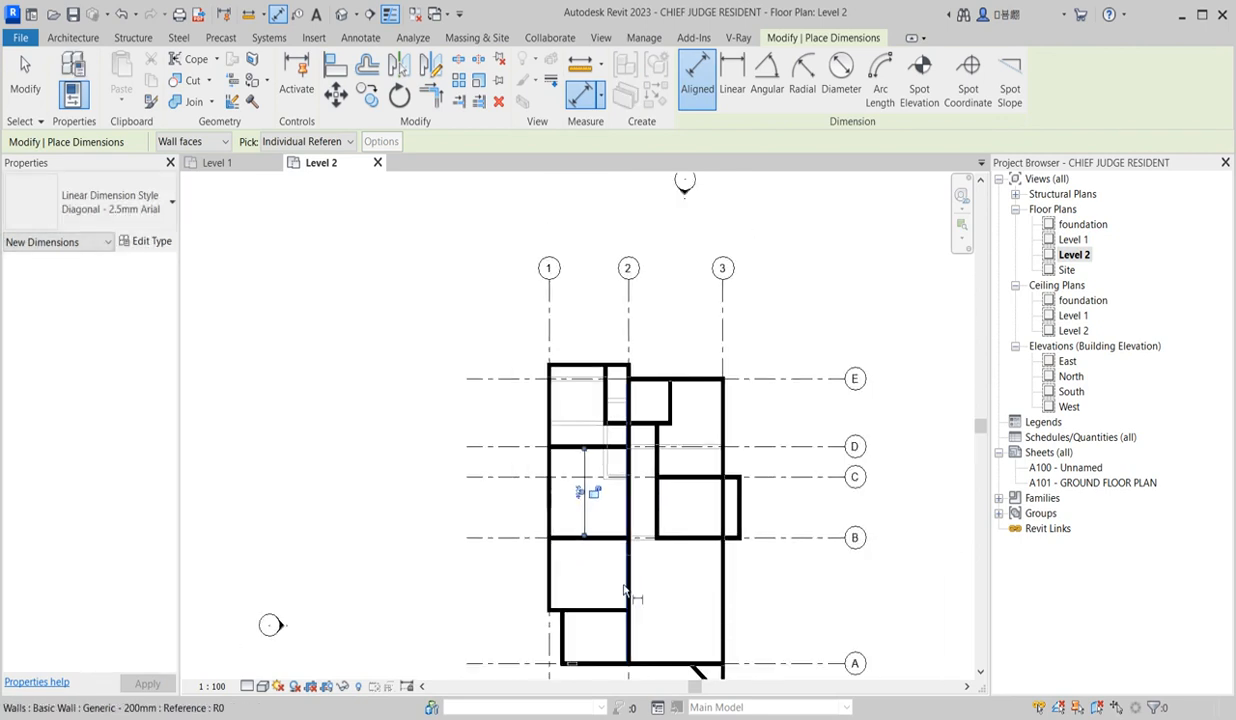
right_click(645, 560)
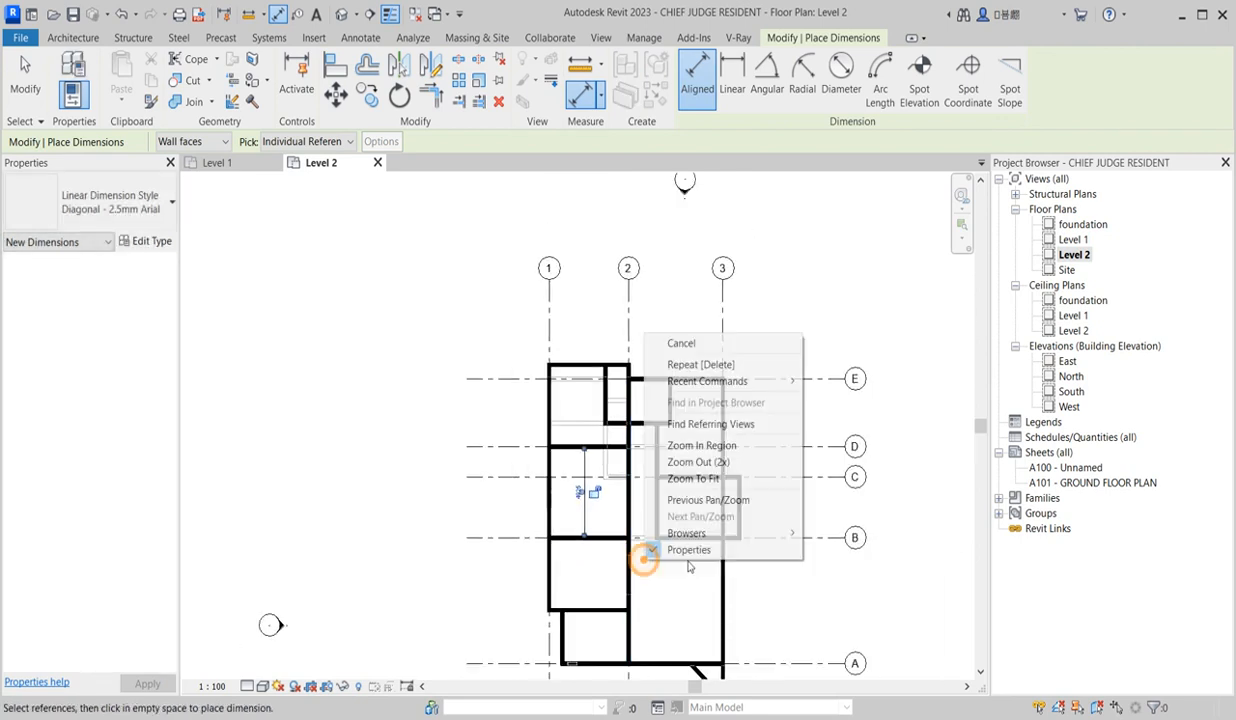
left_click(678, 343)
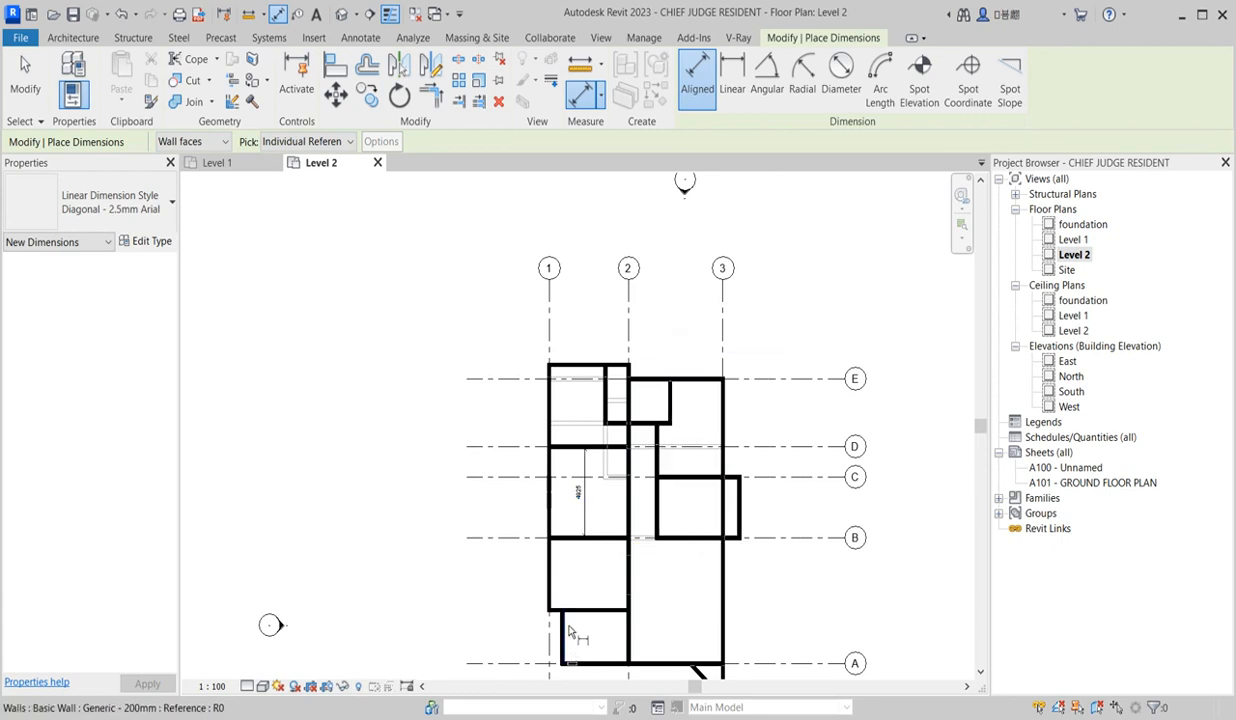
scroll(568, 633, "up", 1)
right_click(658, 535)
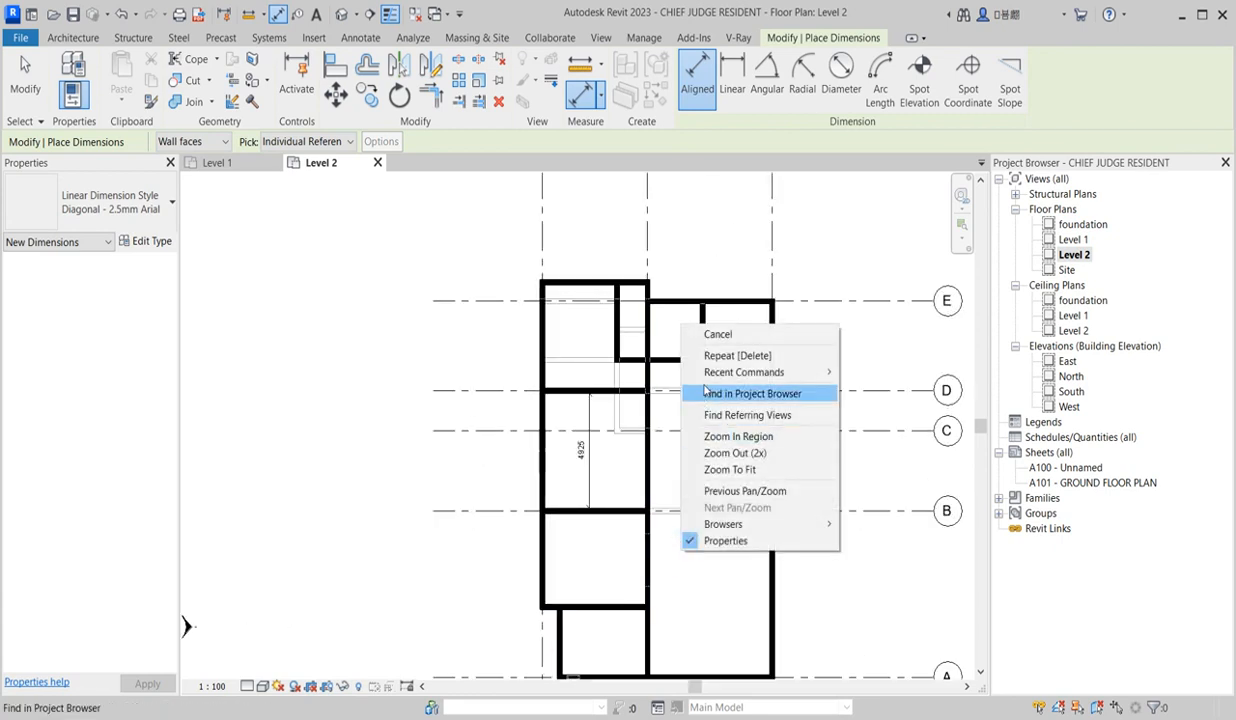
left_click(710, 330)
- Draw a wall similar to the grid 2 wall straight across from grid 2 to grid 1, about 1190 mm below the grid B wall
left_click(642, 567)
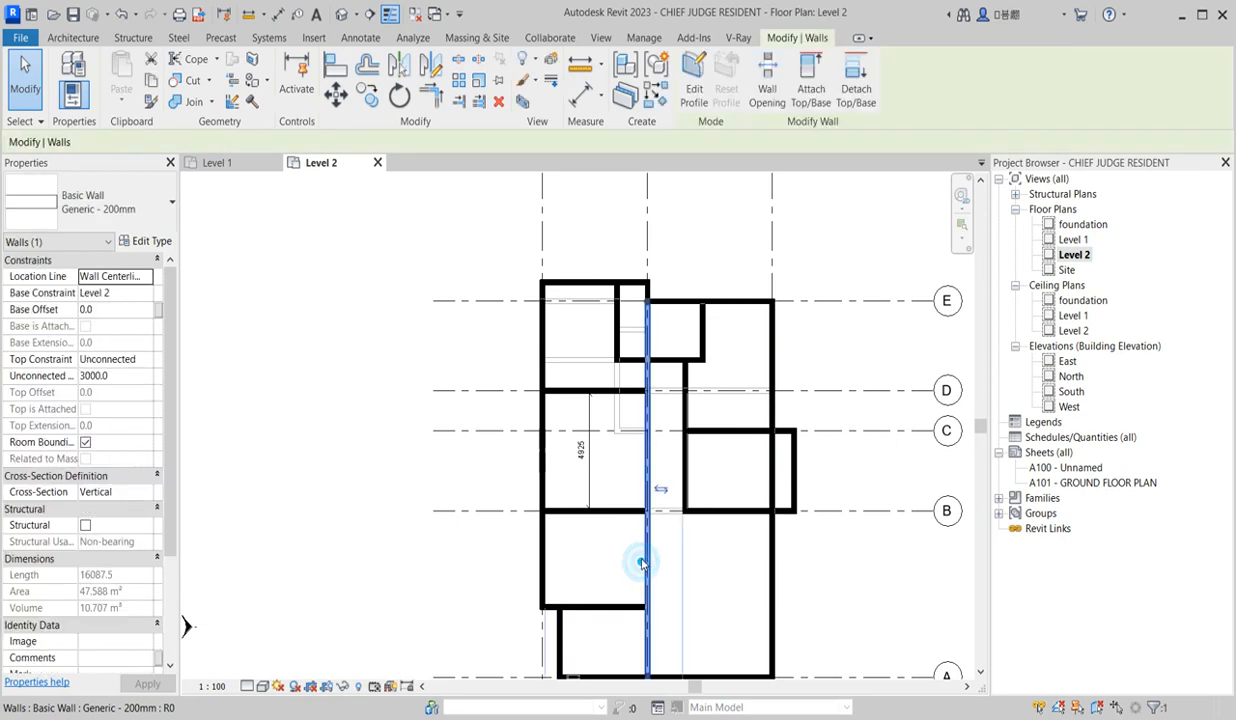
left_click(638, 96)
scroll(633, 565, "up", 1)
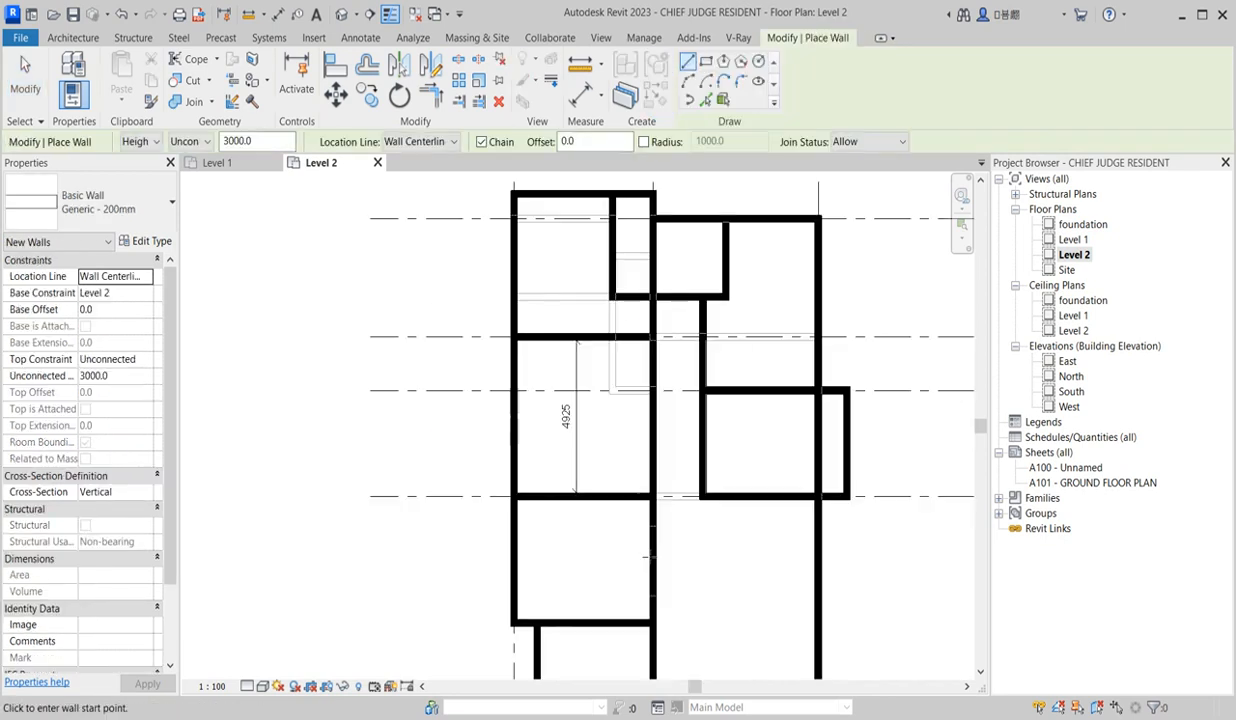
left_click(653, 541)
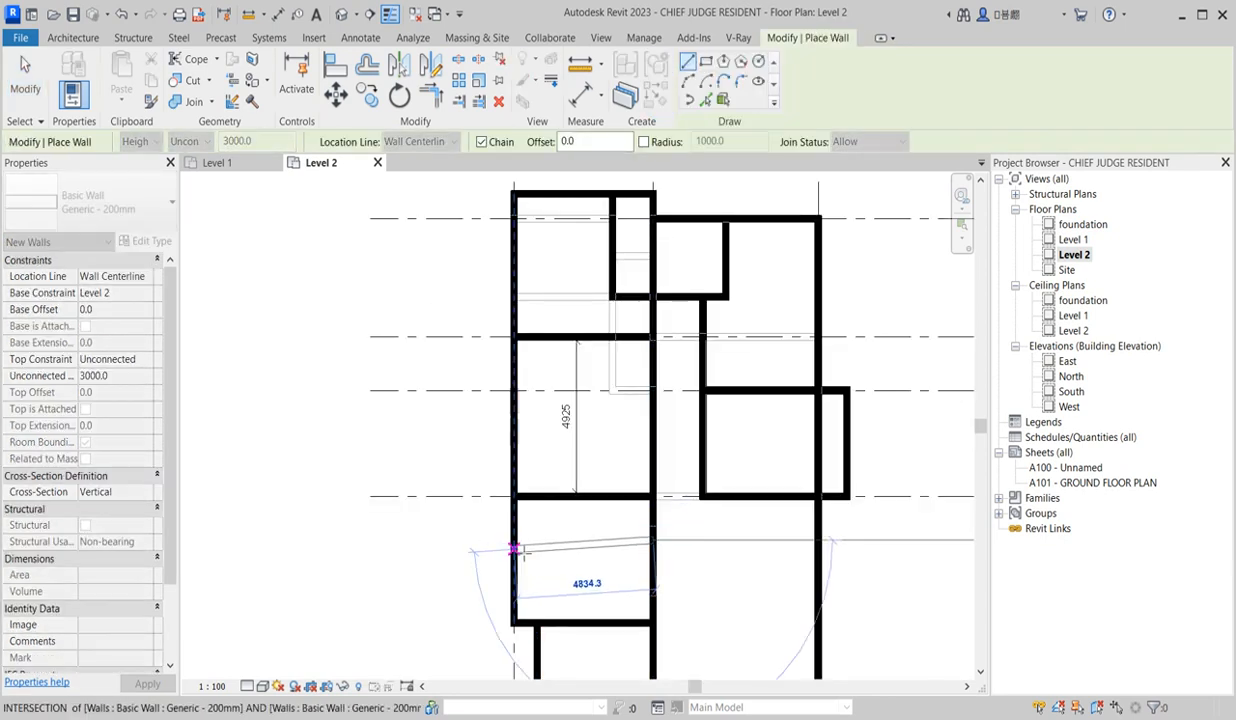
left_click(514, 541)
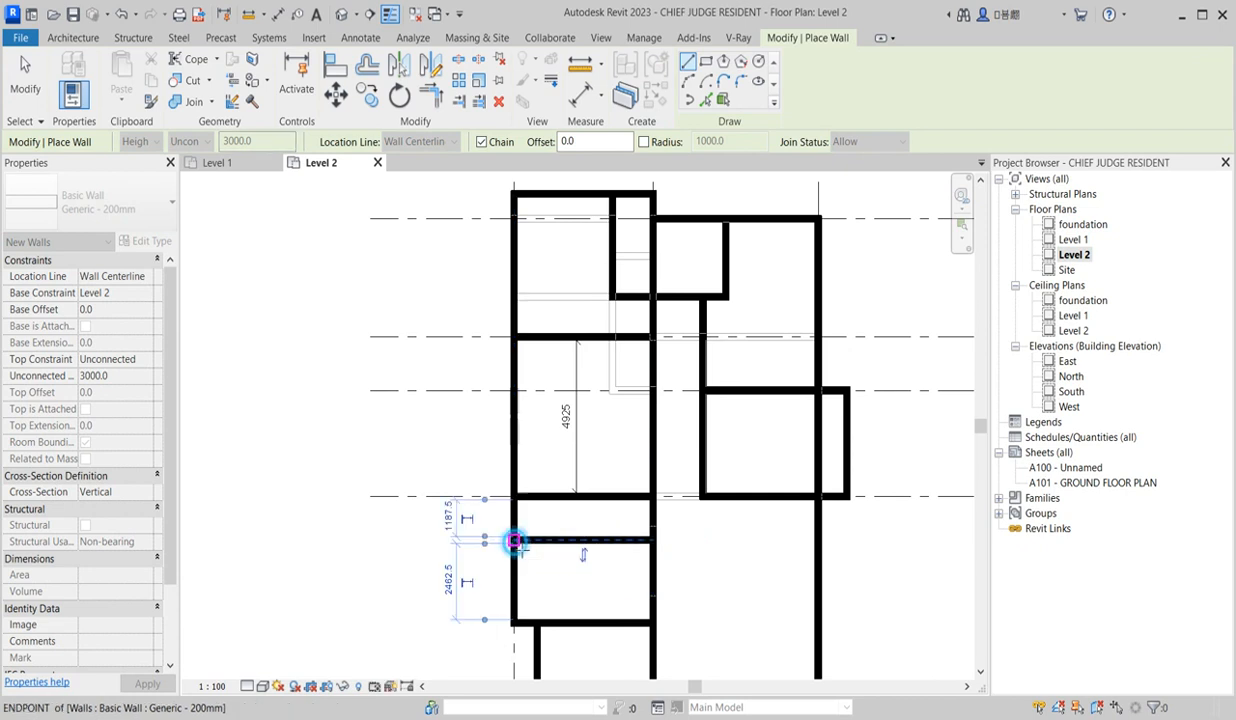
key("Escape")
- Draw a second parallel wall from grid 2 to grid 1, about 1575 mm below the previous one, and leave wall placement
scroll(605, 640, "down", 4)
scroll(608, 644, "up", 3)
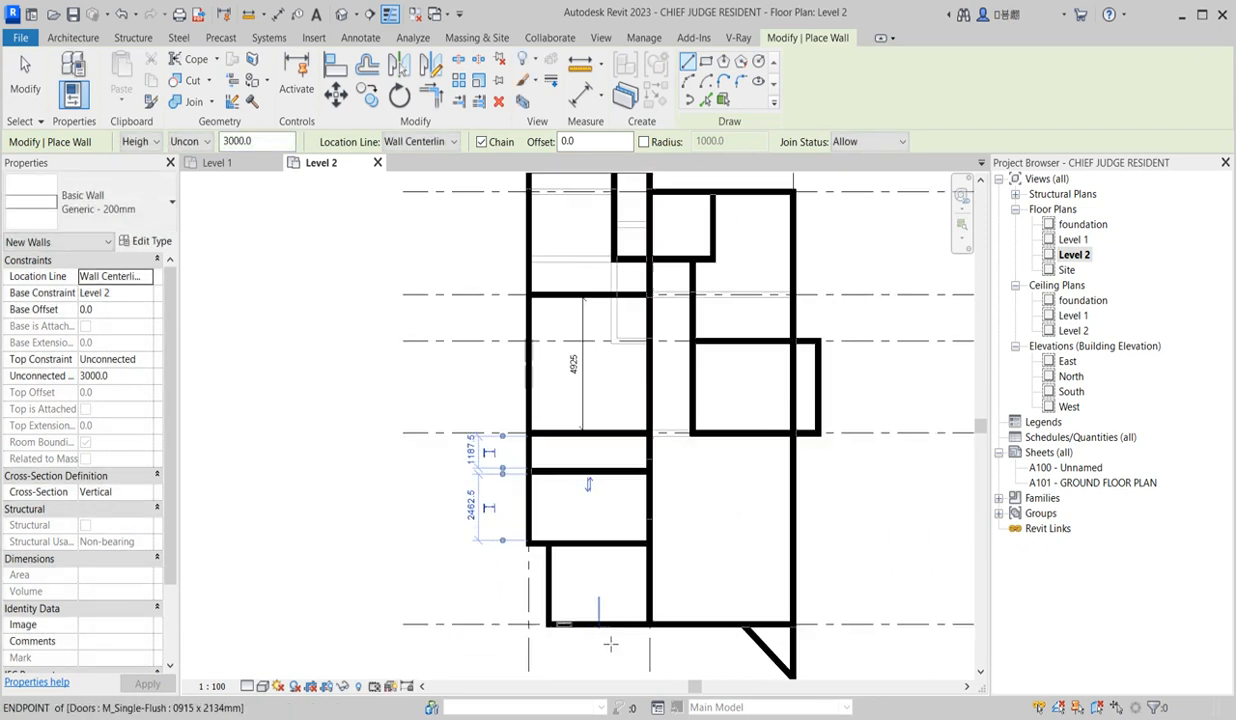
left_click(650, 519)
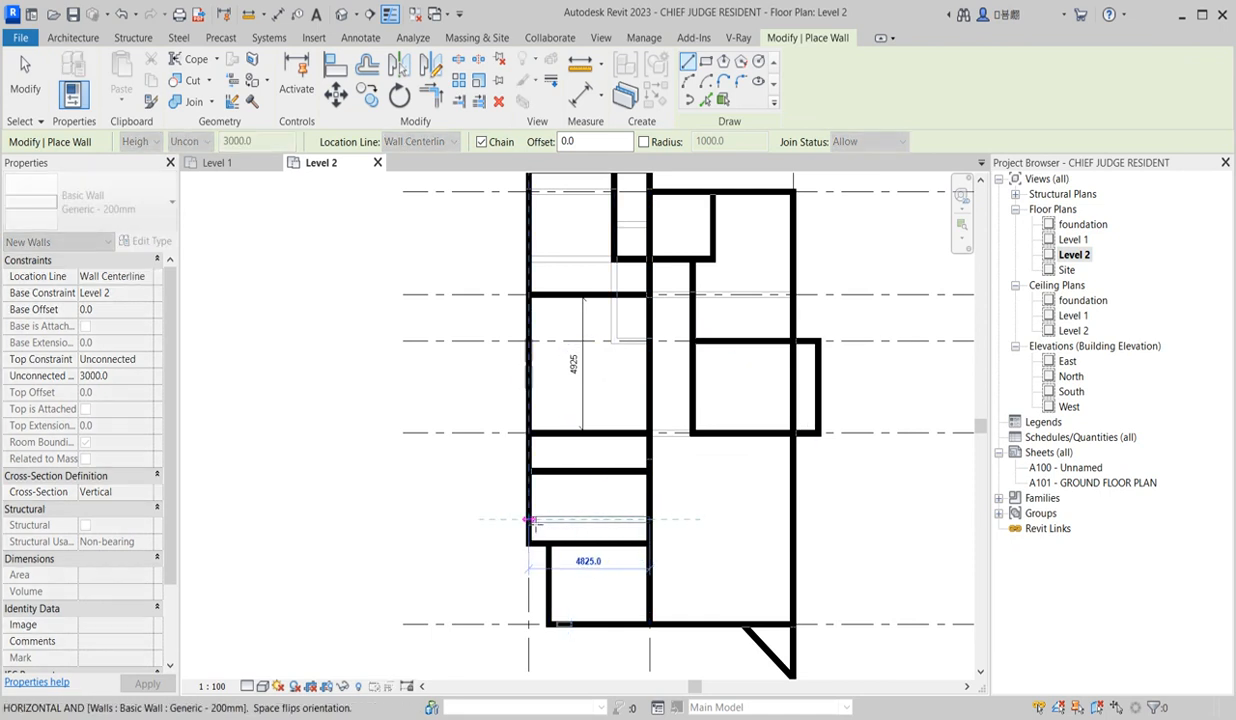
left_click(529, 519)
key("Escape")
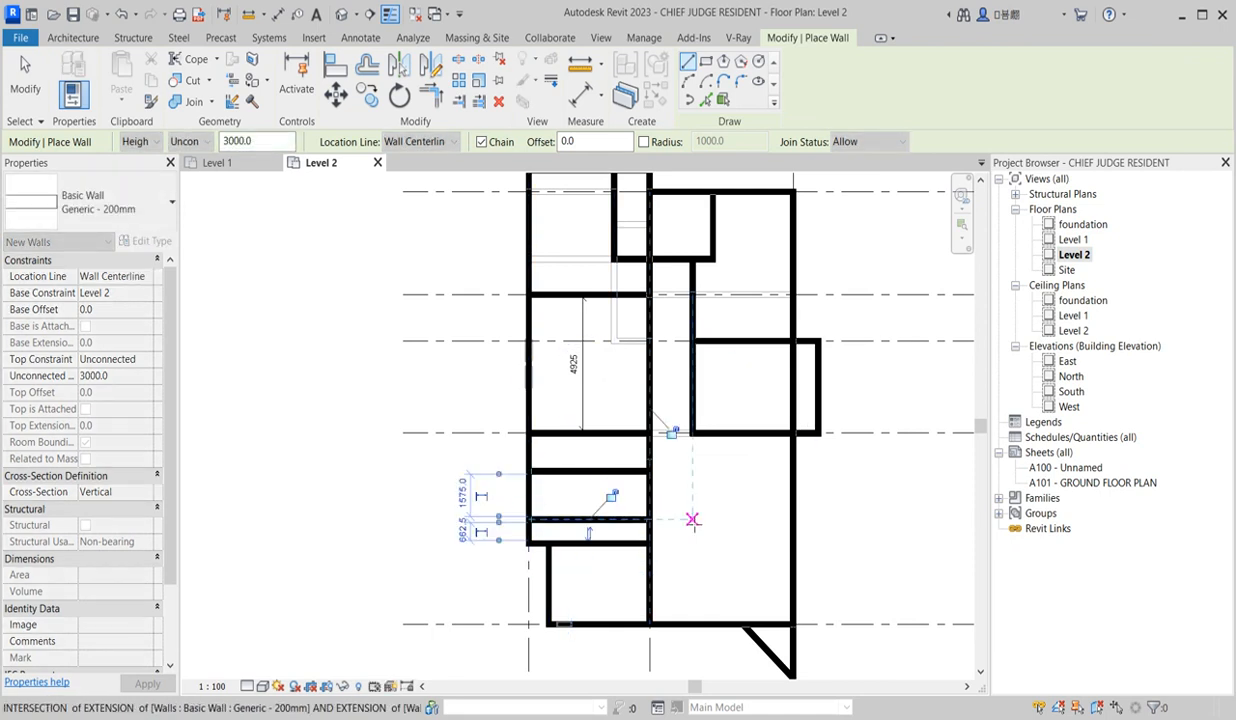
key("Escape")
- Shorten the horizontal wall above the lowest room so it ends at the offset outer wall near grid 1
left_click(621, 546)
left_click_drag(651, 545, 546, 541)
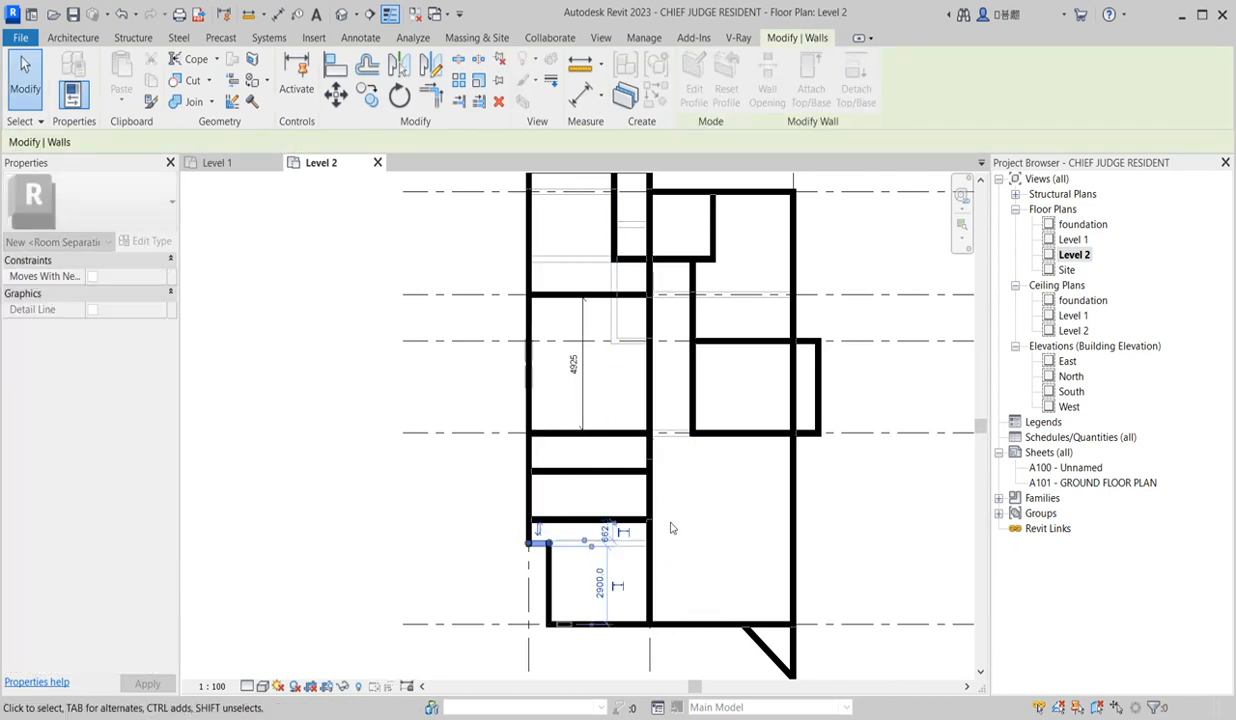
left_click(742, 521)
scroll(510, 600, "down", 3)
scroll(598, 566, "up", 1)
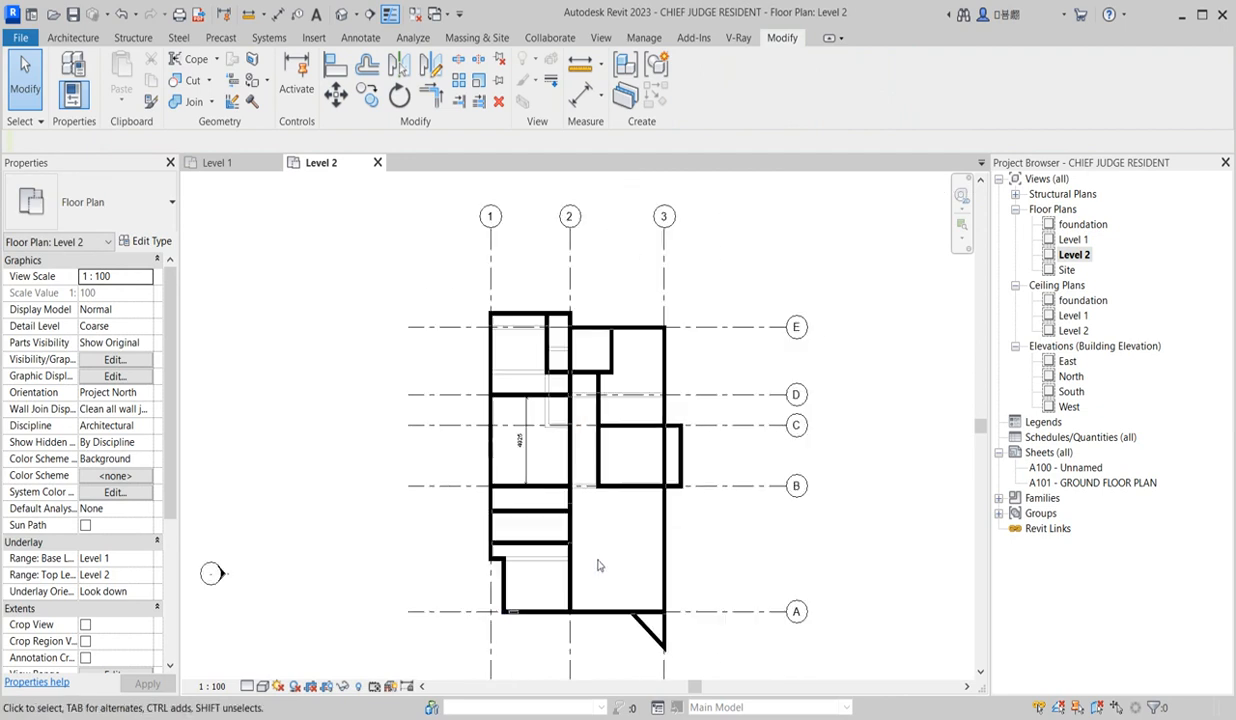
scroll(617, 527, "up", 2)
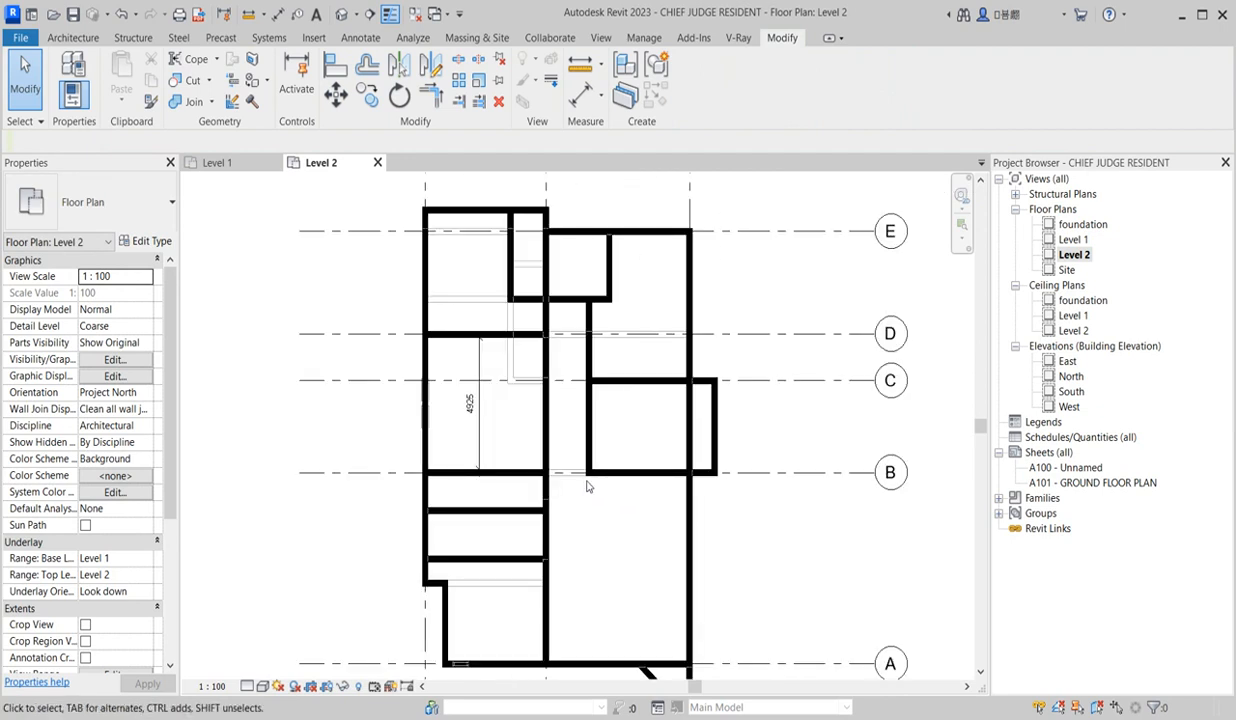
- Extend the horizontal grid B wall from the room near grid 3 across to the grid 2 wall
left_click(604, 473)
left_click_drag(588, 474, 472, 474)
left_click(588, 571)
- Split the grid 3 wall between grids C and B and trim its upper part to the grid C wall, unjoining elements and deleting the conflicting window instance
left_click(456, 62)
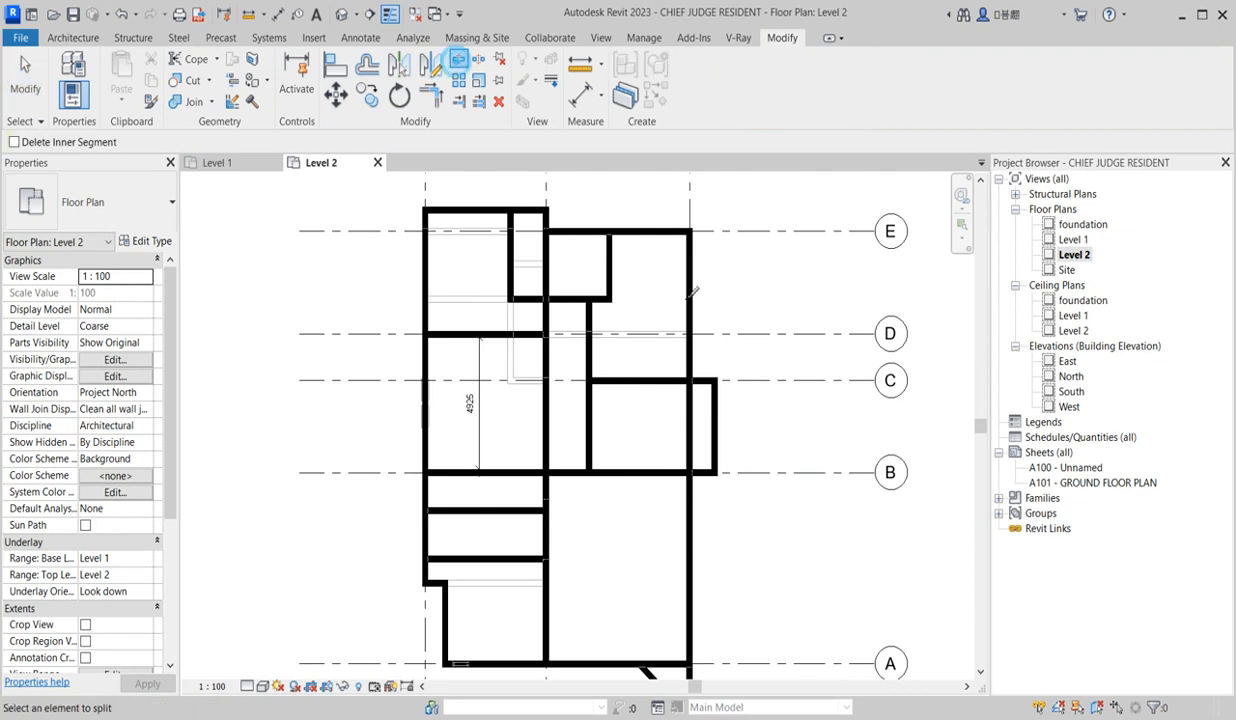
left_click(690, 443)
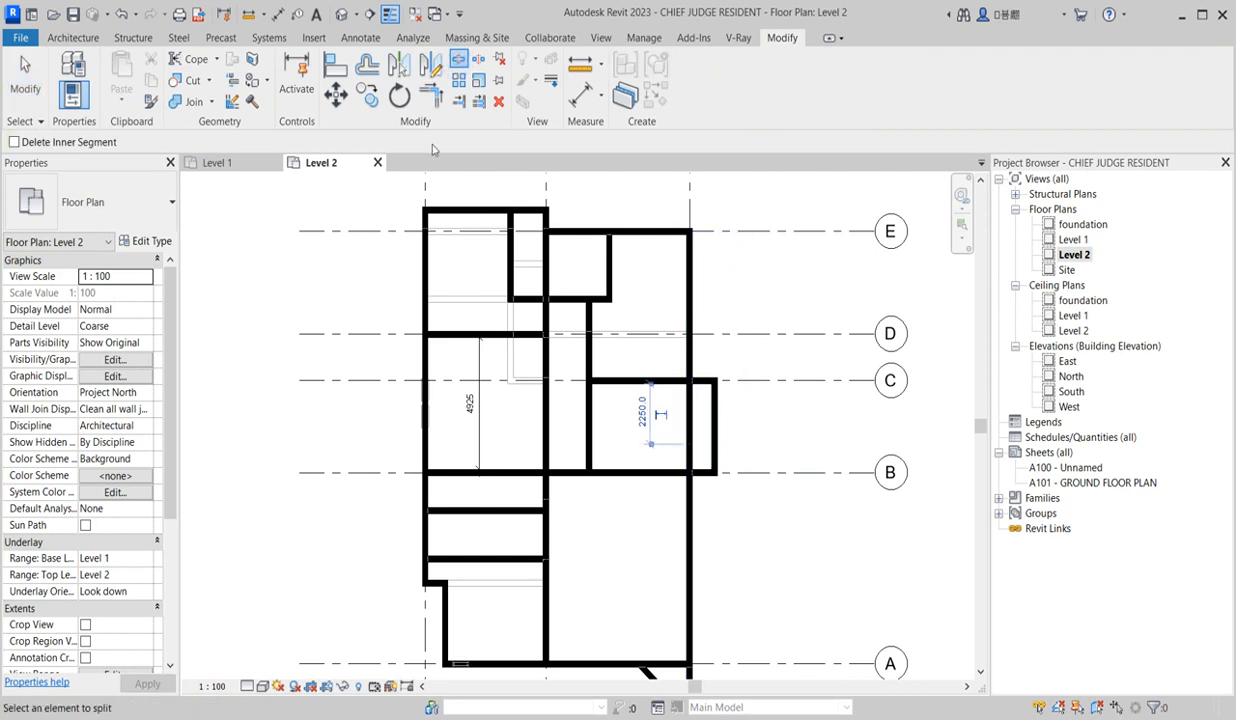
left_click(480, 104)
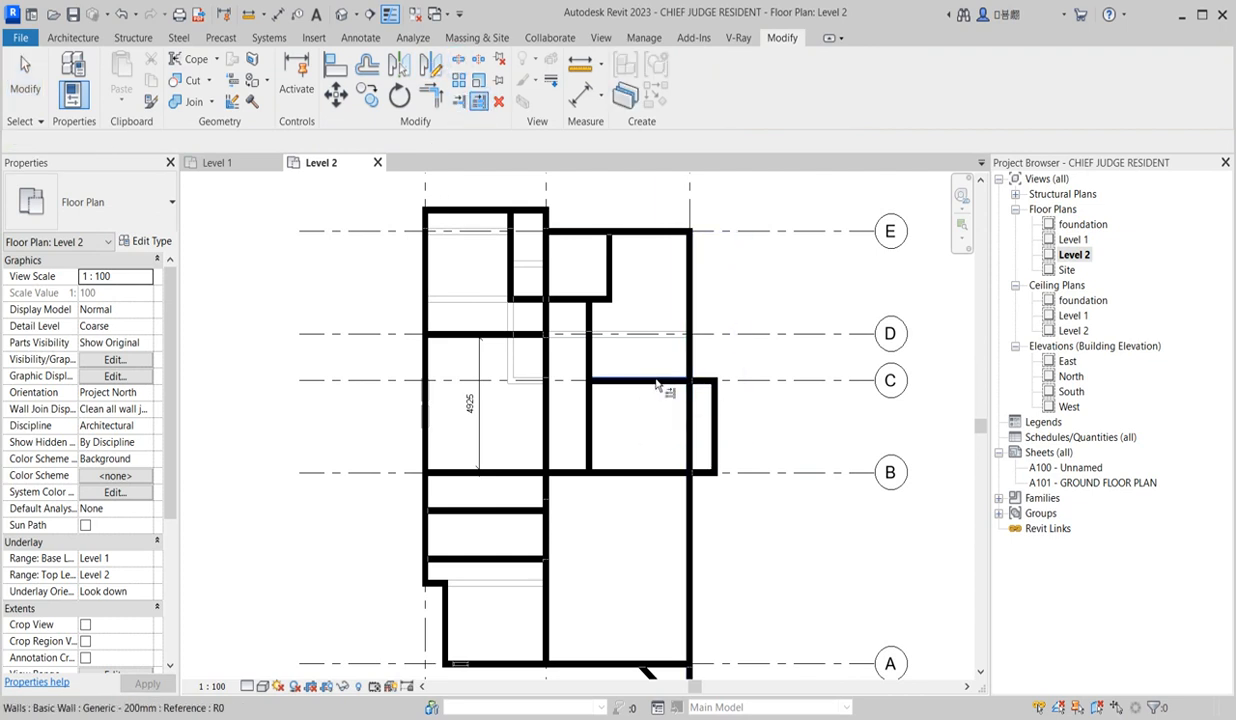
left_click(696, 420)
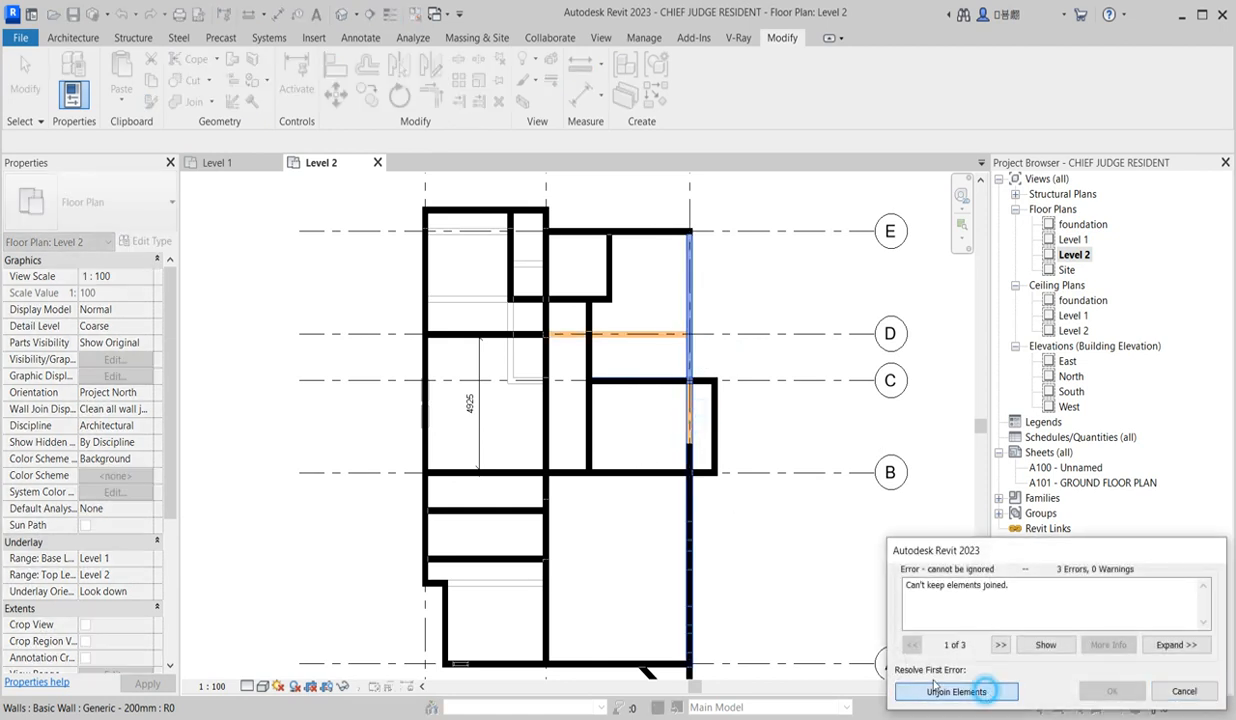
left_click(948, 691)
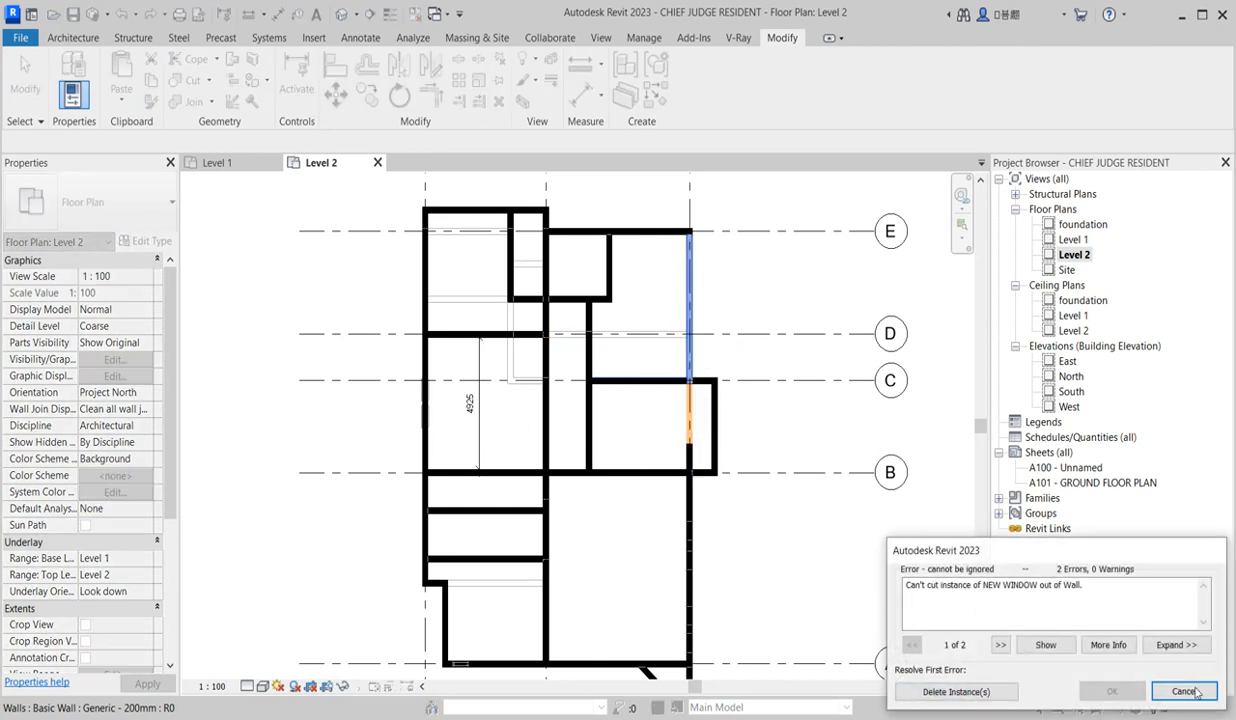
left_click(975, 691)
left_click(625, 412)
- Trim the lower part of the grid 3 wall back to the grid B wall and leave the trim command
scroll(708, 398, "up", 2)
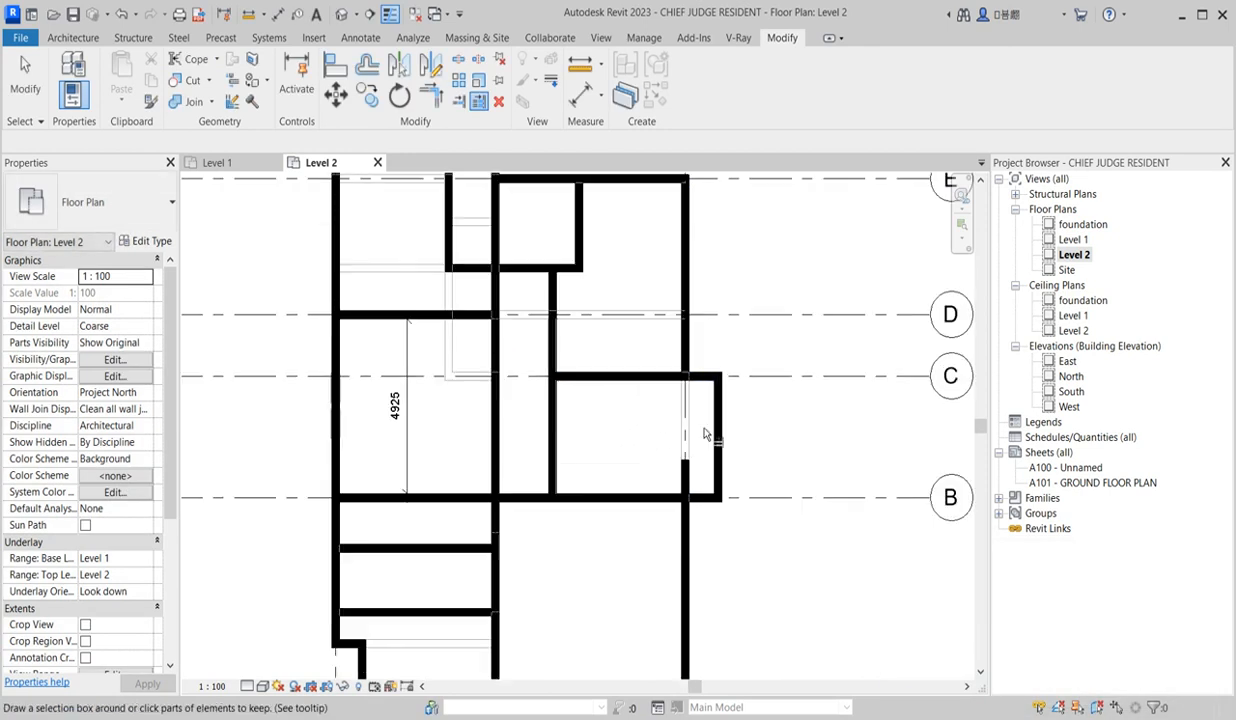
left_click(660, 495)
left_click(681, 535)
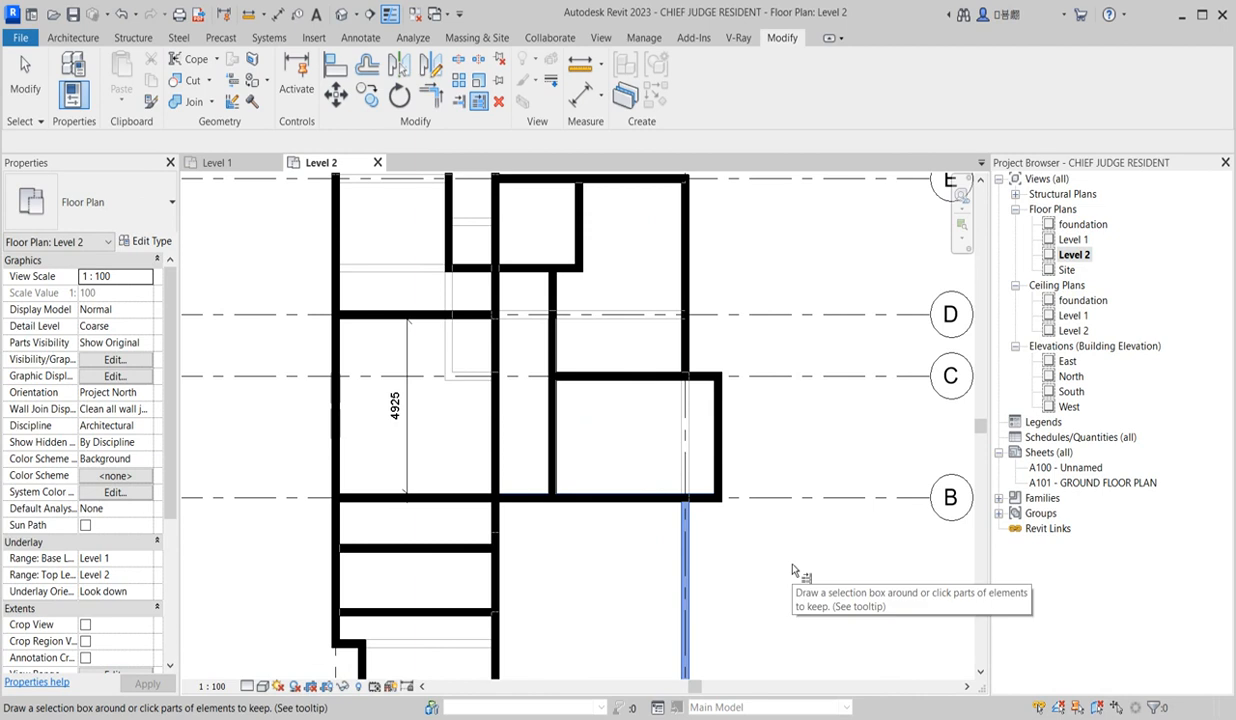
key("Escape")
- Examine the Level 2 wall layout from grid E down to grid A, including the rooms between grids 1 and 2
scroll(759, 475, "down", 3)
scroll(637, 519, "up", 2)
scroll(650, 625, "down", 1)
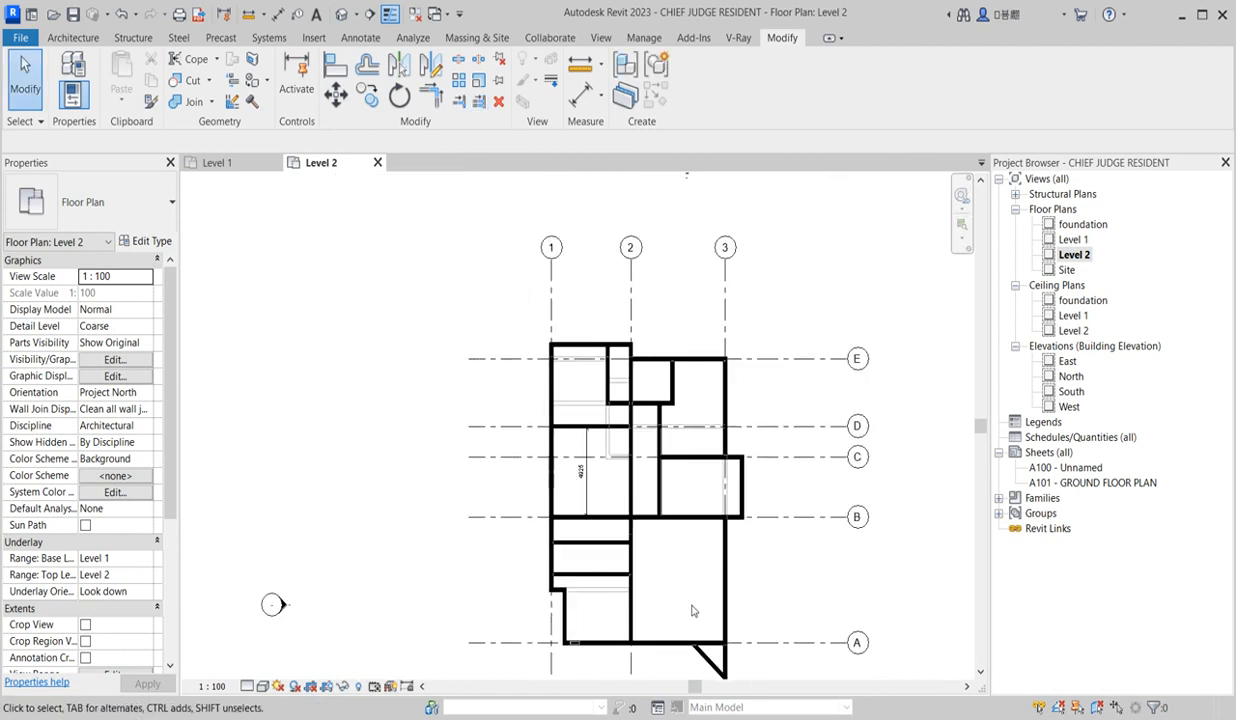
scroll(665, 560, "up", 1)
scroll(620, 525, "down", 3)
scroll(590, 495, "up", 2)
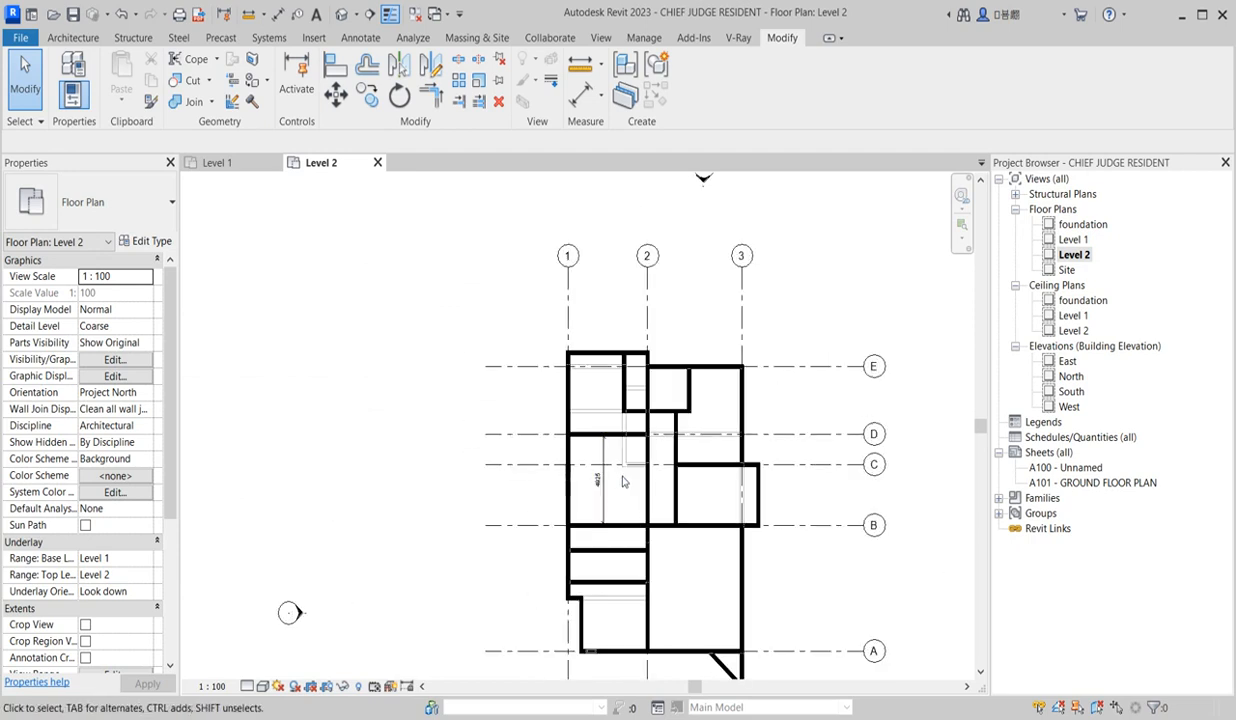
scroll(620, 475, "up", 1)
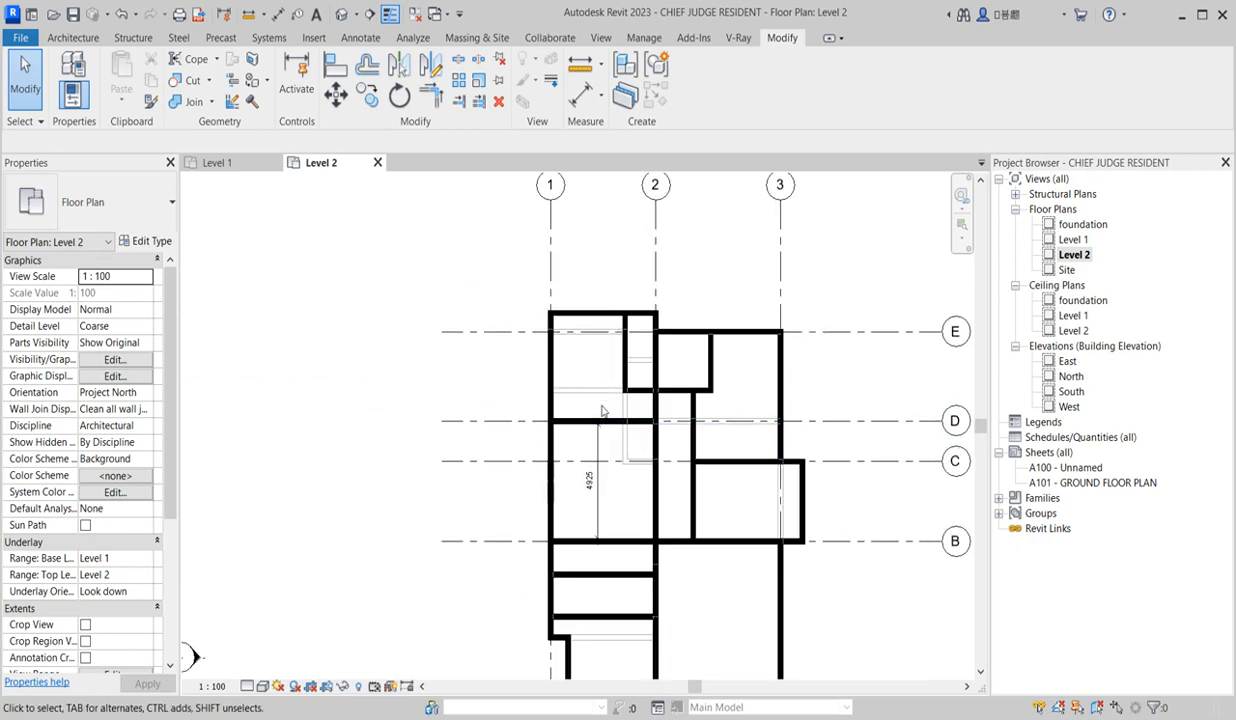
scroll(578, 410, "down", 2)
scroll(604, 598, "up", 1)
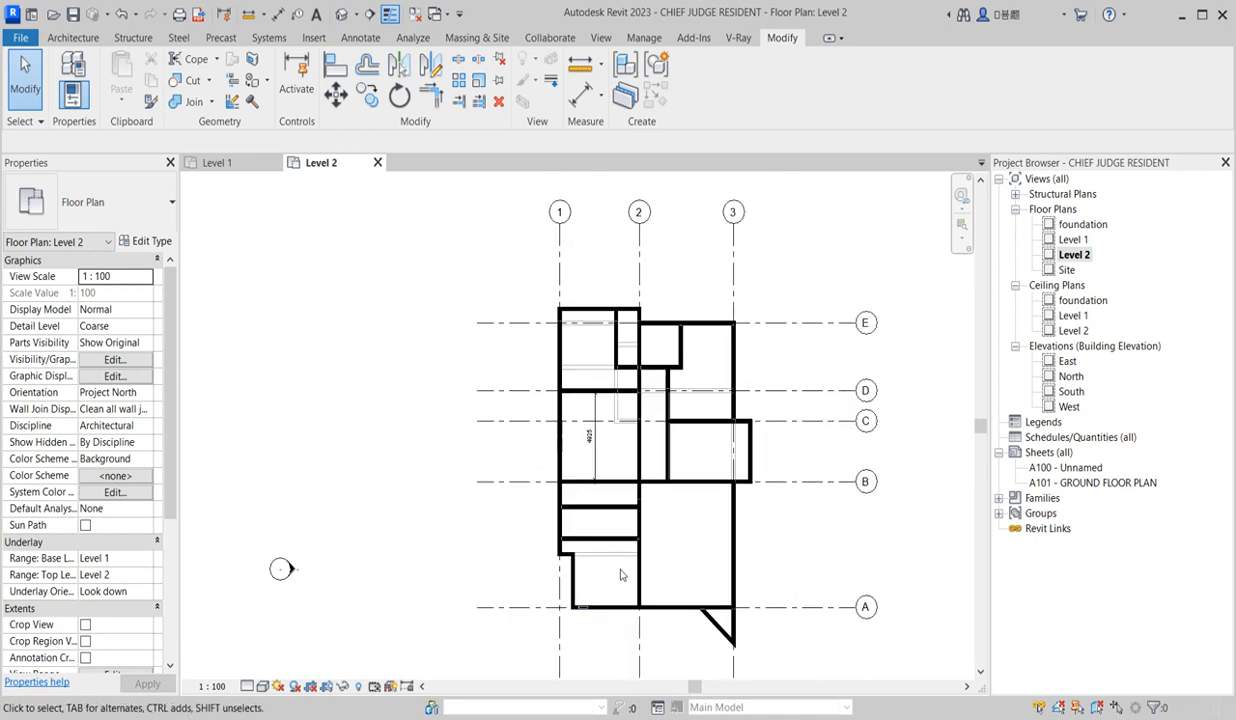
scroll(620, 575, "down", 1)
scroll(600, 578, "up", 3)
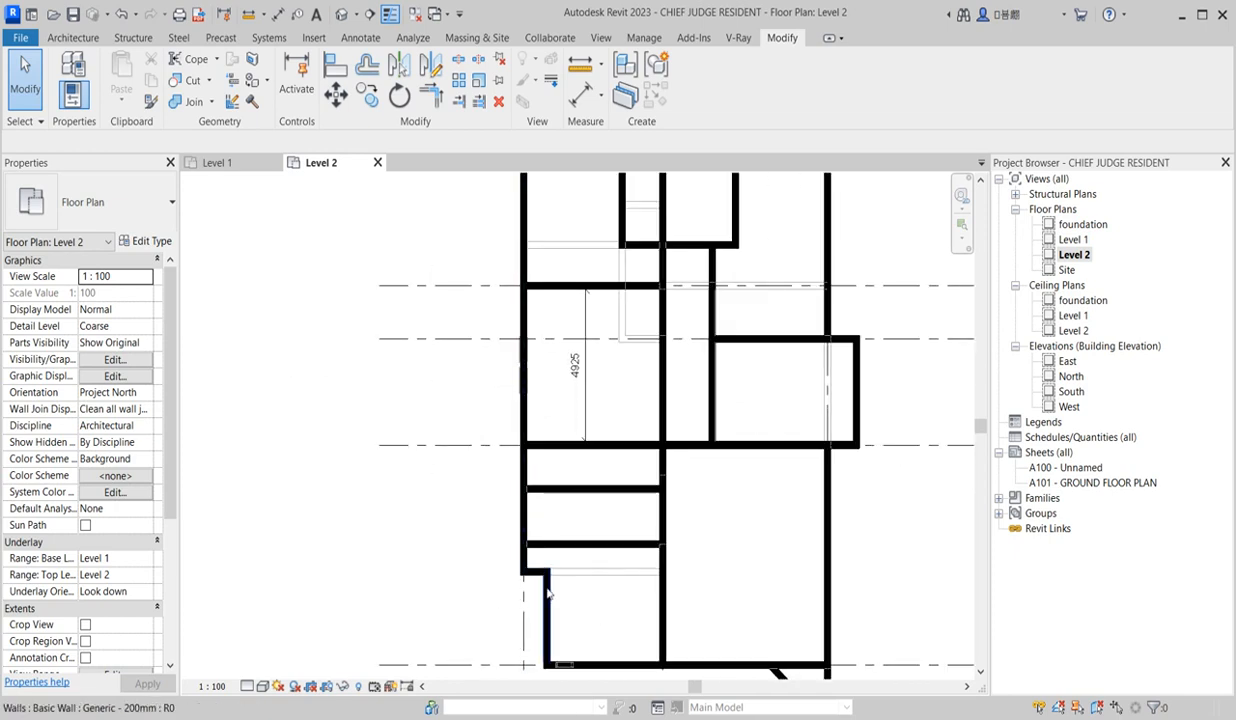
scroll(600, 603, "down", 2)
scroll(604, 606, "up", 2)
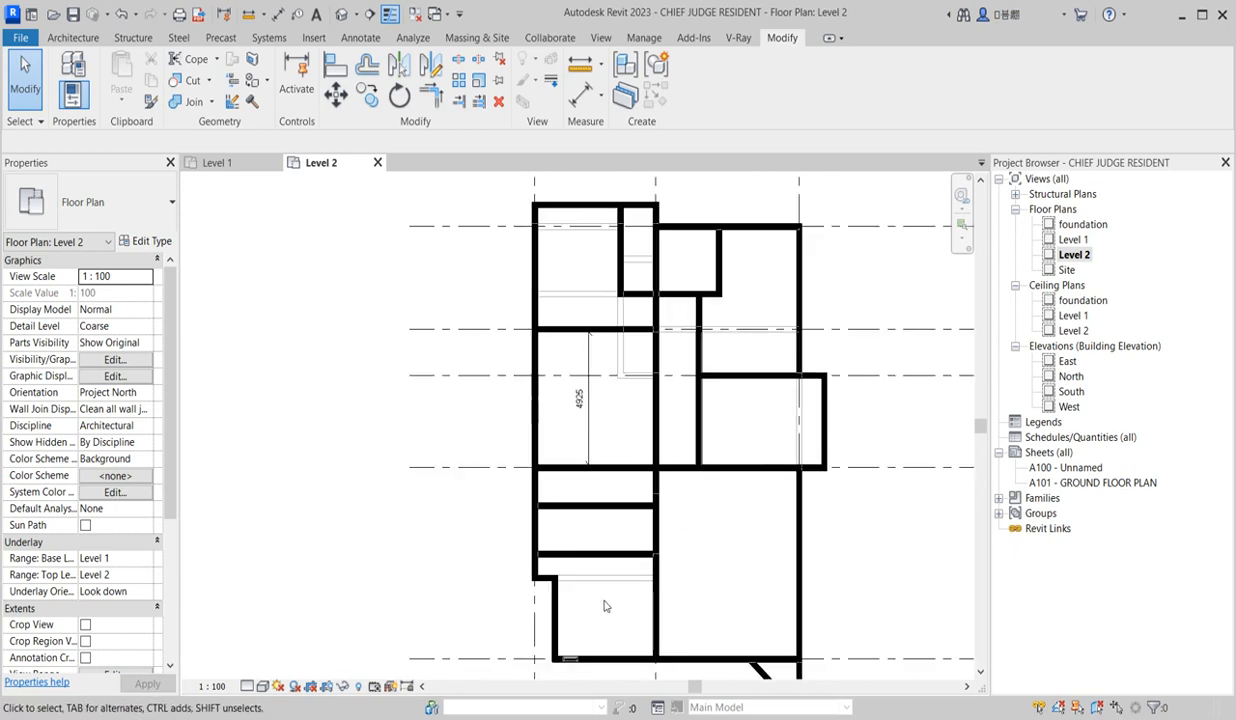
scroll(615, 624, "down", 2)
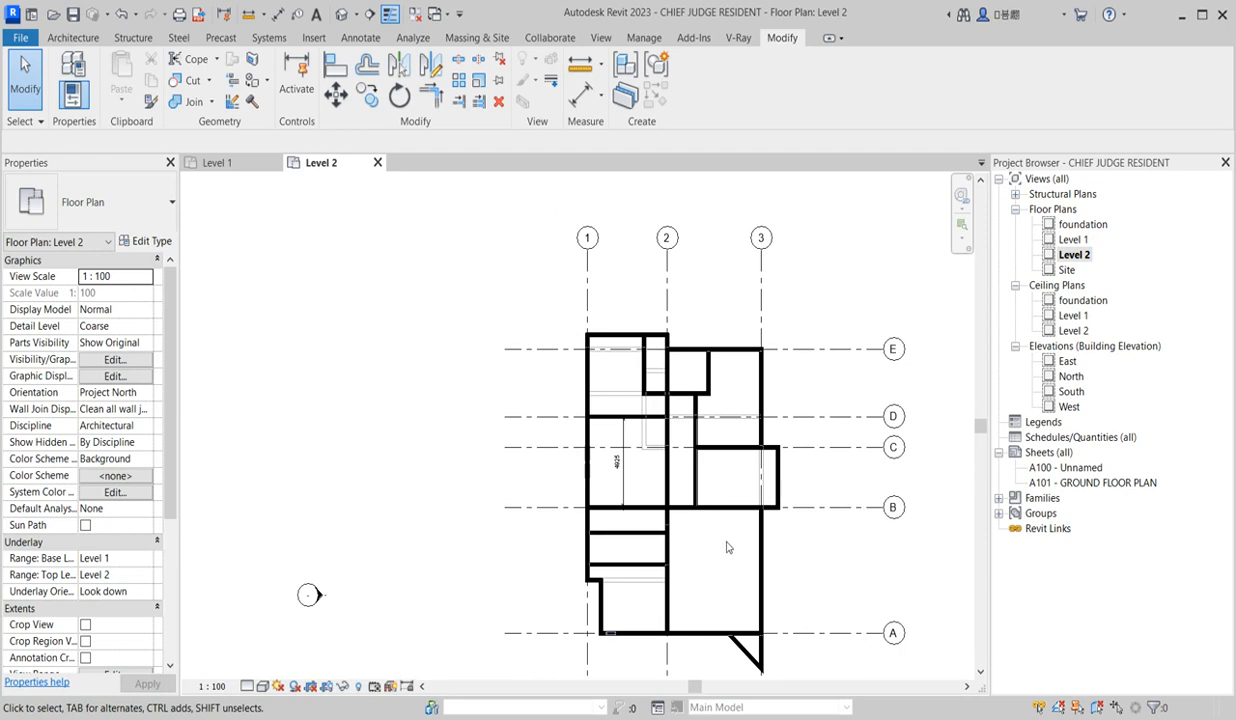
scroll(728, 547, "up", 2)
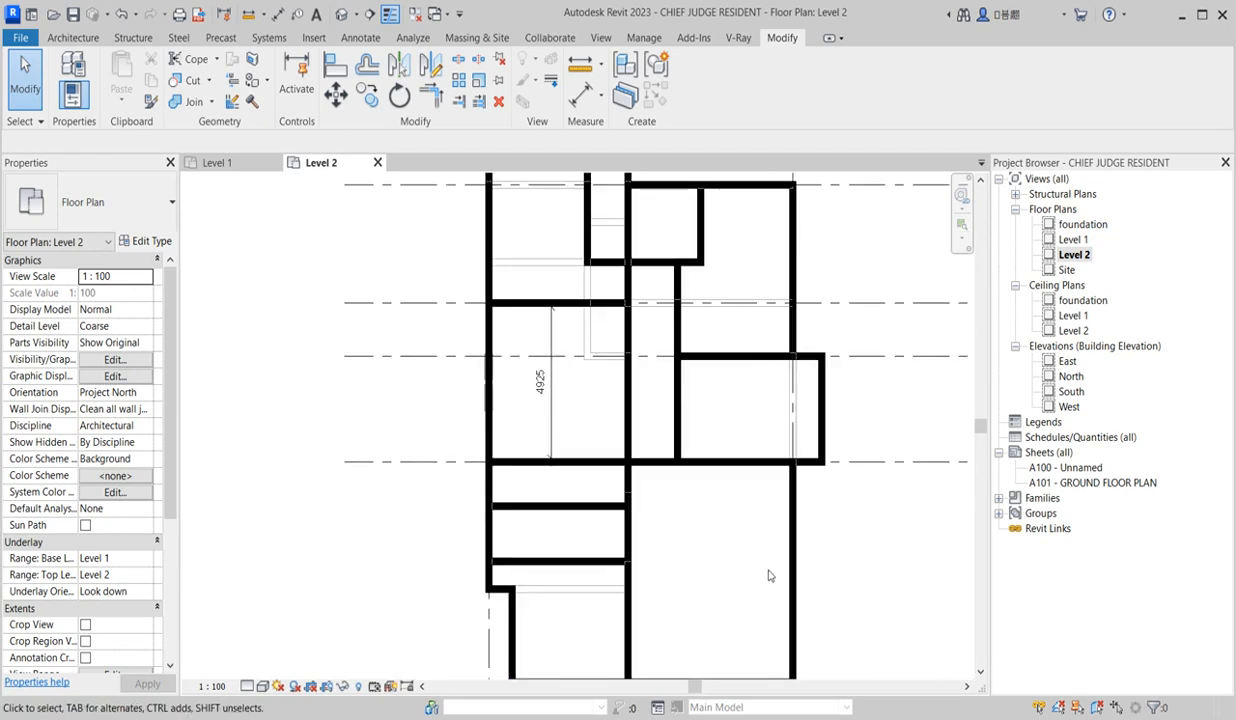
scroll(769, 576, "down", 2)
scroll(712, 606, "up", 2)
scroll(702, 597, "down", 2)
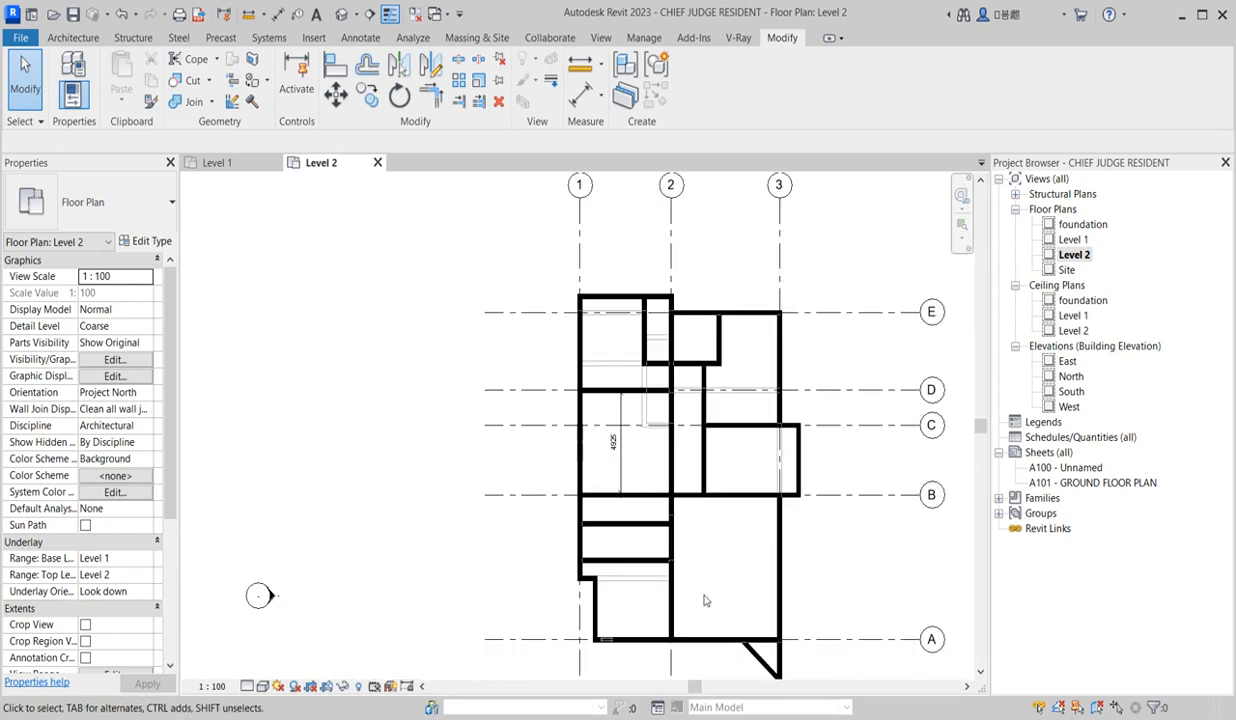
- Place an M_Single-Flush 0915 x 2134mm door in the grid 2 wall just above grid D, swinging into the room between grids 1 and 2
left_click(72, 38)
left_click(105, 88)
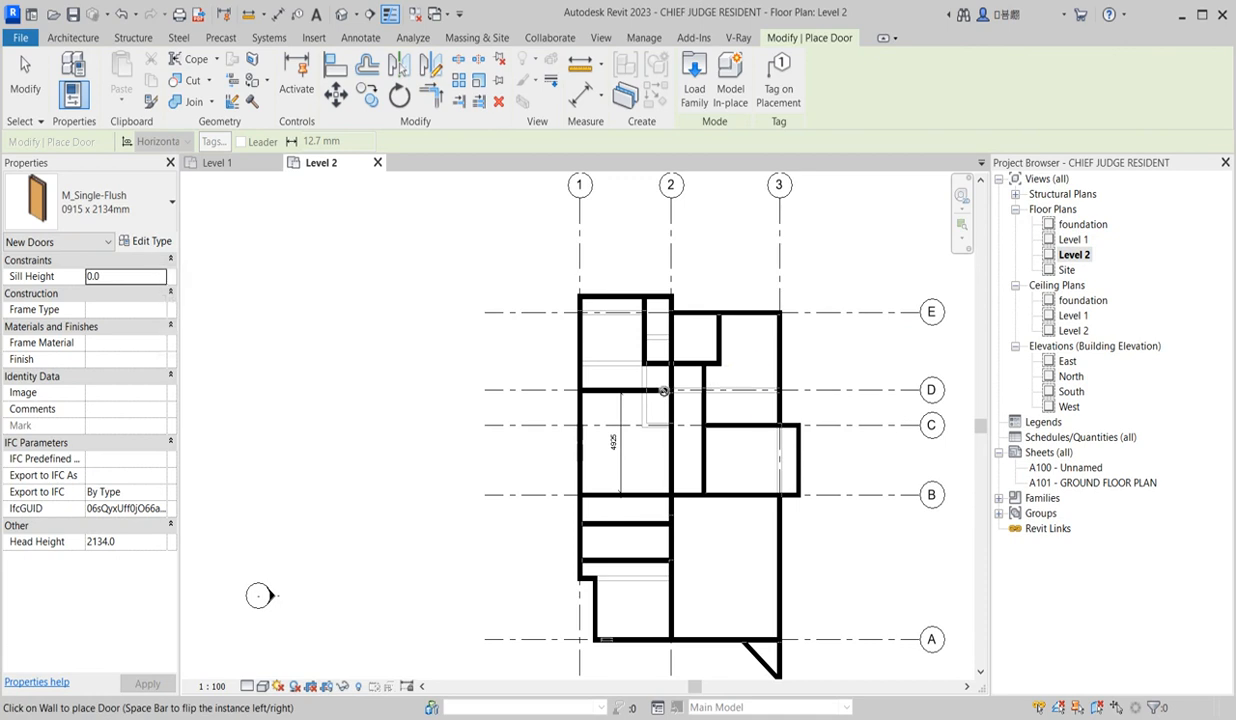
scroll(658, 379, "up", 5)
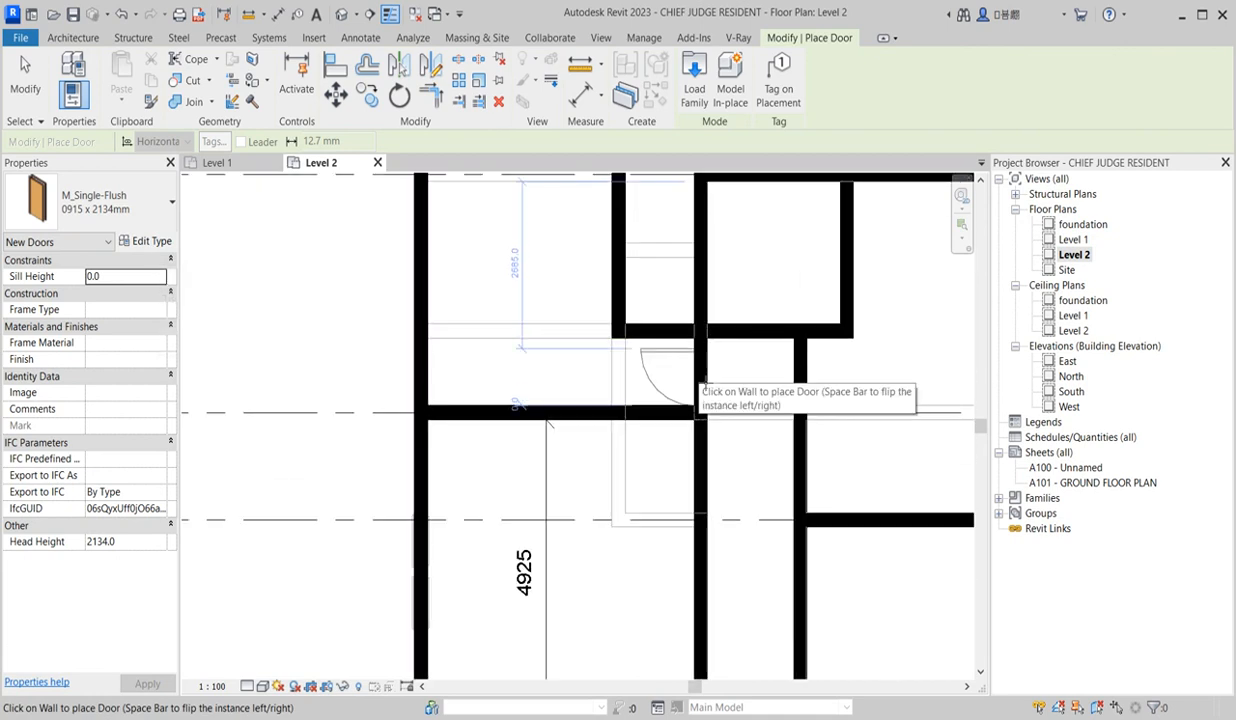
left_click(698, 372)
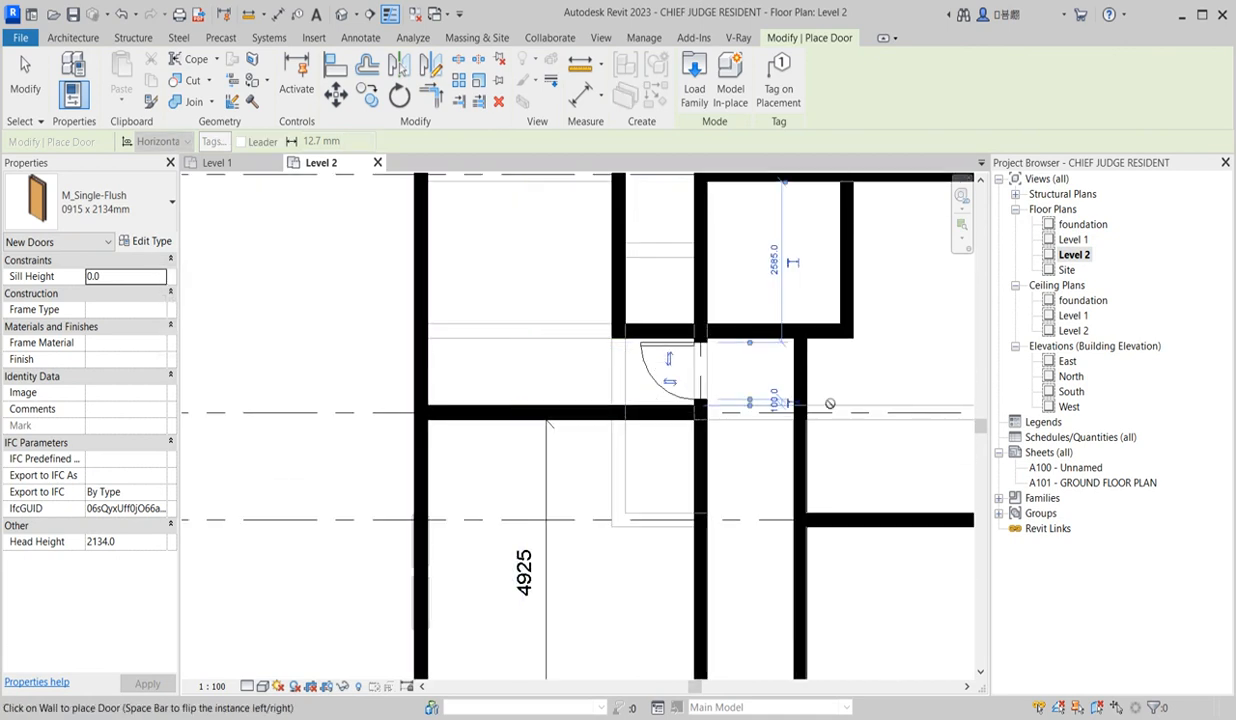
- Place another 0915 x 2134mm door in the vertical wall between grids 2 and 3, between grids D and C, swinging towards grid 3
scroll(820, 391, "down", 3)
scroll(855, 396, "up", 3)
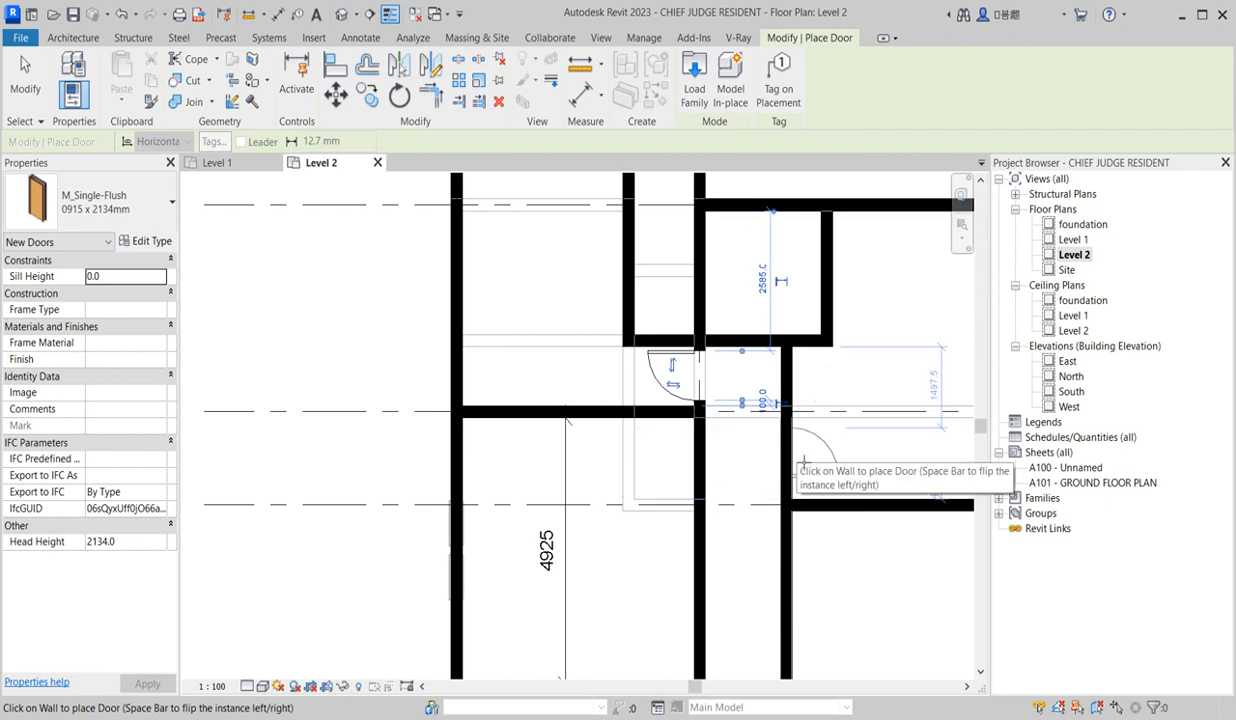
scroll(790, 470, "down", 5)
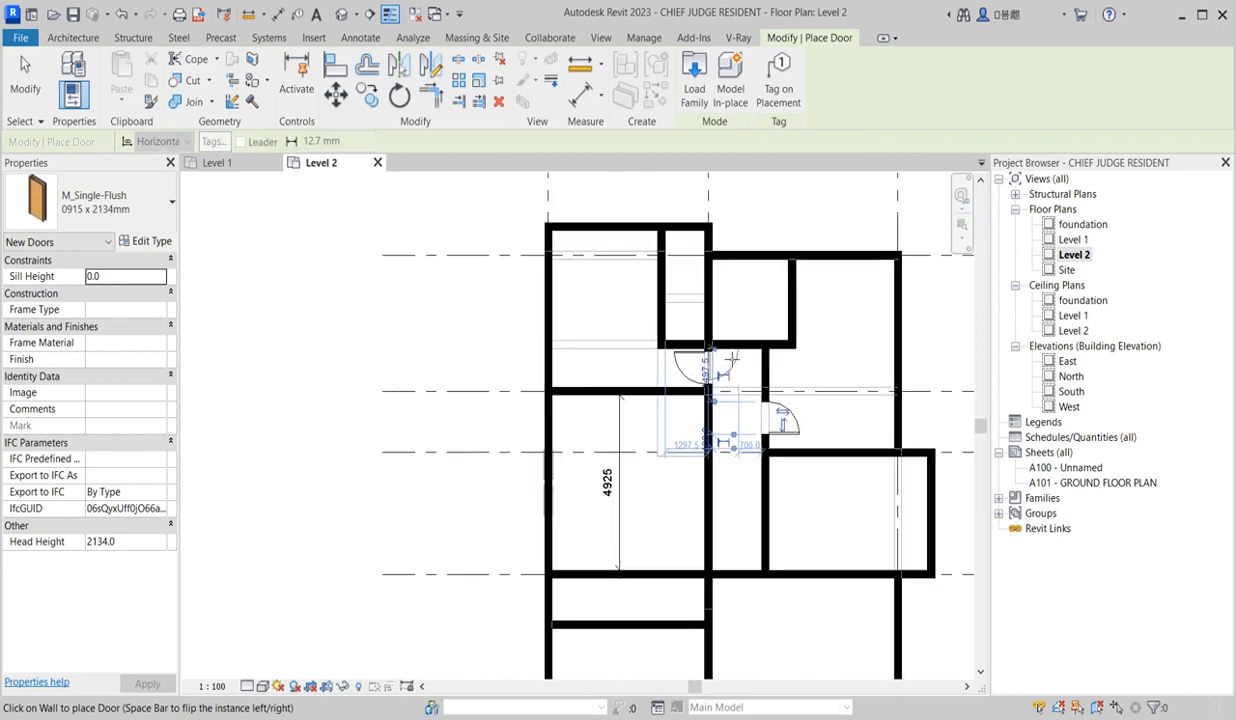
- Place a 0915 x 2134mm door in the grid 2 wall just above grid B, swinging into the dimensioned room, and leave door placement
scroll(743, 472, "up", 3)
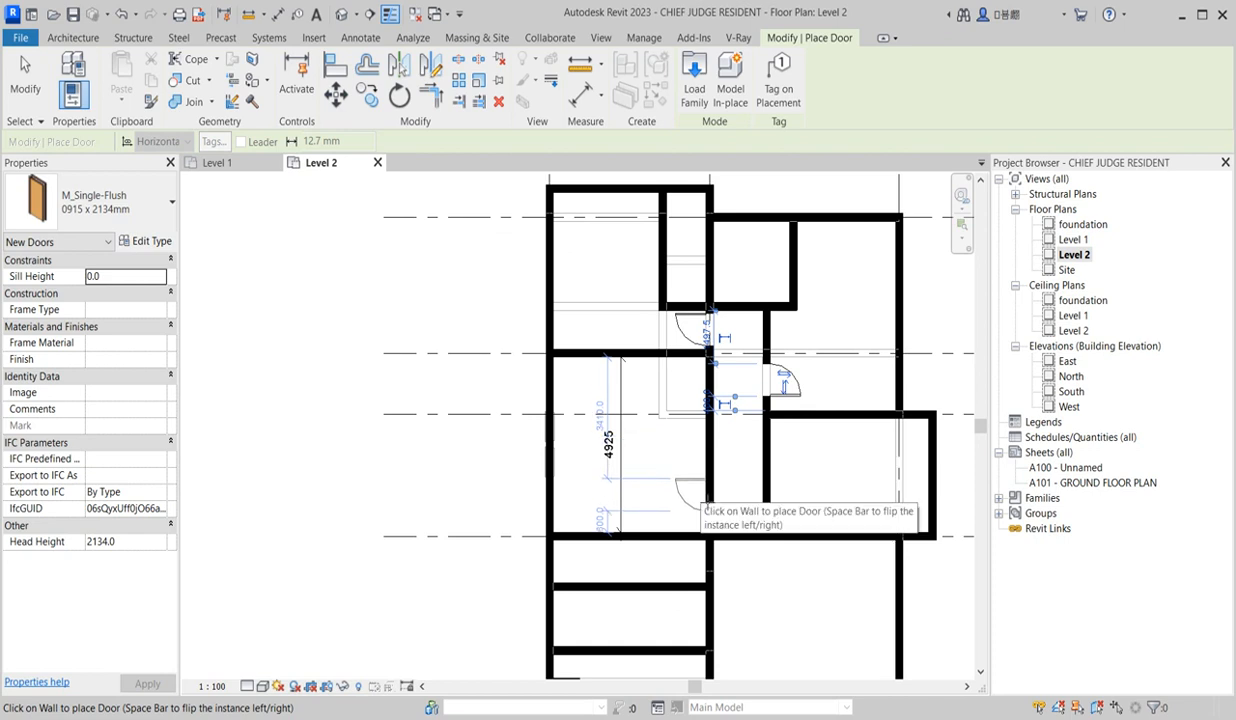
scroll(749, 402, "down", 3)
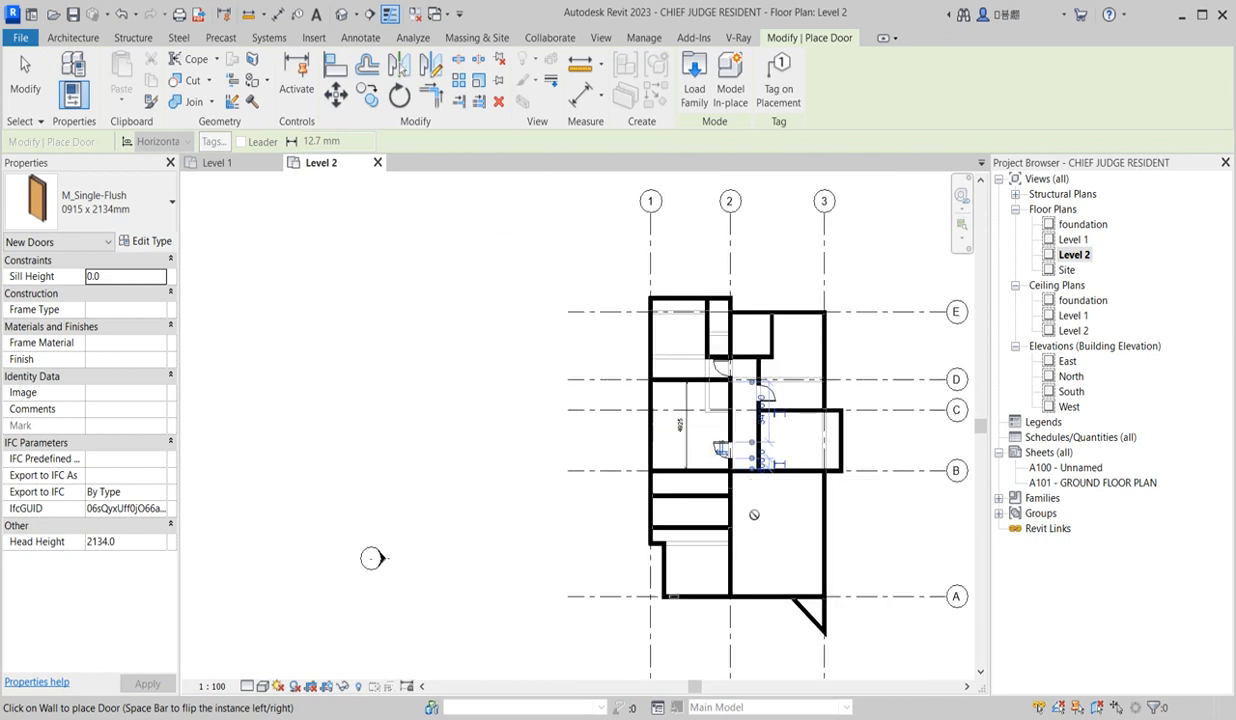
key("Escape")
key("Escape")
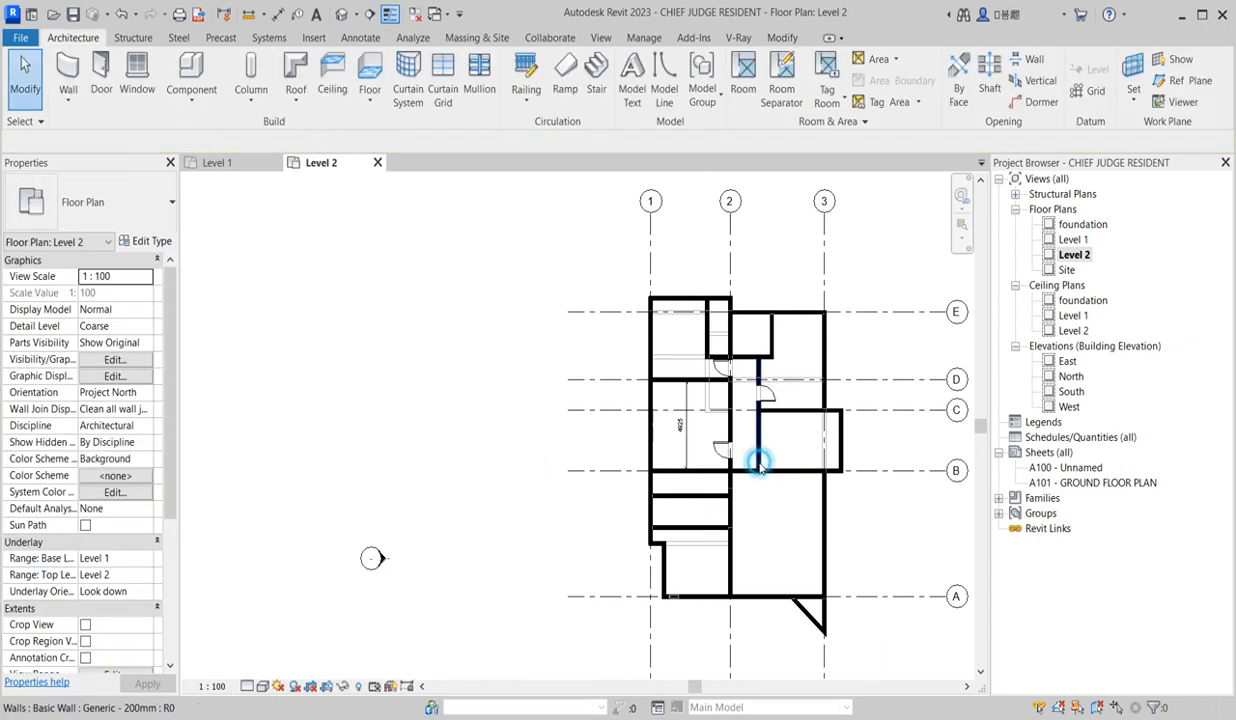
- Shorten the vertical wall between grids 2 and 3 so its lower end stops at the grid C wall
left_click(760, 462)
scroll(760, 462, "up", 3)
key("r")
key("o")
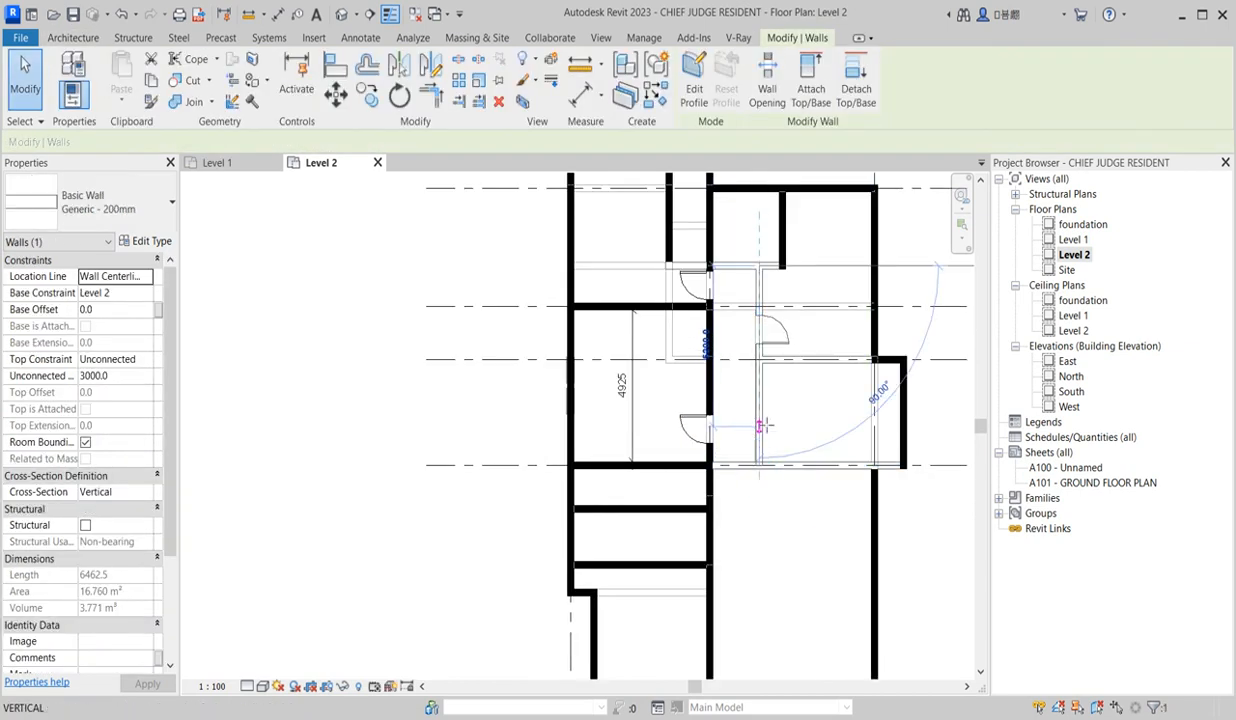
left_click(797, 356)
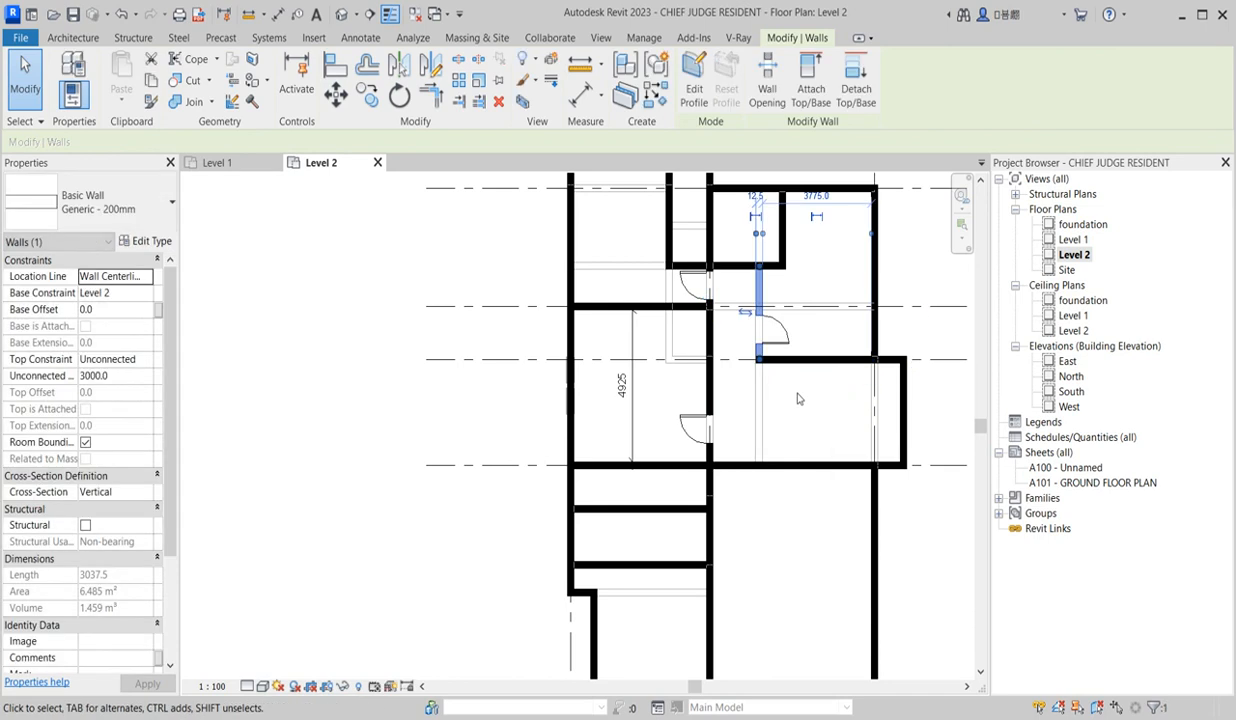
left_click(794, 395)
- Place a similar door in the grid B wall just past grid 2, swinging into the large room below, and leave door placement
scroll(730, 410, "down", 3)
scroll(735, 420, "up", 3)
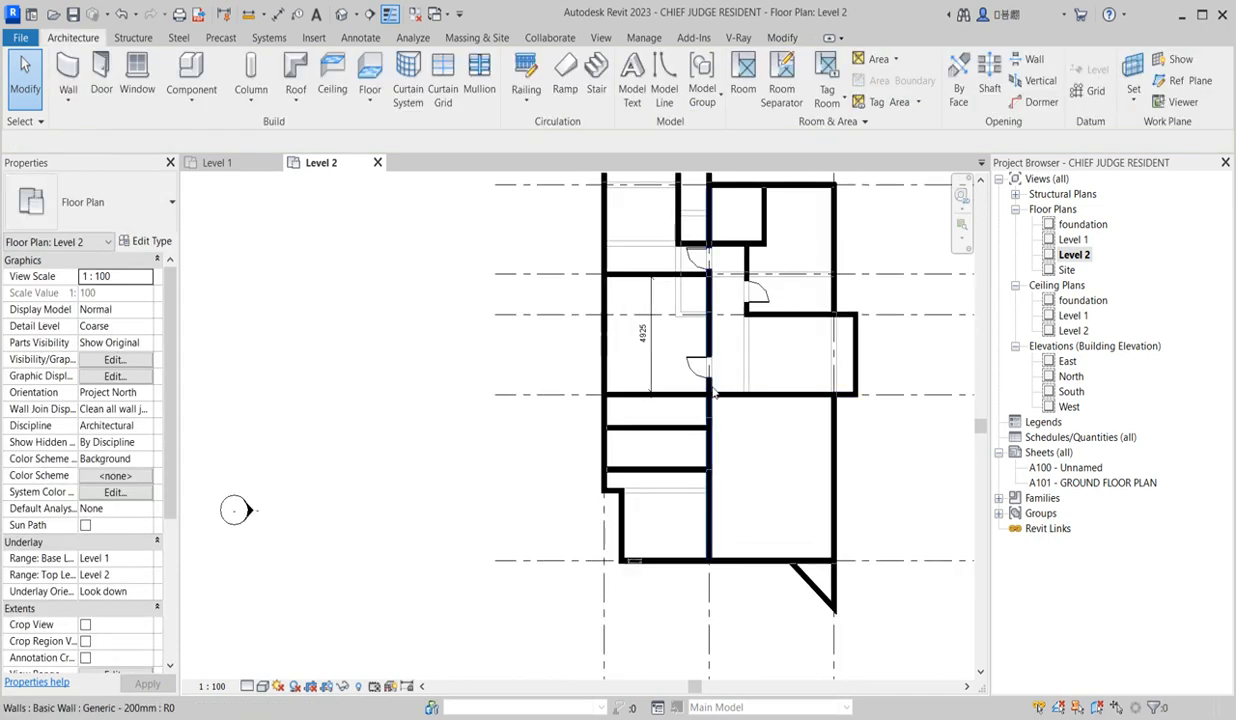
left_click(698, 364)
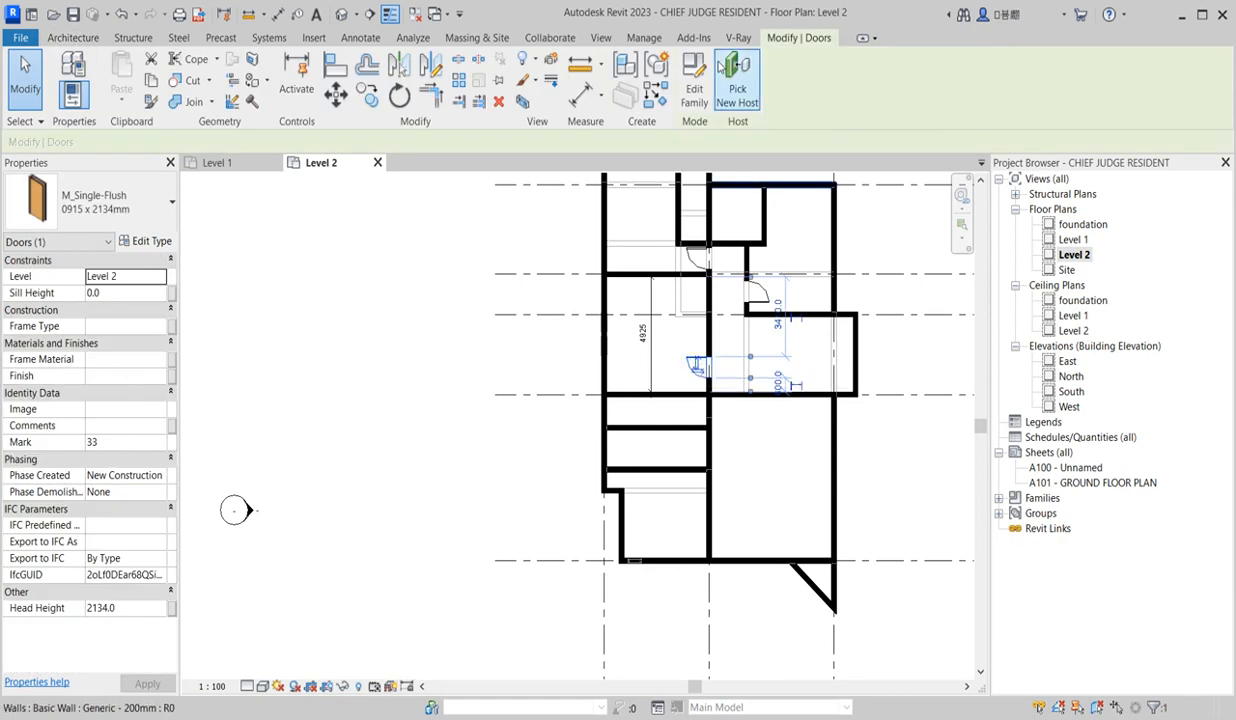
left_click(648, 97)
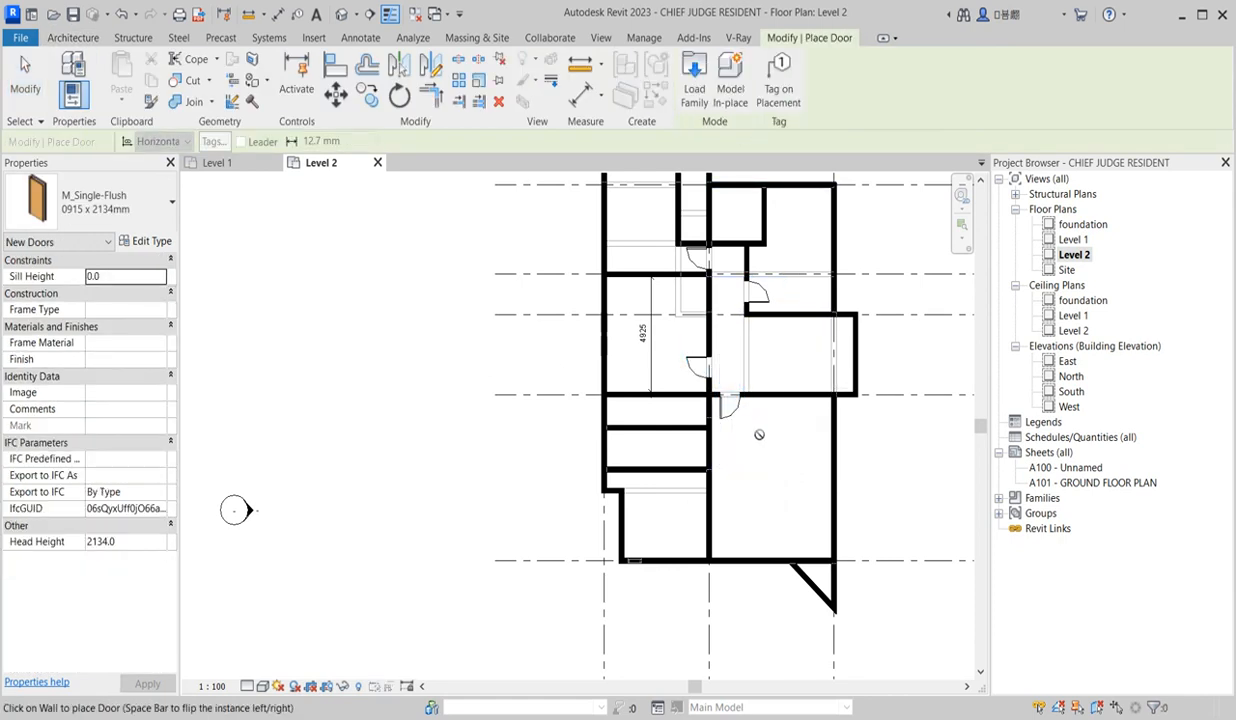
scroll(745, 420, "down", 3)
scroll(744, 459, "up", 1)
key("Escape")
key("Escape")
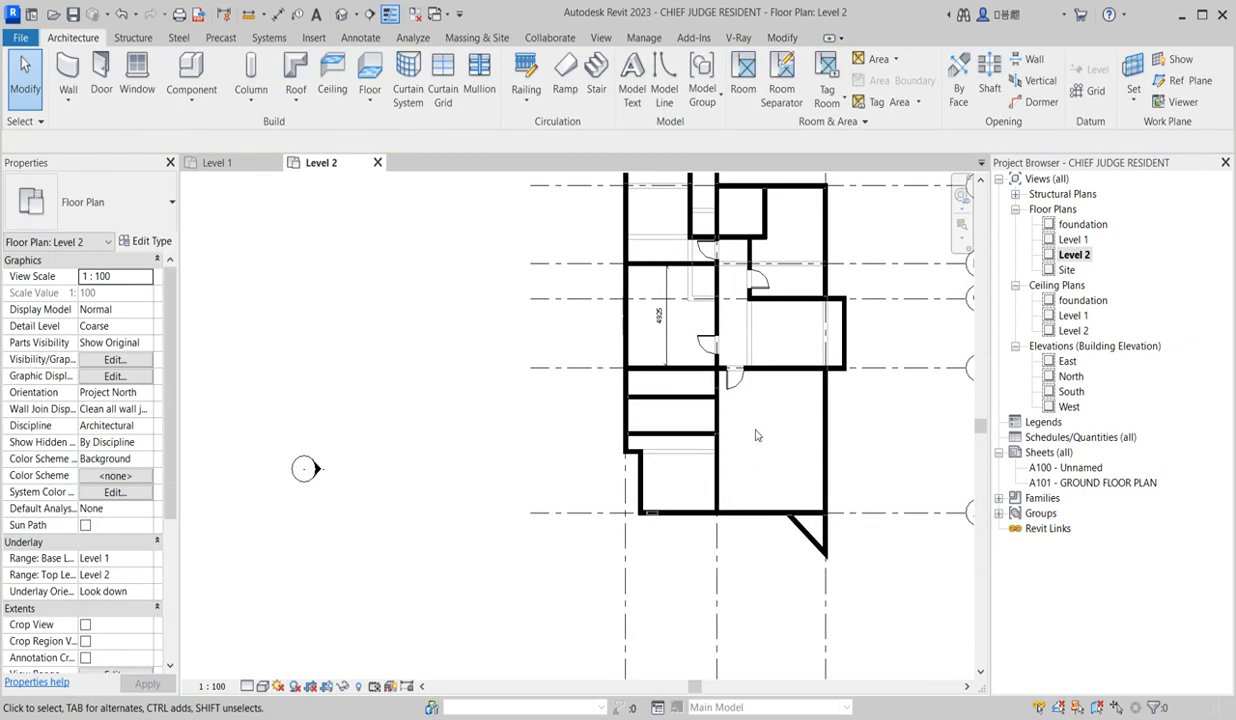
- Place a similar door in the grid B wall between grids 1 and 2, about 1500 mm from the grid 2 wall, swinging downwards
scroll(753, 433, "up", 2)
scroll(677, 433, "down", 2)
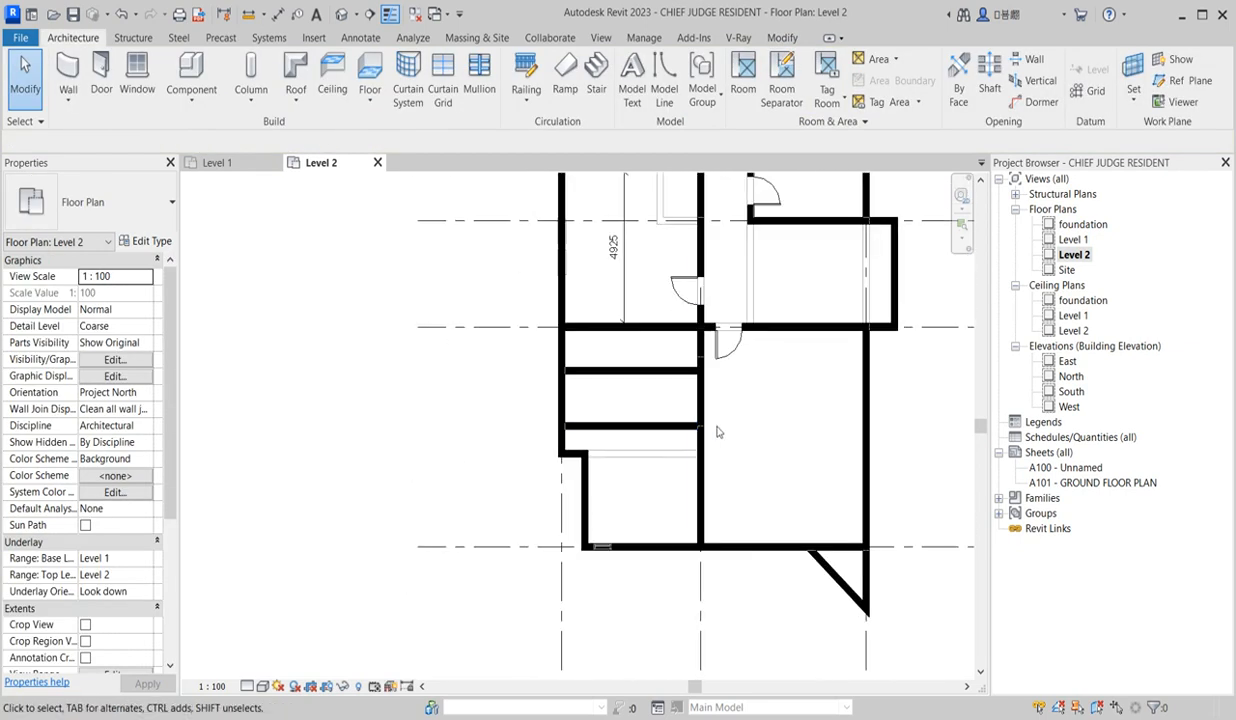
scroll(652, 425, "down", 1)
scroll(745, 455, "up", 1)
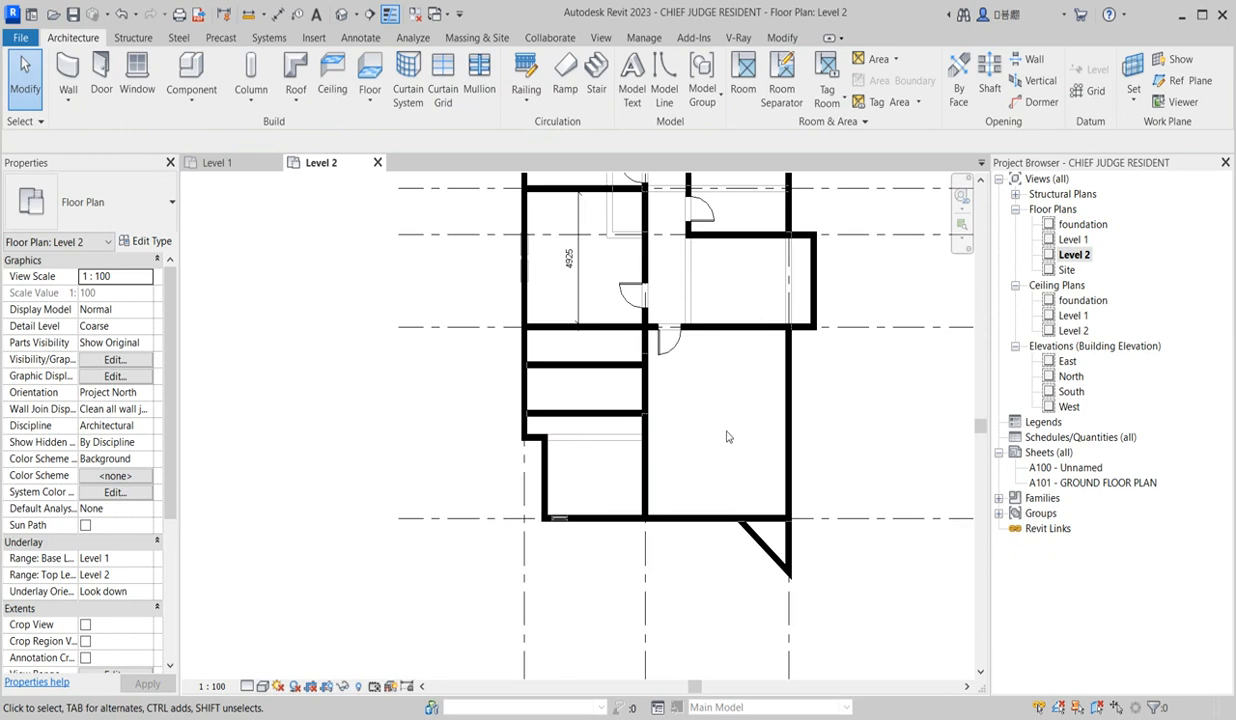
left_click(665, 358)
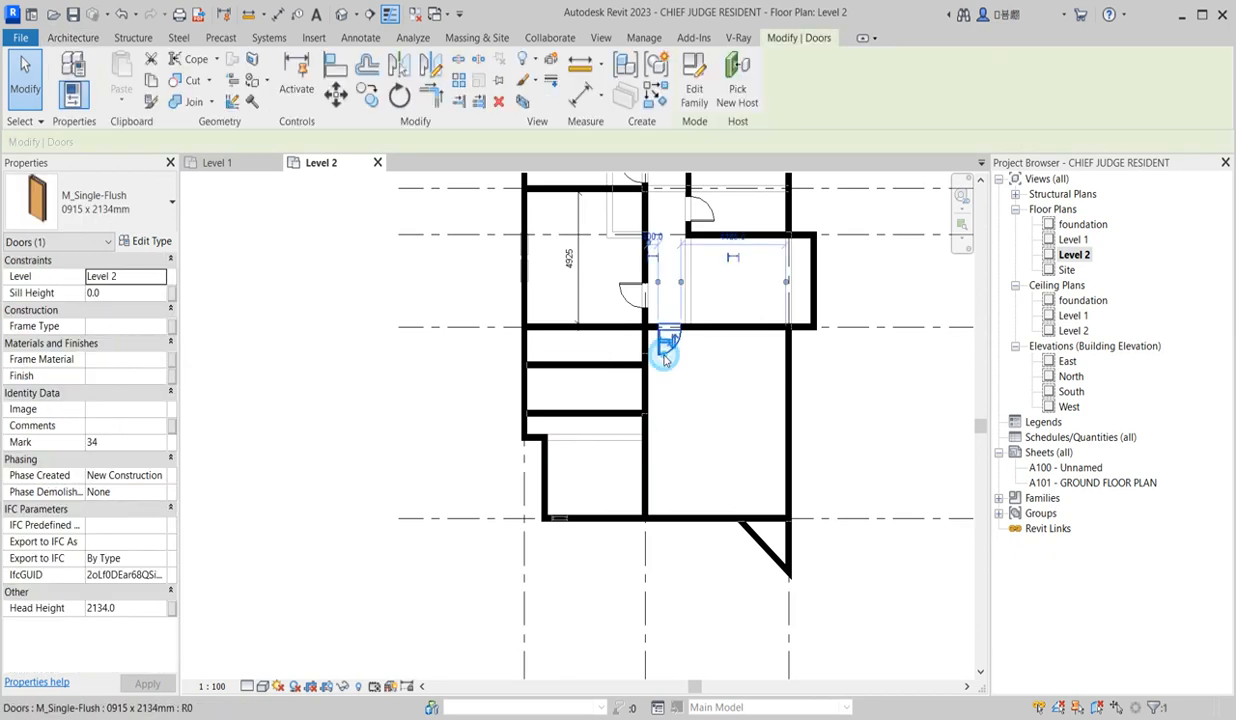
left_click(656, 96)
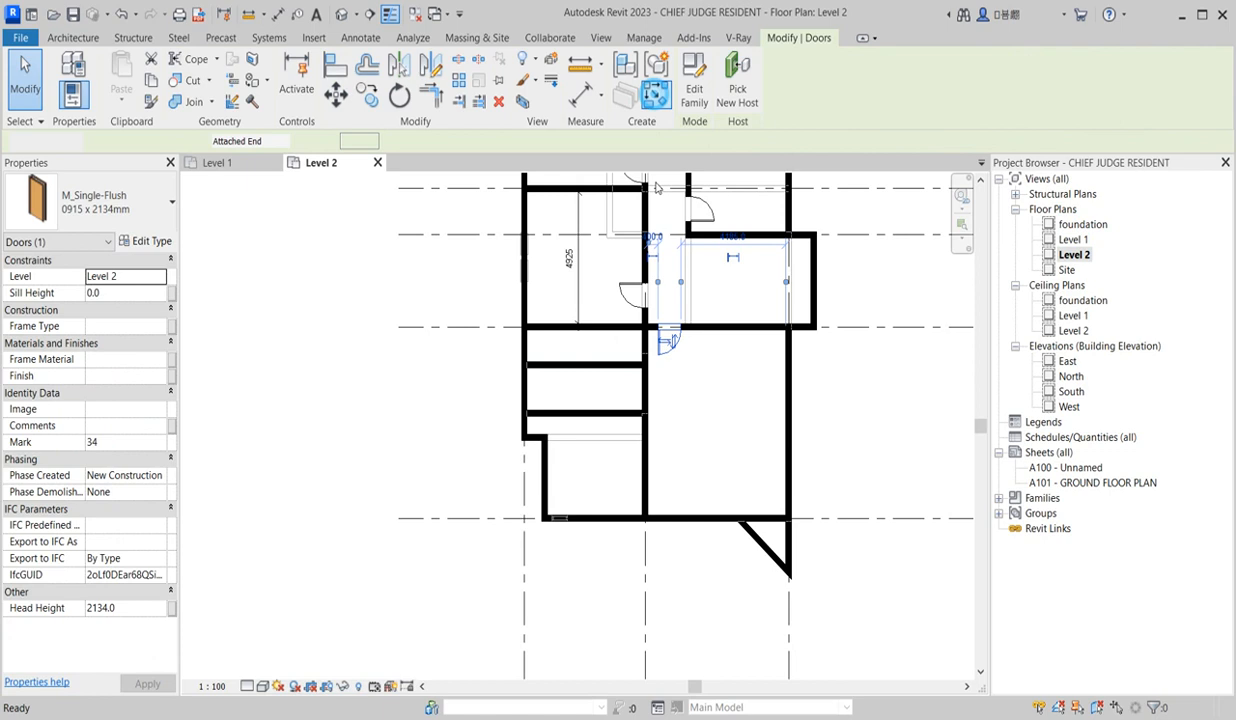
left_click(598, 338)
scroll(608, 430, "up", 1)
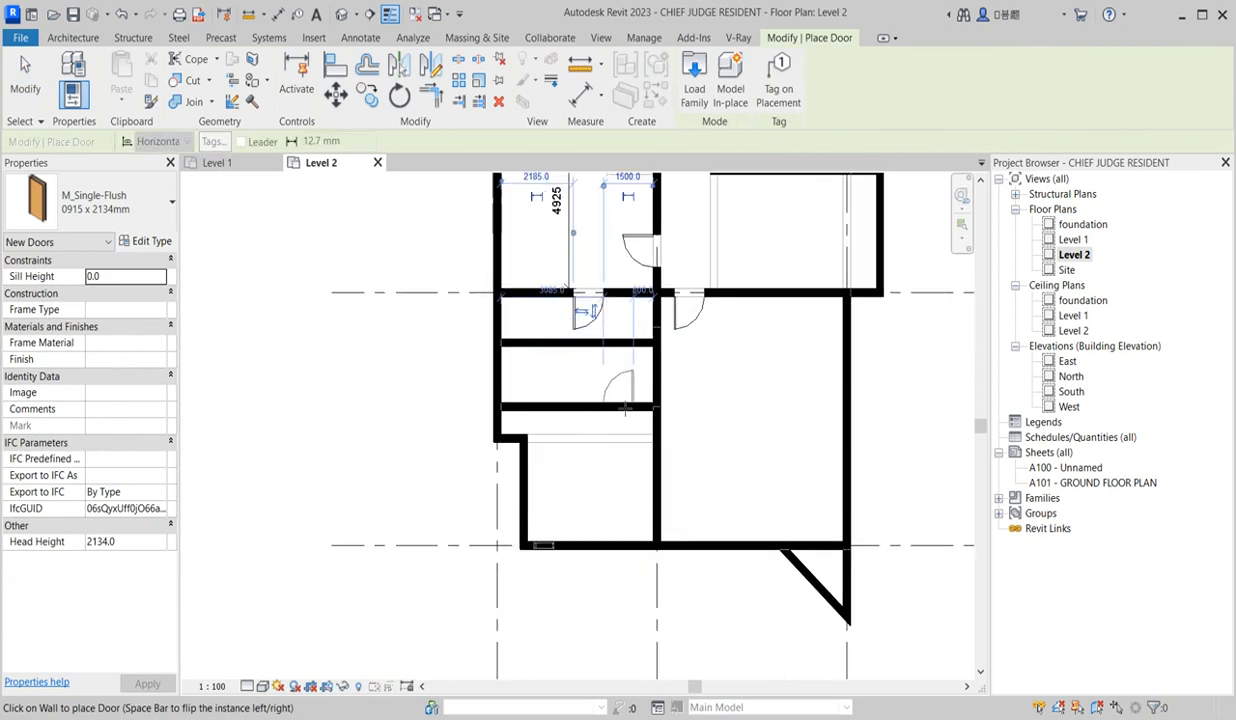
- Place a 0915 x 2134mm door in the second horizontal wall below grid B, near the grid 2 wall, swinging upwards
left_click(624, 406)
scroll(687, 396, "down", 3)
scroll(714, 408, "down", 2)
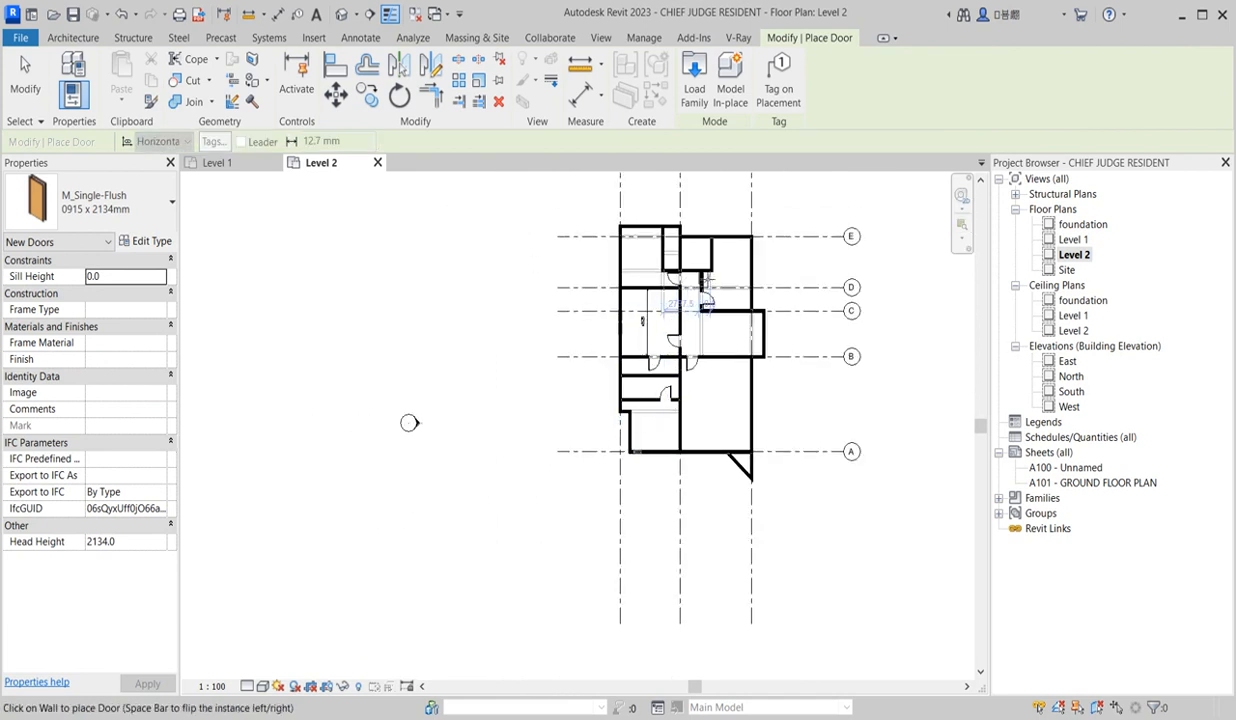
- Place similar doors in the vertical walls of the two small rooms near grid E, one each side of grid 2, and leave door placement
scroll(727, 265, "up", 5)
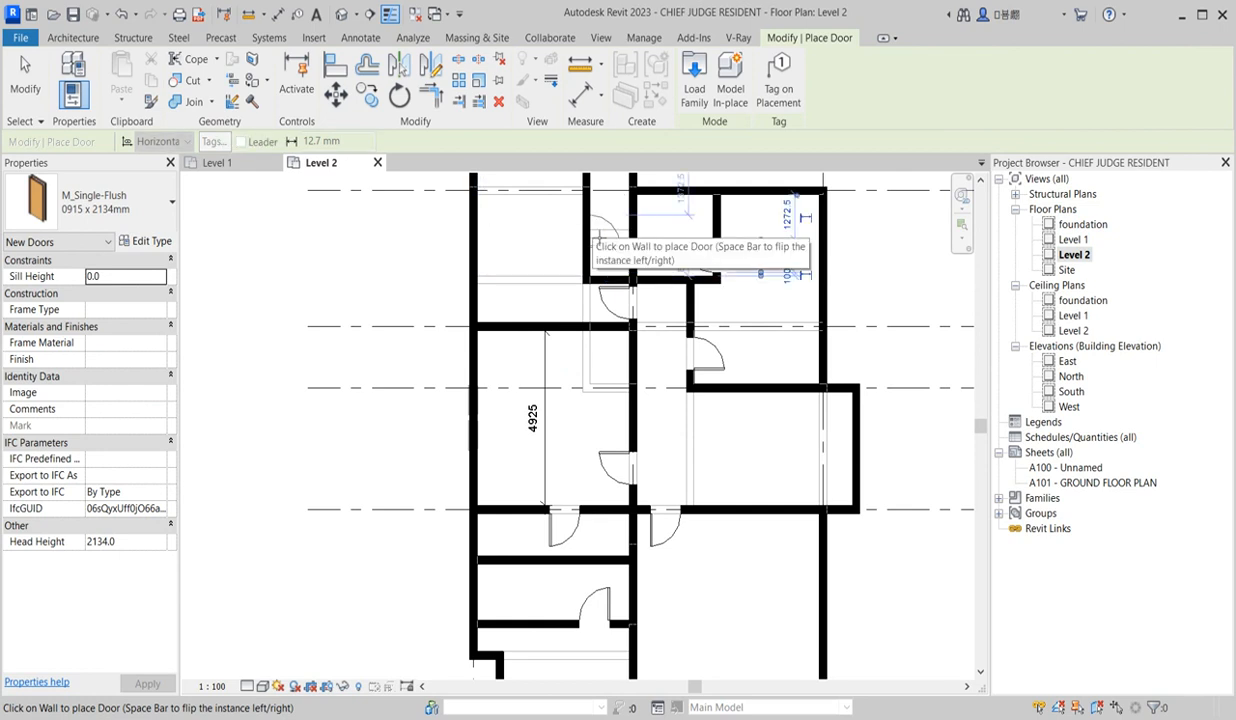
scroll(562, 295, "down", 3)
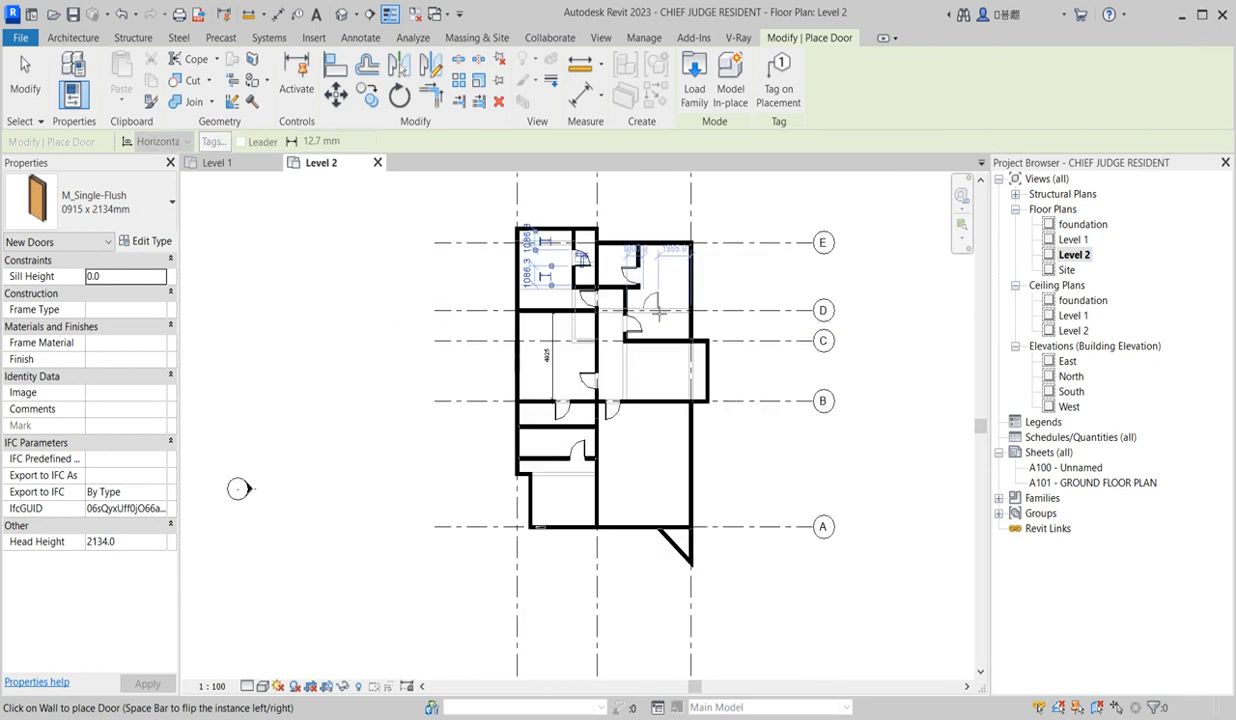
key("Escape")
key("Escape")
- Shorten the grid 2 wall so its lower end stops at the second horizontal wall below grid B
scroll(652, 549, "up", 2)
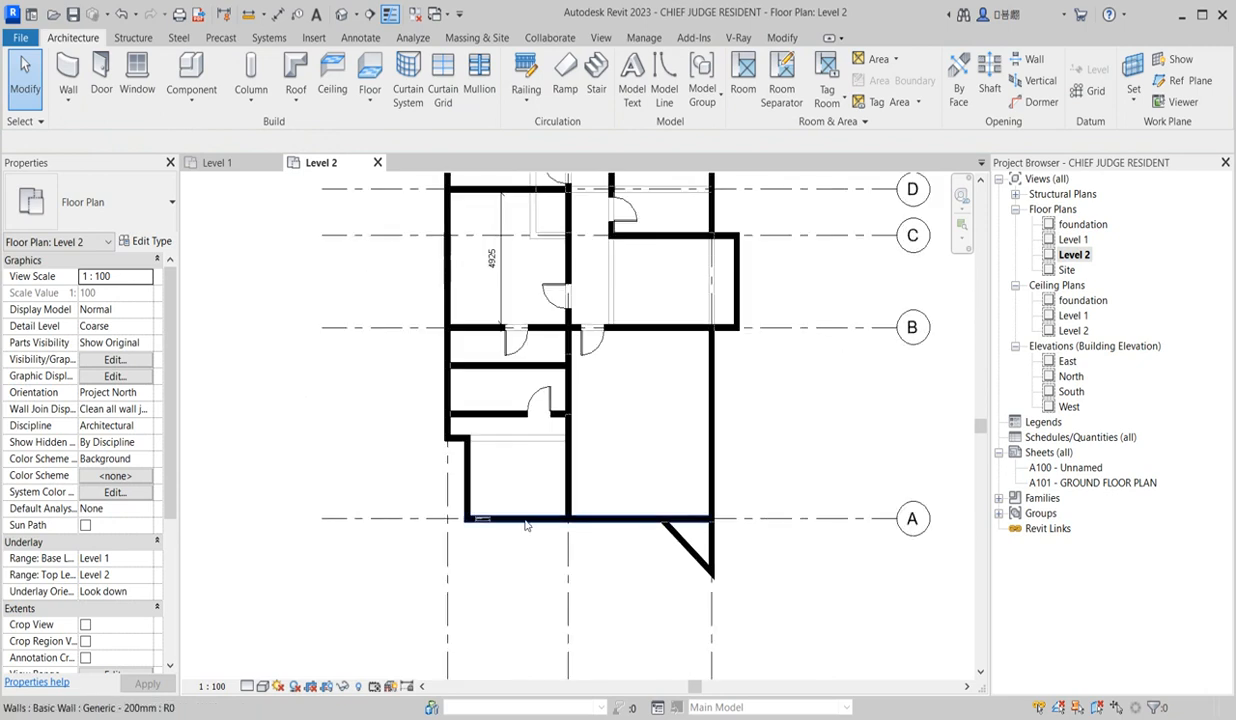
left_click(567, 476)
key("r")
key("s")
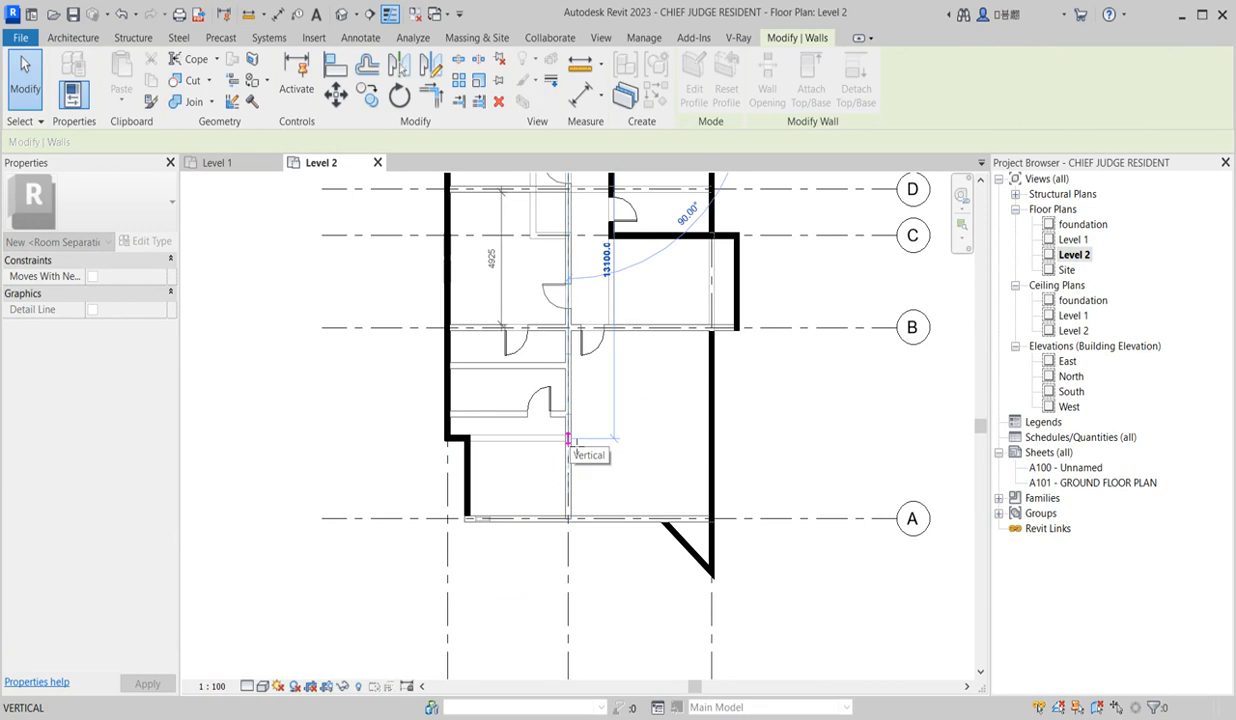
key("Escape")
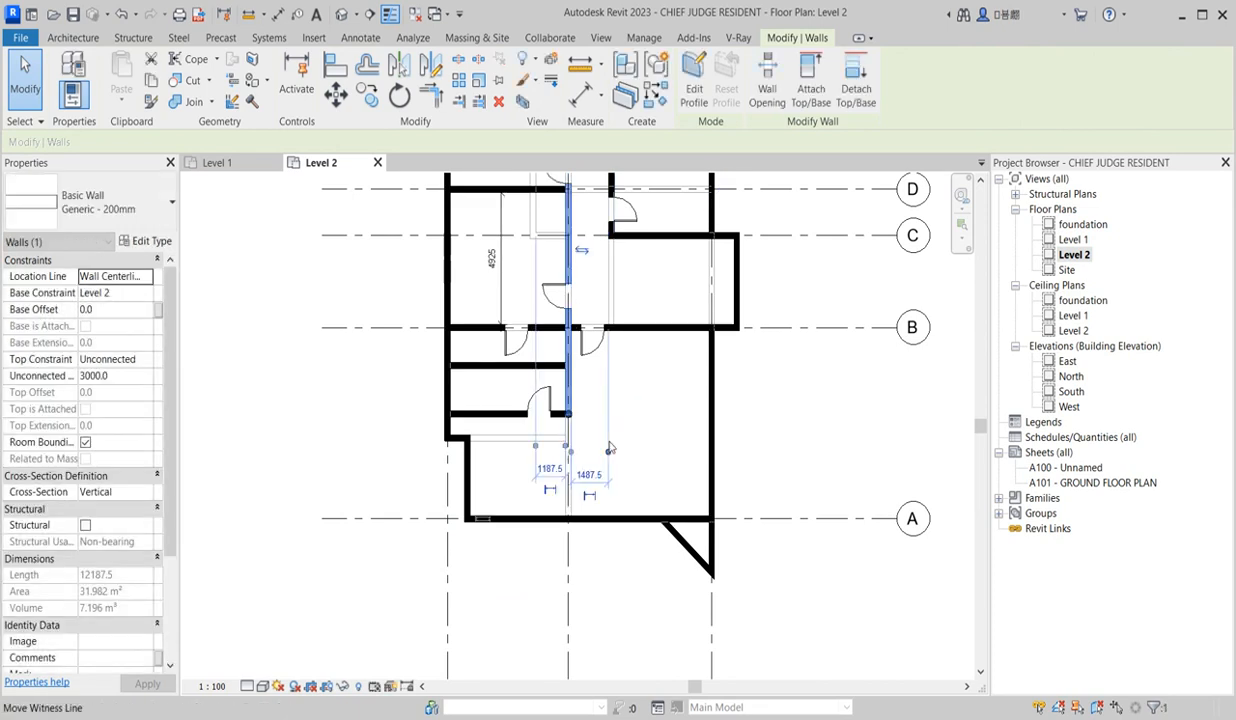
left_click(666, 446)
scroll(549, 492, "down", 2)
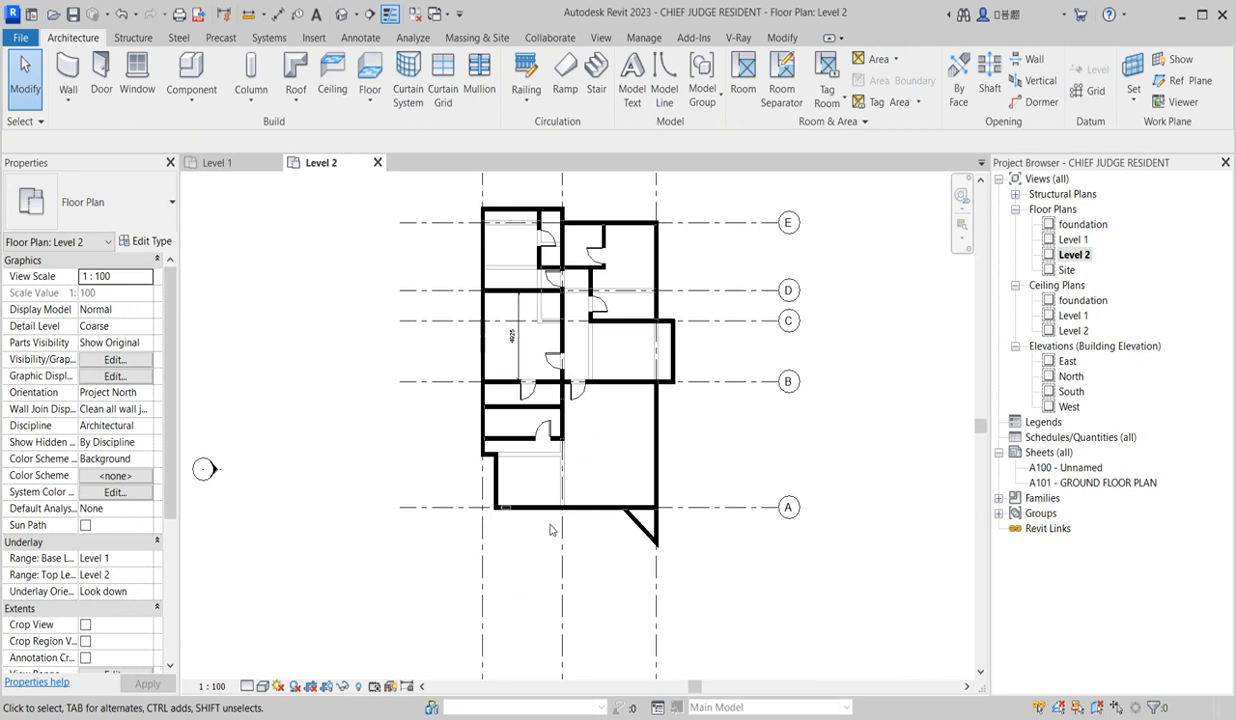
- Draw a similar Generic - 200mm wall about 1400 mm long, running up along grid 2 from the grid A wall
scroll(585, 500, "up", 2)
left_click(592, 502)
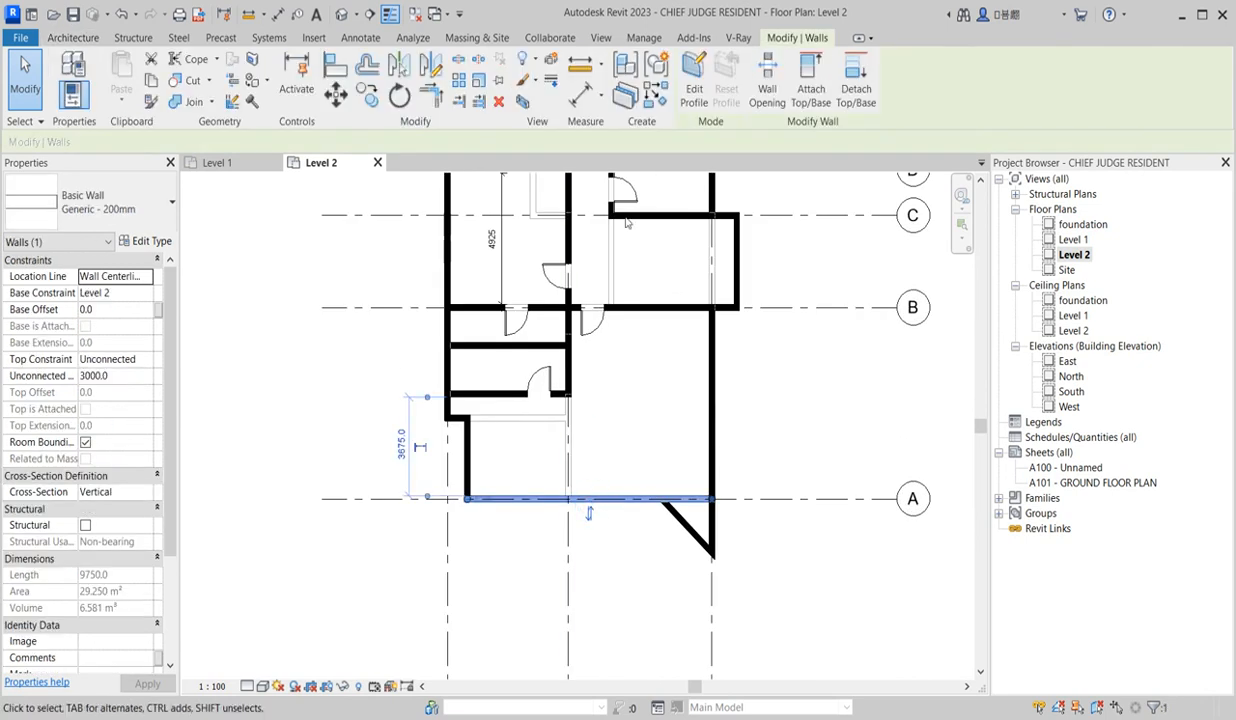
left_click(658, 99)
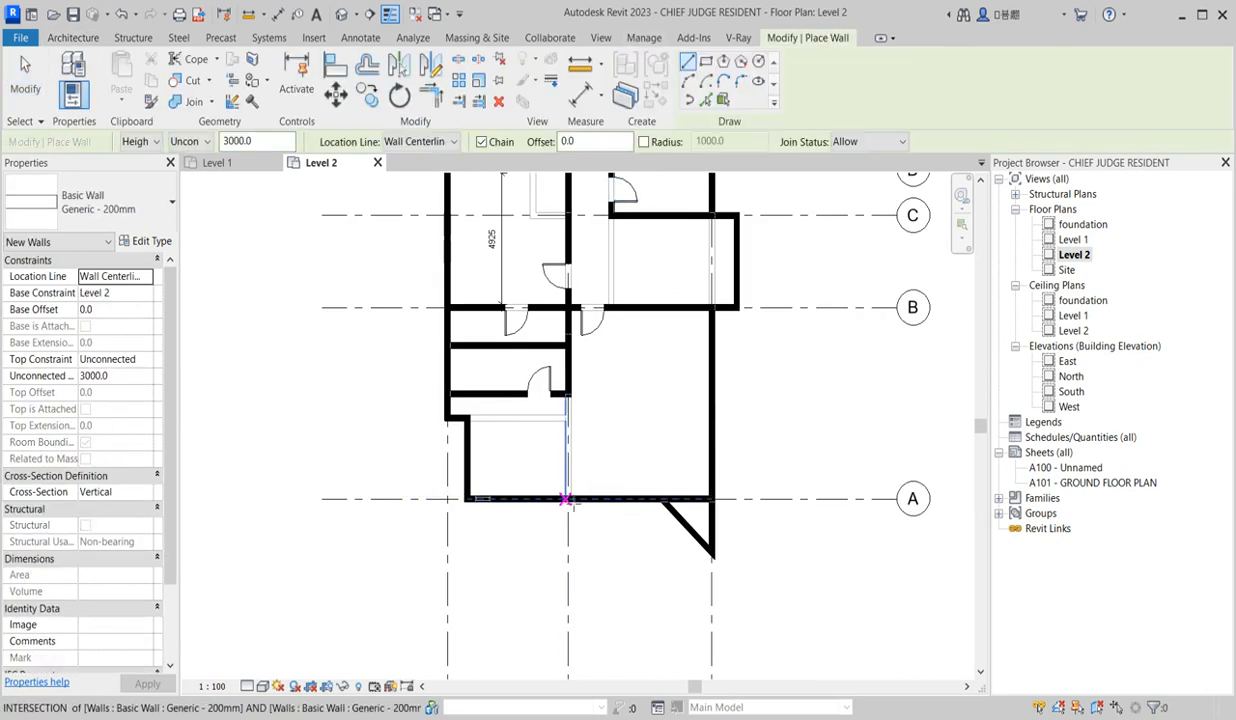
scroll(566, 500, "up", 2)
left_click(572, 497)
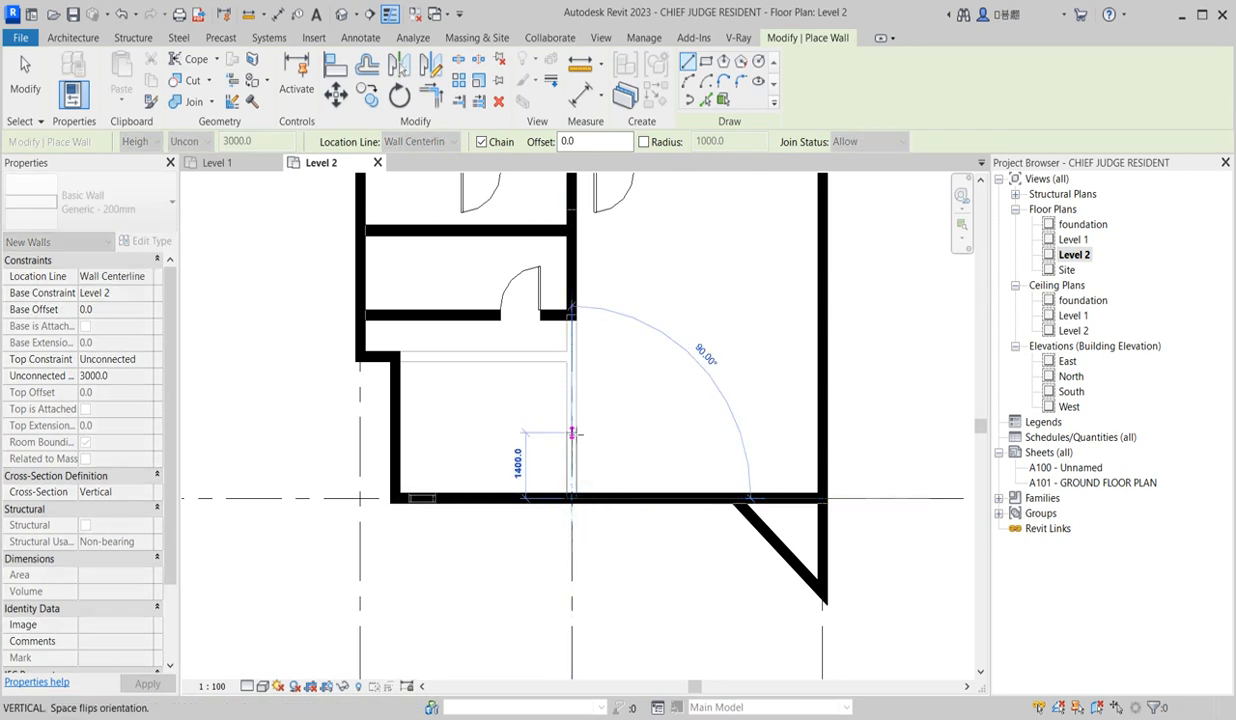
left_click(572, 430)
key("Escape")
scroll(652, 385, "down", 4)
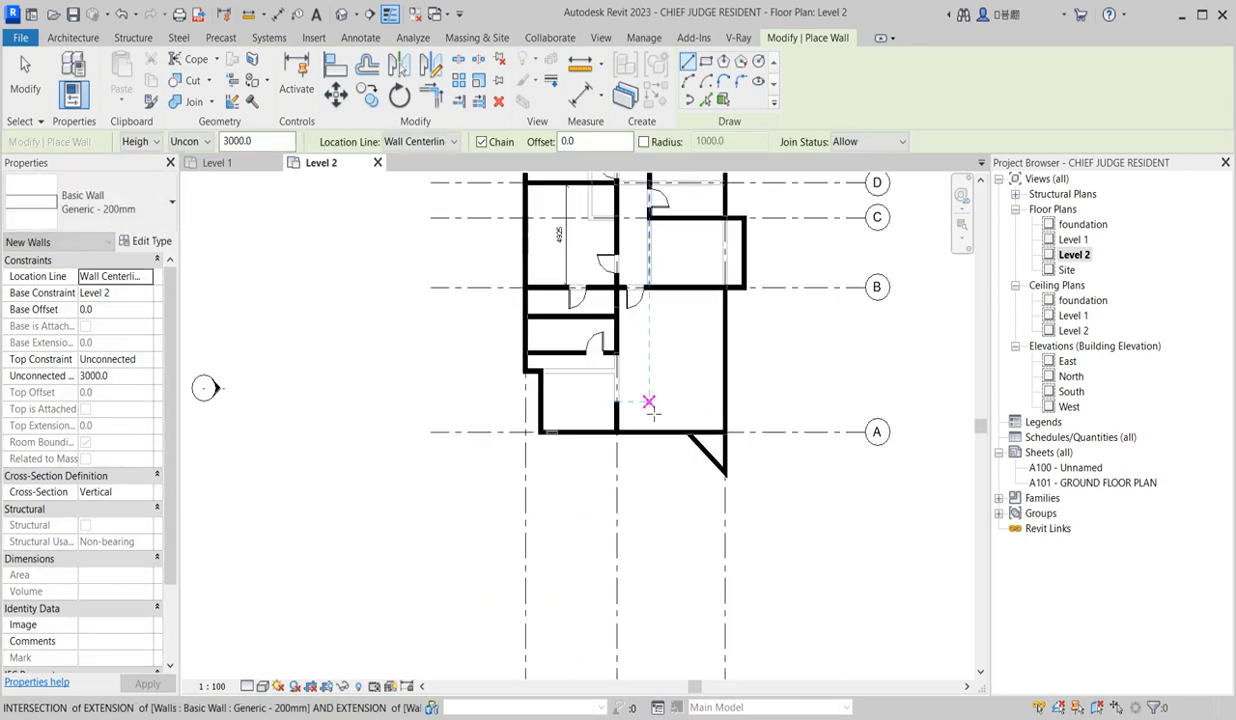
key("Escape")
scroll(620, 408, "down", 3)
scroll(560, 410, "up", 1)
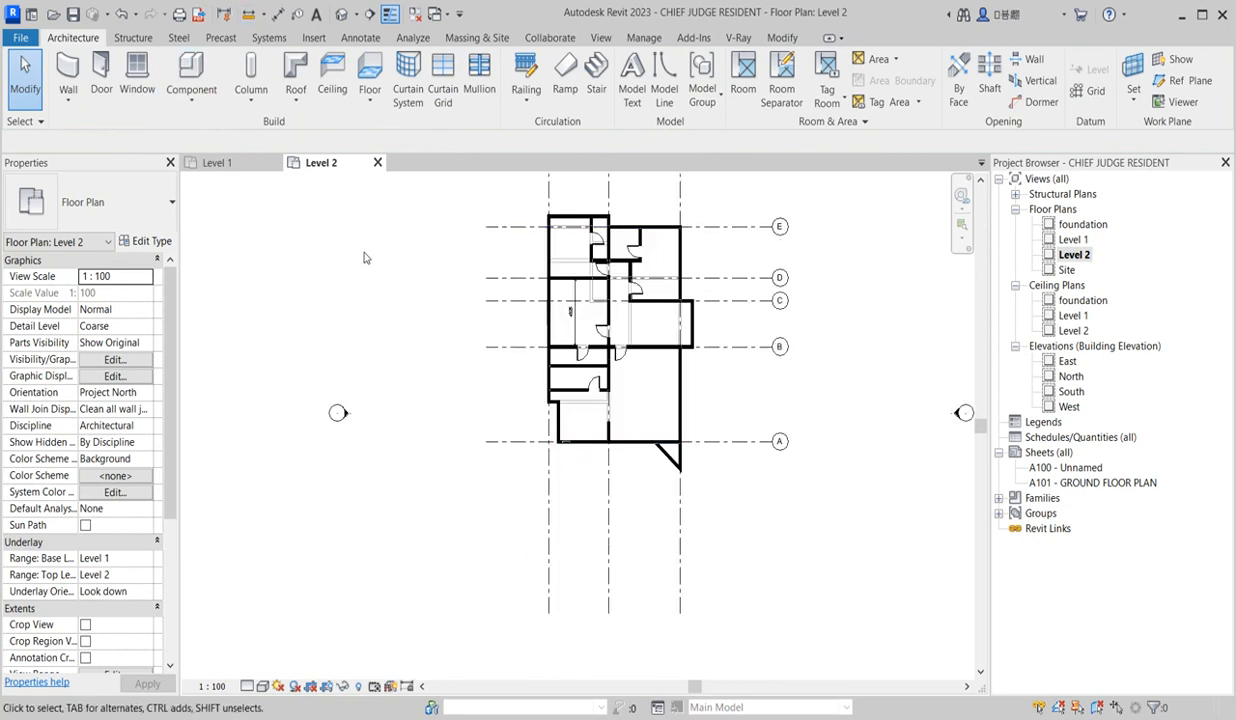
- Shorten the grid A wall from its grid 3 end so it stops at the start of the diagonal wall
scroll(695, 466, "up", 5)
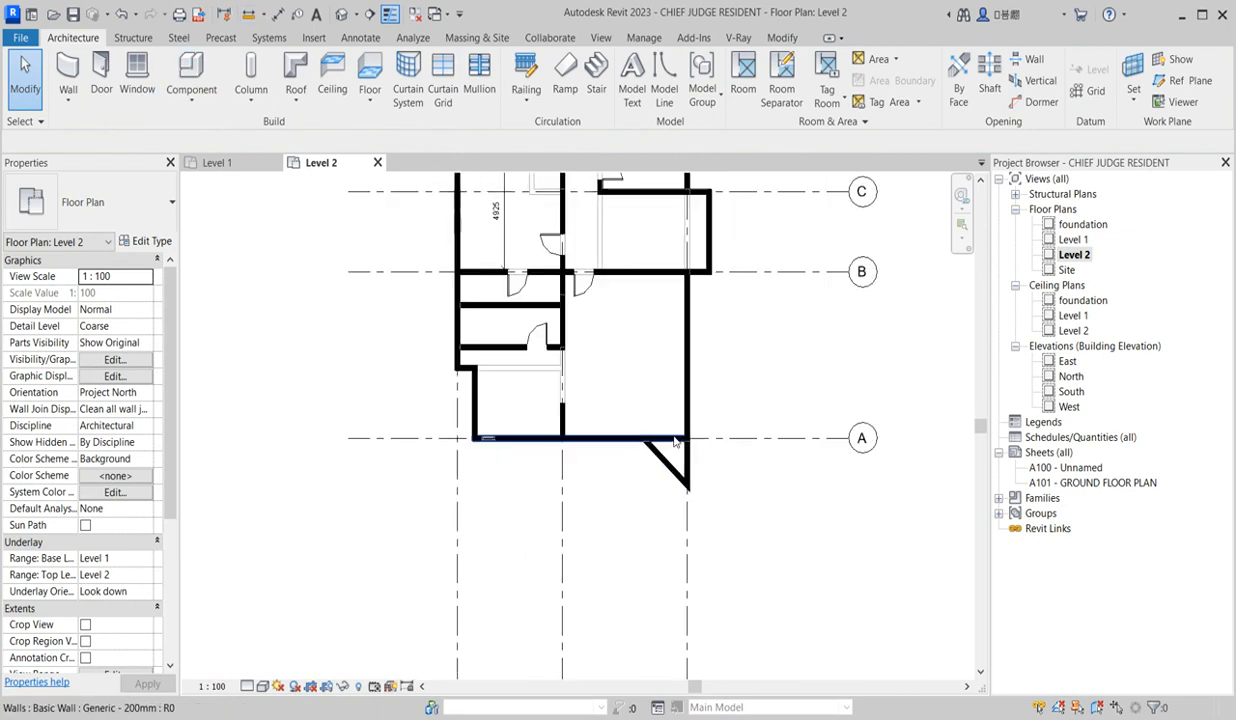
left_click(688, 448)
left_click_drag(690, 441, 626, 440)
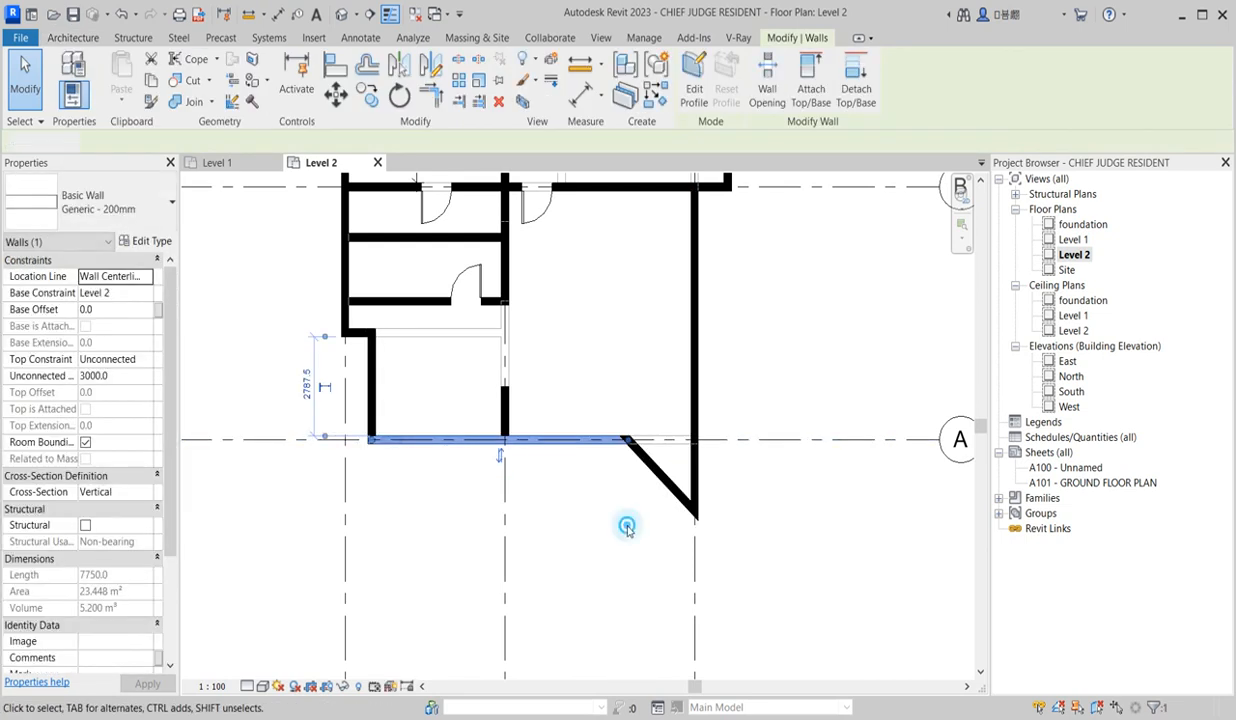
left_click(626, 527)
- Try to draw a short horizontal wall inside the pointed corner where the diagonal wall meets the grid 3 wall
scroll(660, 472, "up", 4)
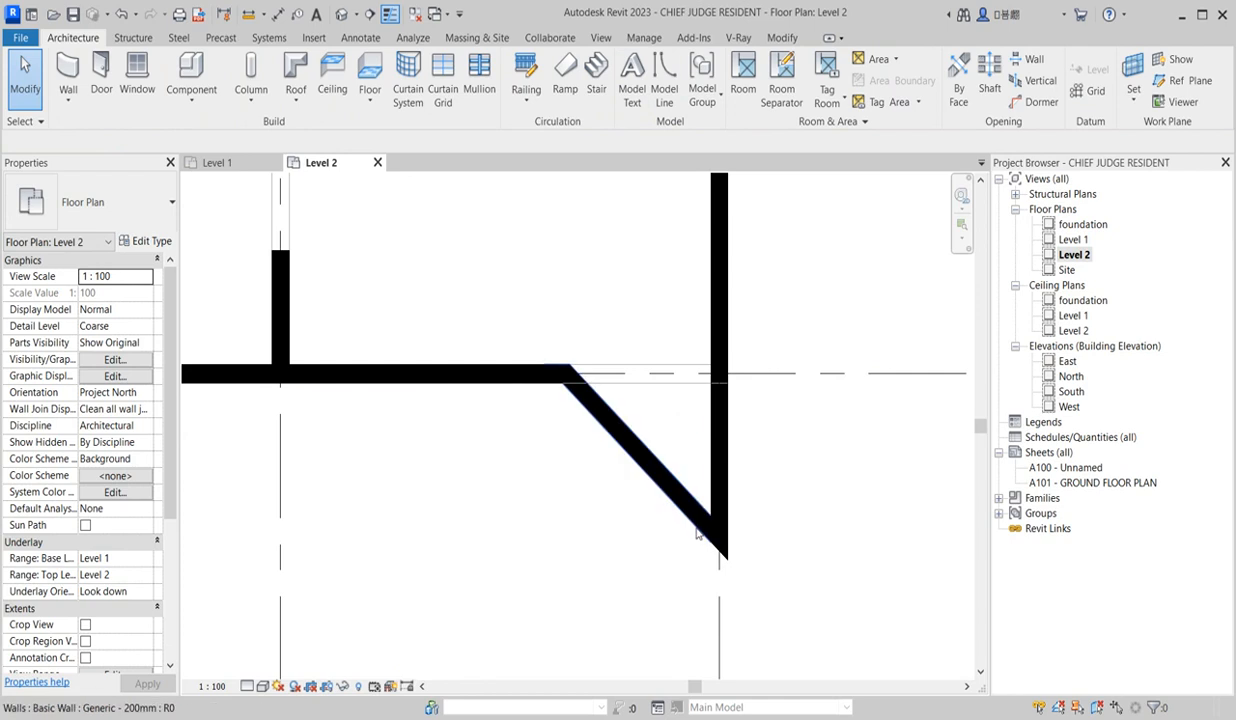
left_click(683, 519)
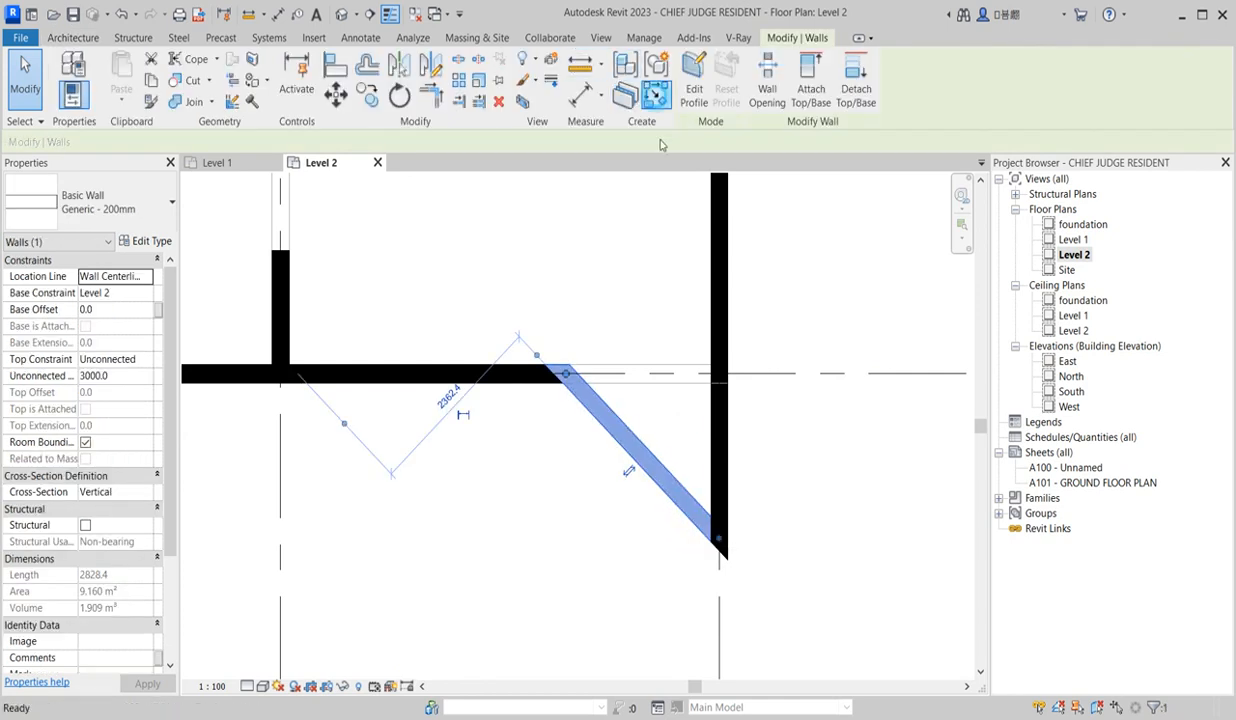
left_click(655, 95)
scroll(705, 525, "up", 4)
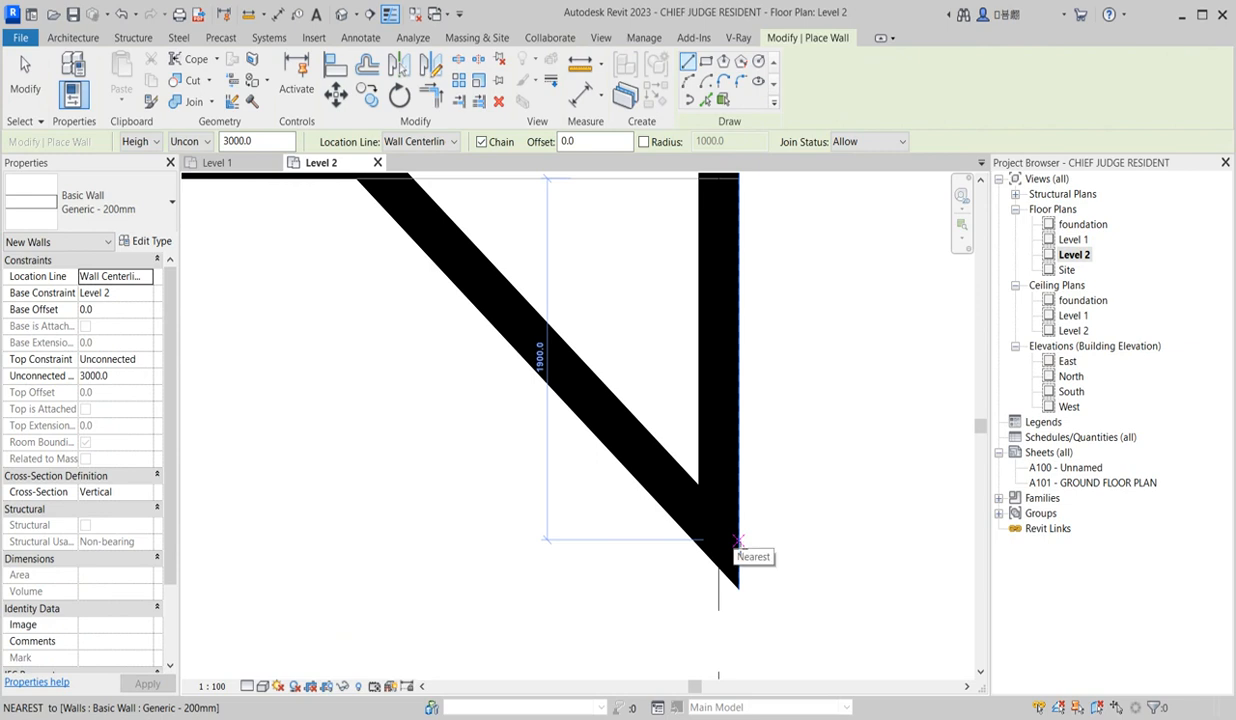
scroll(685, 528, "up", 2)
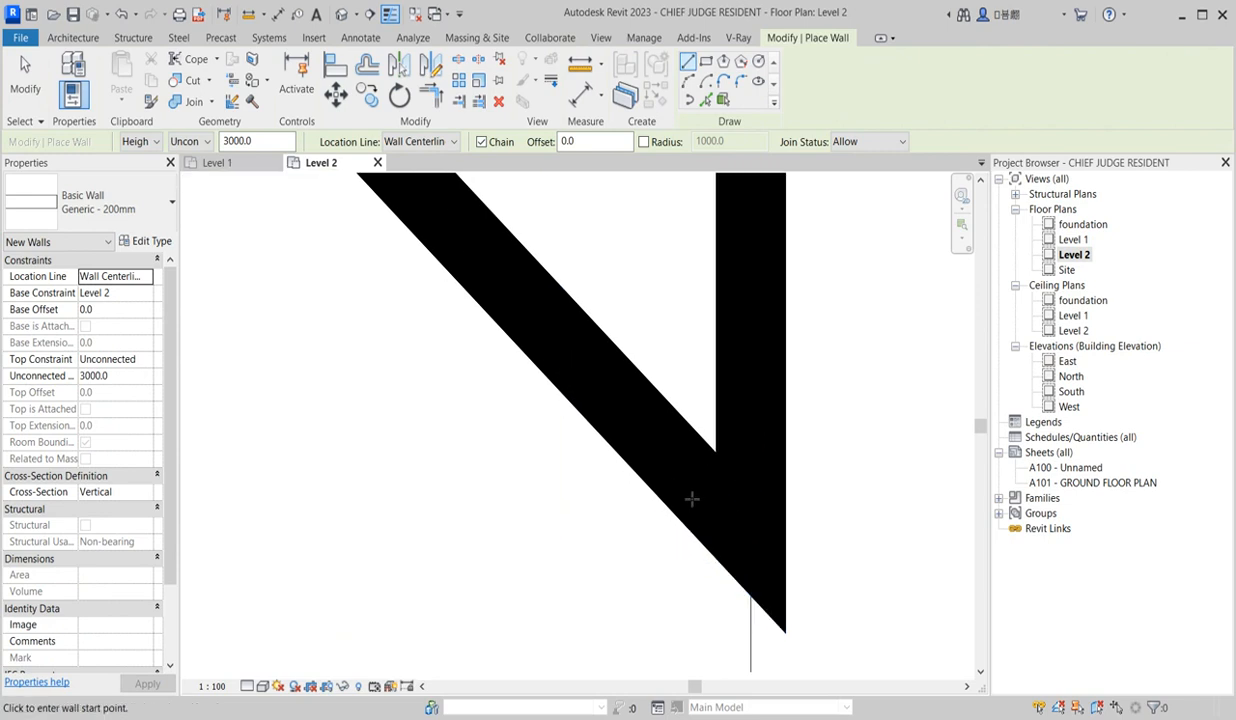
left_click(690, 479)
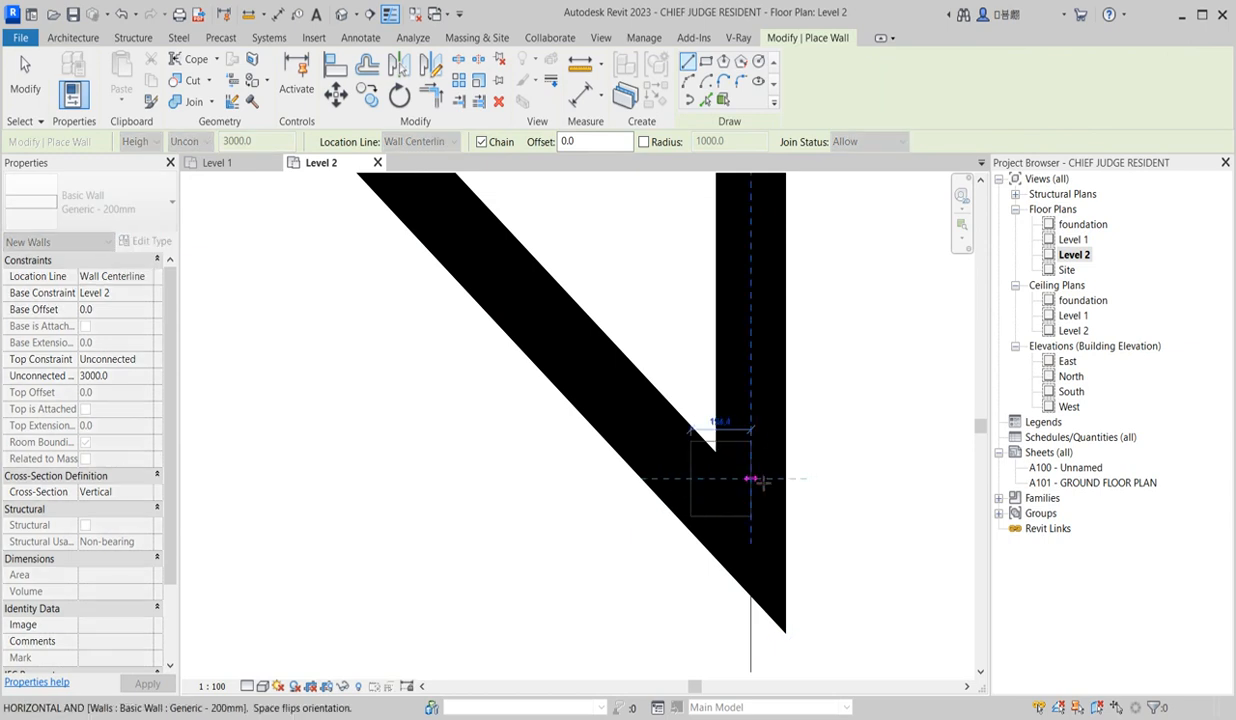
left_click(749, 479)
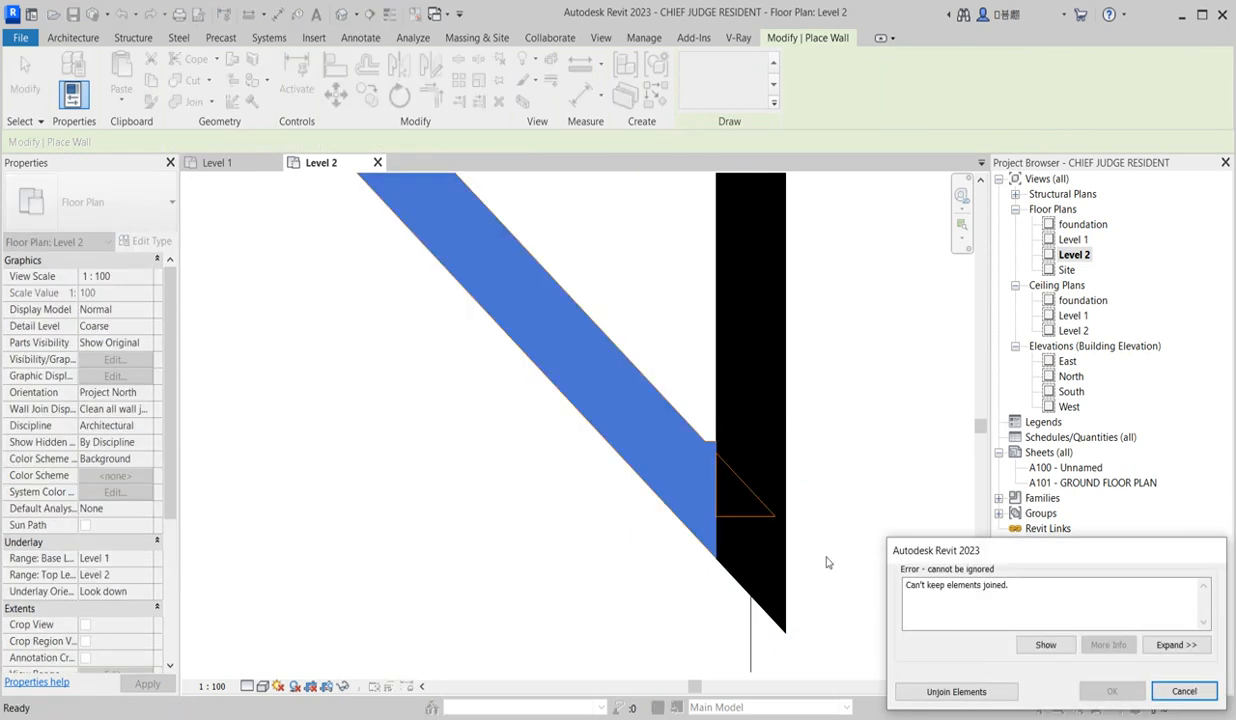
key("Escape")
key("Escape")
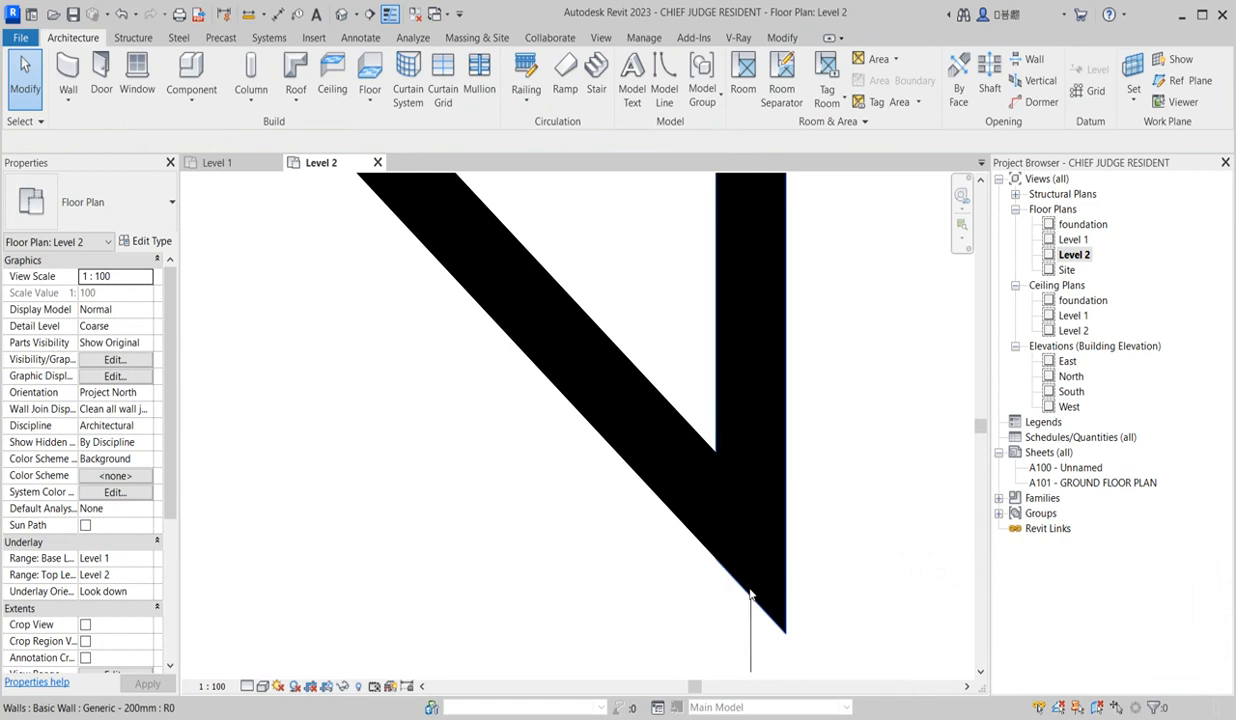
- Pull both walls back from the pointed corner, making the grid 3 wall about 8740 mm and the diagonal wall about 2300 mm long
left_click(749, 589)
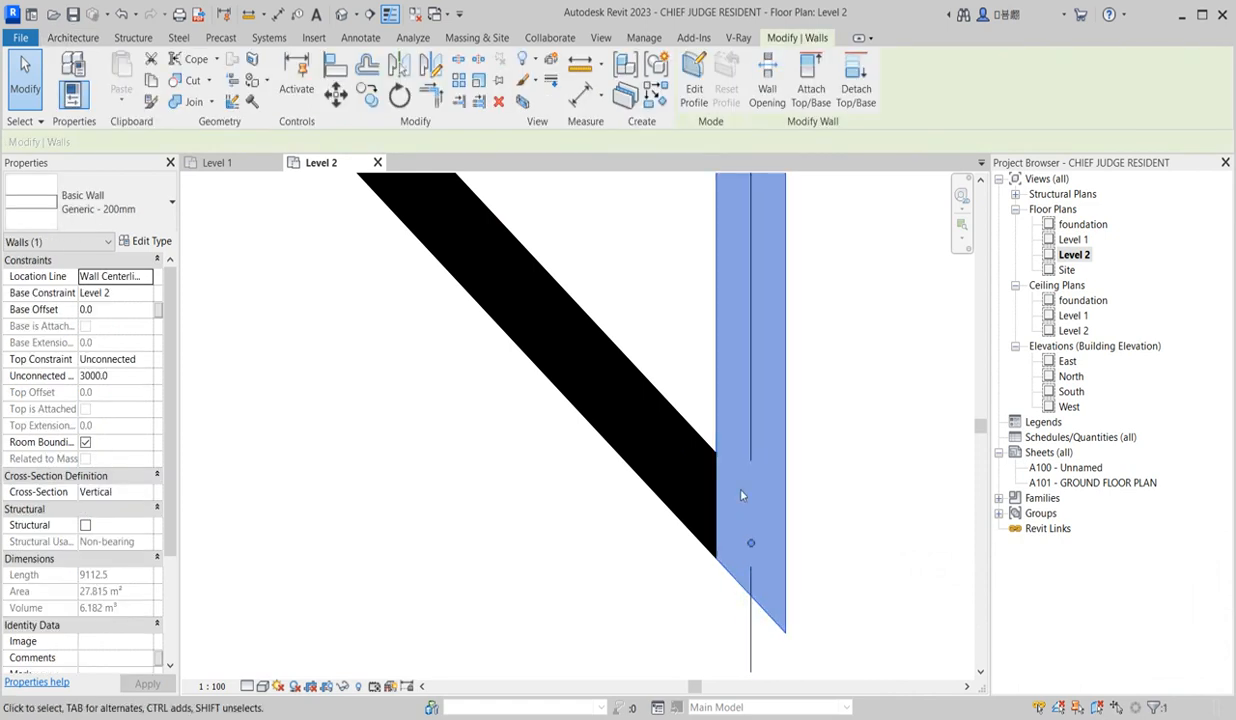
left_click_drag(753, 548, 761, 497)
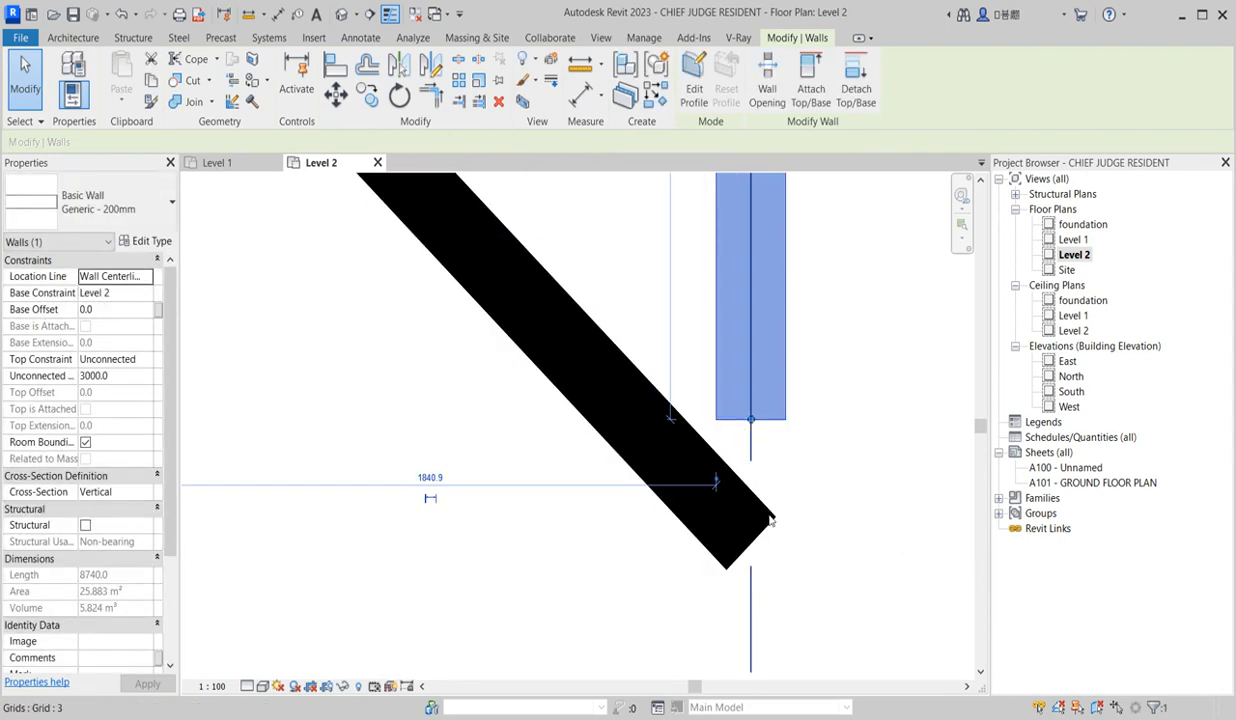
left_click(767, 517)
left_click_drag(751, 543, 636, 430)
- Draw a similar horizontal wall about 173 mm long from grid 3 towards the diagonal wall, just below the two open wall ends
left_click(659, 104)
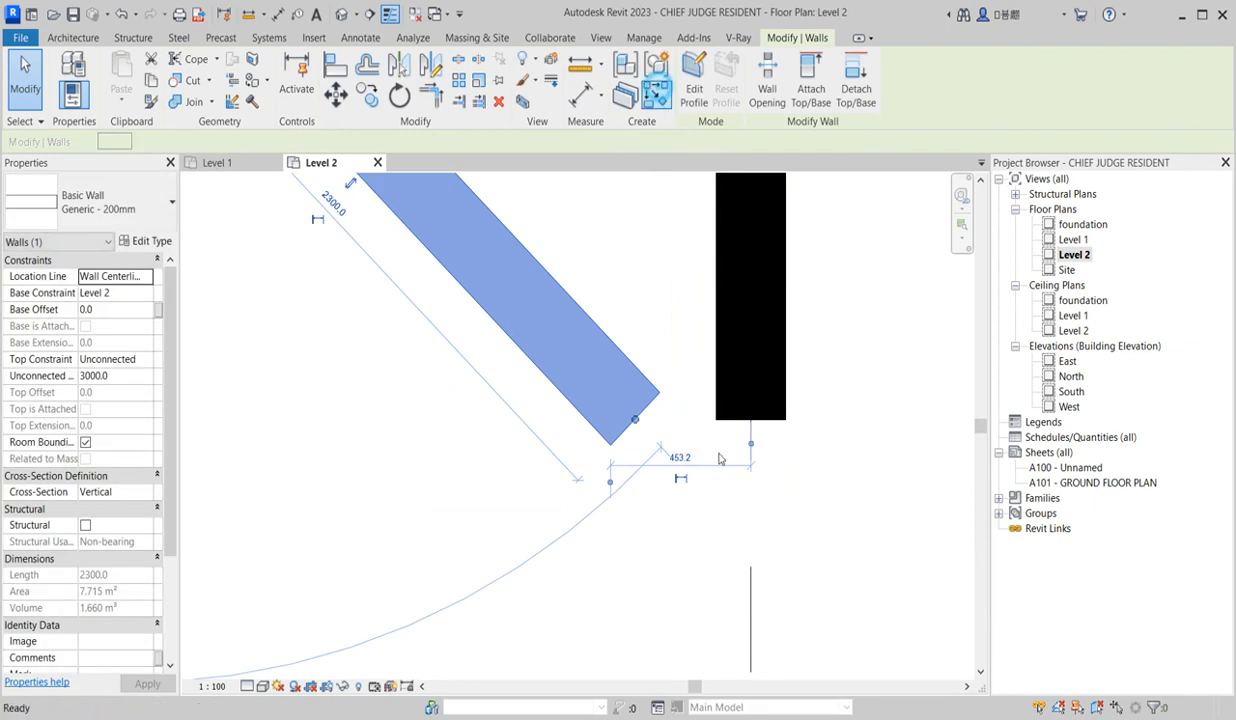
left_click(751, 487)
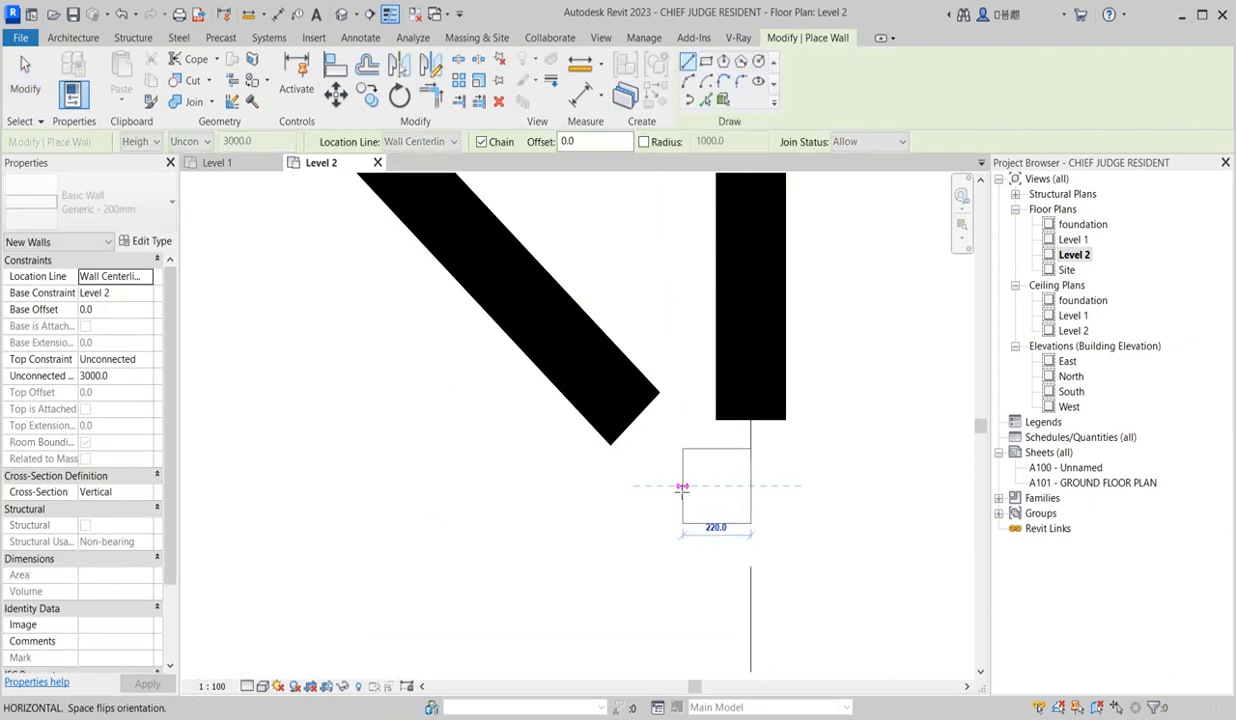
left_click(696, 487)
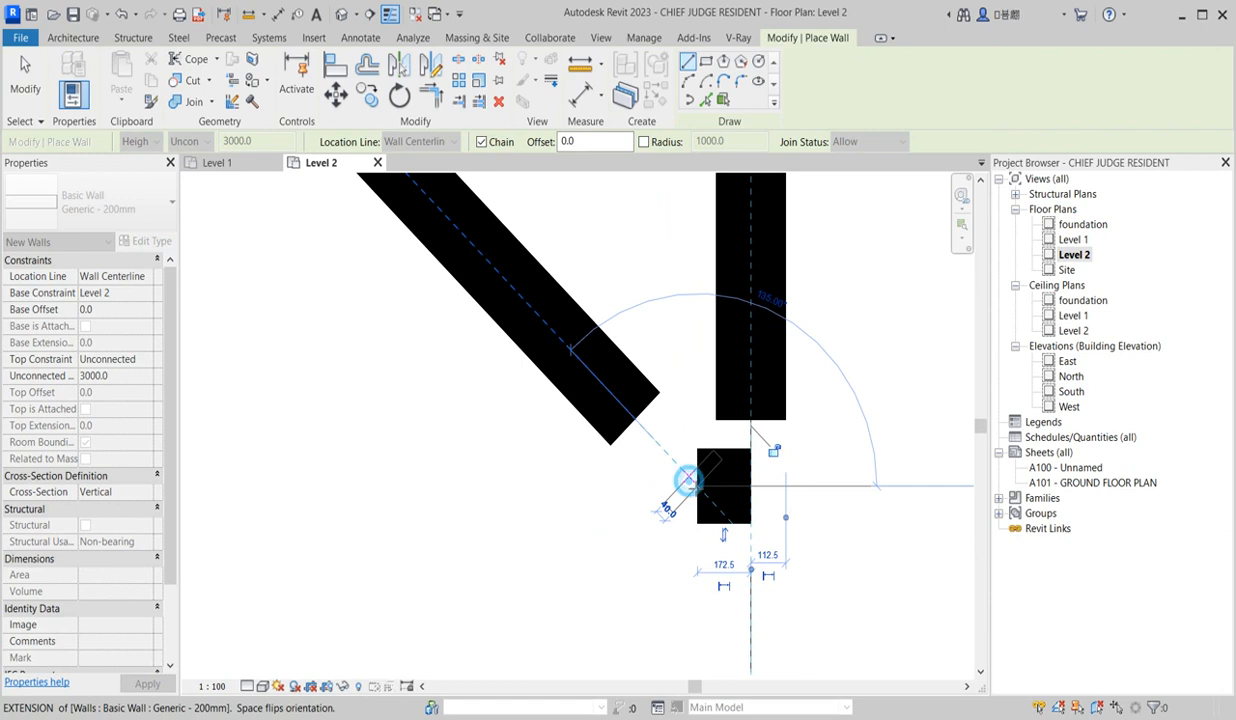
key("Escape")
key("Escape")
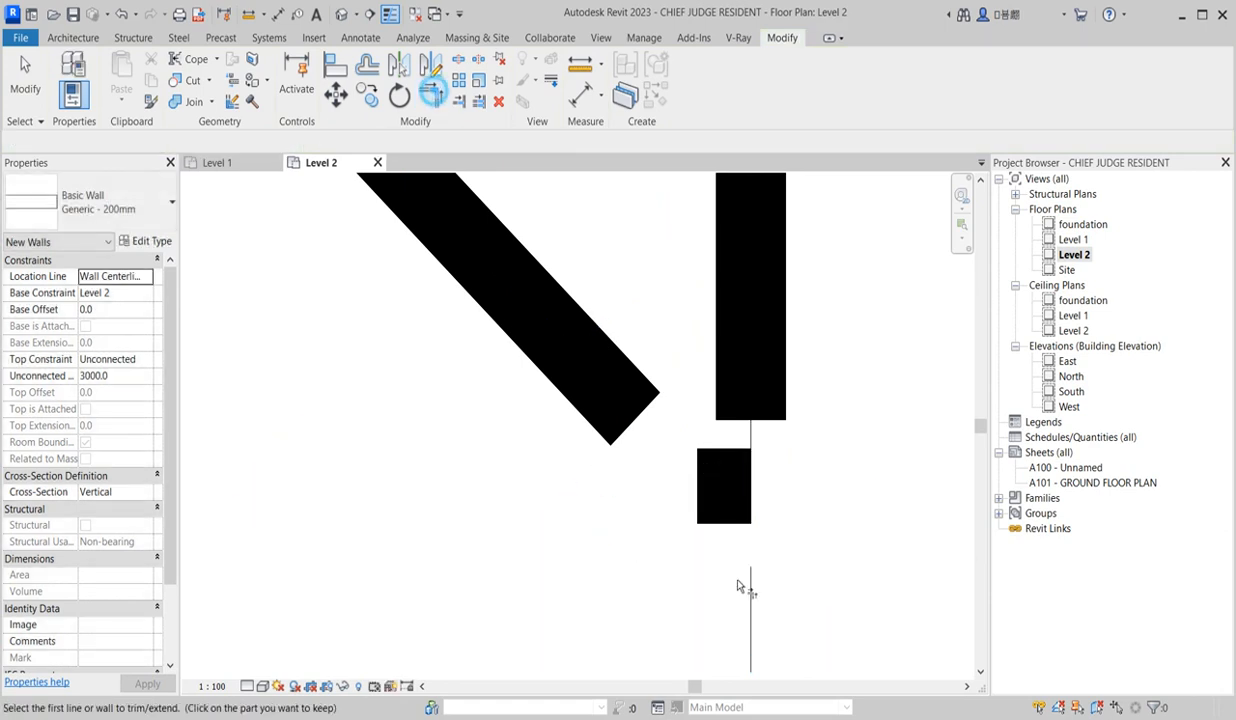
- Try to trim the short horizontal wall and the diagonal wall into a corner, starting from the short wall
left_click(727, 457)
left_click(626, 395)
left_click(726, 458)
left_click(636, 391)
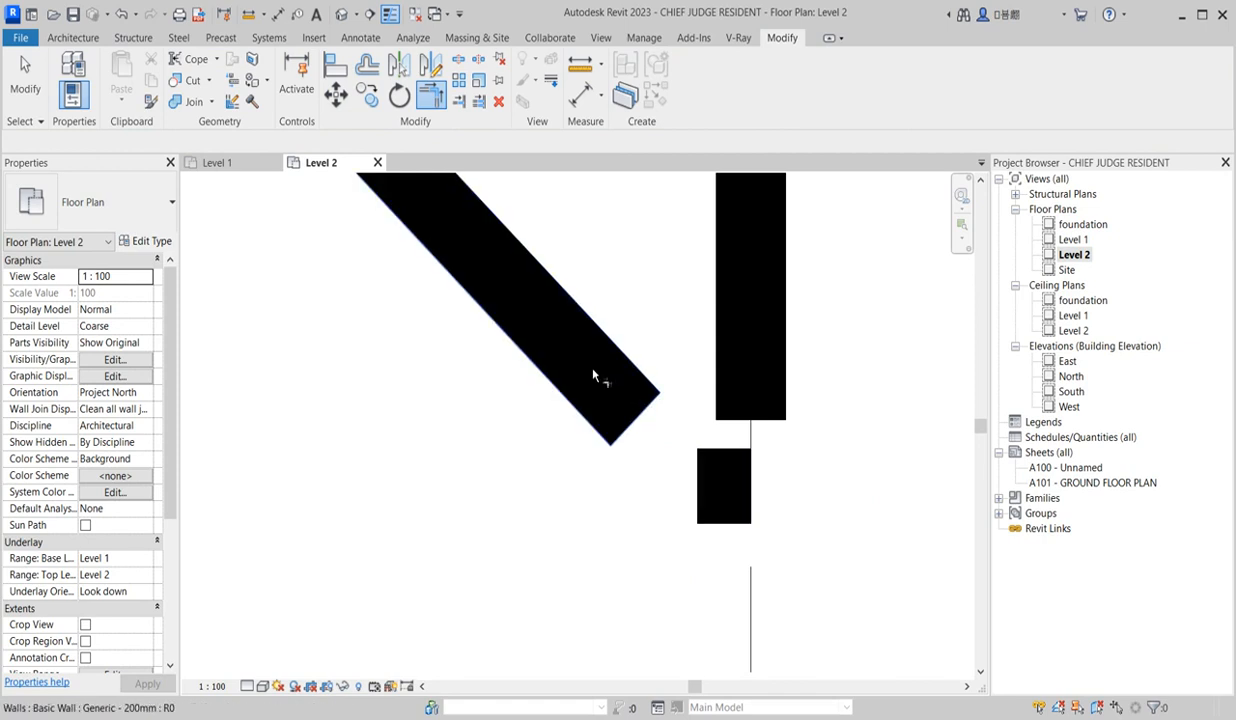
key("Escape")
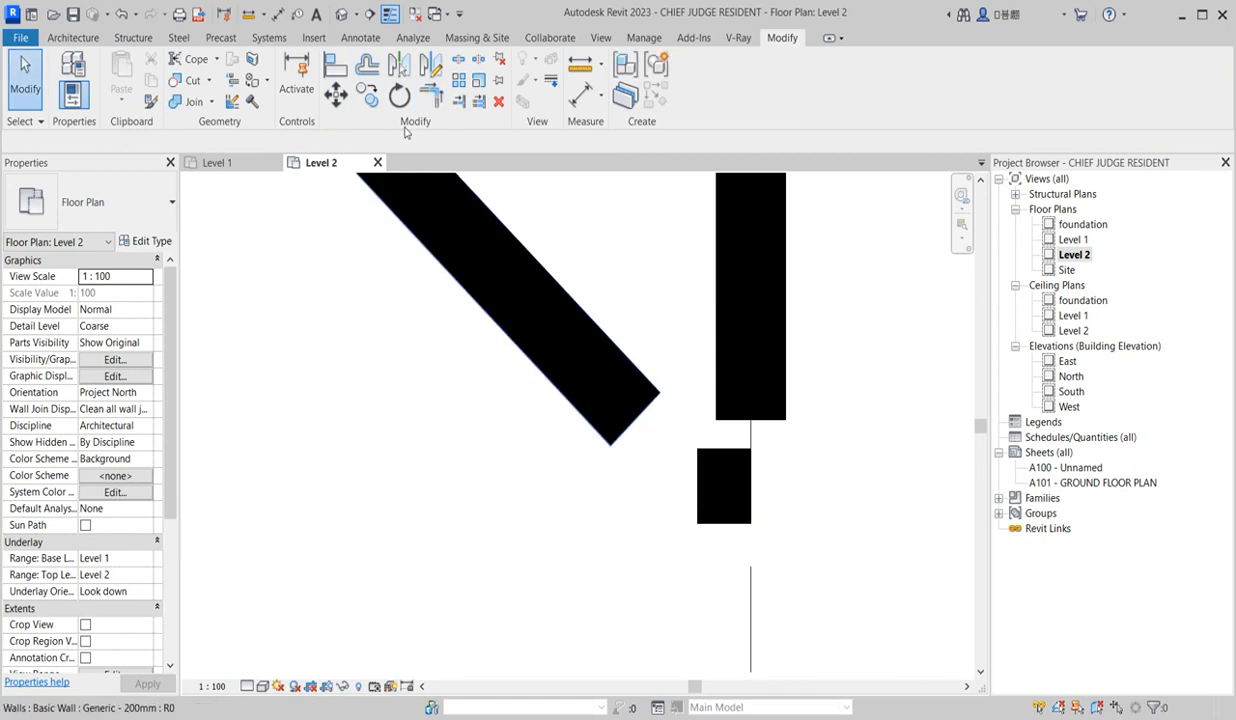
- Trim/extend the diagonal wall and the grid 3 wall to the short horizontal wall, closing the blunt corner
left_click(431, 96)
left_click(524, 359)
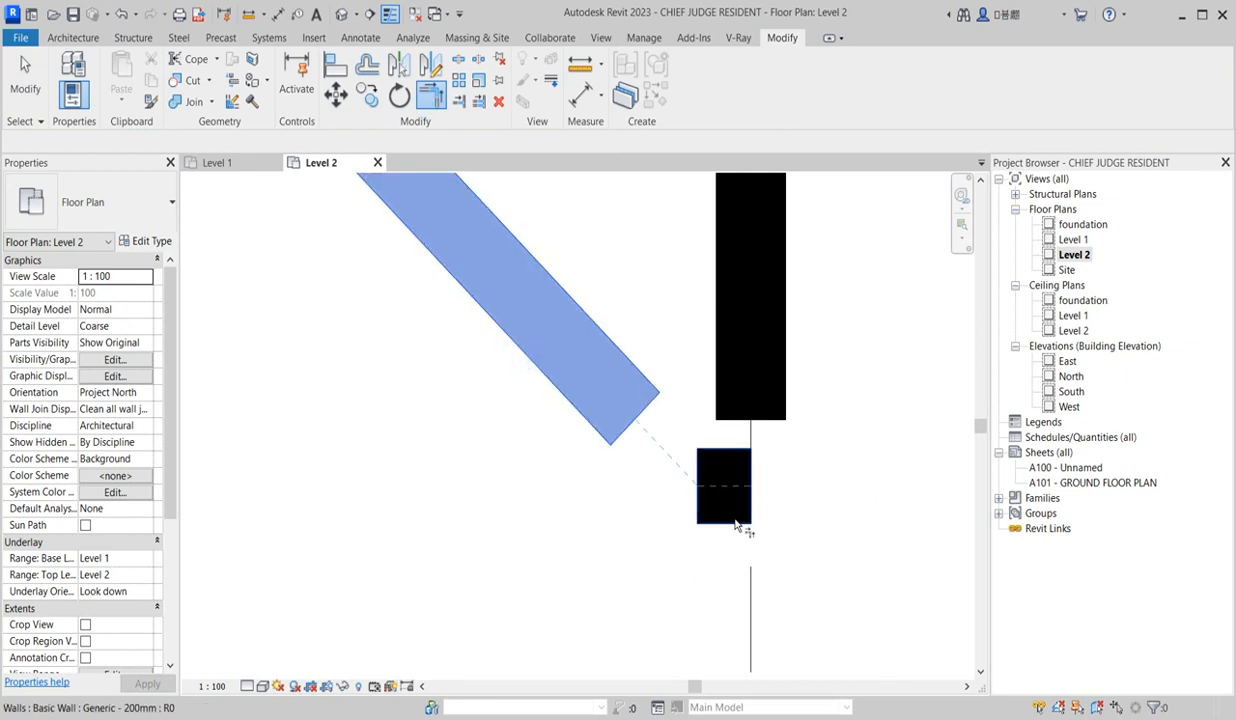
left_click(738, 497)
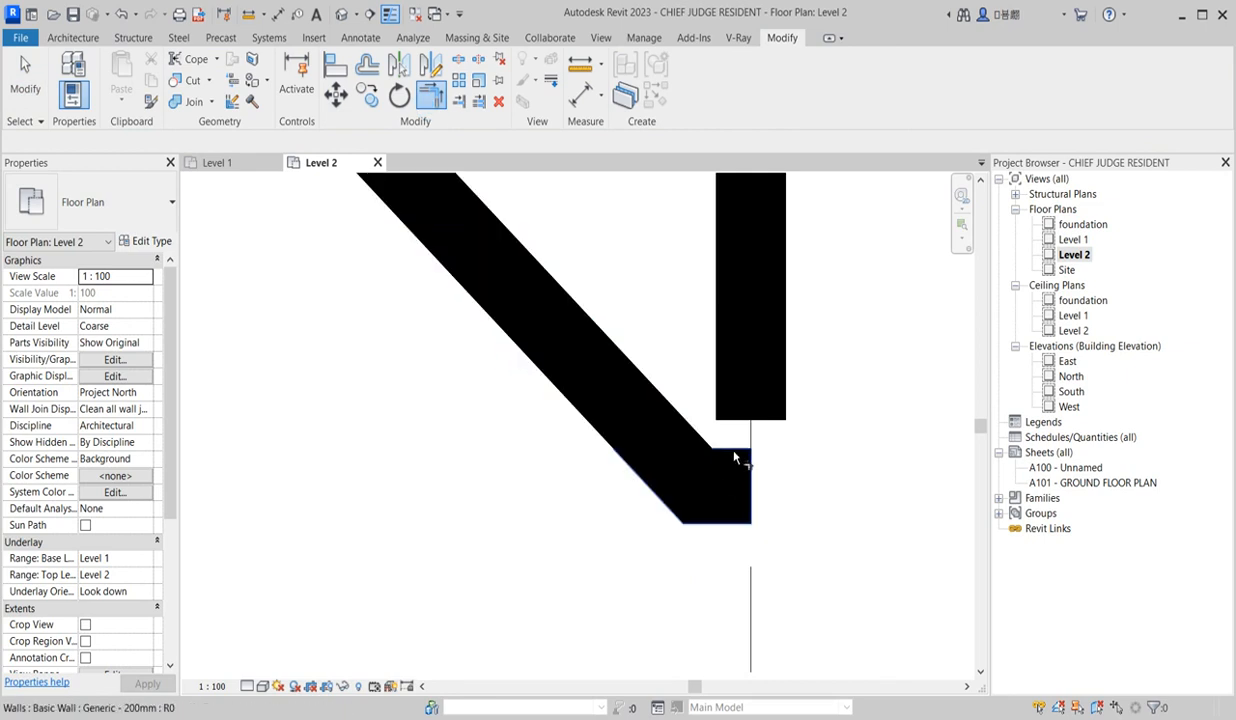
left_click(727, 448)
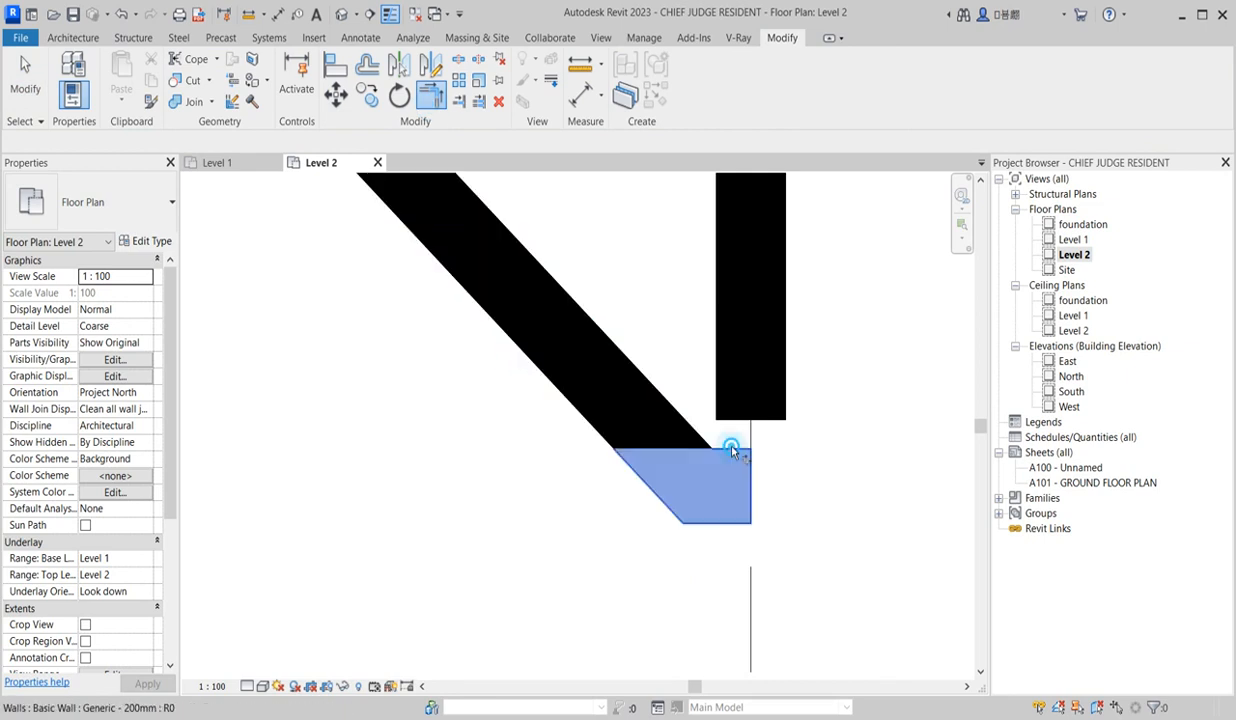
left_click(725, 375)
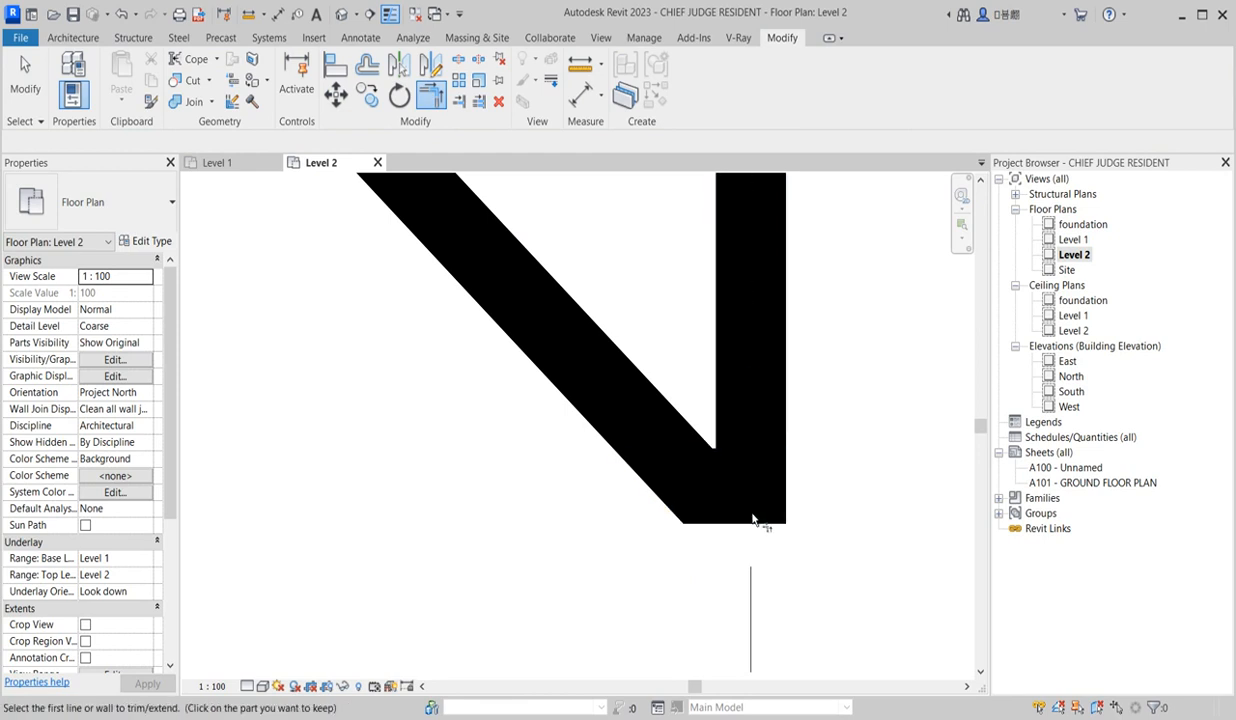
scroll(760, 560, "down", 3)
key("Escape")
- Examine the blunted wall corner at grid 3 and its surroundings in the Level 2 plan
scroll(640, 565, "down", 3)
scroll(667, 553, "up", 3)
scroll(667, 553, "down", 5)
scroll(549, 594, "up", 3)
scroll(551, 527, "down", 2)
scroll(552, 528, "down", 3)
scroll(595, 538, "up", 4)
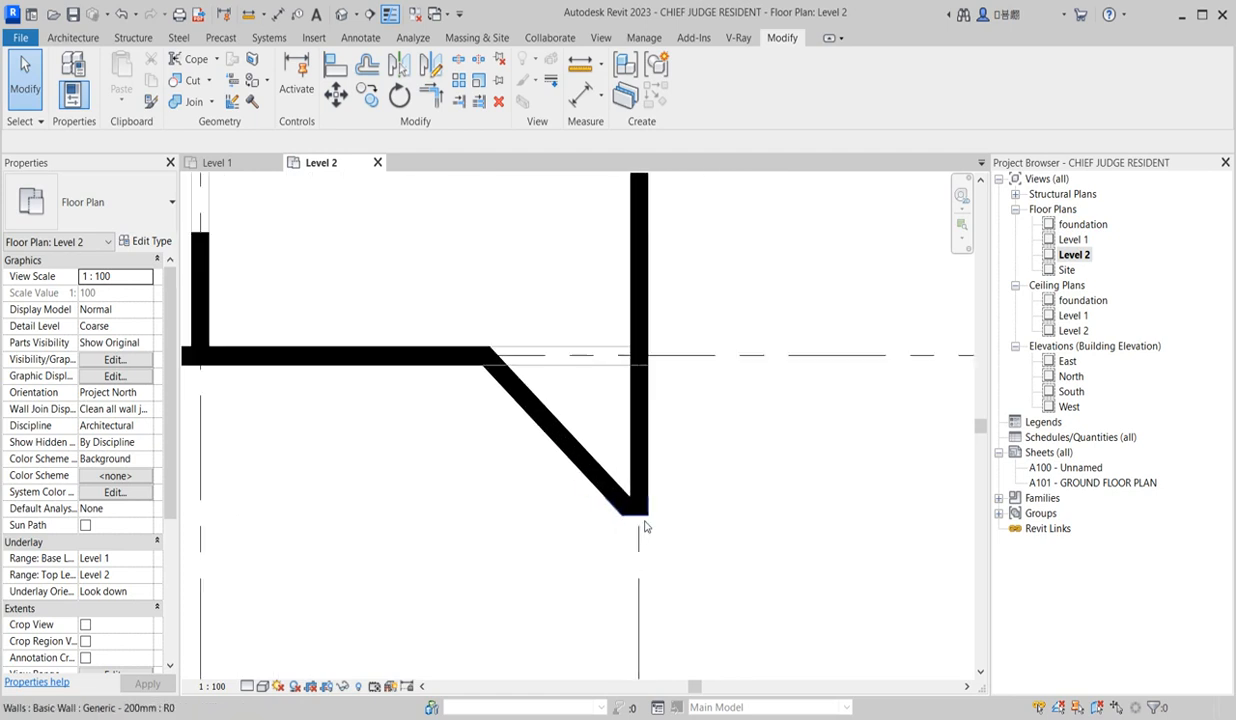
scroll(645, 527, "down", 4)
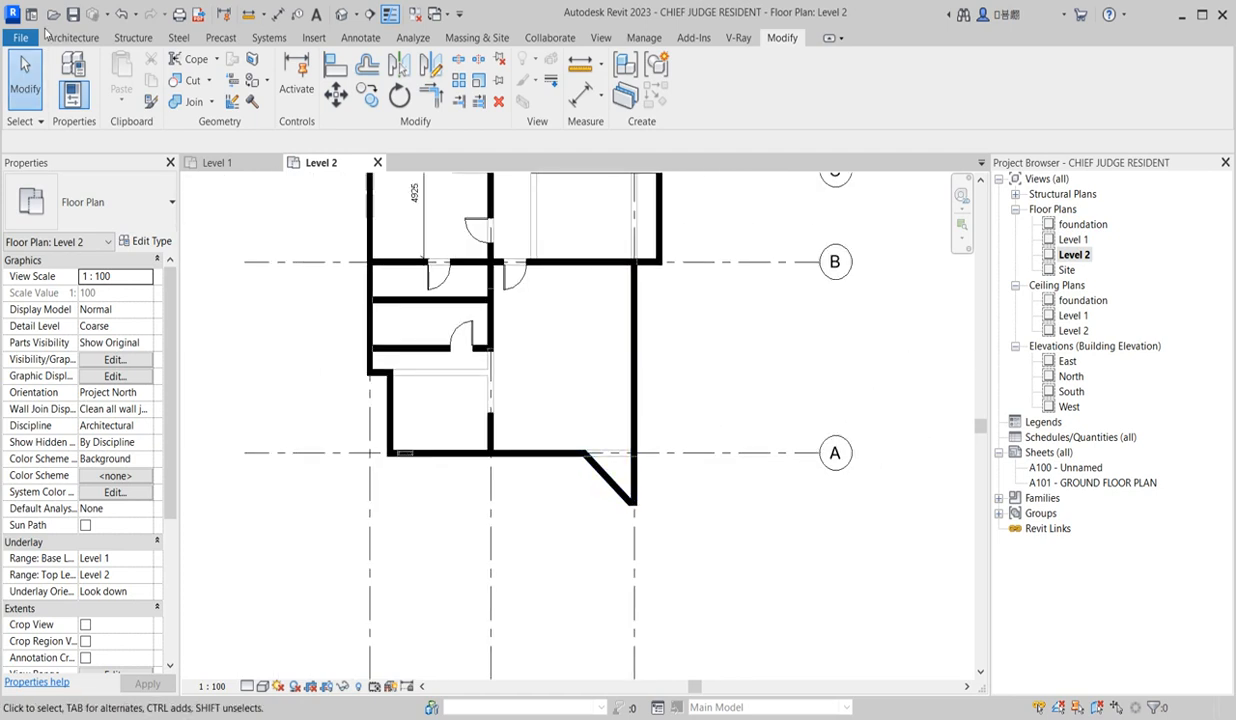
- Start a Generic 150mm floor on Level 2 and pick boundary lines along the outer faces of the north walls around grid E
left_click(75, 38)
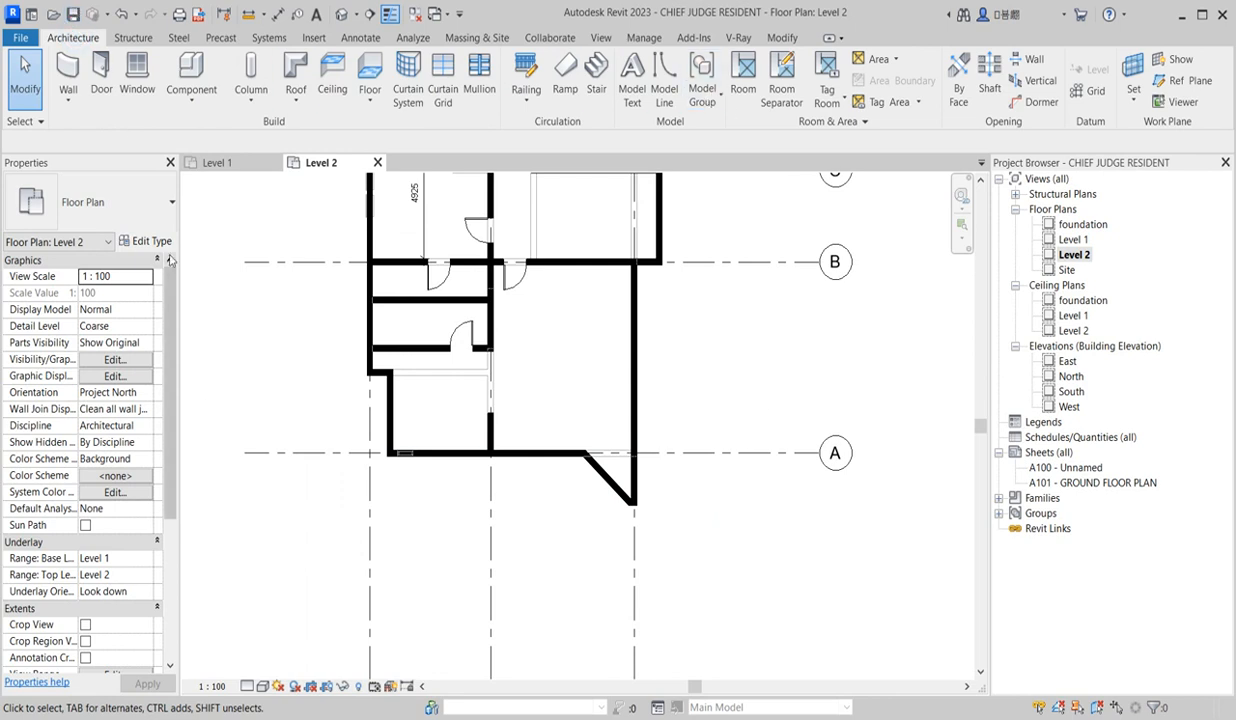
left_click(369, 97)
left_click(422, 129)
scroll(466, 478, "down", 5)
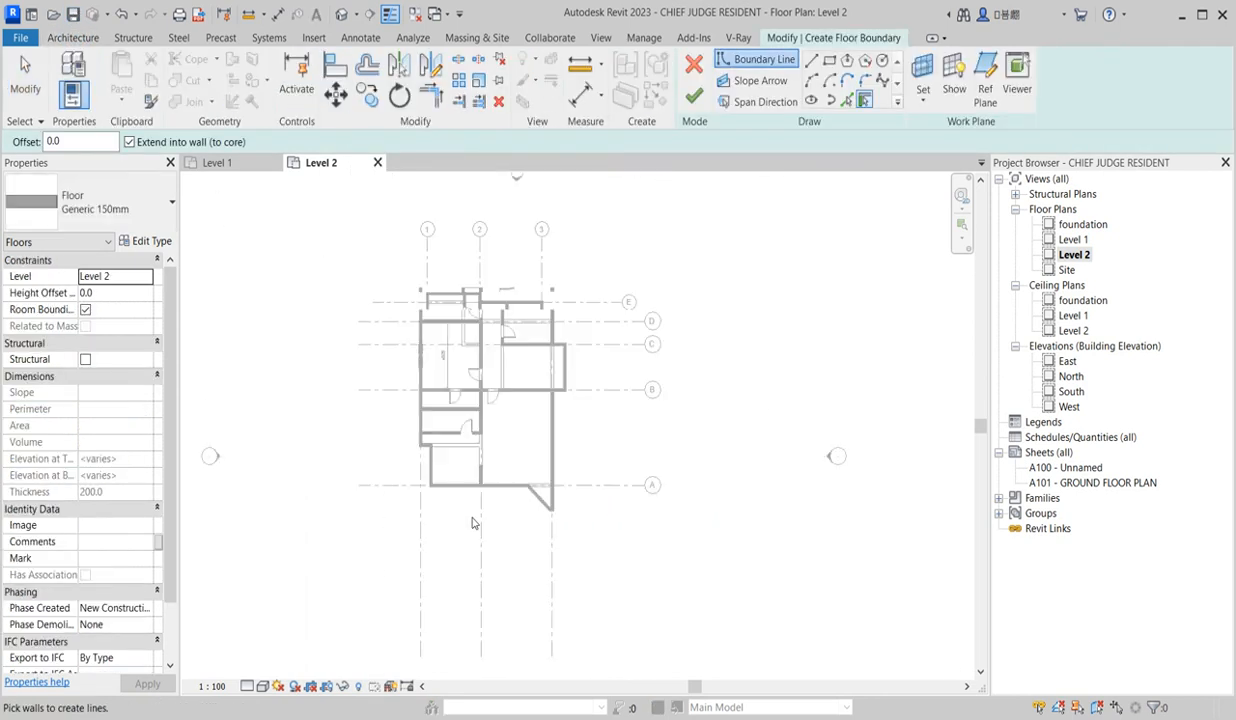
left_click(847, 100)
scroll(465, 285, "up", 3)
left_click(445, 296)
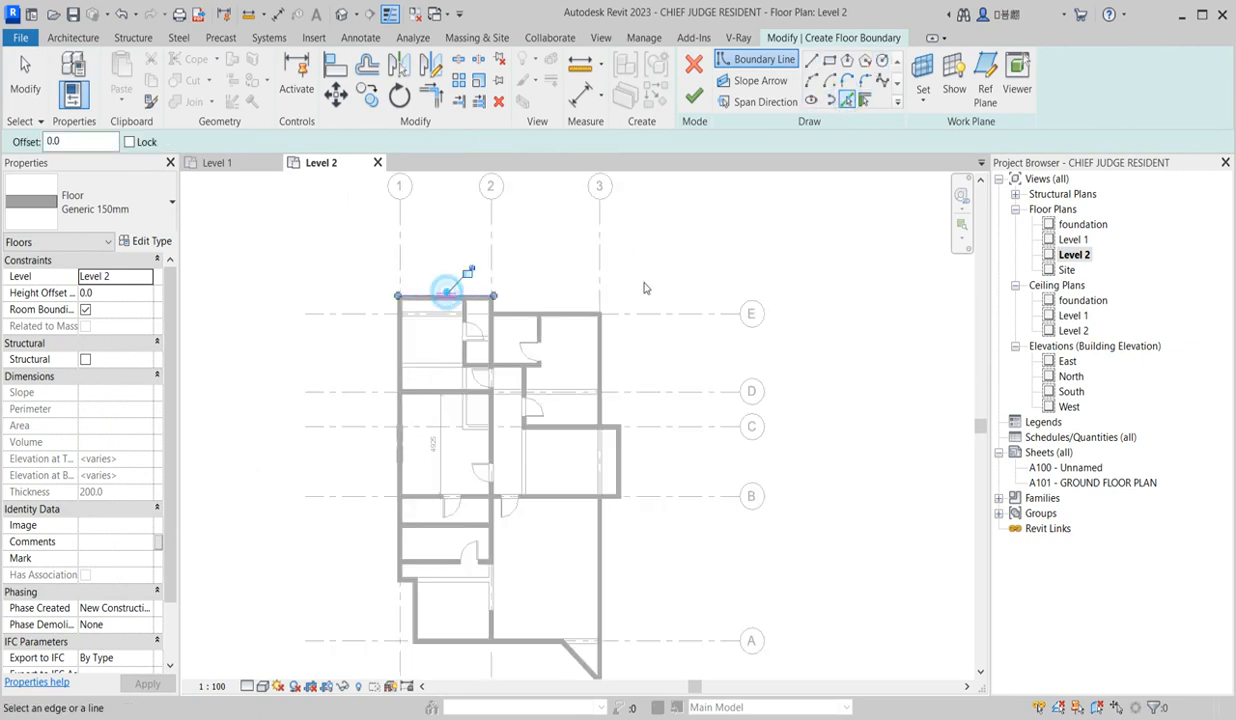
scroll(497, 312, "up", 5)
left_click(484, 279)
left_click(557, 303)
- Pick floor boundary lines along the outer faces of the east walls, around the projection between grids C and B and down grid 3
scroll(720, 285, "down", 4)
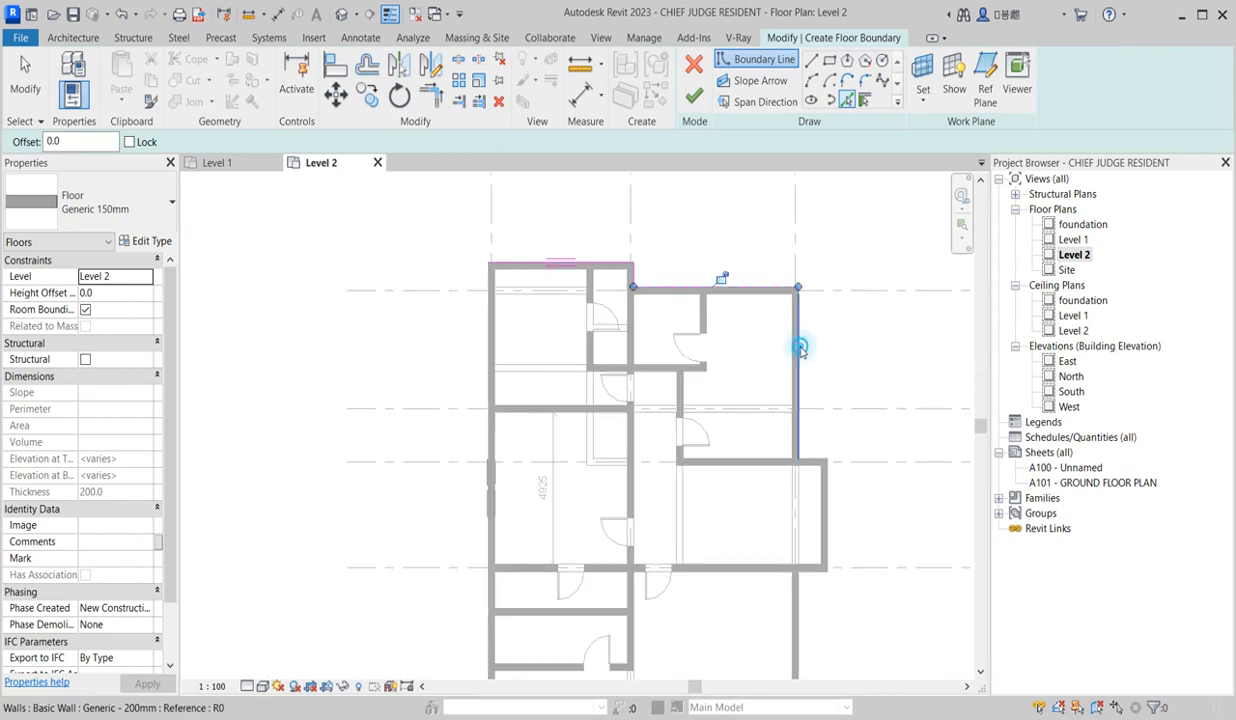
left_click(800, 352)
scroll(807, 455, "up", 4)
left_click(851, 502)
scroll(730, 345, "down", 3)
scroll(735, 483, "up", 2)
left_click(773, 450)
left_click(751, 481)
scroll(713, 402, "down", 3)
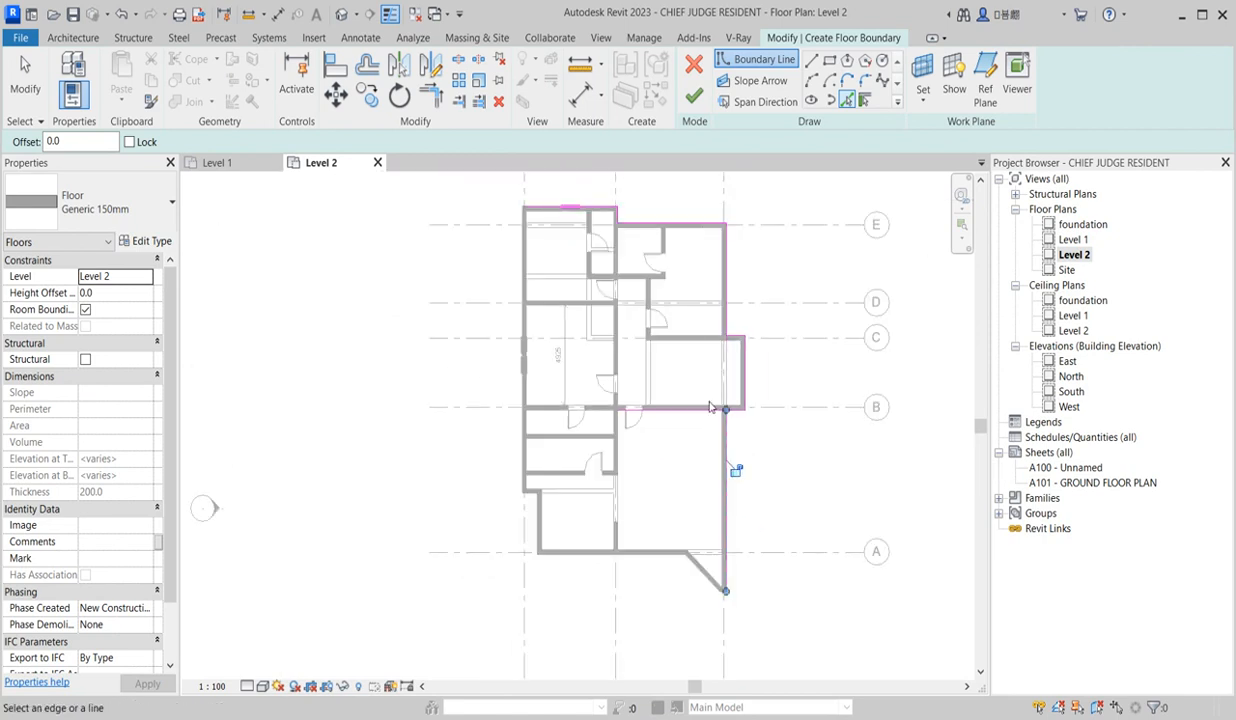
- Add floor boundary lines along the blunt corner at grid 3 and the outer faces of the stepped west walls
scroll(691, 617, "up", 3)
scroll(735, 575, "up", 5)
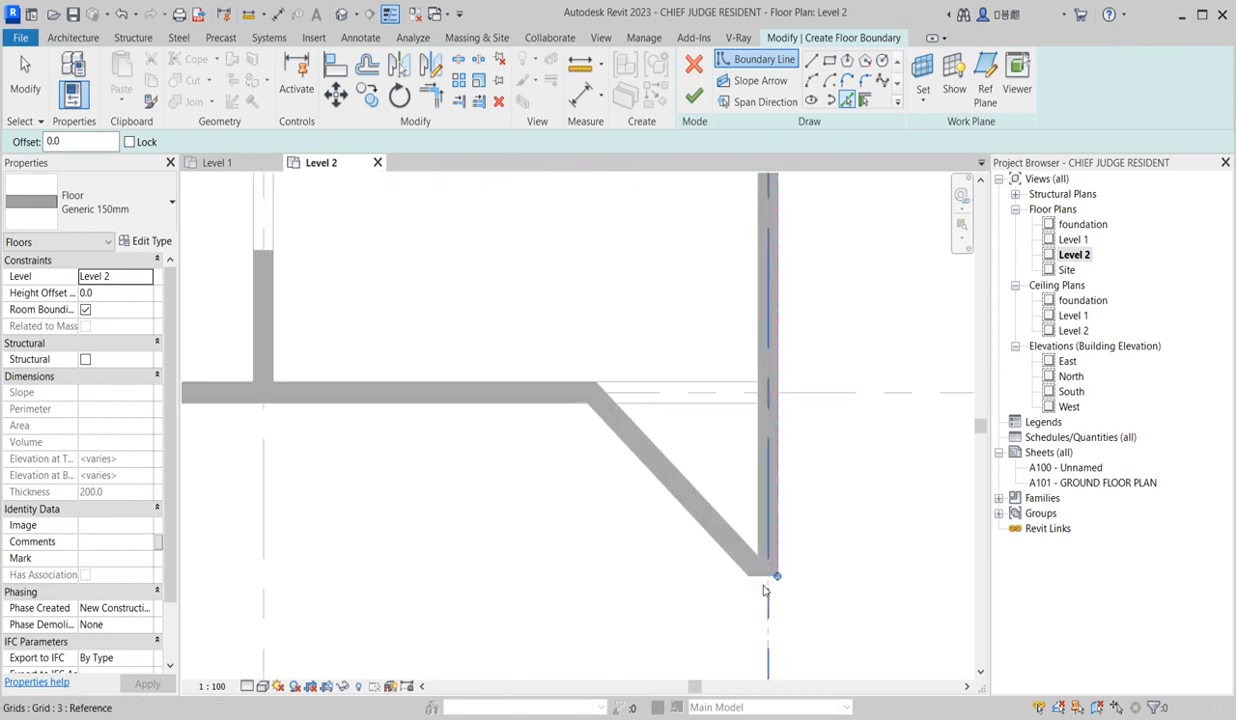
scroll(760, 572, "down", 3)
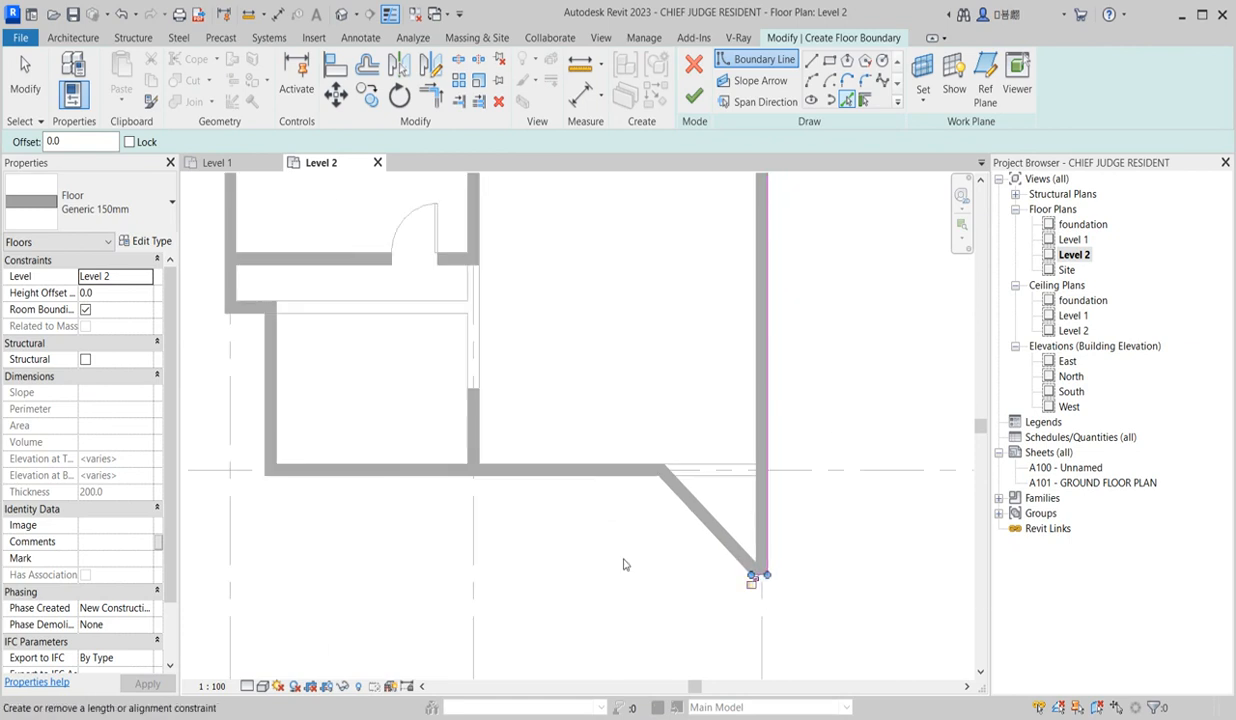
left_click(258, 415)
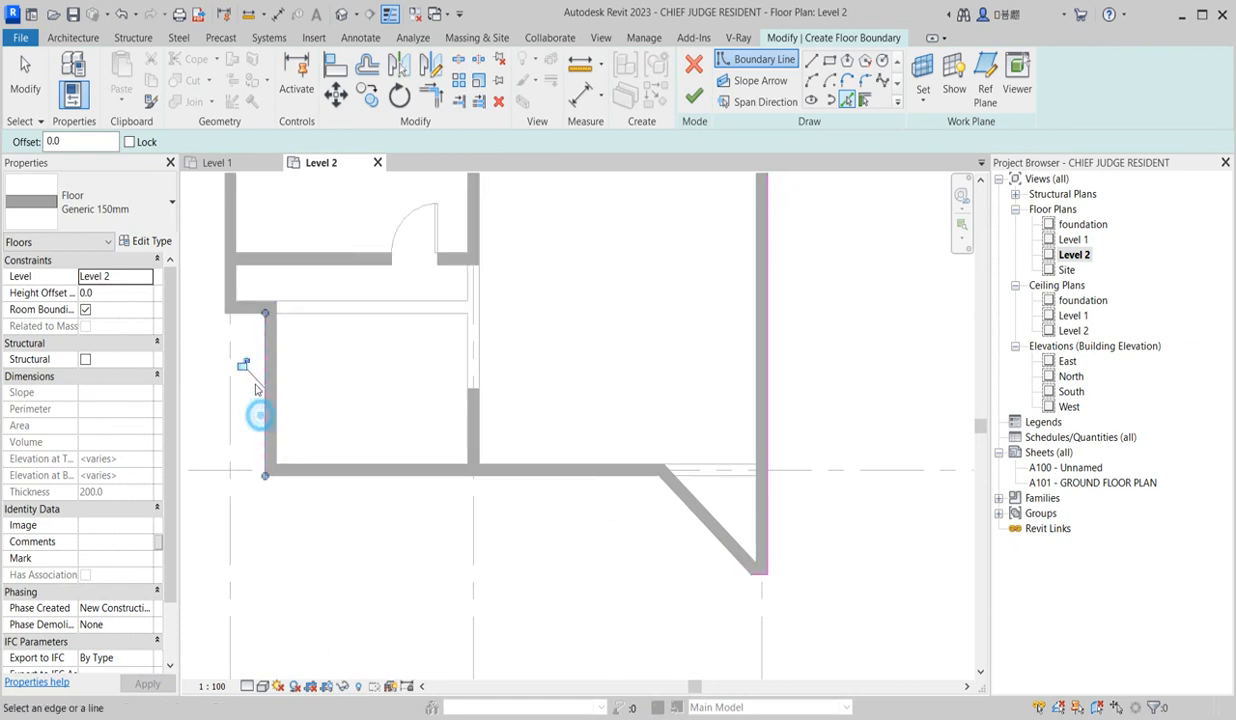
left_click(247, 310)
left_click(228, 250)
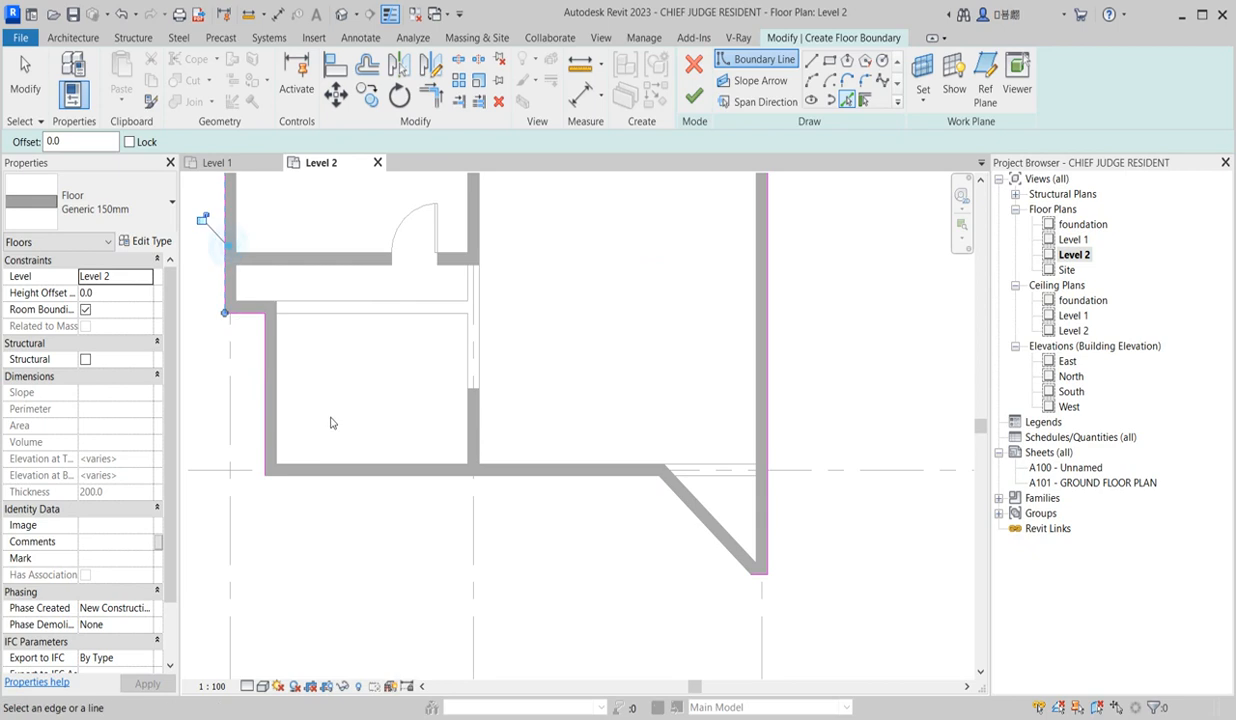
scroll(288, 350, "down", 5)
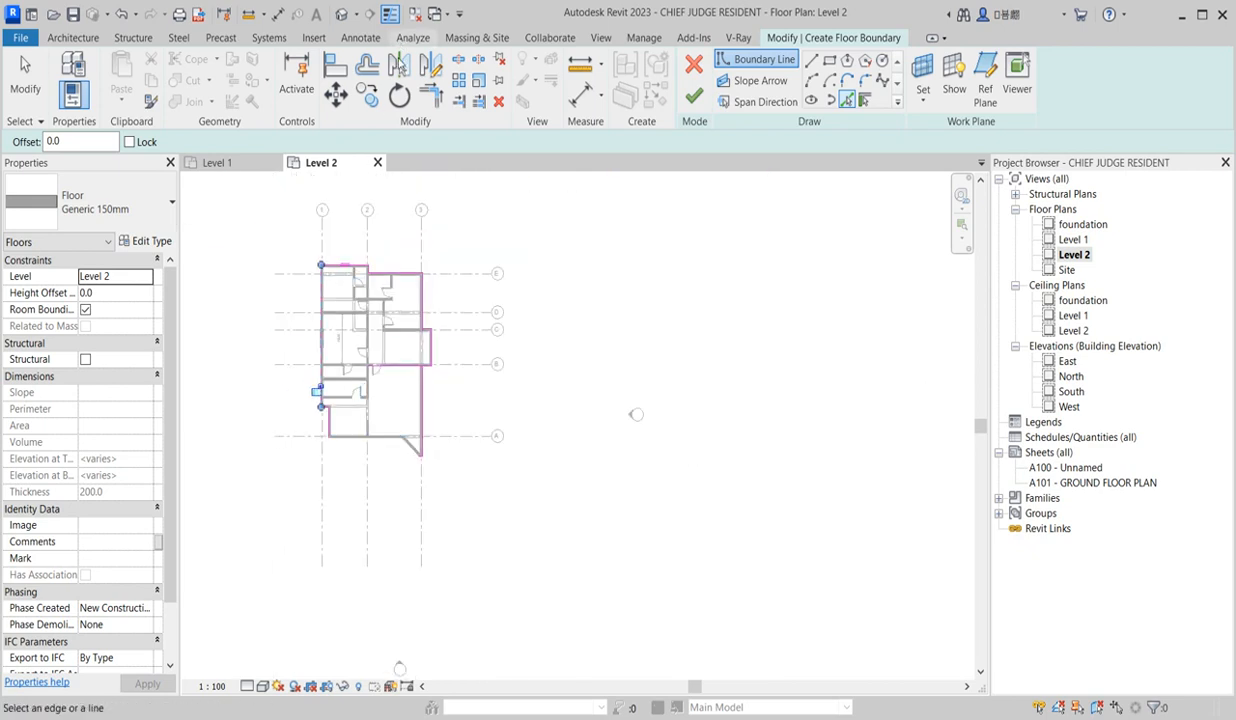
scroll(433, 80, "up", 1)
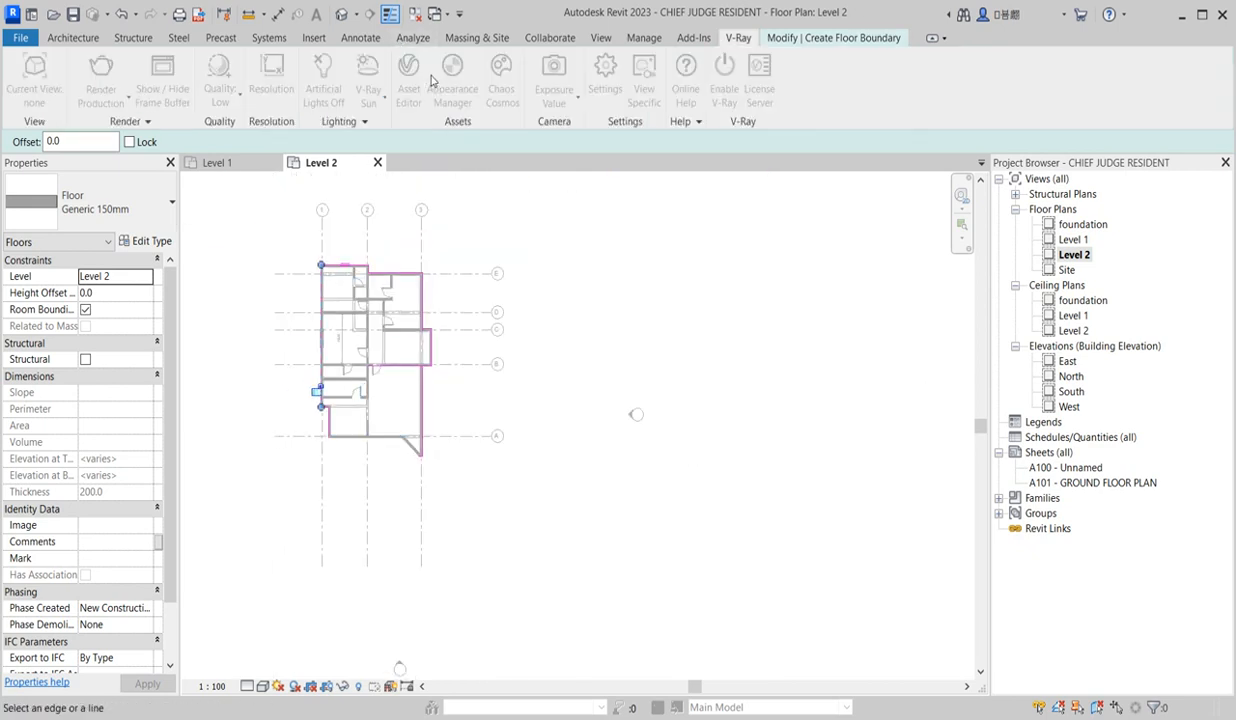
left_click(60, 38)
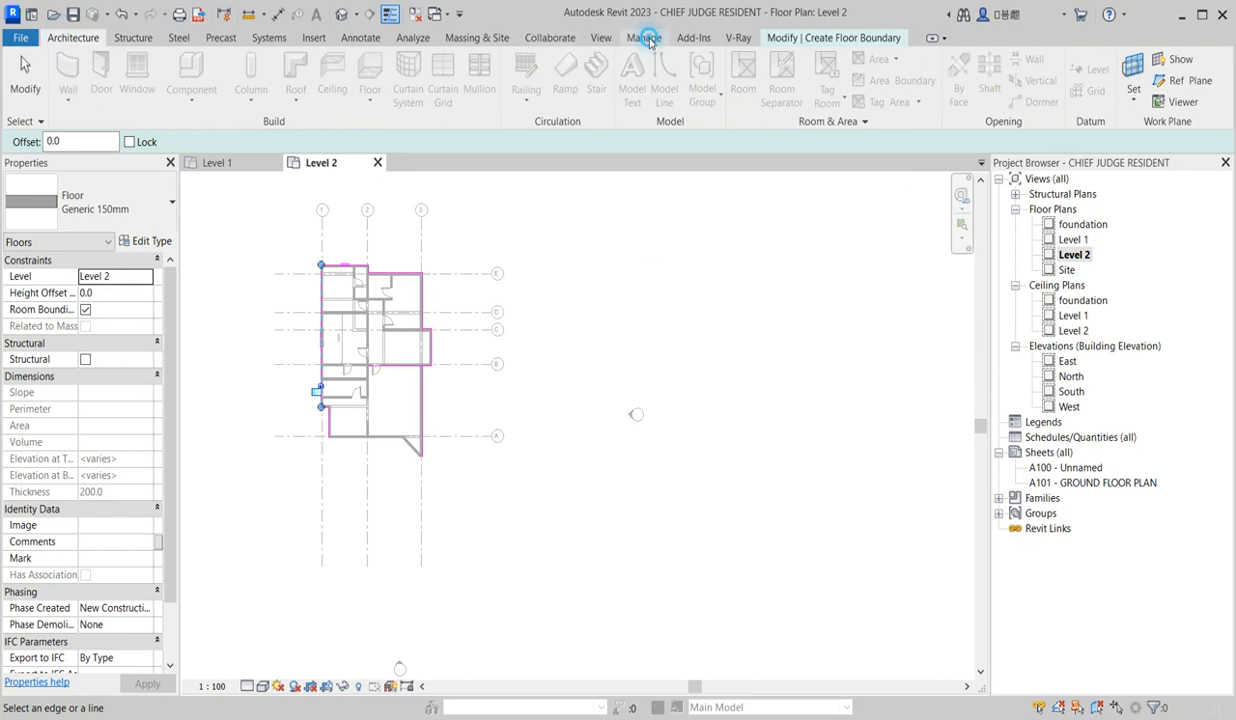
left_click(818, 40)
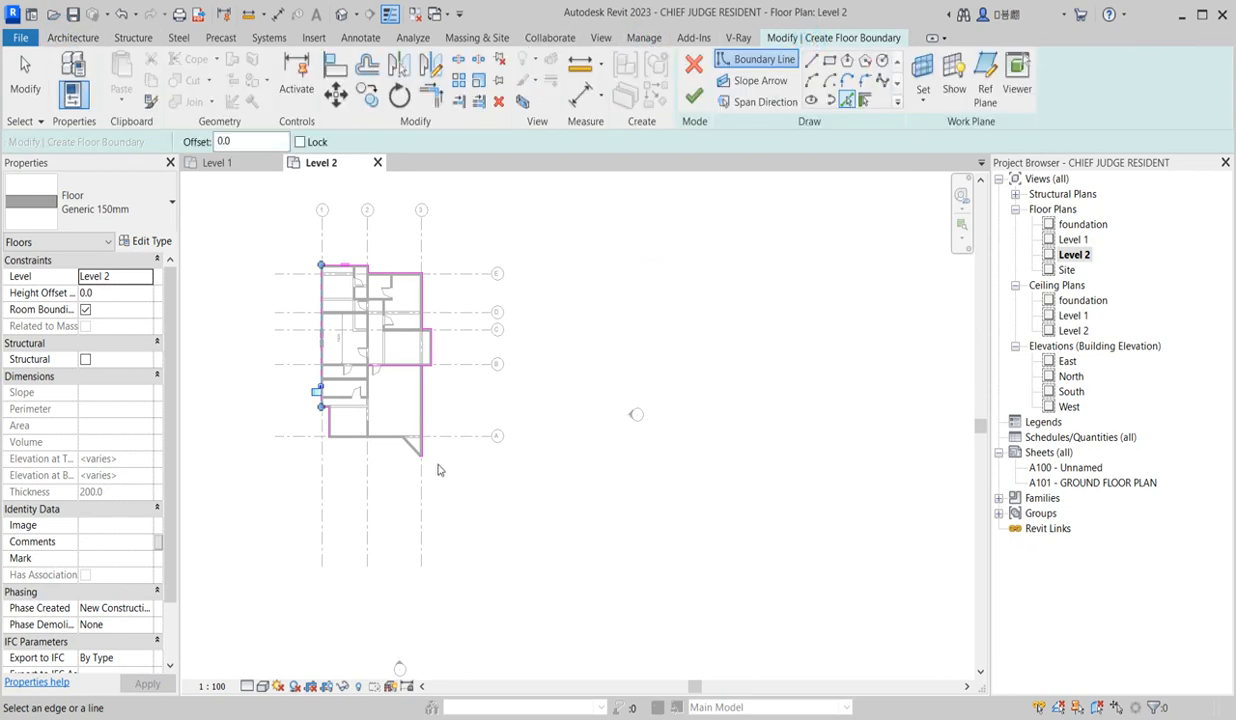
- Trim/extend the short boundary line at the blunt corner to the southwest wall's boundary line, closing the floor's front edge
scroll(437, 470, "up", 5)
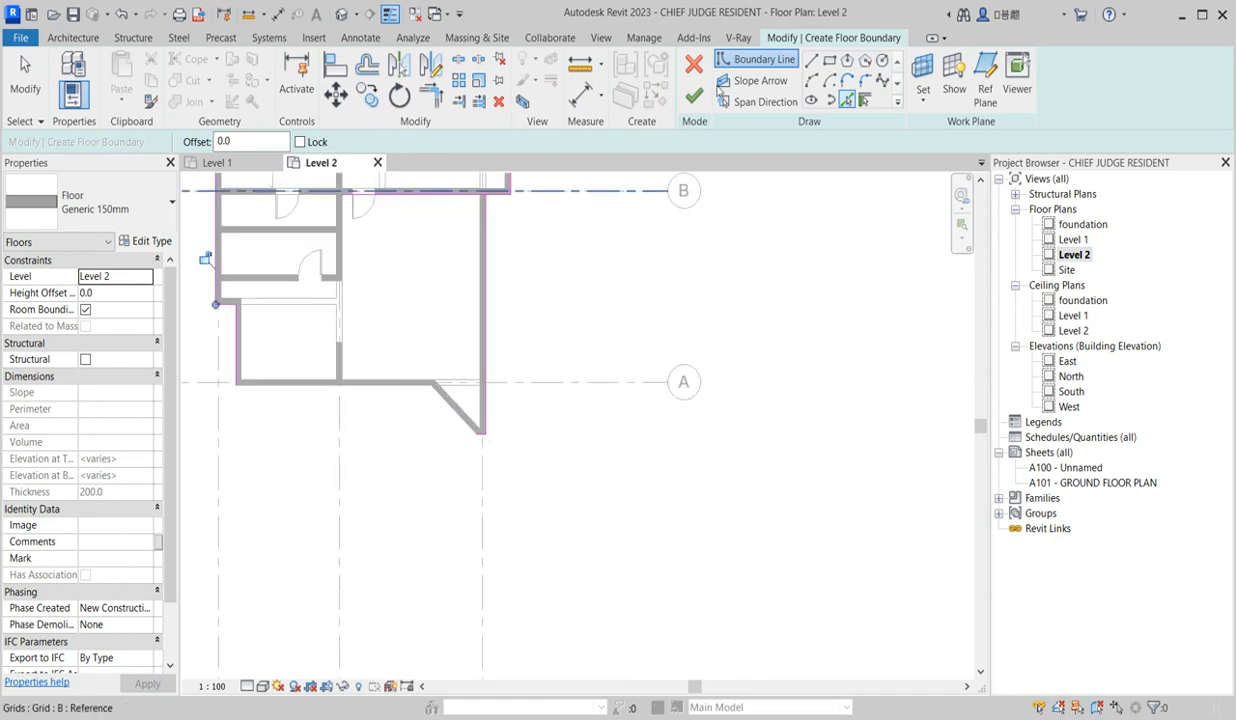
left_click(431, 95)
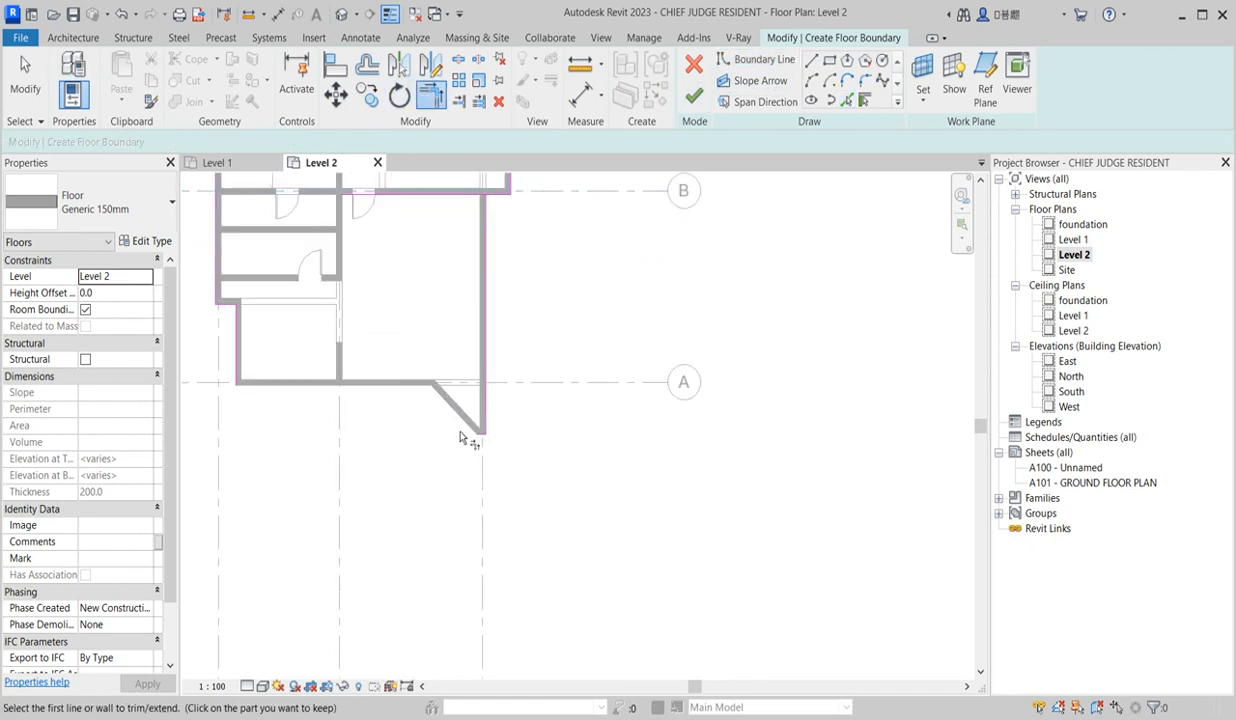
left_click(483, 433)
left_click(234, 339)
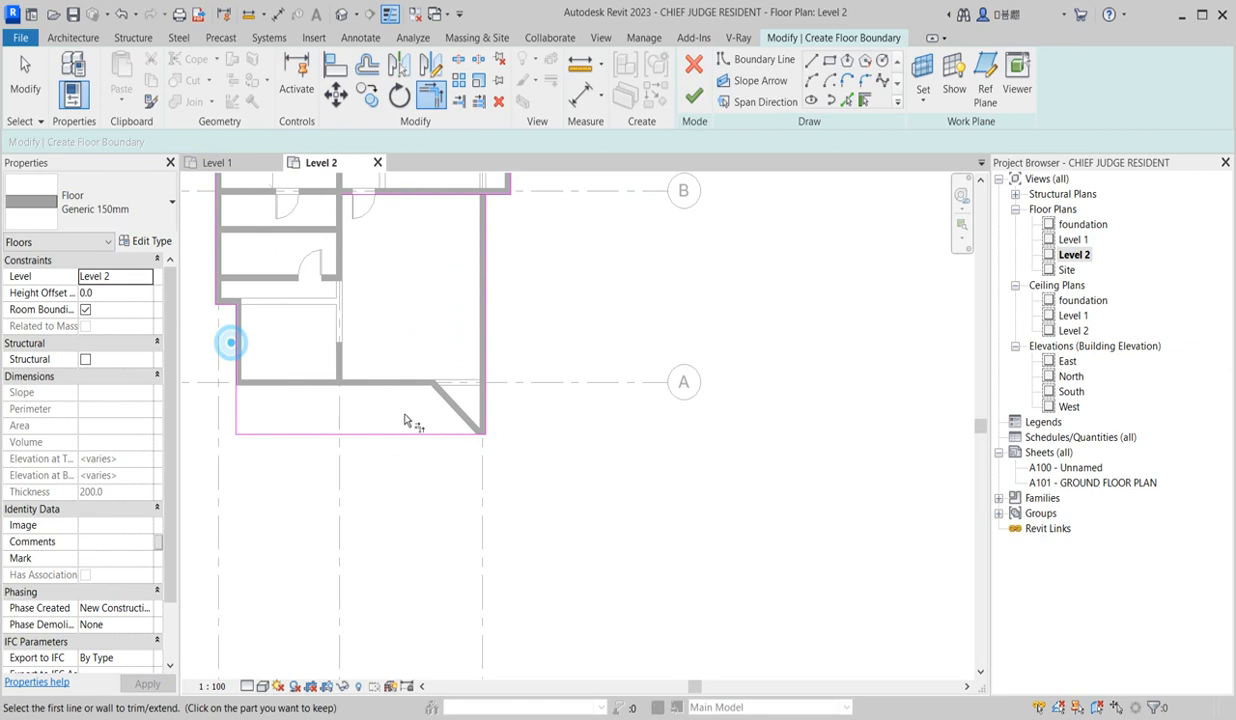
scroll(455, 440, "down", 3)
scroll(458, 350, "up", 3)
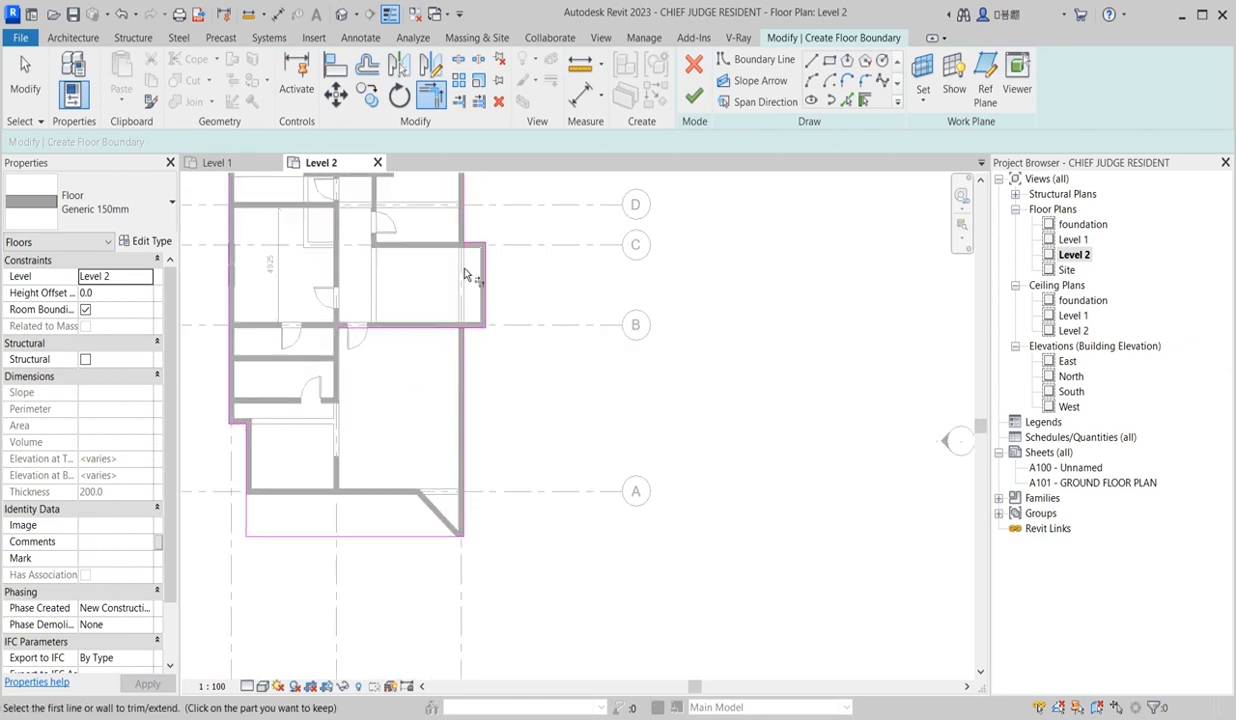
- Trim the floor boundary lines into corners where the eastern projection meets the grid 3 walls at grids B and C
left_click(462, 350)
left_click(462, 332)
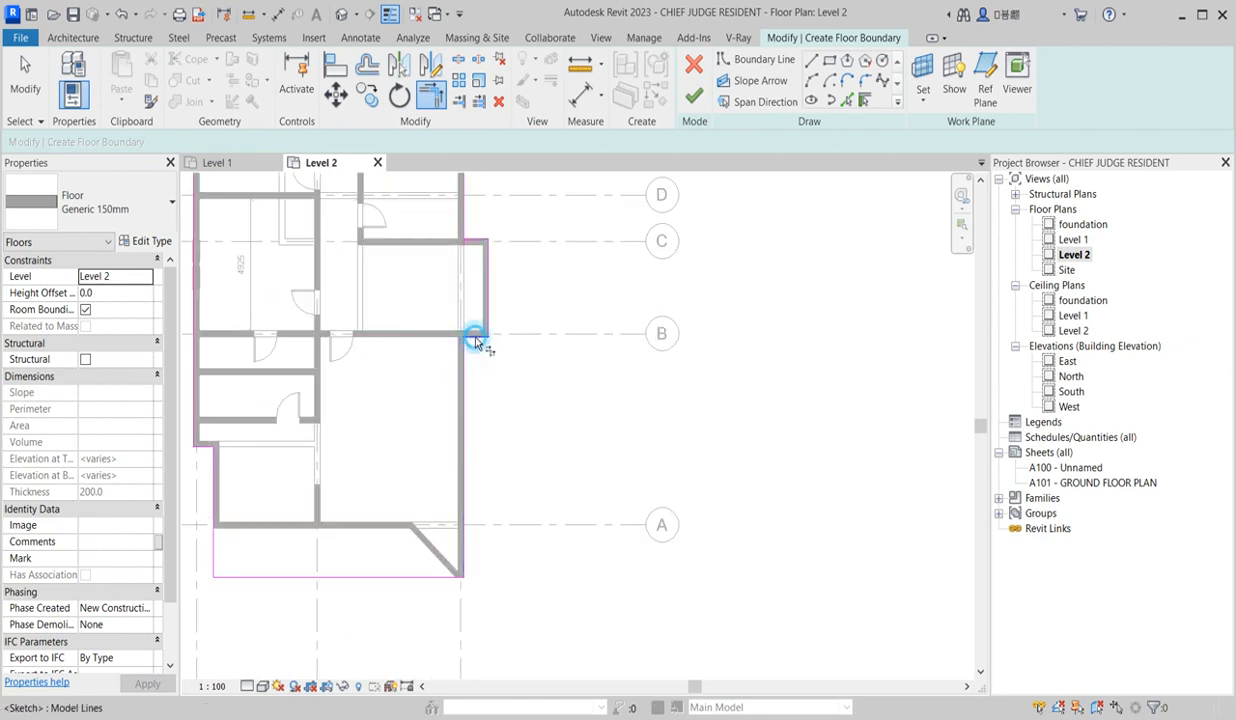
left_click(481, 237)
left_click(463, 200)
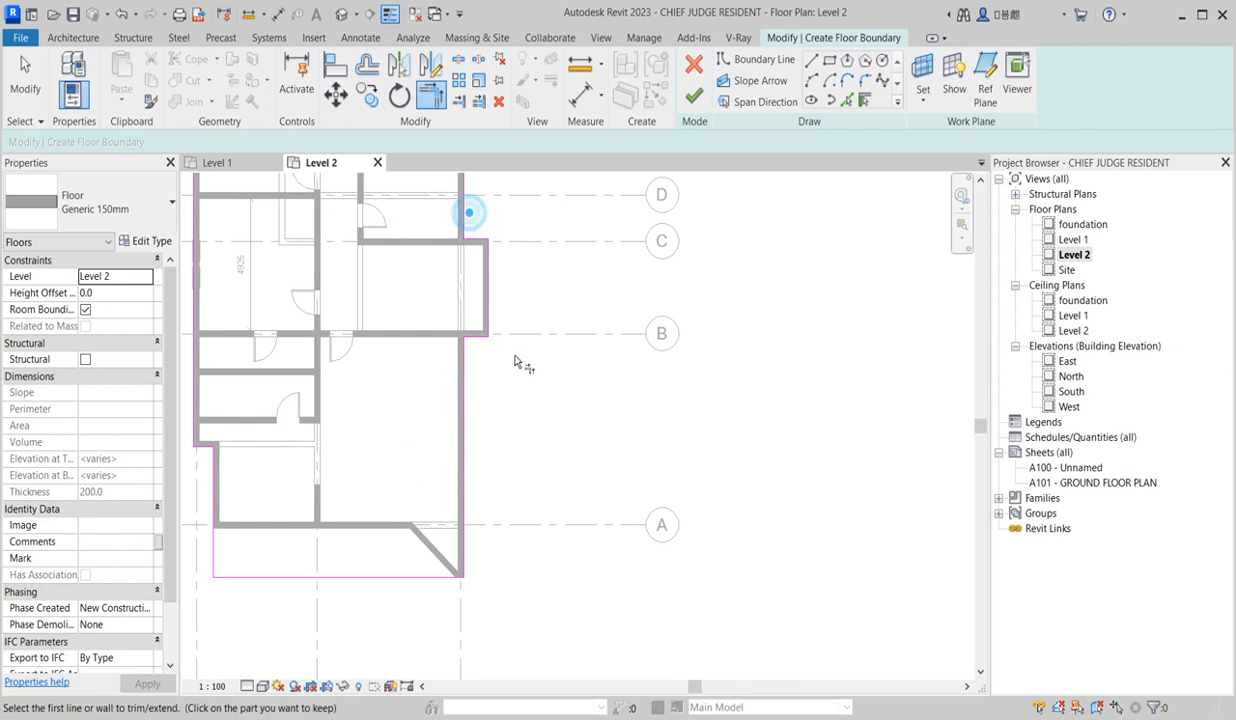
- Check the floor boundary around the plan, finish the sketch to create the Level 2 floor, and clear the selection
scroll(519, 386, "down", 3)
scroll(437, 277, "up", 3)
scroll(497, 280, "down", 3)
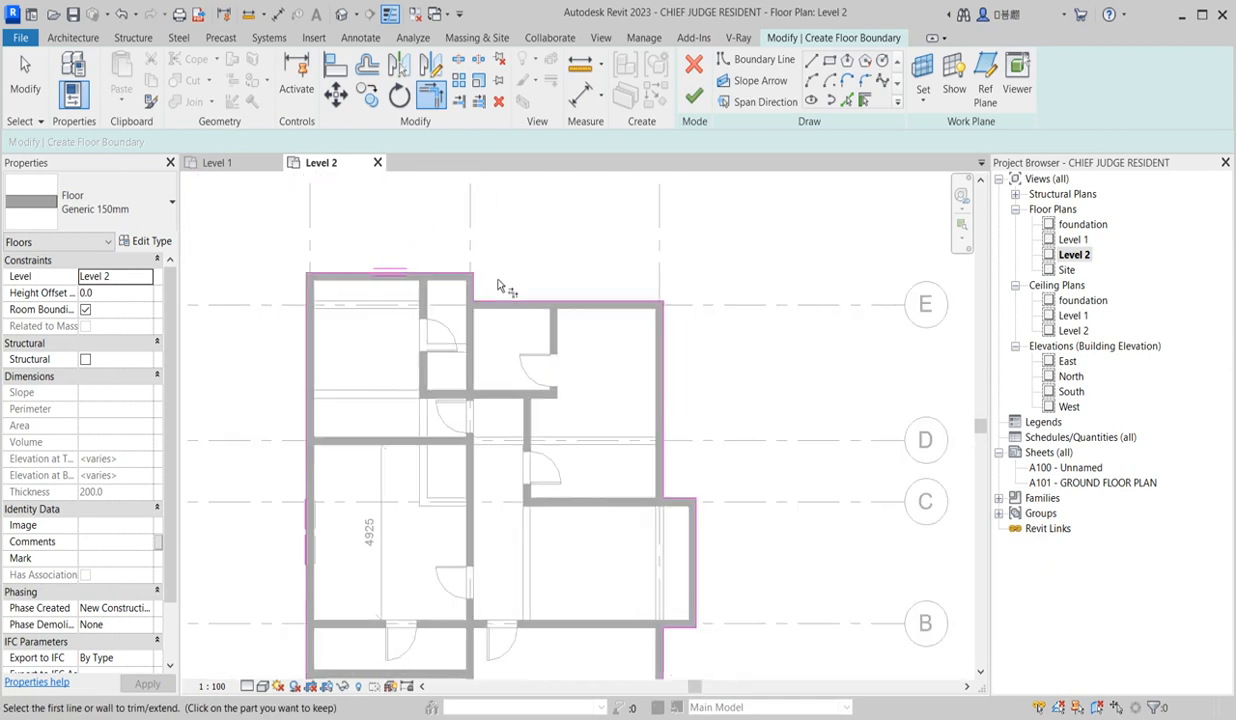
scroll(398, 562, "up", 3)
left_click(398, 557)
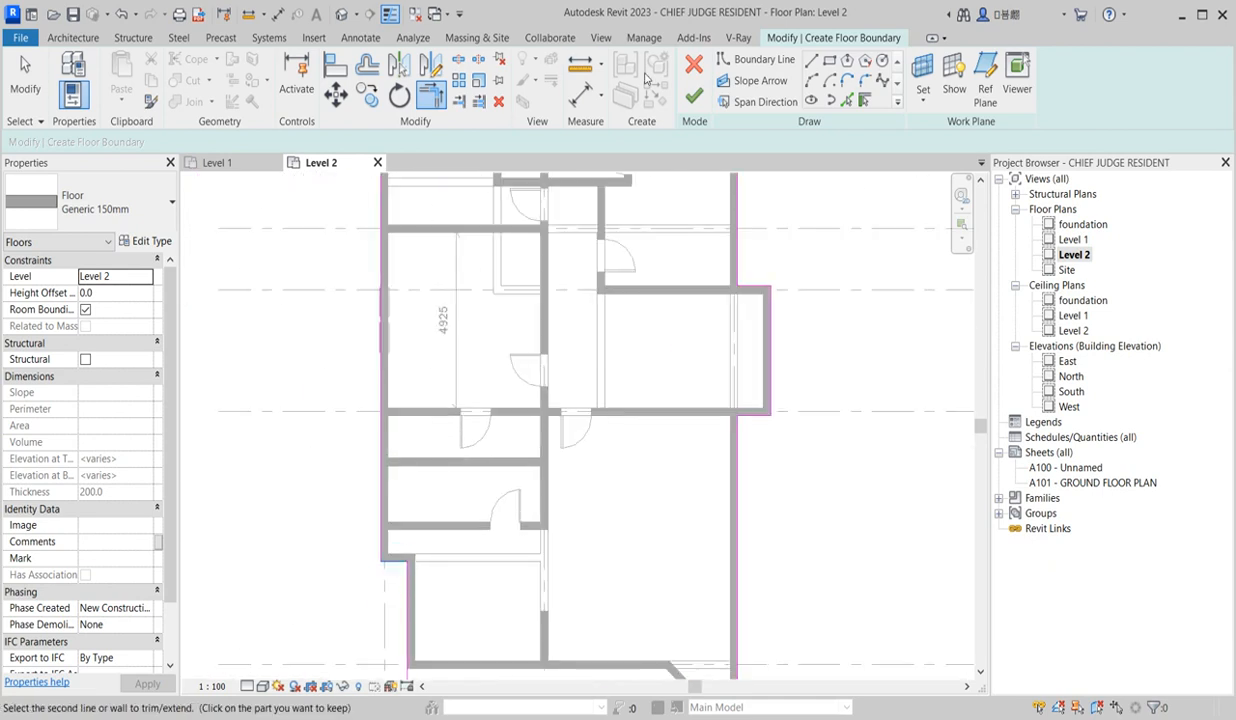
left_click(695, 95)
scroll(574, 480, "down", 4)
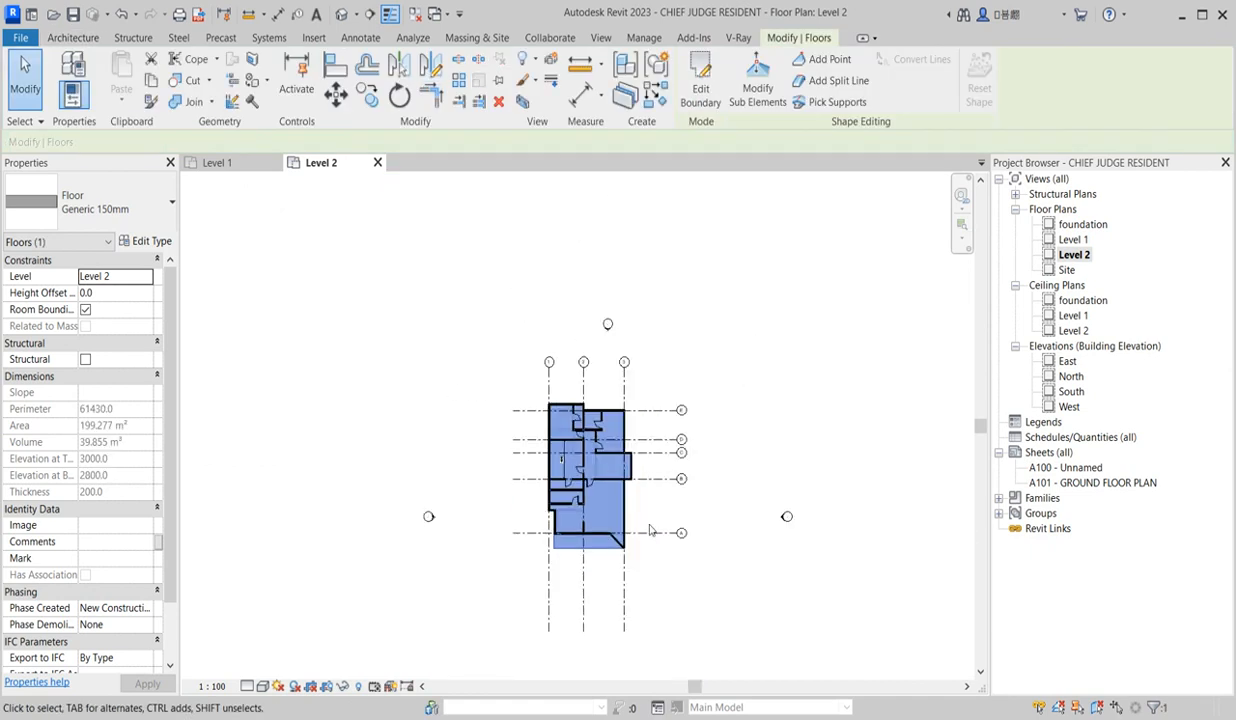
left_click(831, 490)
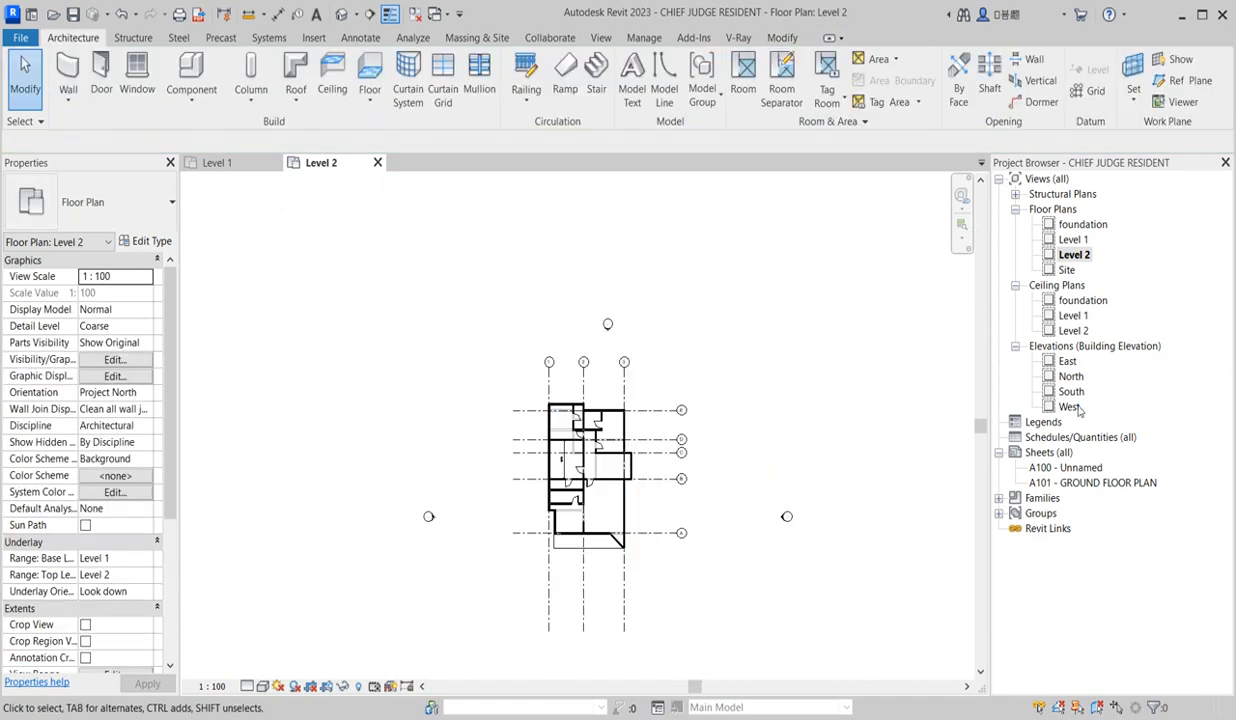
- Place a matching M_Single-Flush 0915 x 2134mm door in the grid A wall, about 1300 mm east of the grid 2 wall, opening outward
scroll(395, 507, "up", 6)
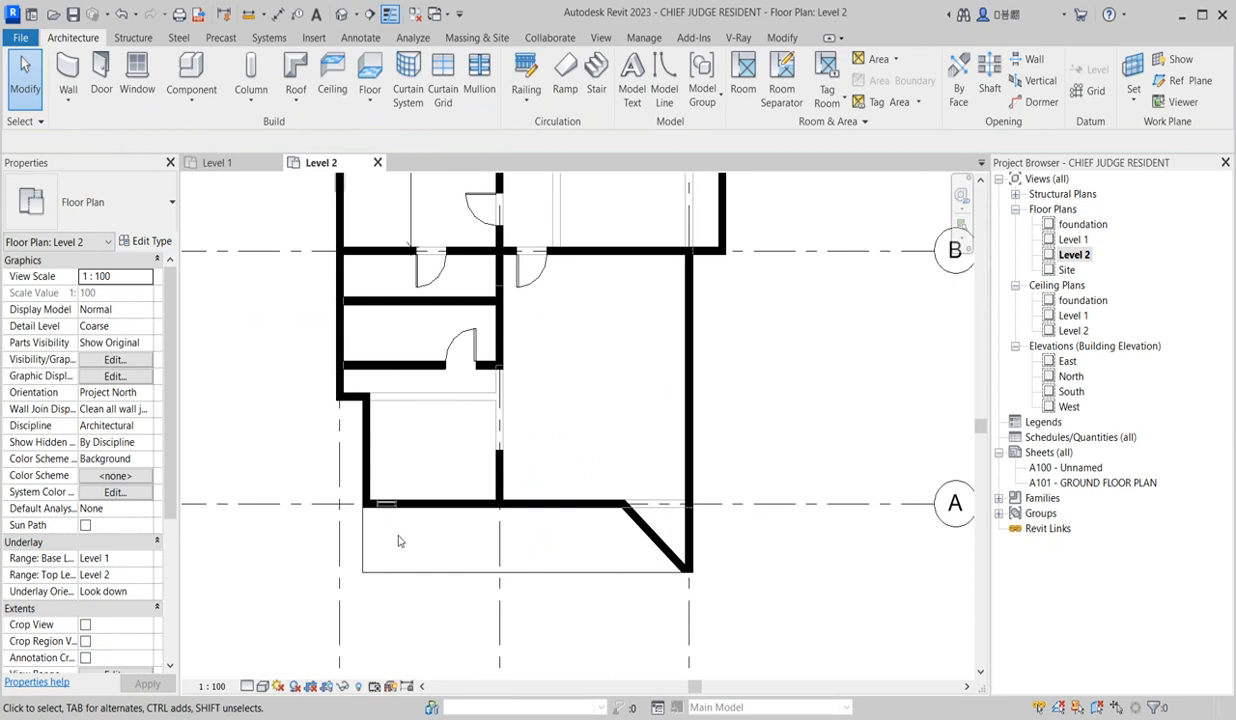
scroll(360, 485, "up", 3)
scroll(371, 510, "down", 6)
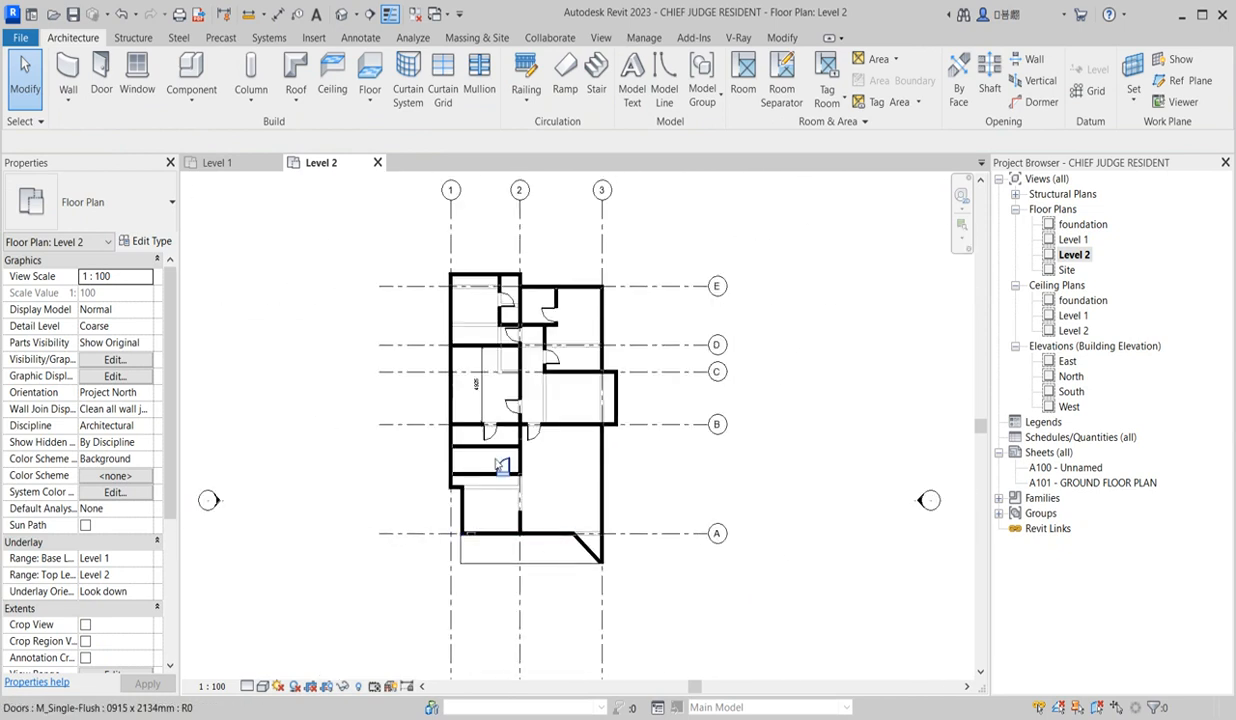
scroll(531, 473, "up", 5)
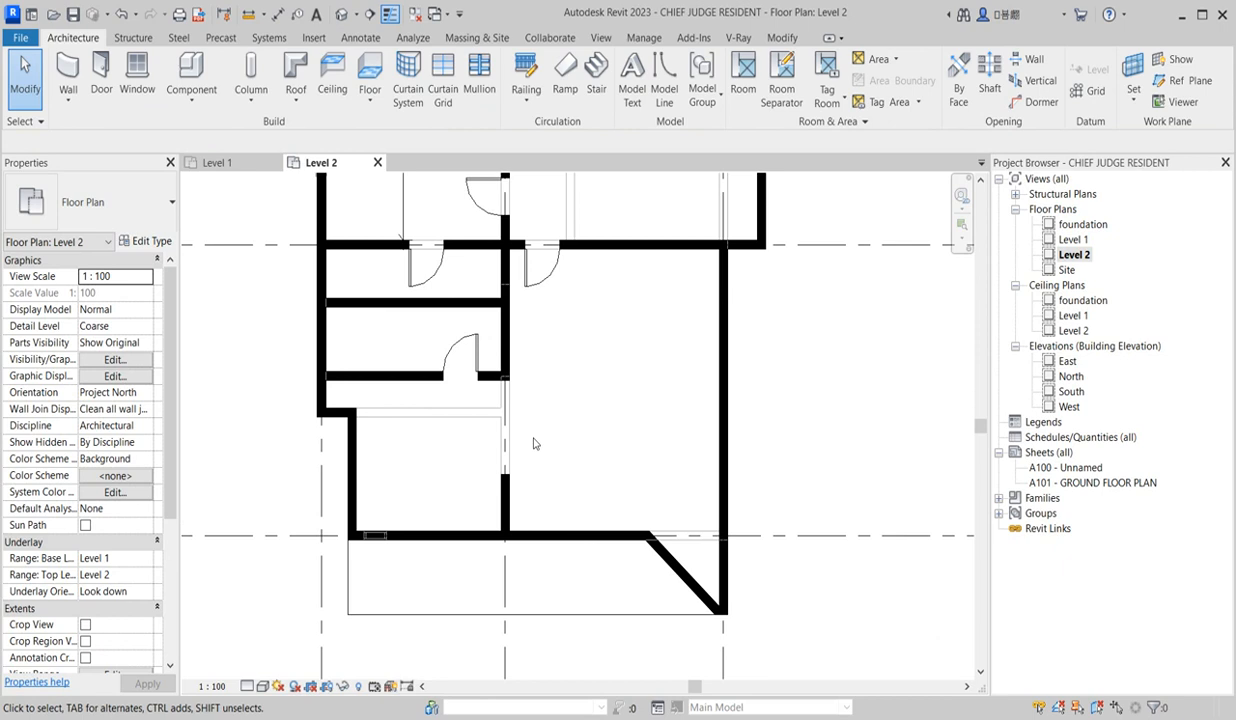
left_click(526, 270)
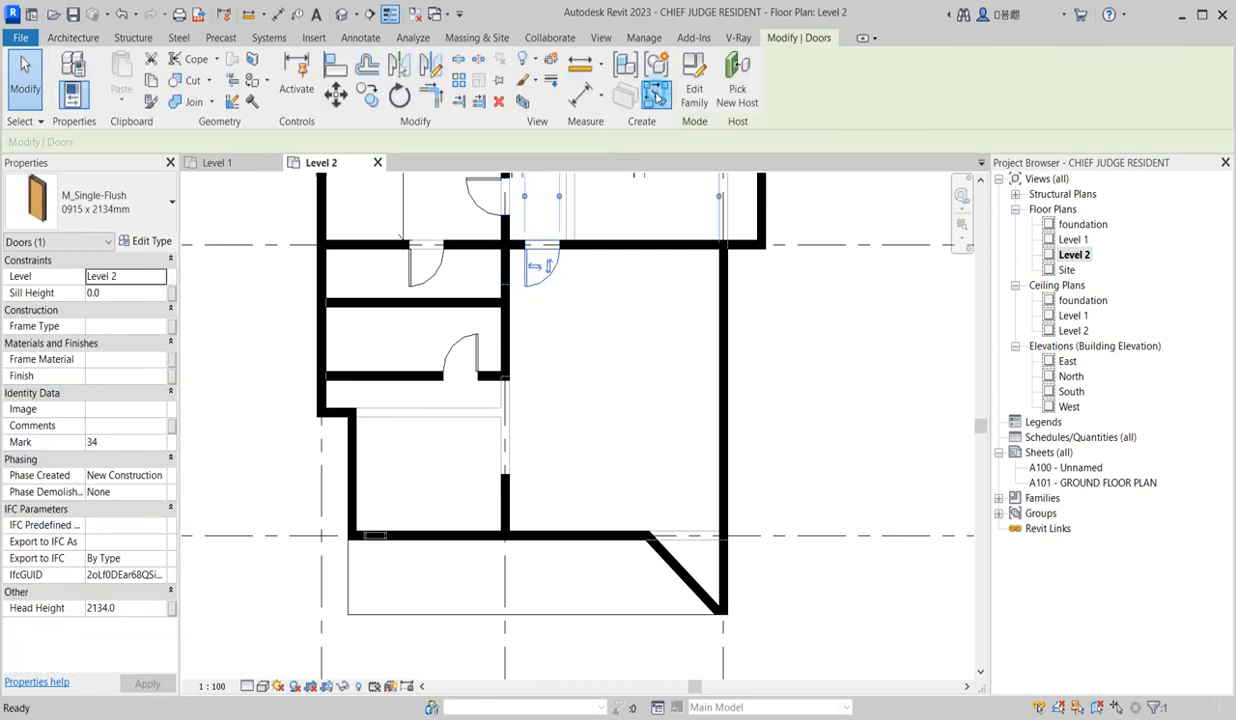
left_click(655, 93)
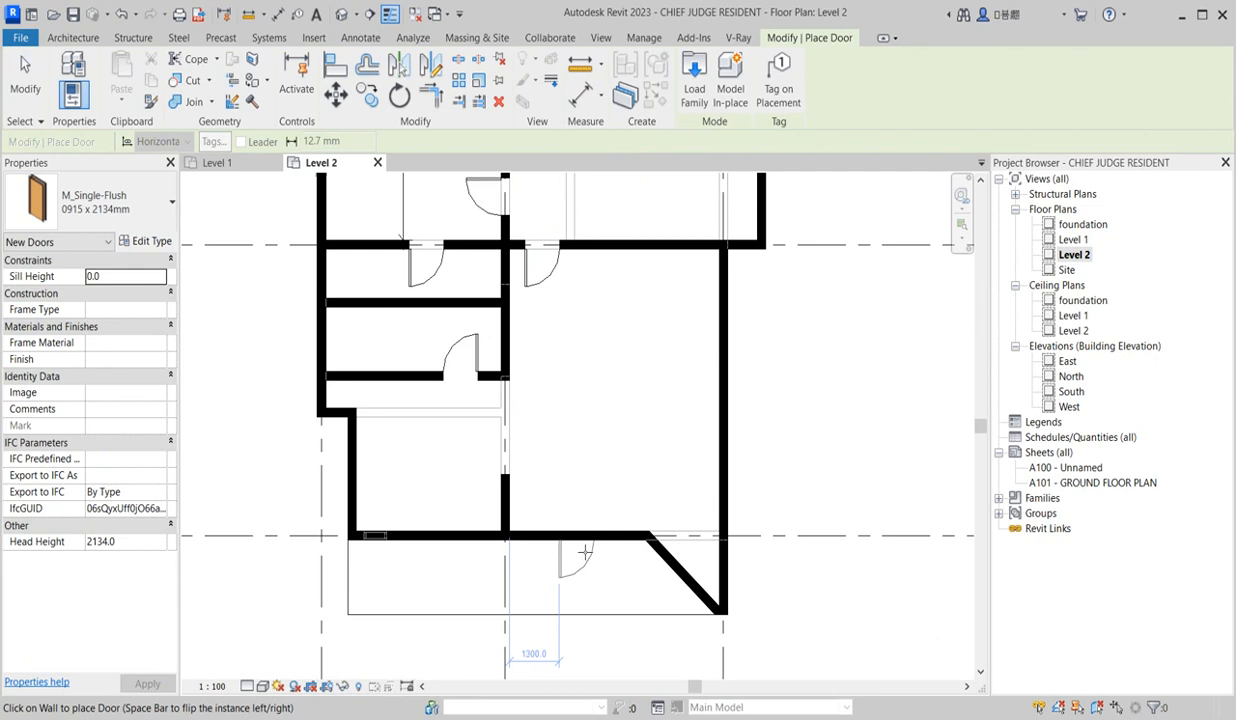
left_click(585, 551)
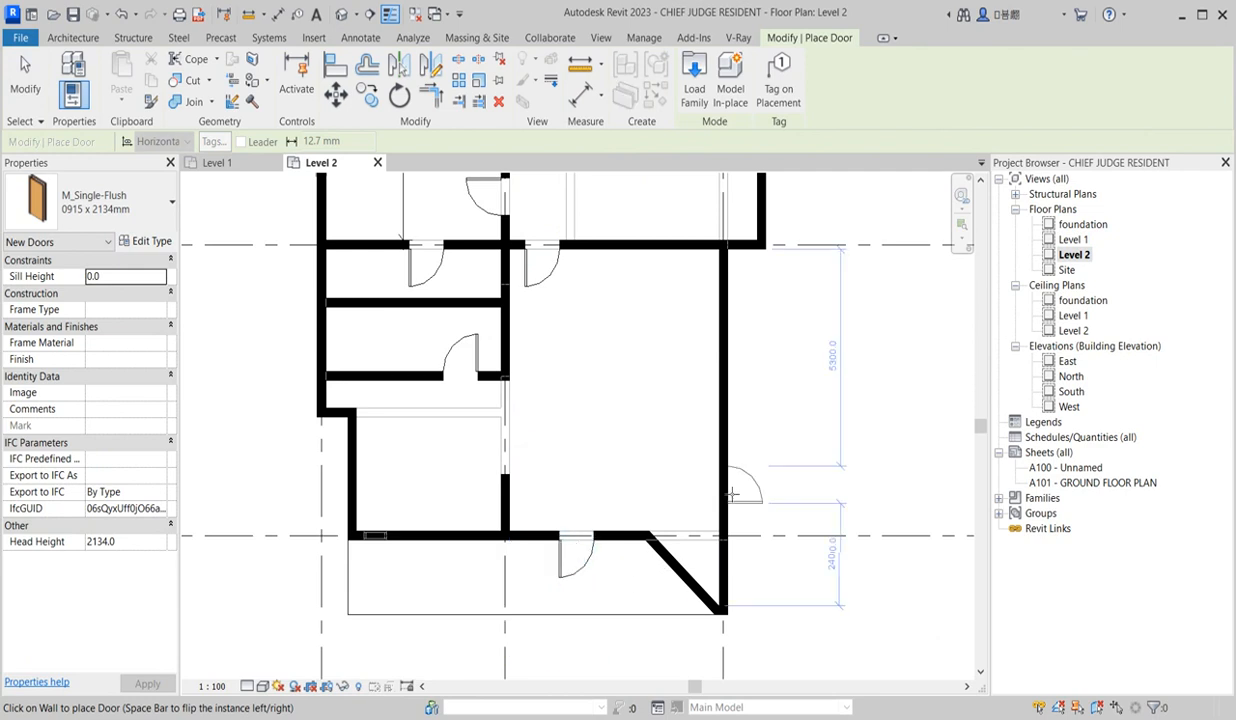
key("Escape")
key("Escape")
scroll(797, 485, "down", 4)
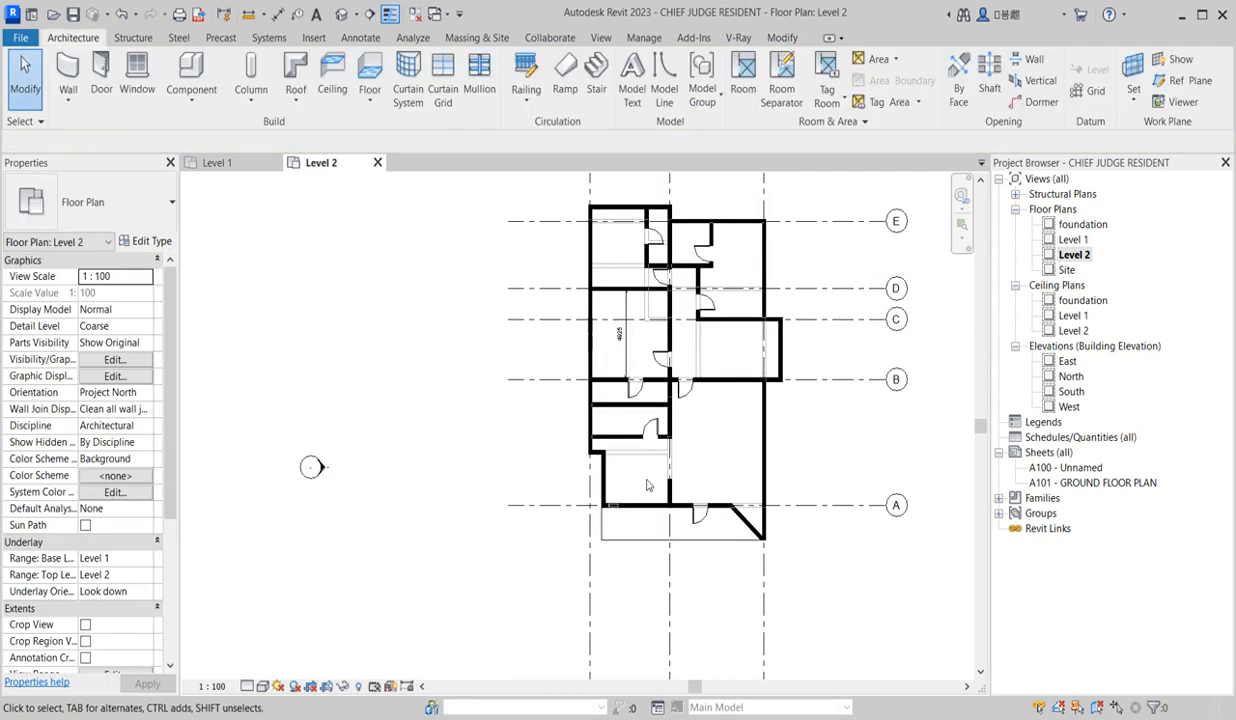
- Open the Level 1 floor plan and select the anti room's front door, its storefront curtain wall and the three living room windows along grid A
scroll(680, 505, "up", 2)
double_click(1073, 240)
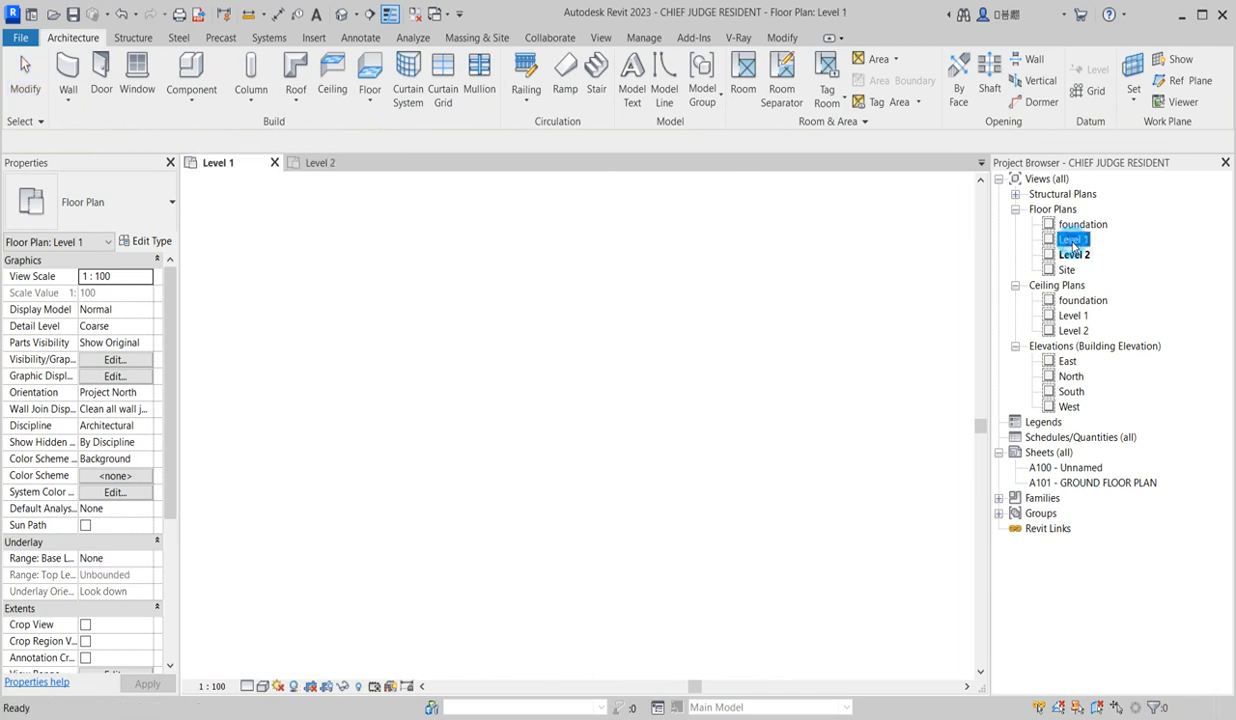
scroll(570, 565, "up", 5)
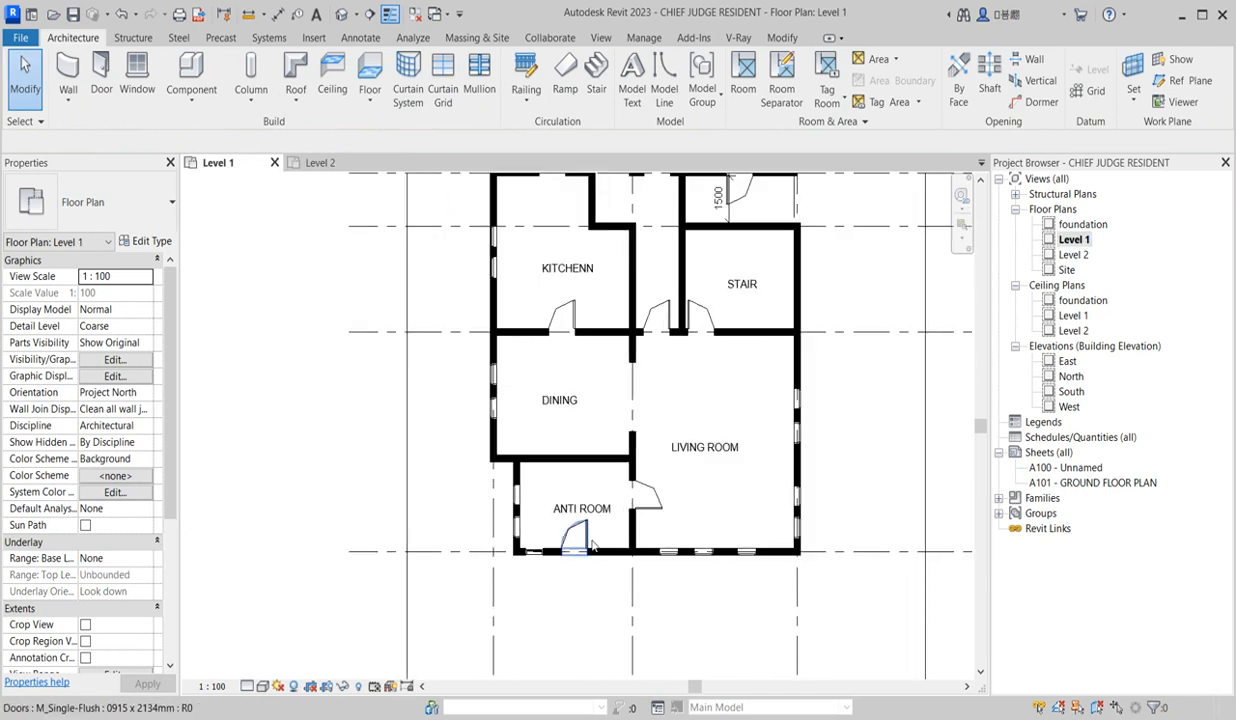
left_click(590, 542)
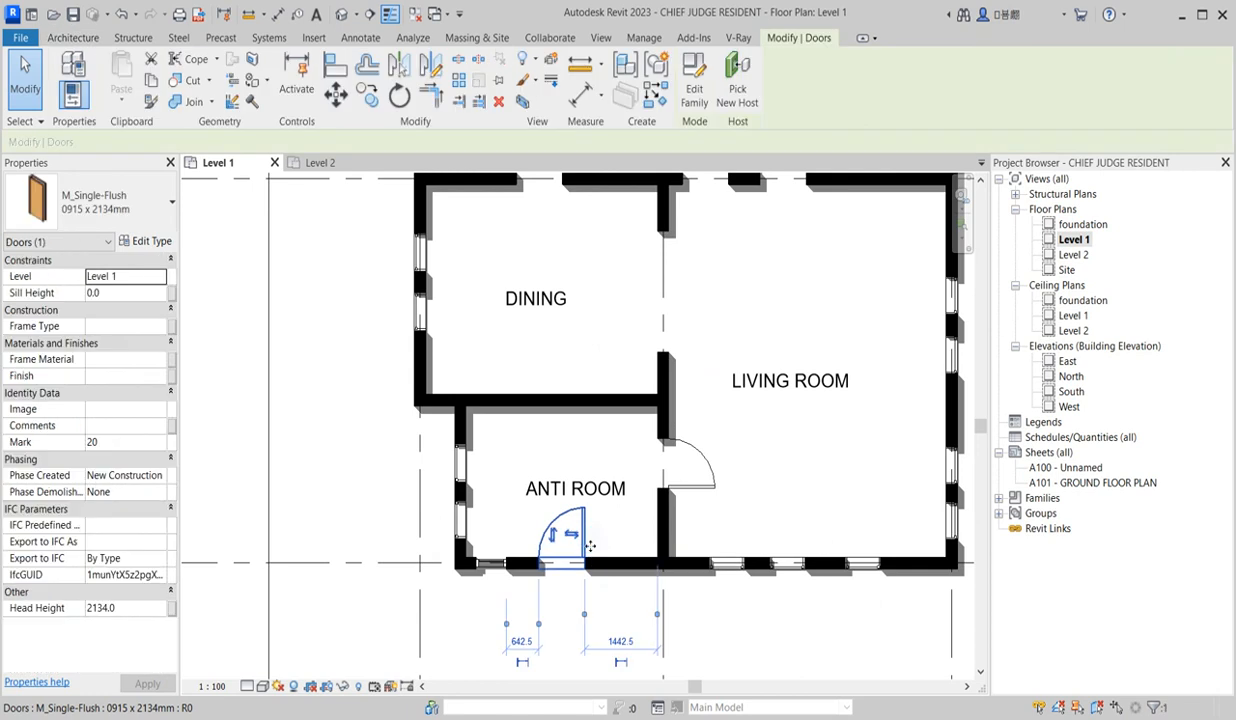
middle_click_drag(560, 538, 571, 532)
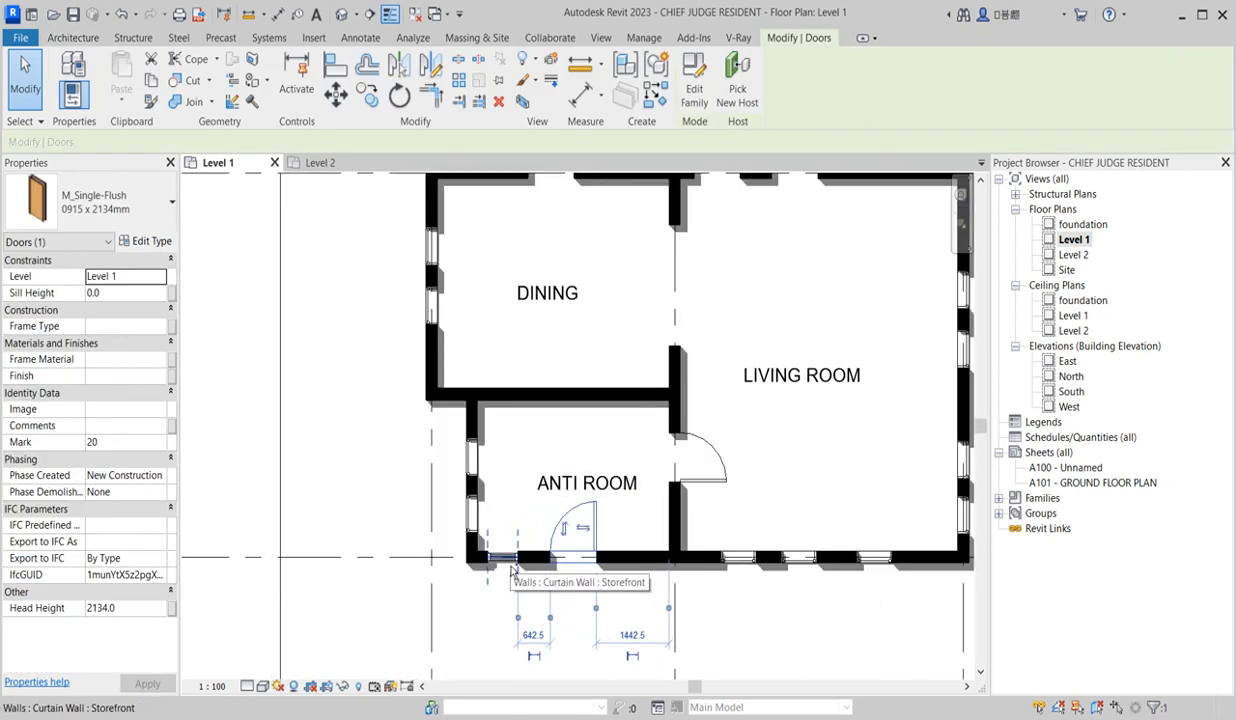
left_click(508, 567, "ctrl")
left_click(800, 556, "ctrl")
left_click(880, 556, "ctrl")
scroll(797, 576, "down", 2)
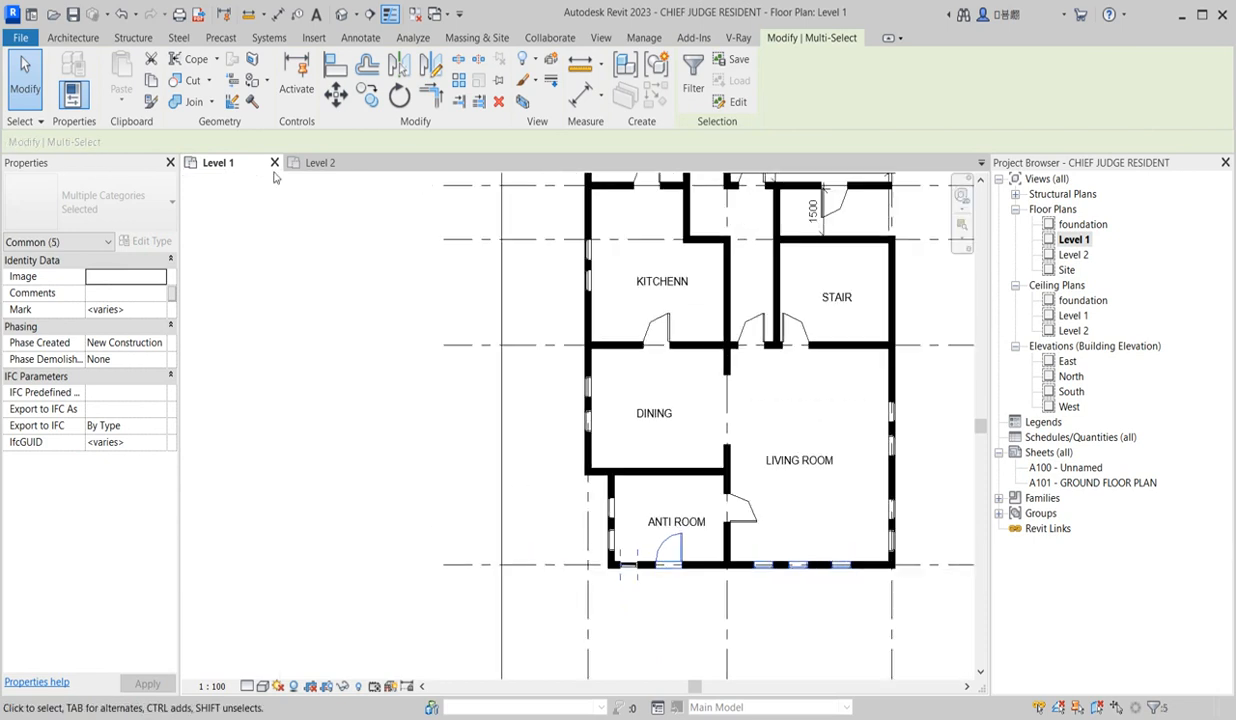
- Copy the selected front openings and paste them aligned to Level 2, deleting the instances that overlap or miss their host walls
left_click(151, 81)
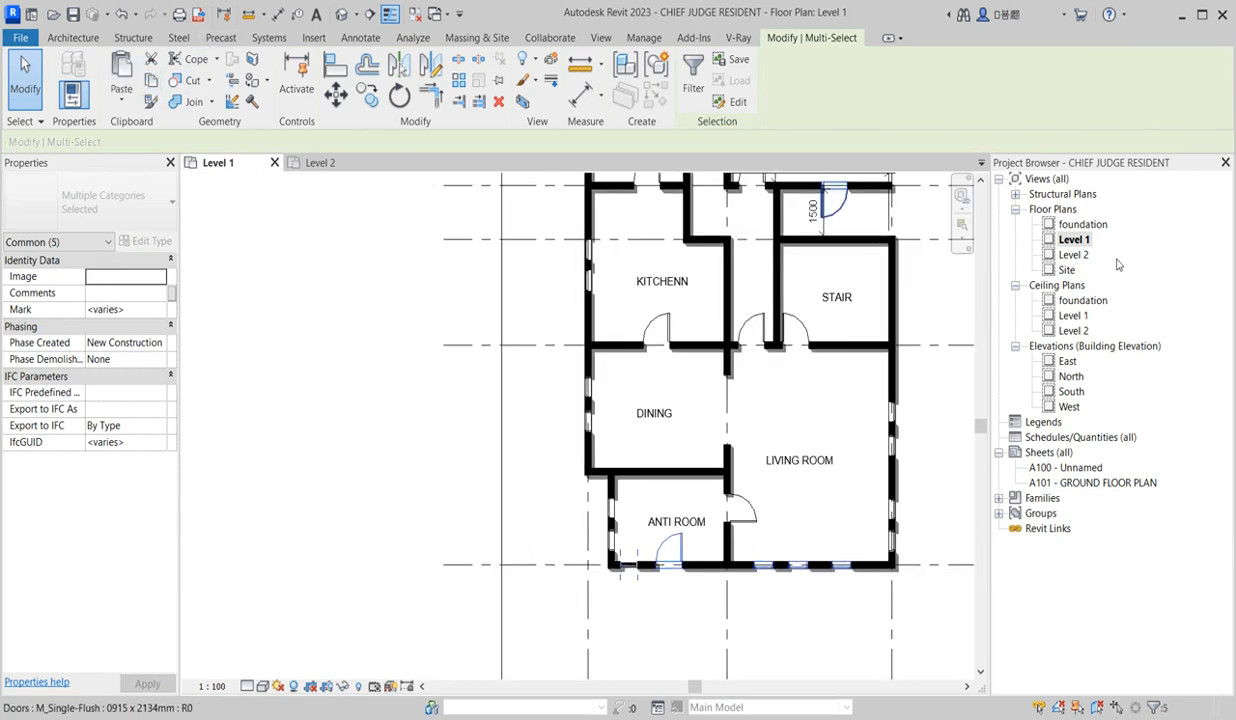
left_click(120, 93)
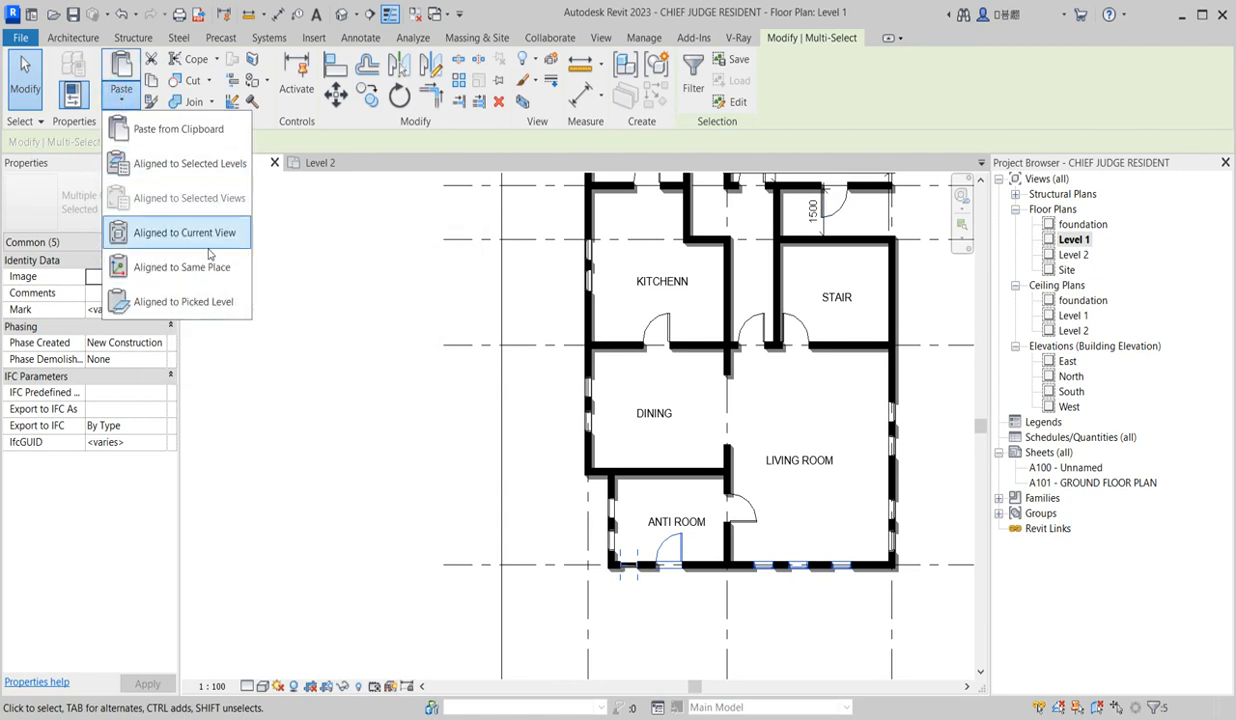
left_click(209, 170)
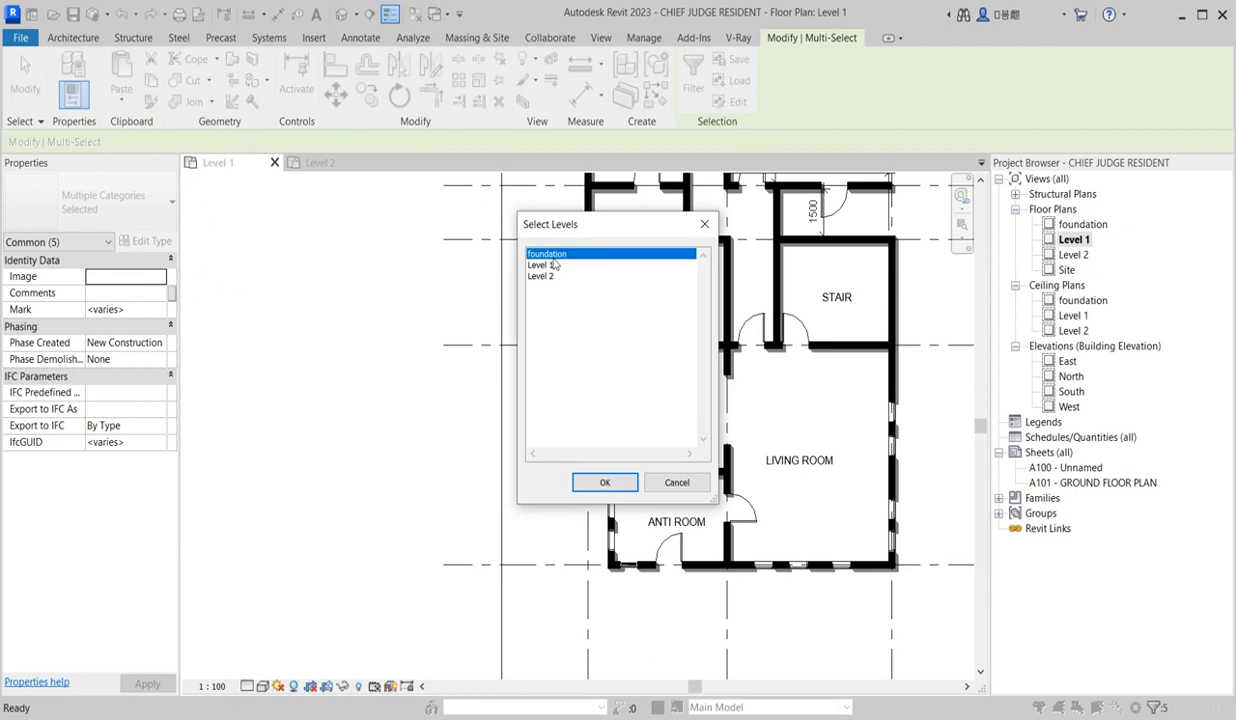
left_click(540, 265)
left_click(604, 482)
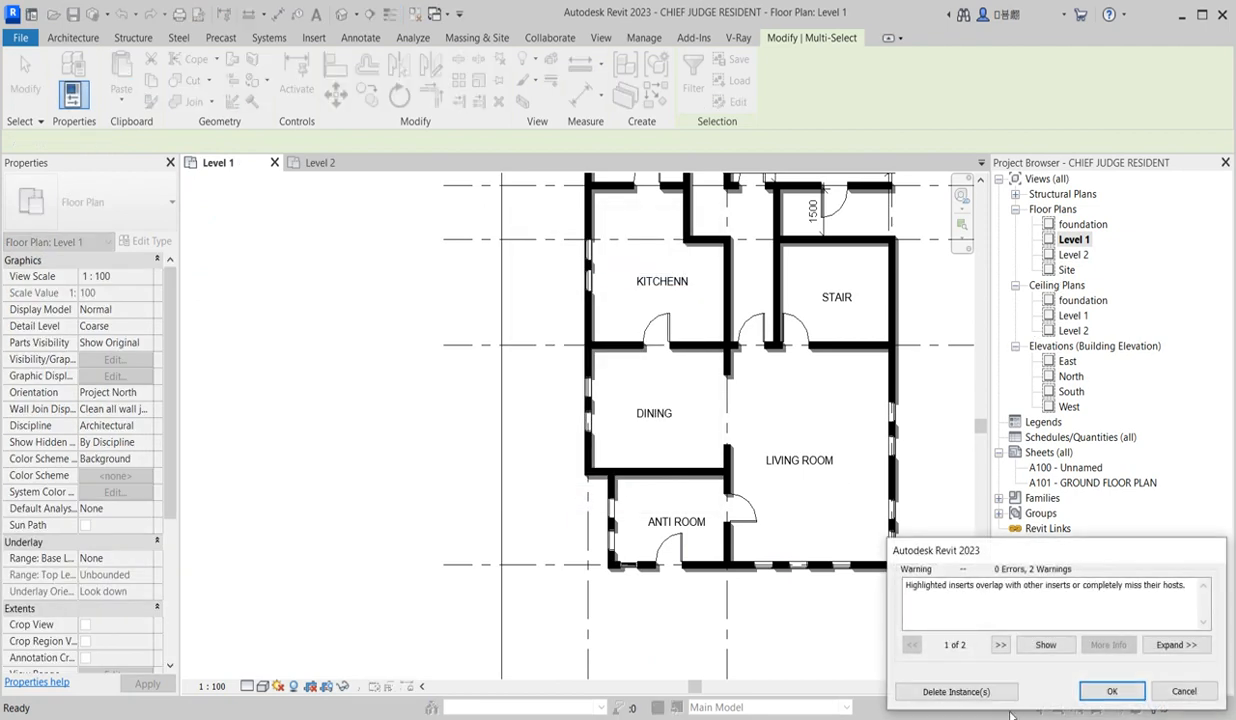
left_click(985, 691)
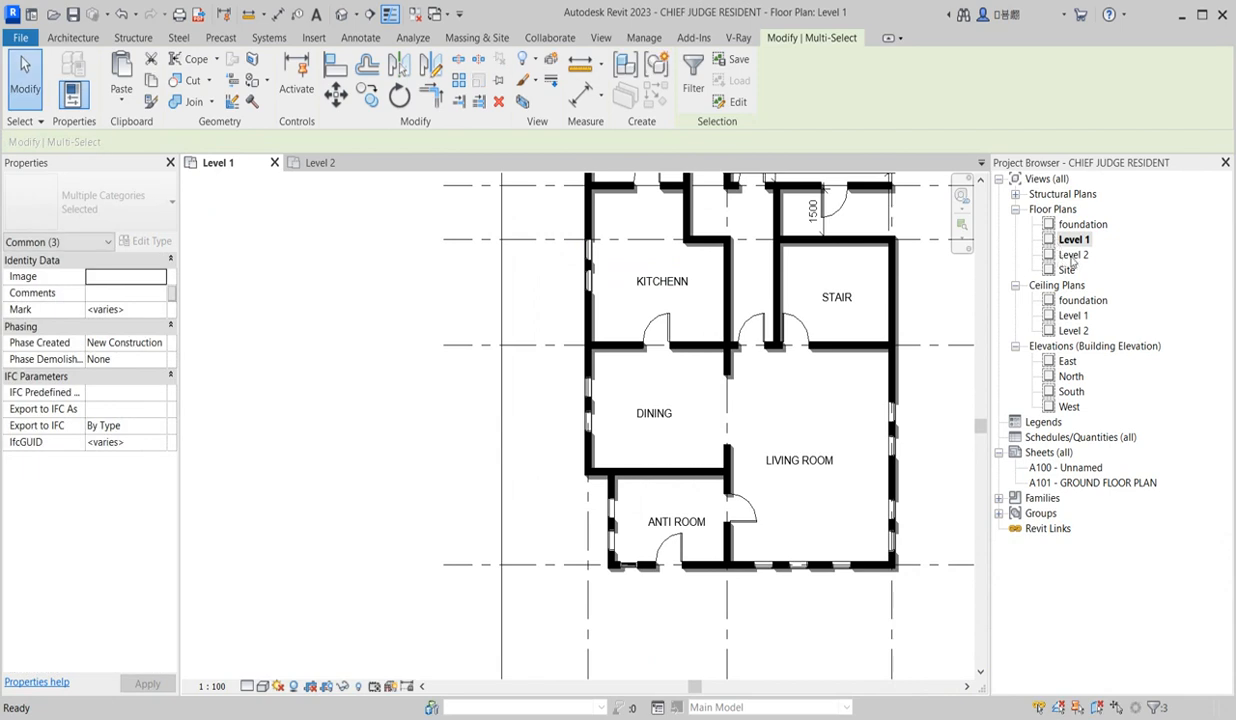
- Open the Level 2 floor plan and delete the pasted 0915 x 2134mm door from the grid A wall west of grid 2
double_click(1072, 256)
left_click(617, 573)
scroll(770, 495, "up", 3)
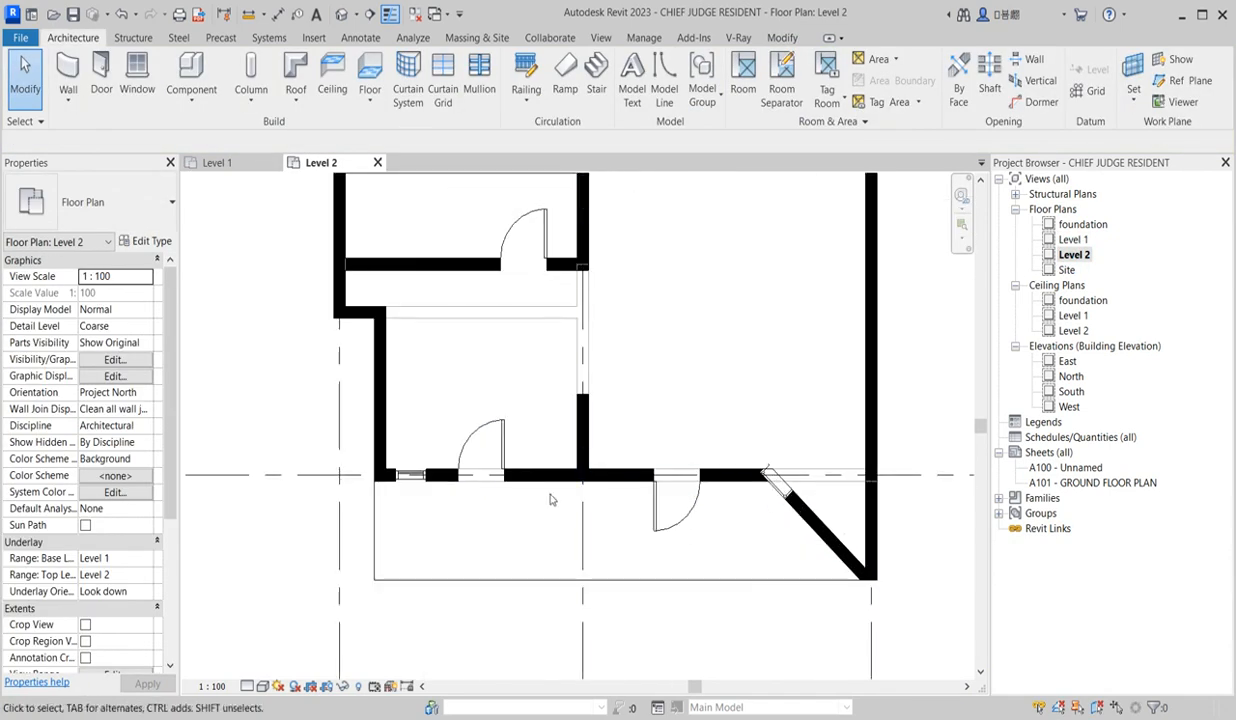
scroll(596, 540, "down", 3)
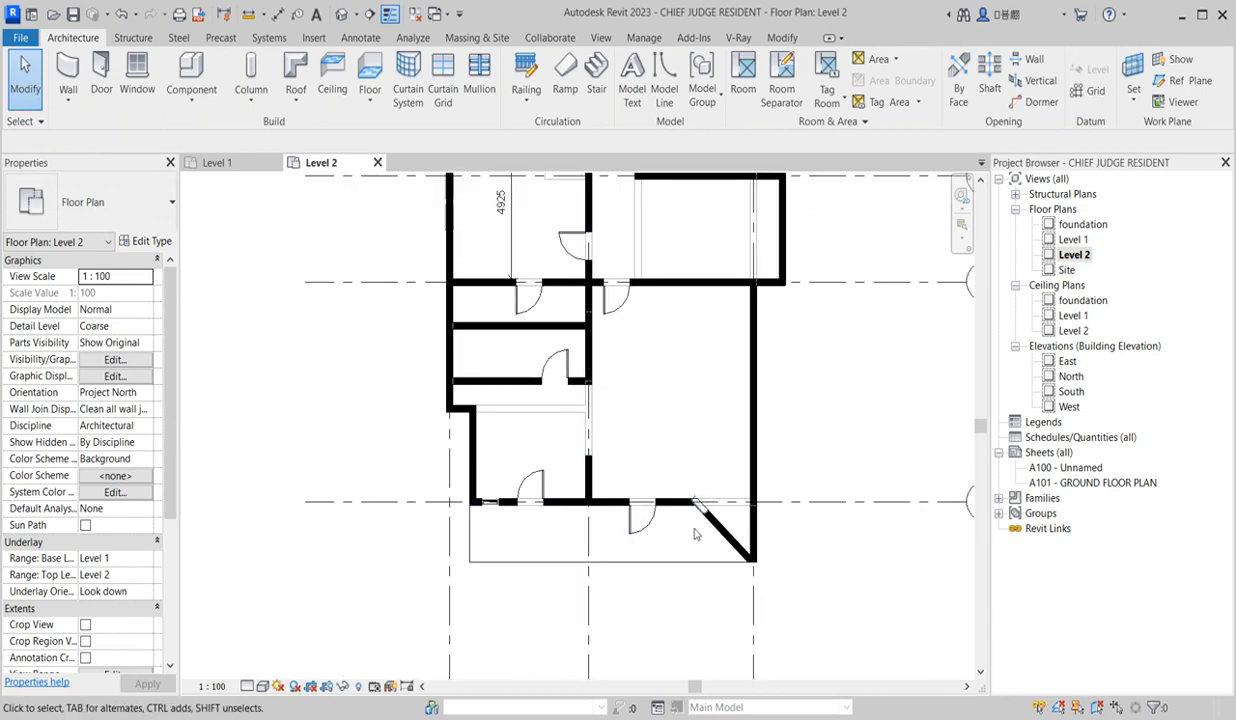
scroll(698, 520, "up", 1)
left_click(626, 537)
left_click_drag(630, 540, 518, 470)
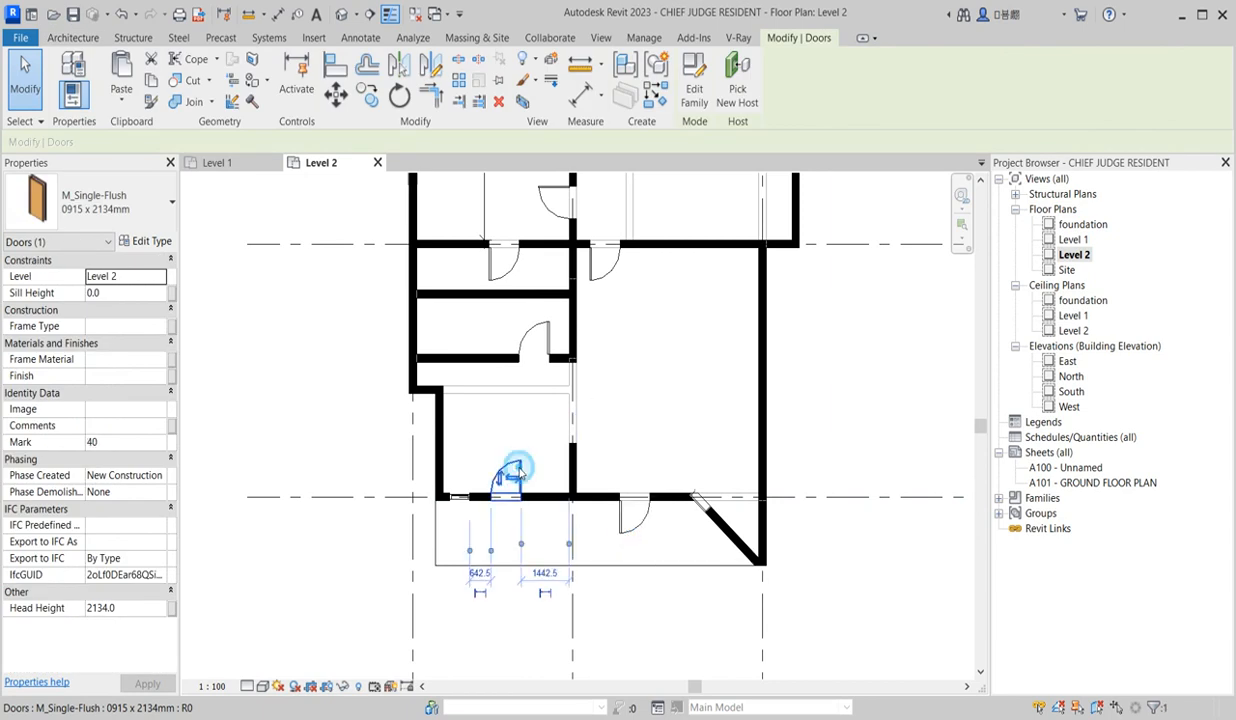
key("Delete")
scroll(482, 521, "up", 2)
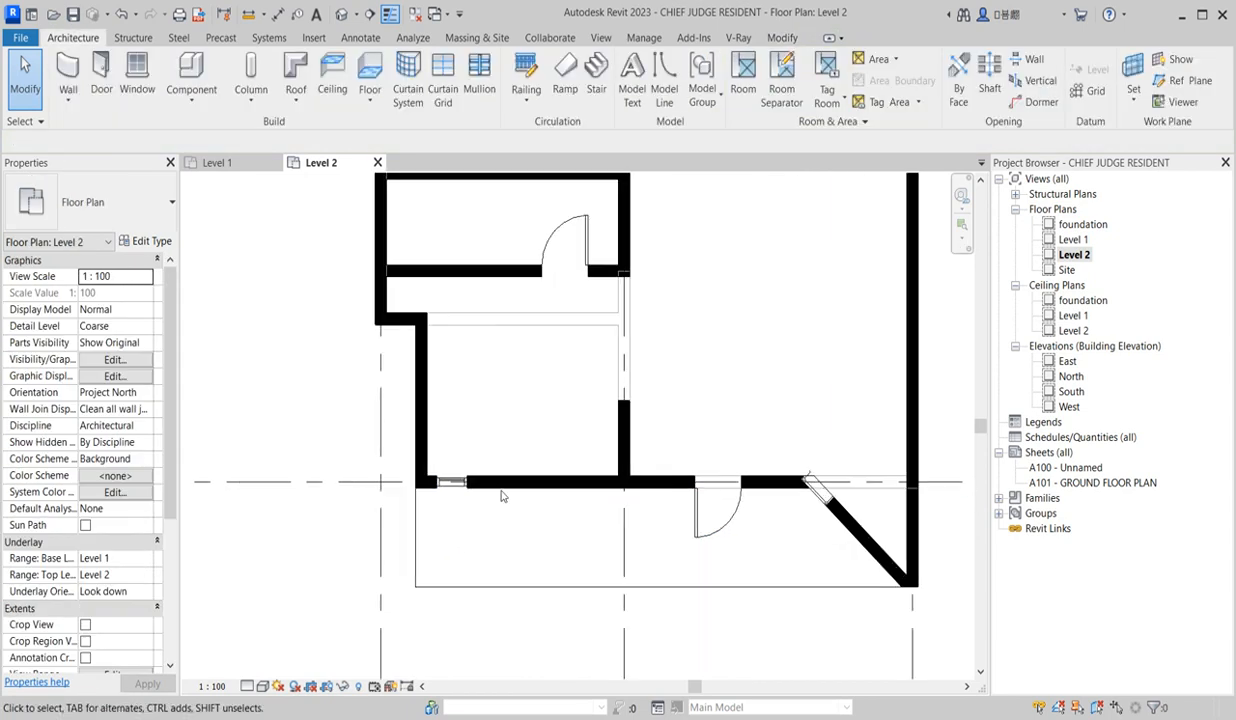
scroll(545, 494, "down", 2)
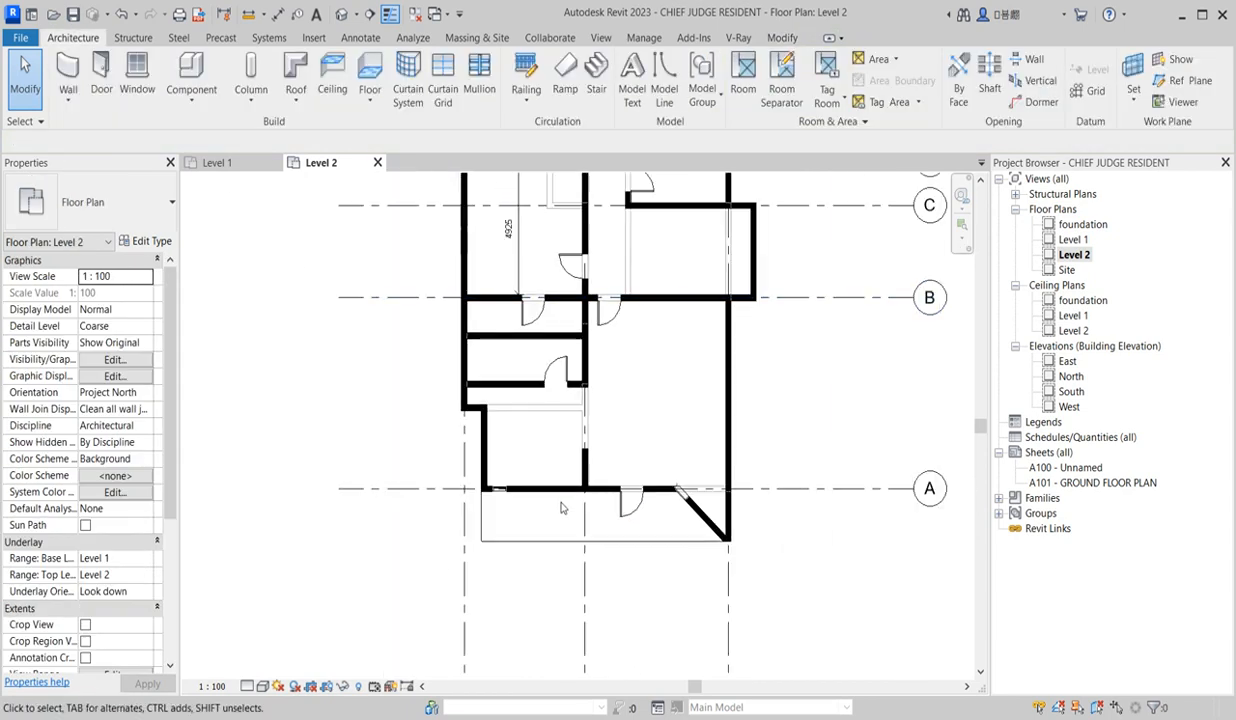
double_click(1073, 240)
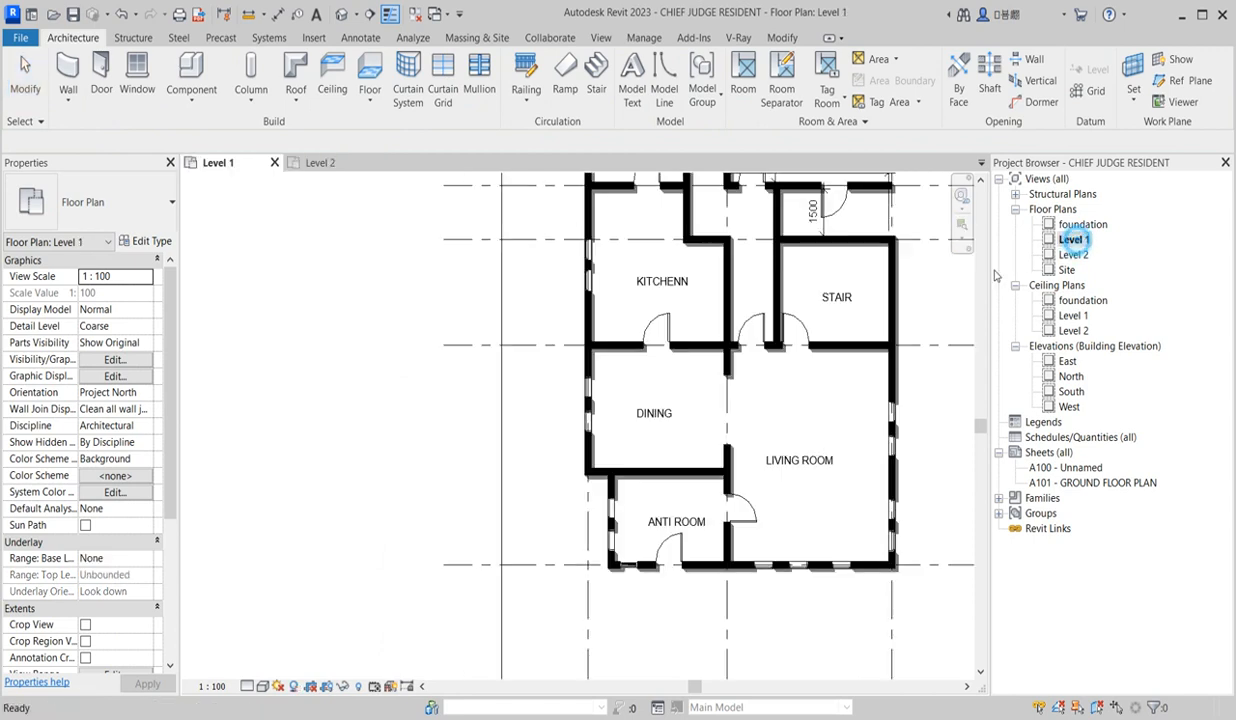
left_click(766, 568)
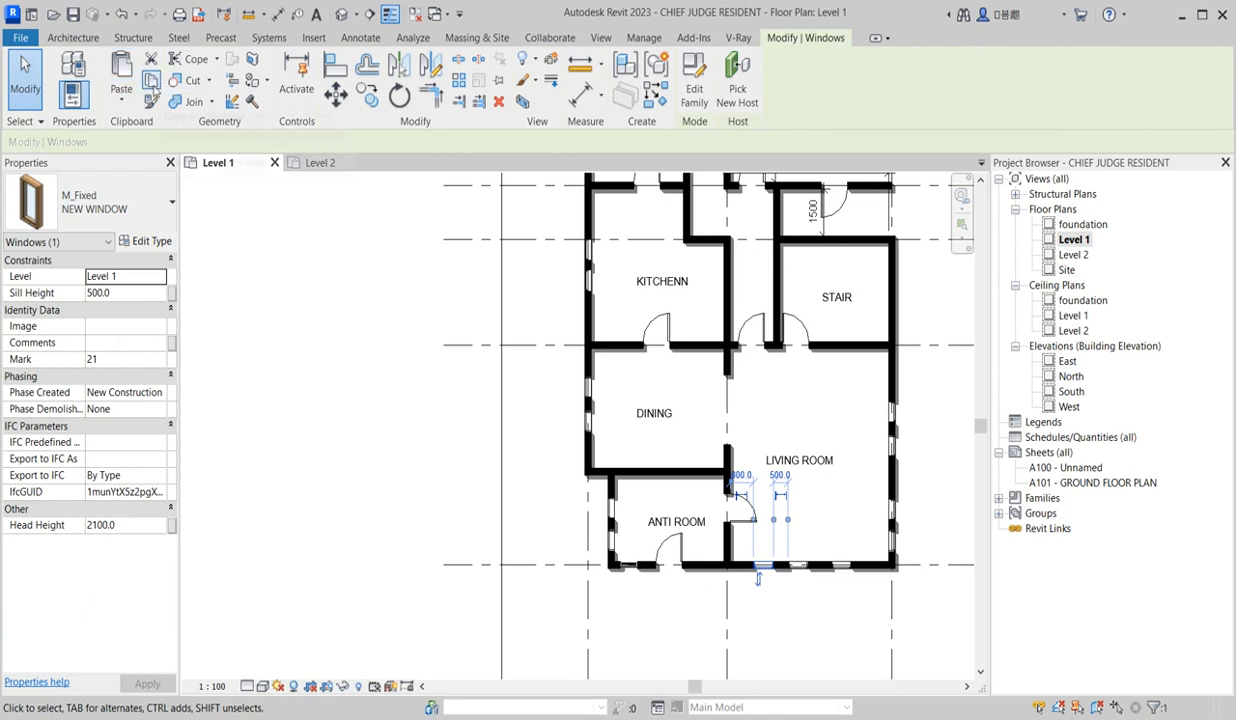
left_click(798, 606)
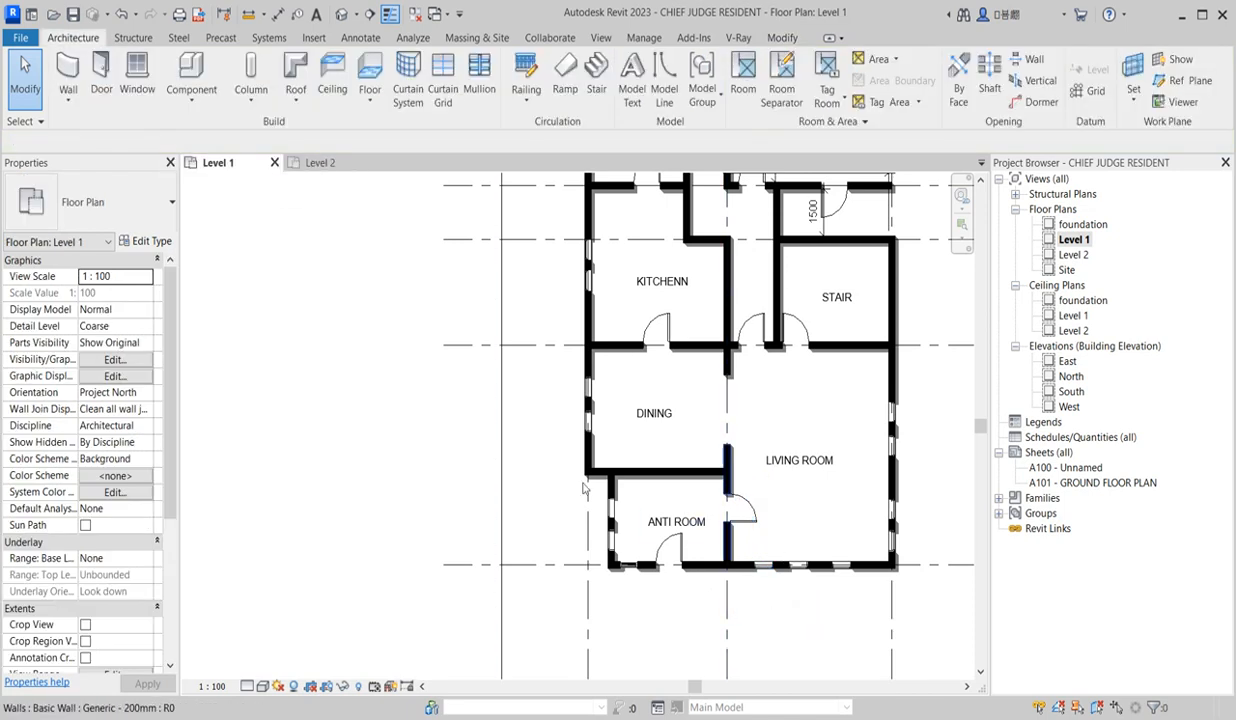
scroll(778, 554, "down", 2)
double_click(1076, 256)
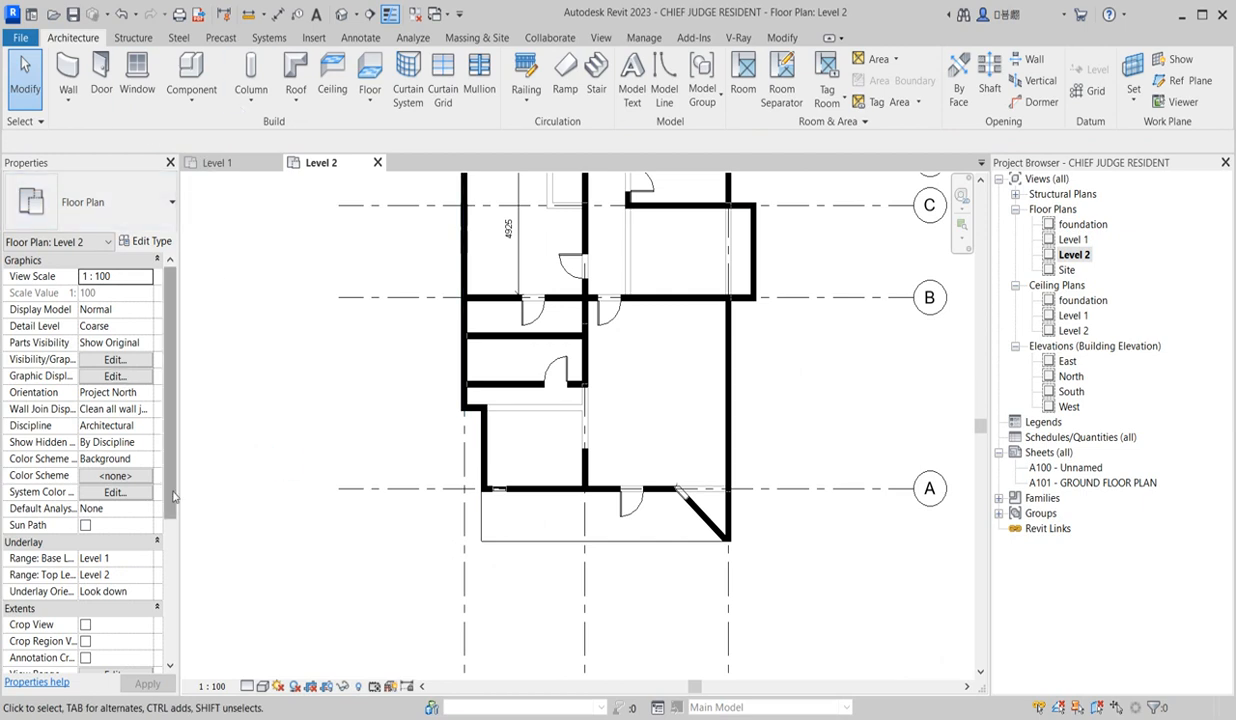
scroll(625, 500, "up", 3)
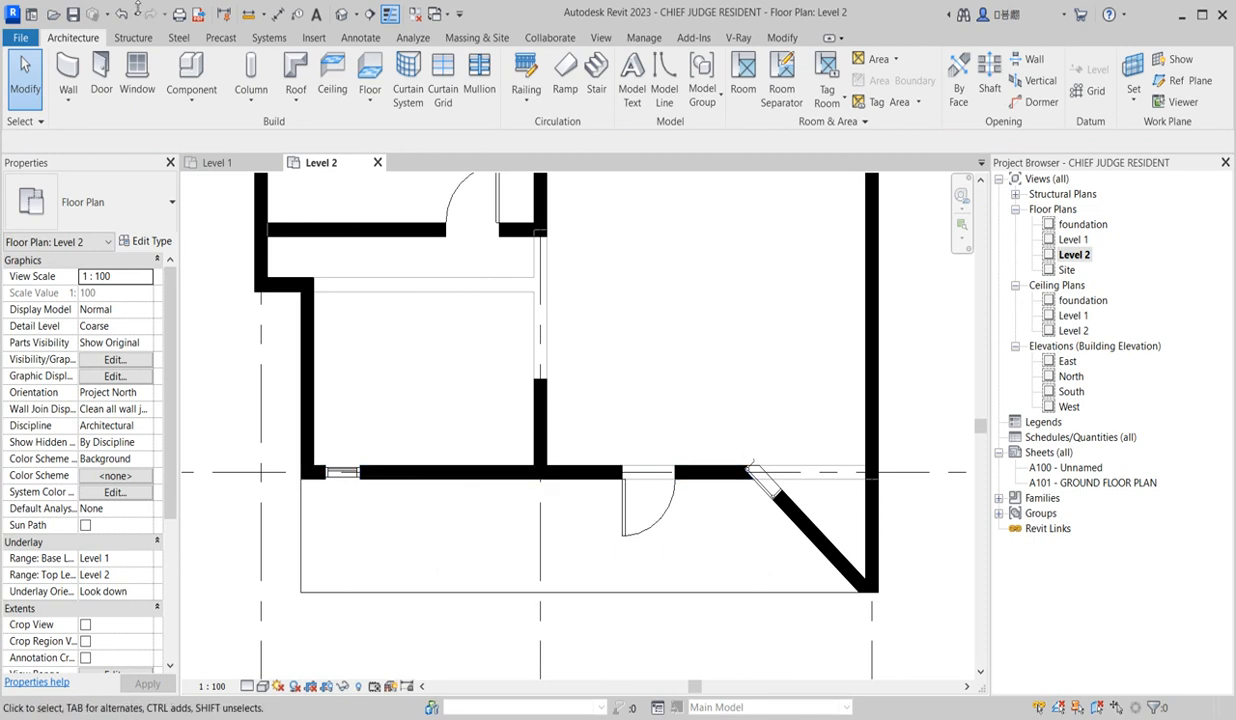
left_click(138, 77)
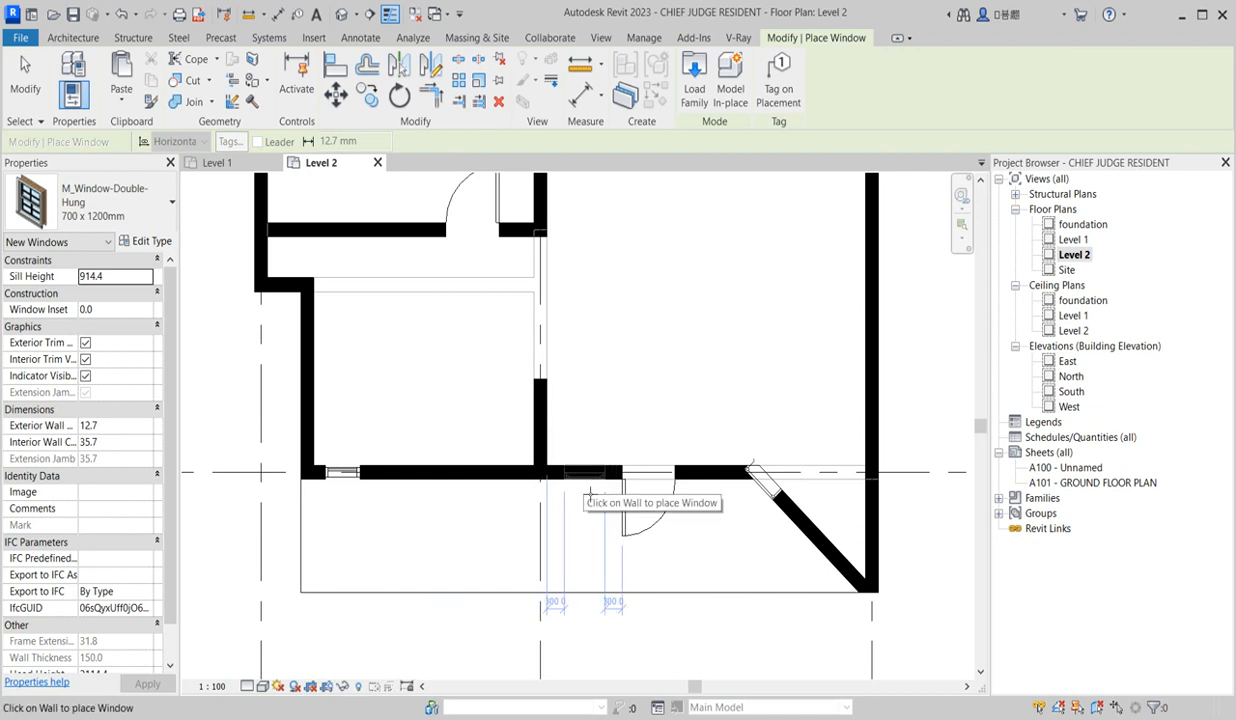
key("Escape")
key("Escape")
- Using a Level 1 living room window as the source, place two M_Fixed NEW WINDOW windows on Level 2 beside the outward-opening grid A door
double_click(1073, 240)
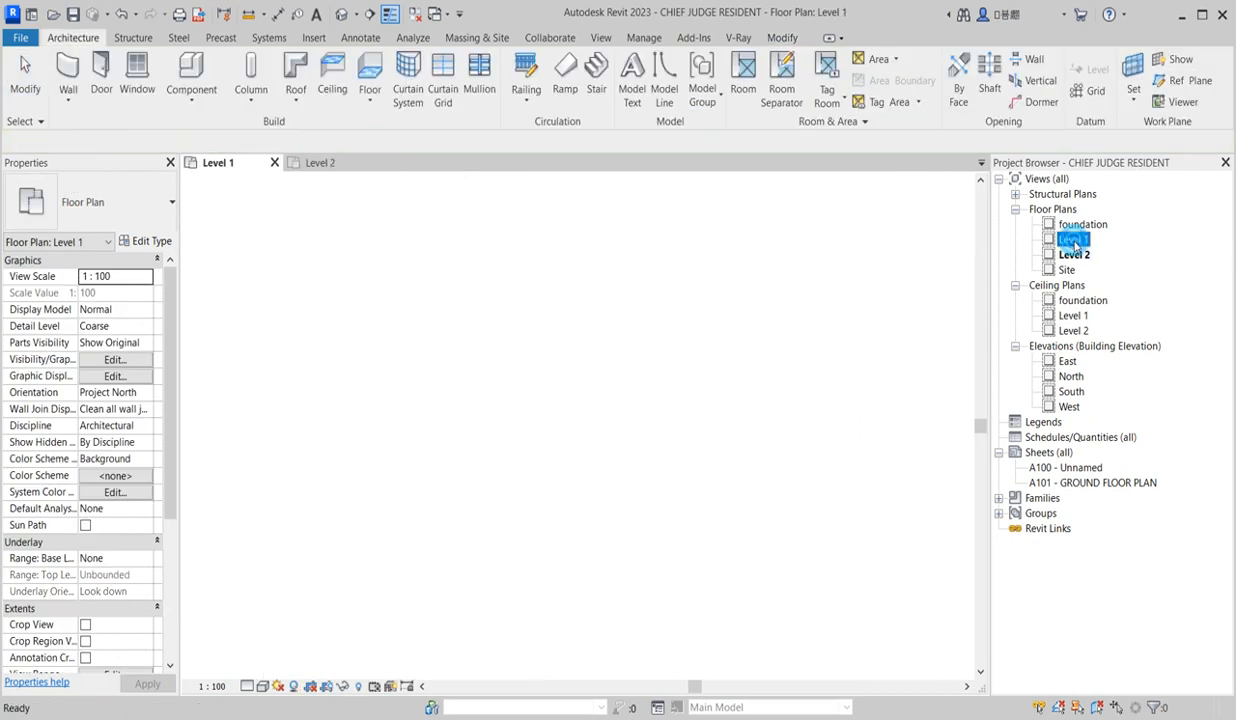
scroll(660, 515, "up", 3)
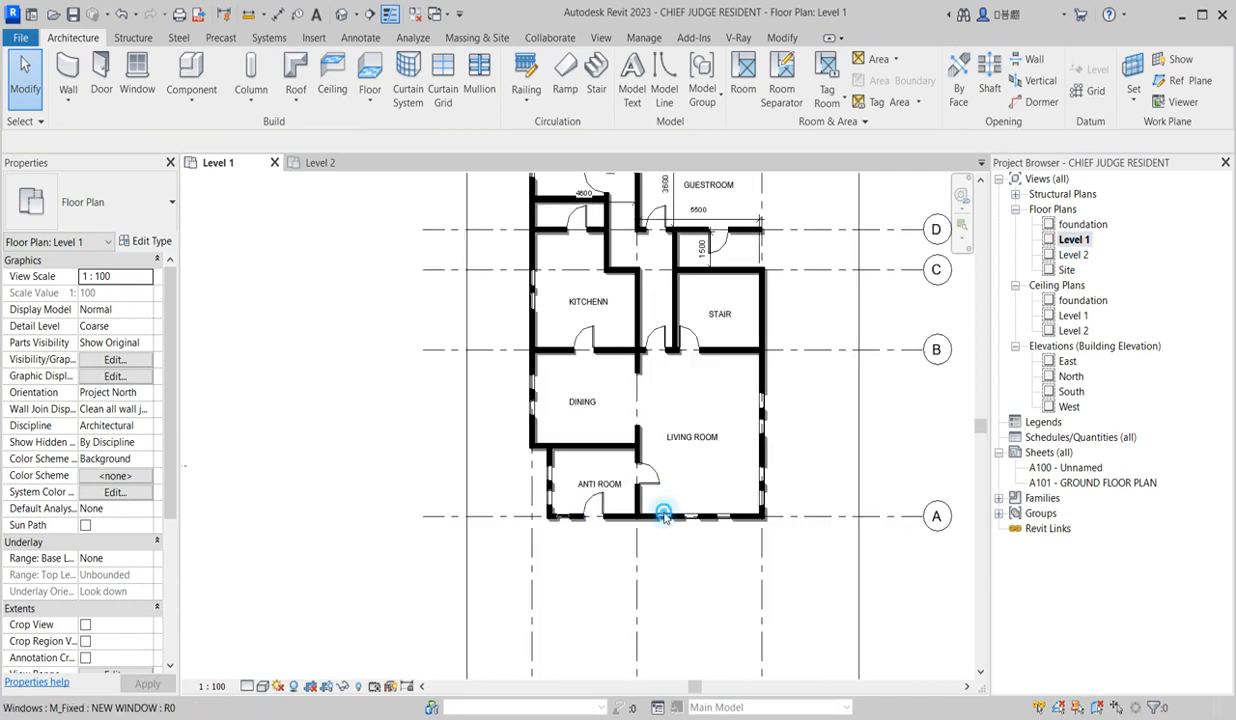
left_click(663, 515)
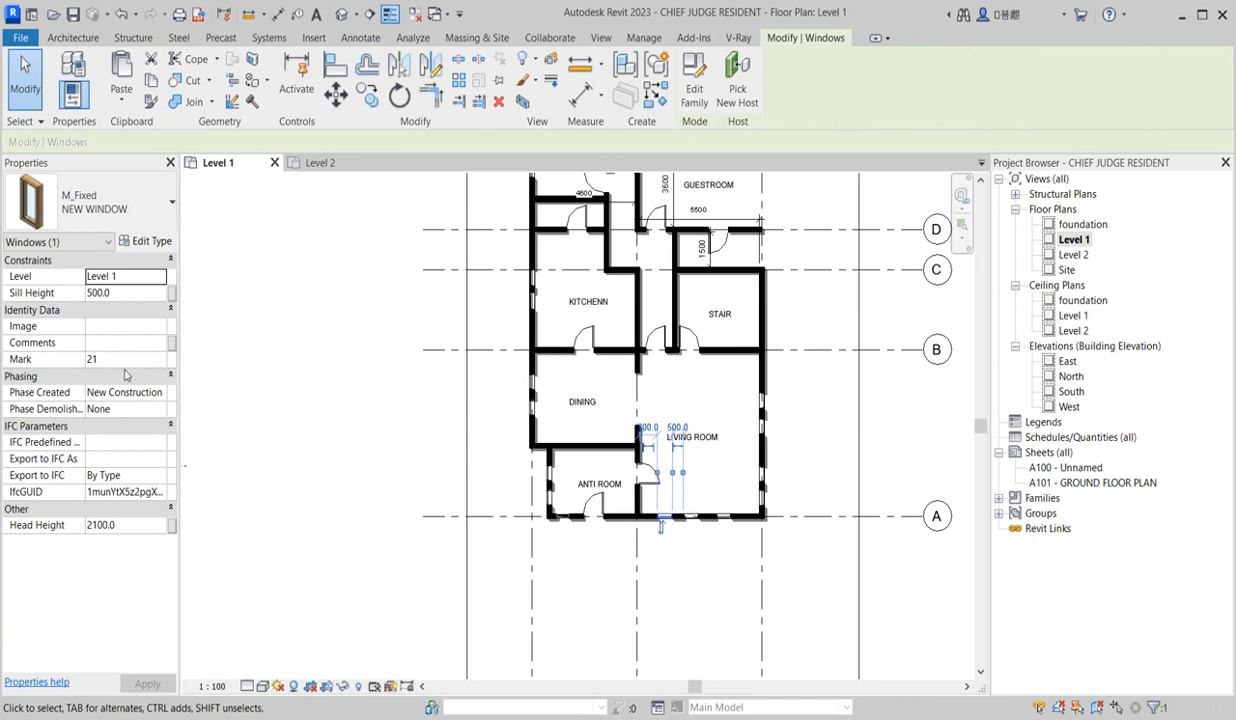
double_click(1073, 255)
left_click(652, 102)
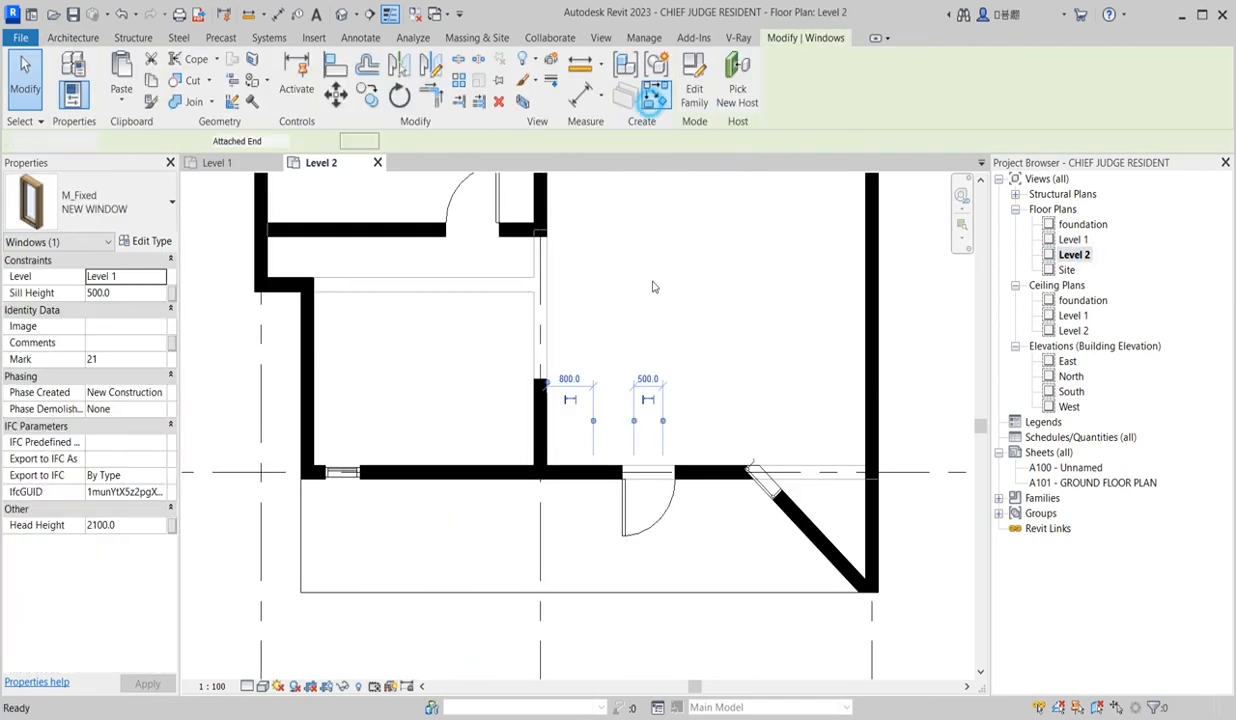
left_click(591, 481)
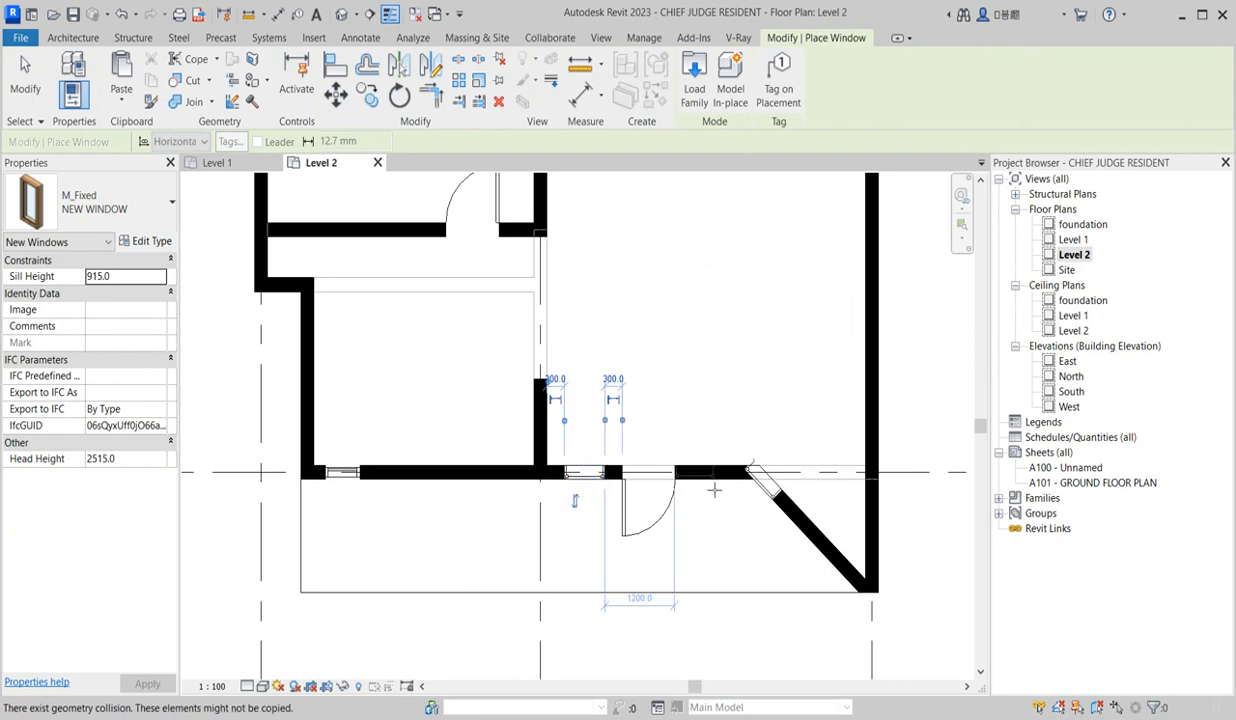
left_click(720, 485)
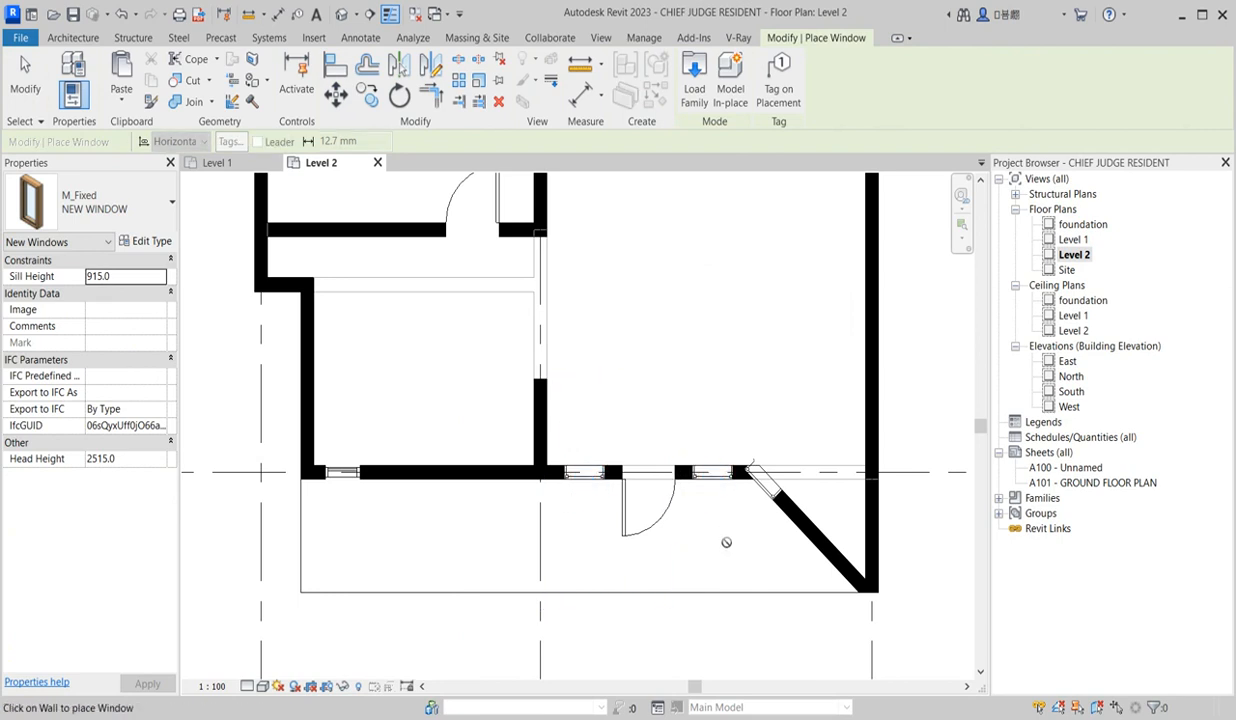
key("Escape")
key("Escape")
- Delete the M_Fixed window from the diagonal wall at the southeast corner of Level 2
left_click(763, 500)
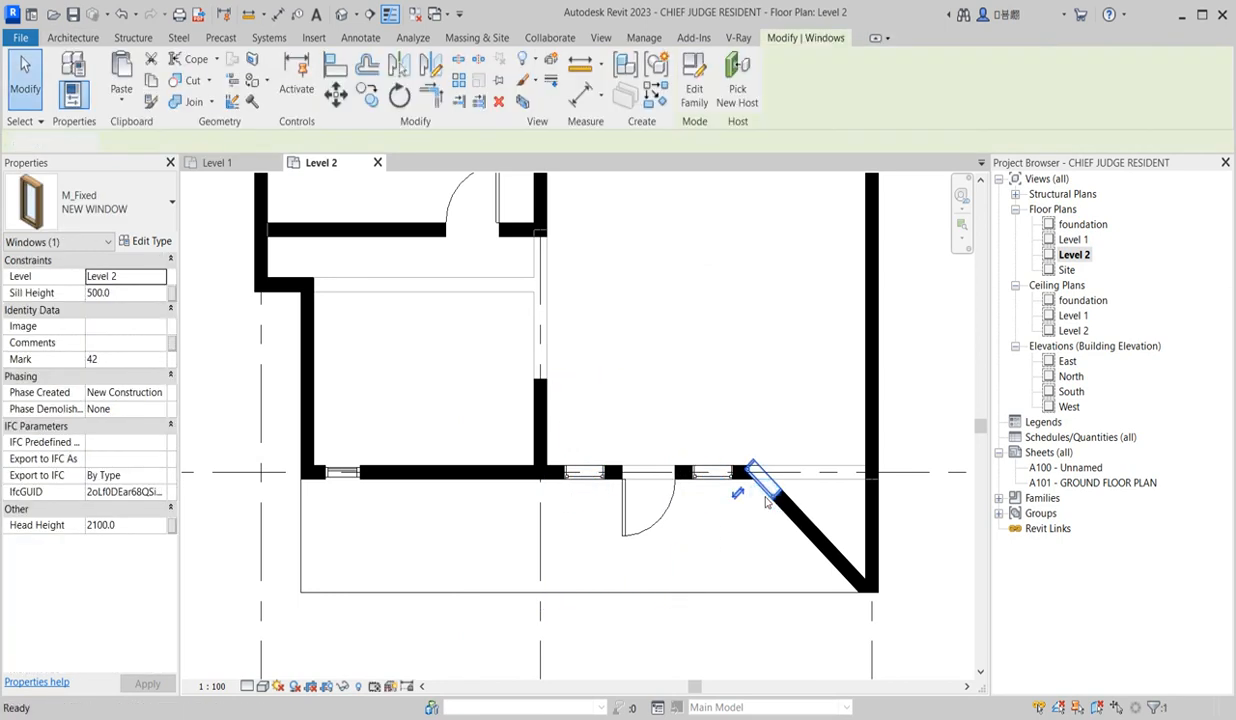
key("Escape")
scroll(746, 440, "down", 3)
scroll(590, 452, "up", 2)
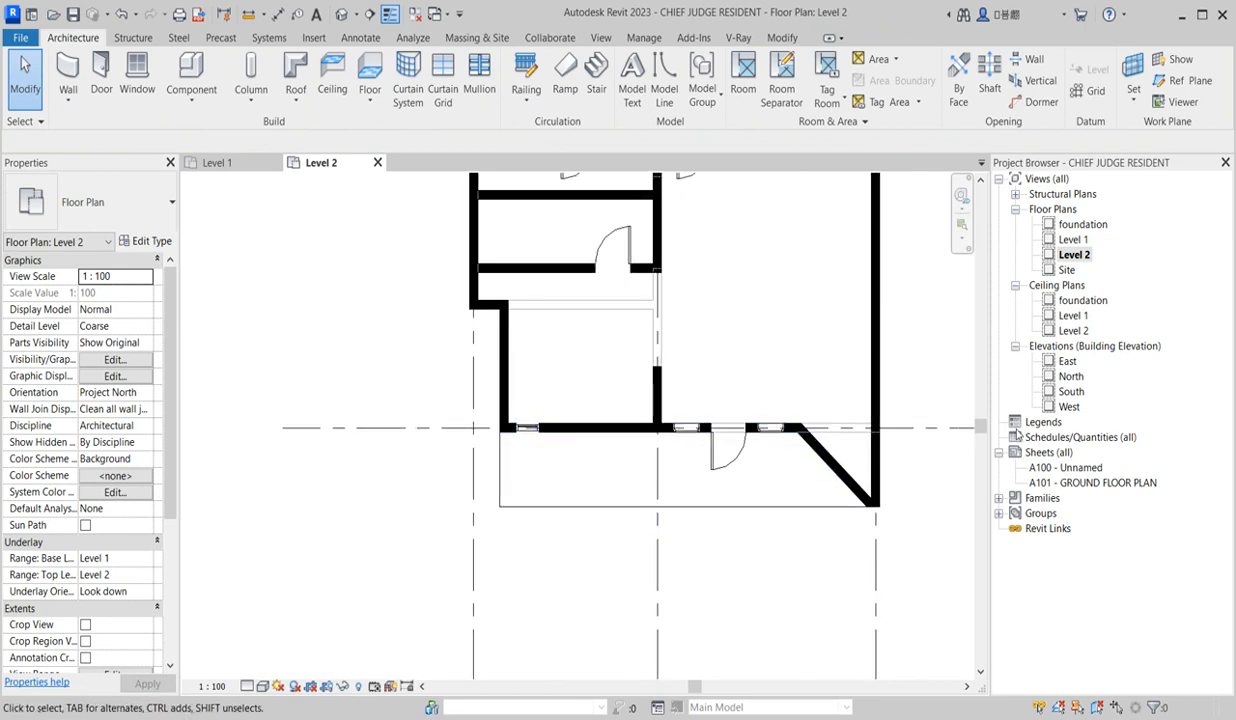
- Open the South elevation and set the head height of the two Level 2 windows beside the door to 2100
double_click(1071, 392)
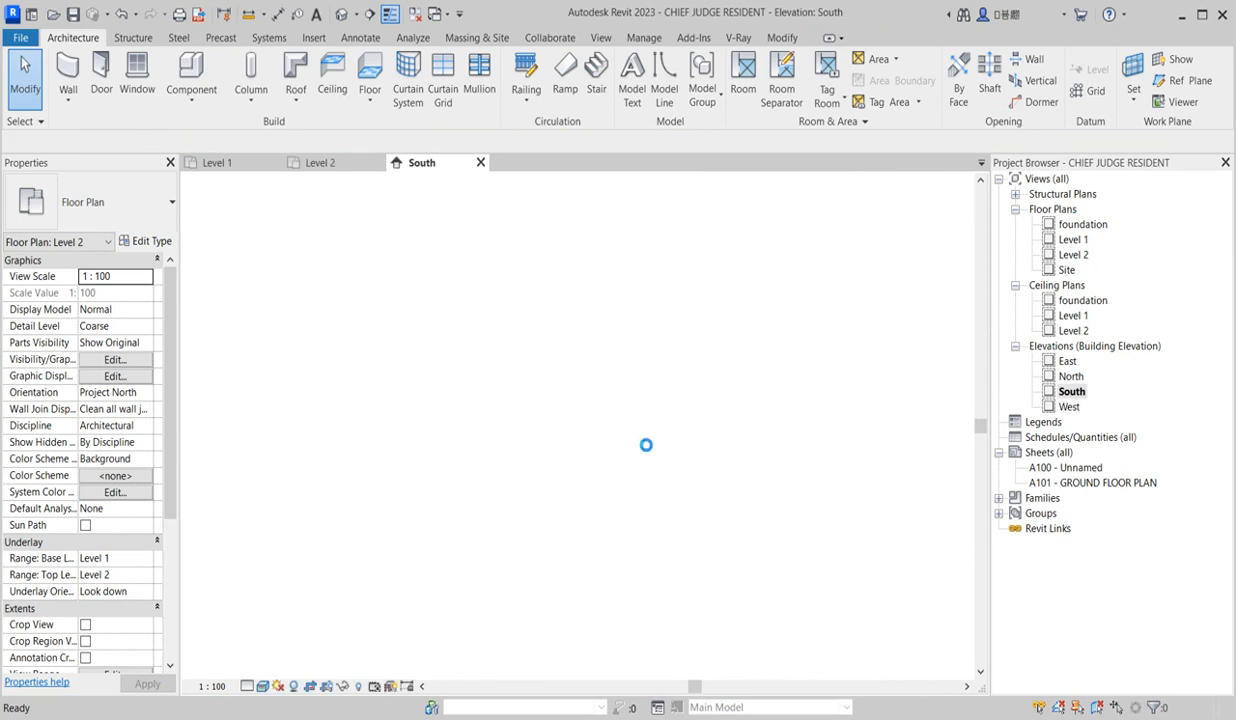
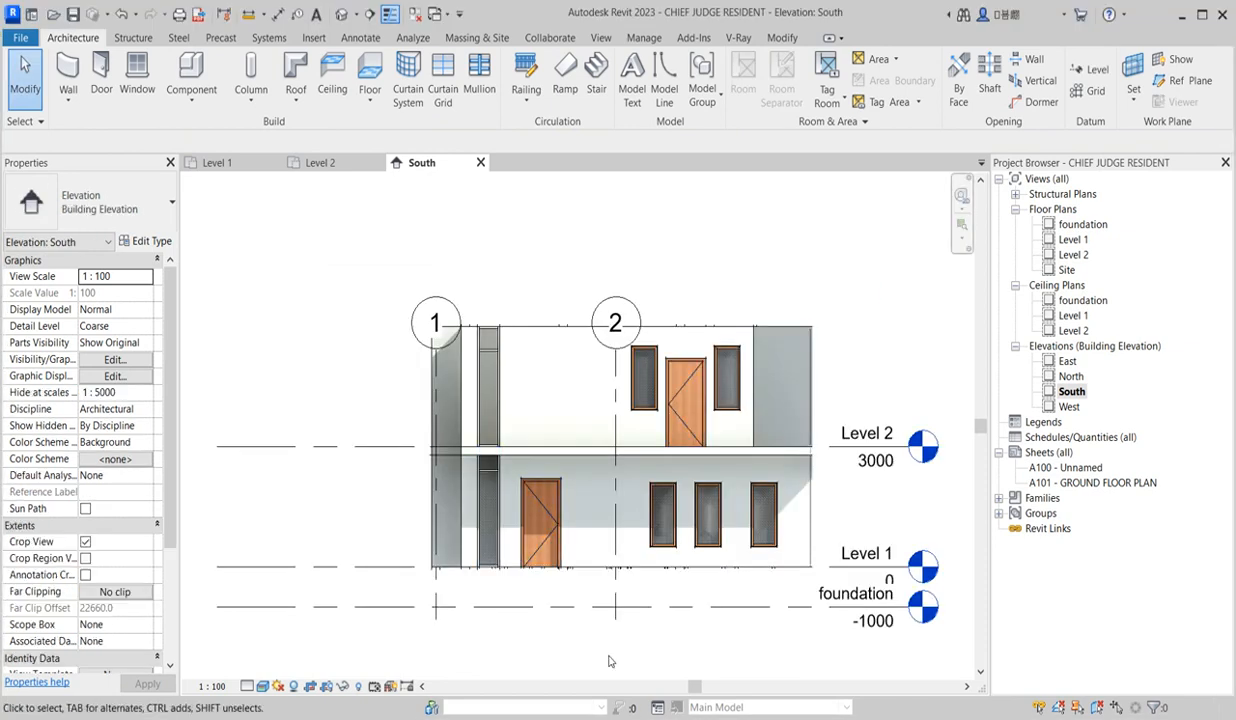
scroll(700, 430, "up", 1)
left_click(640, 352)
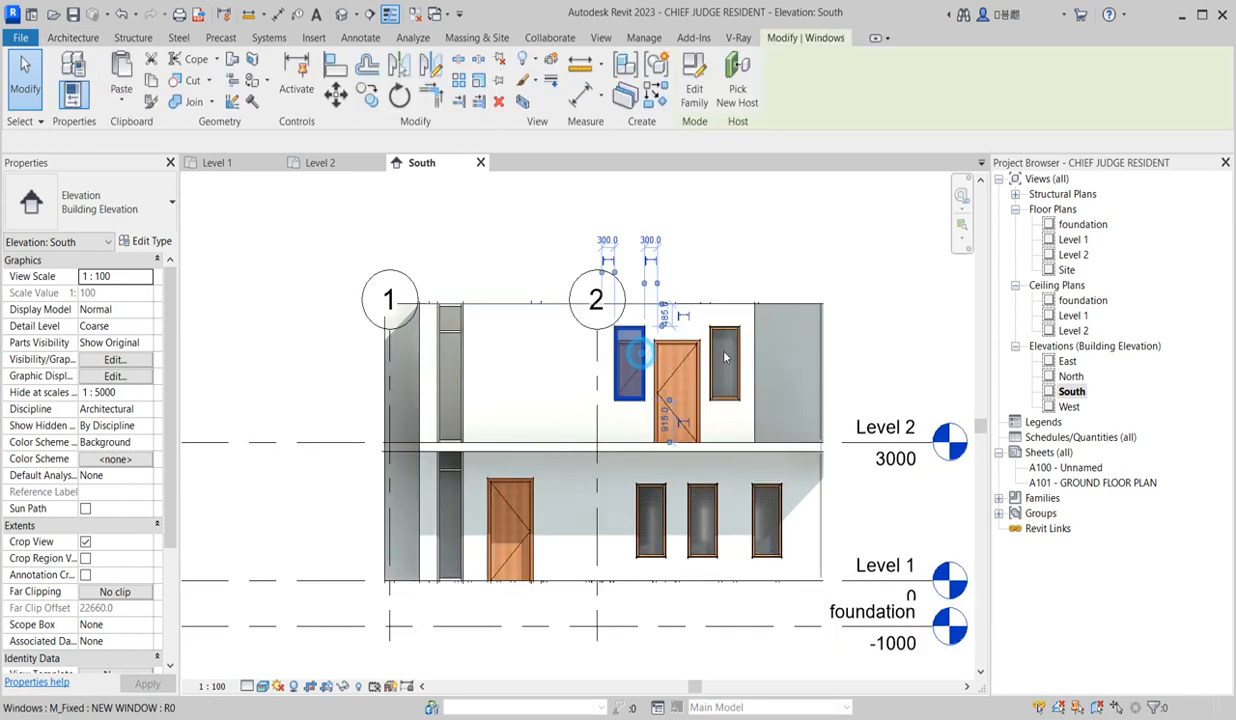
left_click(726, 362, "ctrl")
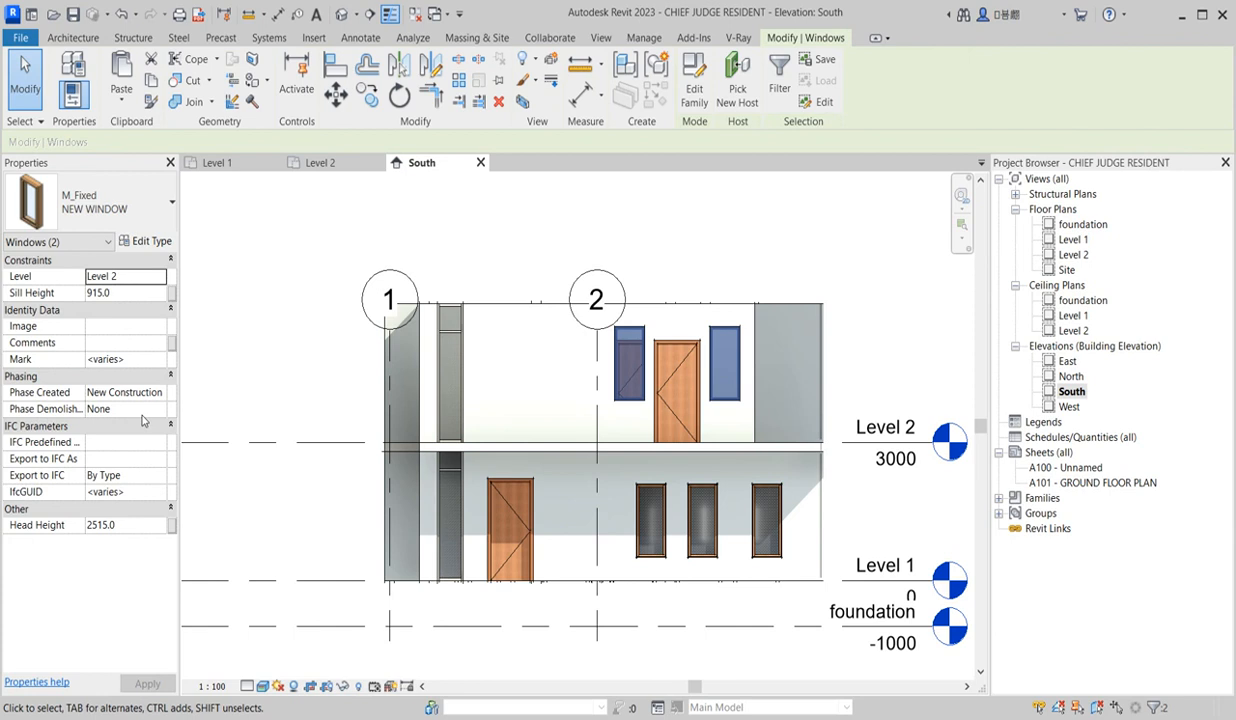
left_click(132, 522)
double_click(132, 522)
type("21")
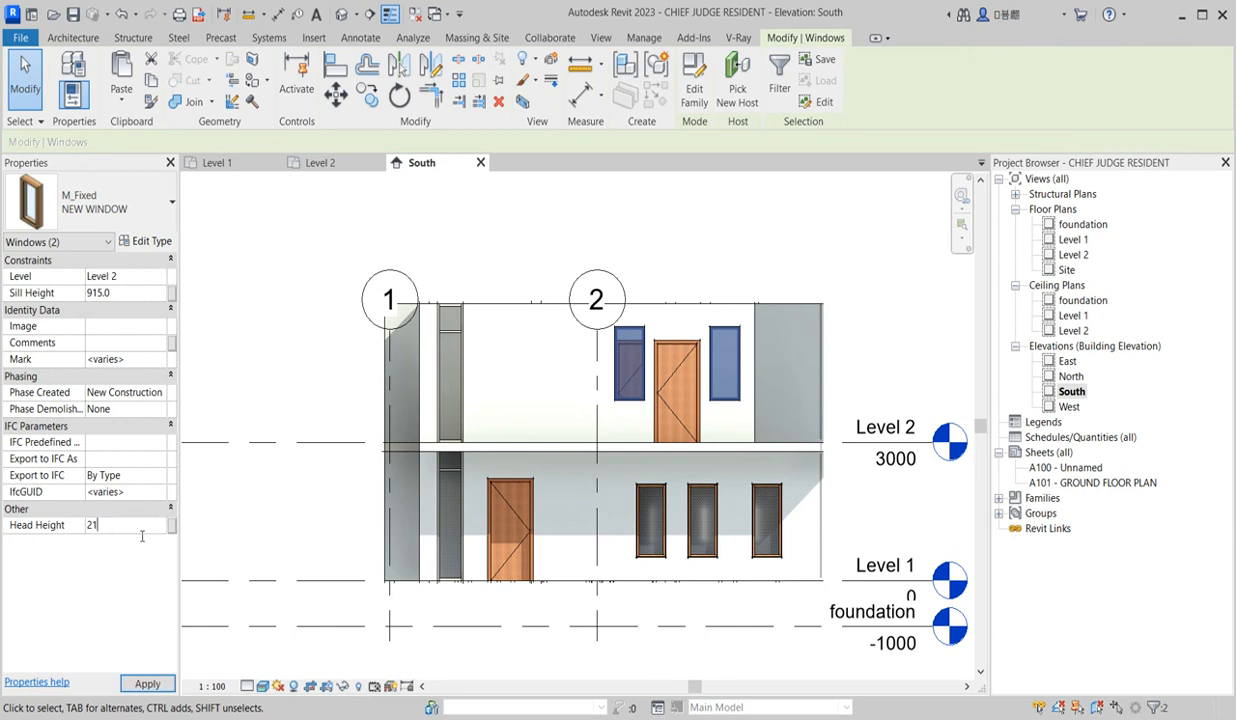
left_click(293, 400)
- Raise the grid 1 and 2 bubbles clear above the building in the South elevation
scroll(732, 468, "down", 2)
scroll(732, 488, "down", 1)
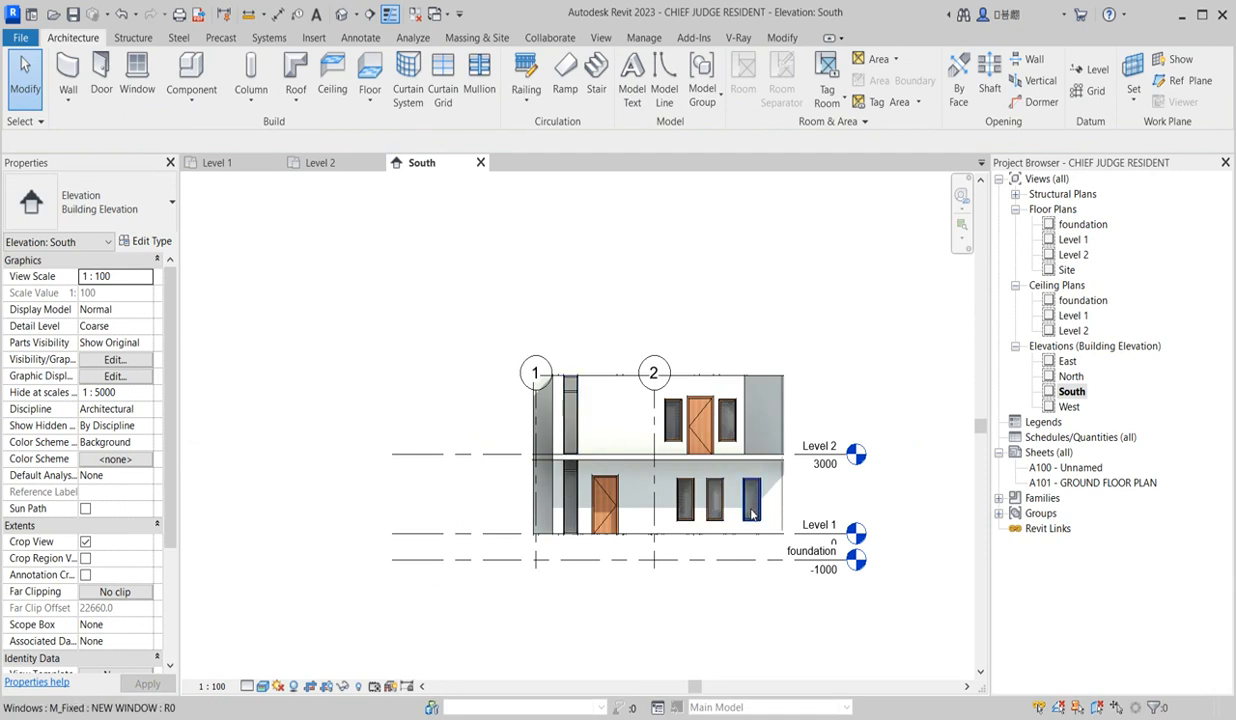
left_click(655, 435)
left_click_drag(654, 357, 654, 281)
left_click(742, 340)
scroll(598, 500, "up", 2)
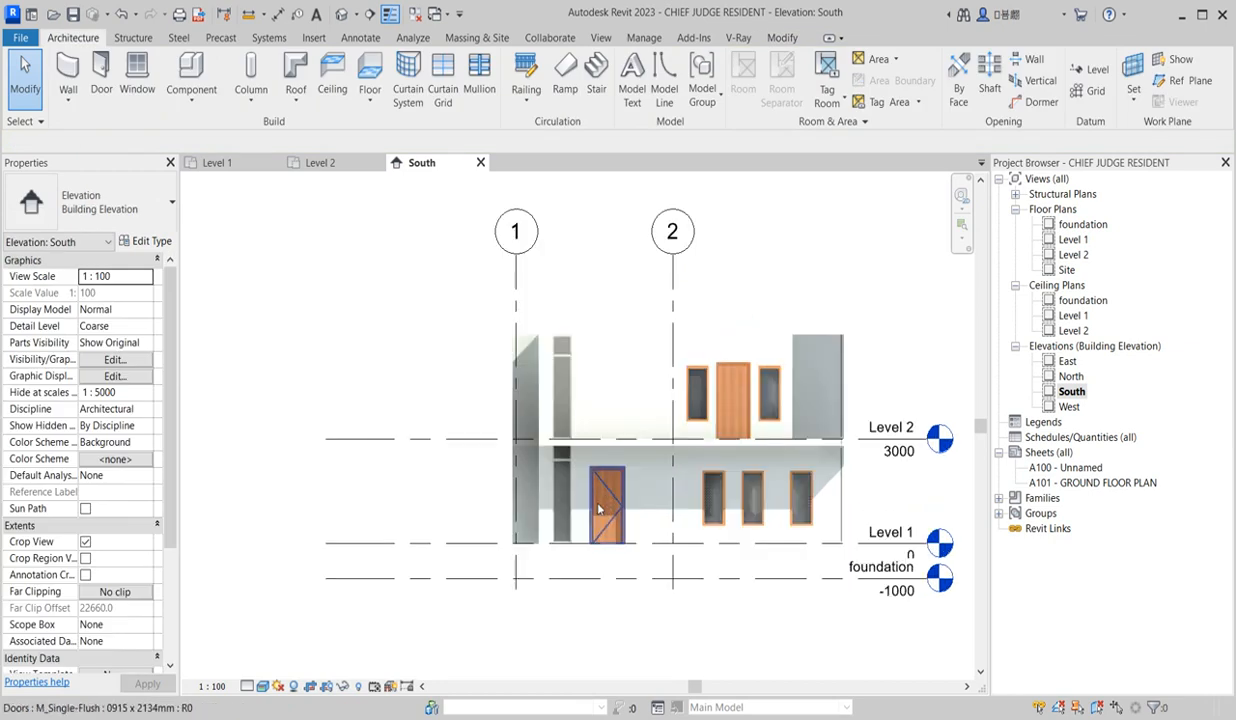
scroll(525, 448, "down", 2)
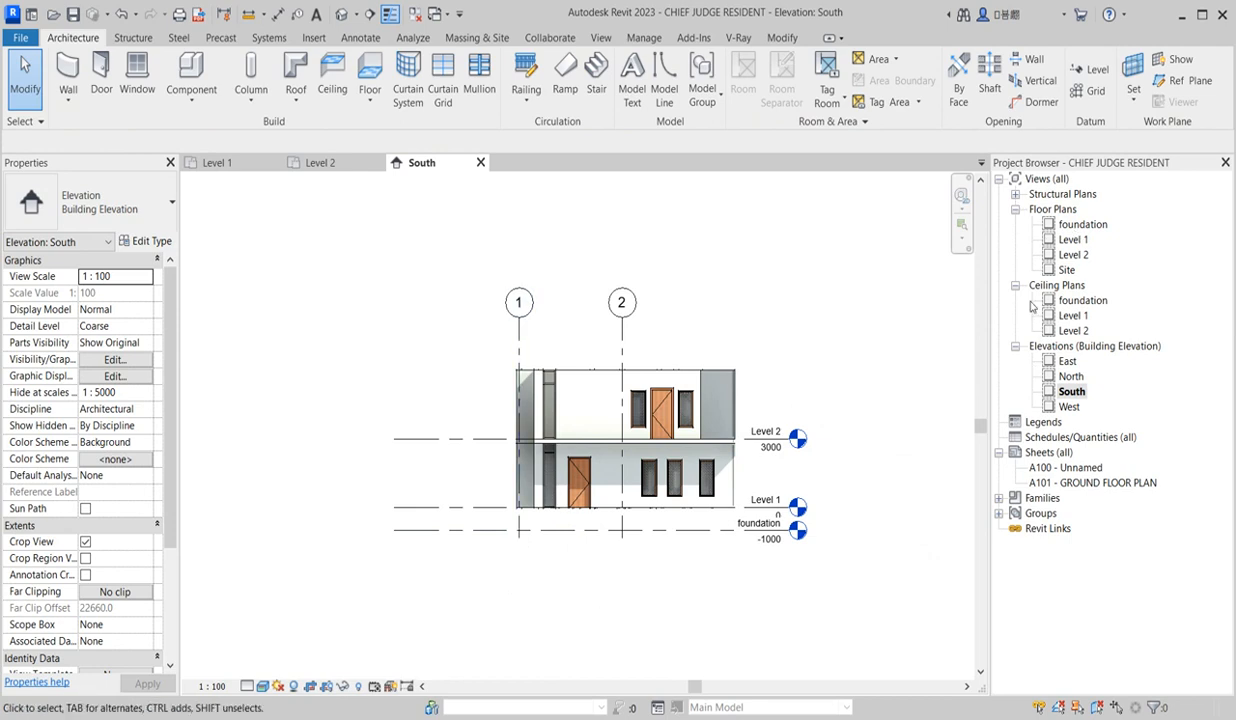
- In the Level 1 plan, draw a Generic - 200mm wall along grid 3 from grid E to grid C
double_click(1086, 224)
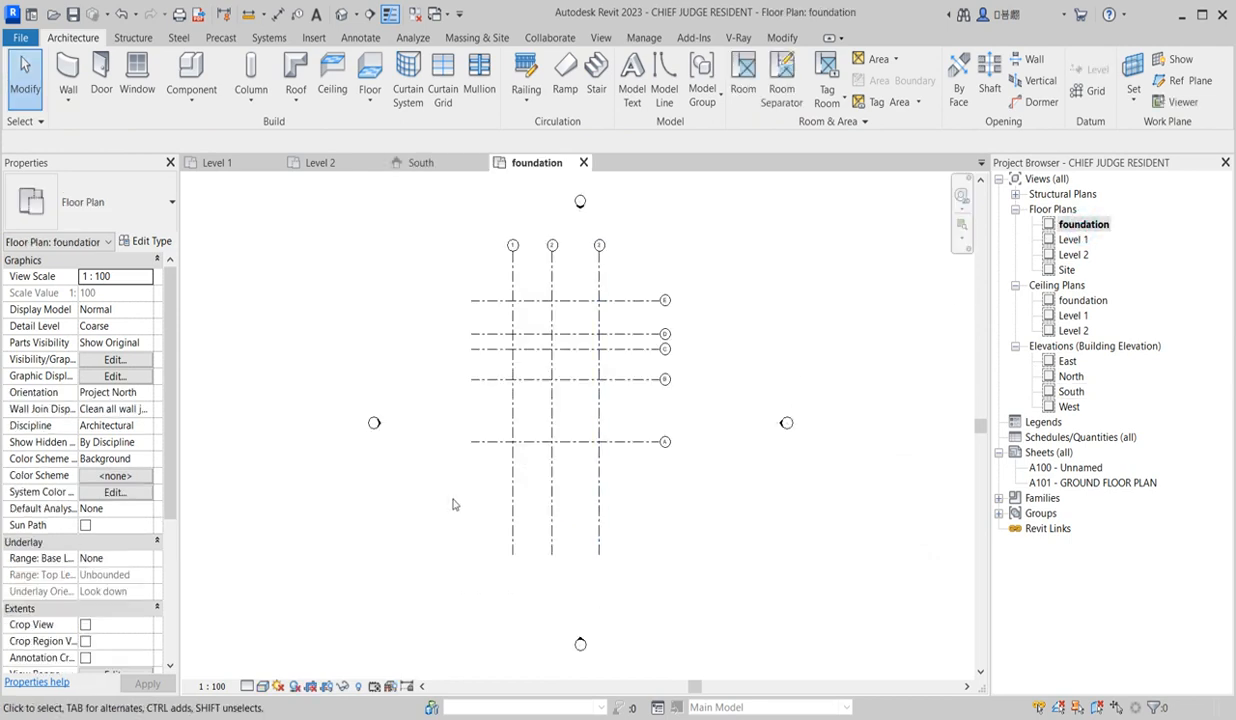
double_click(1073, 240)
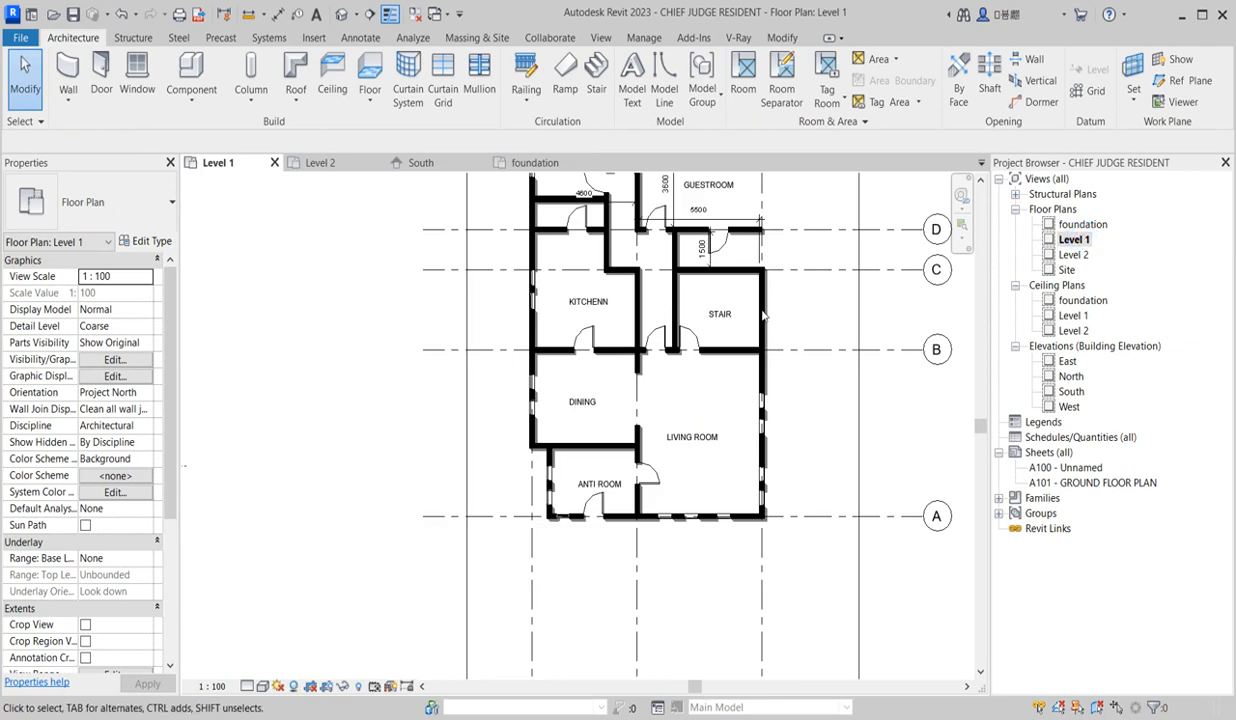
left_click(763, 333)
scroll(762, 338, "down", 4)
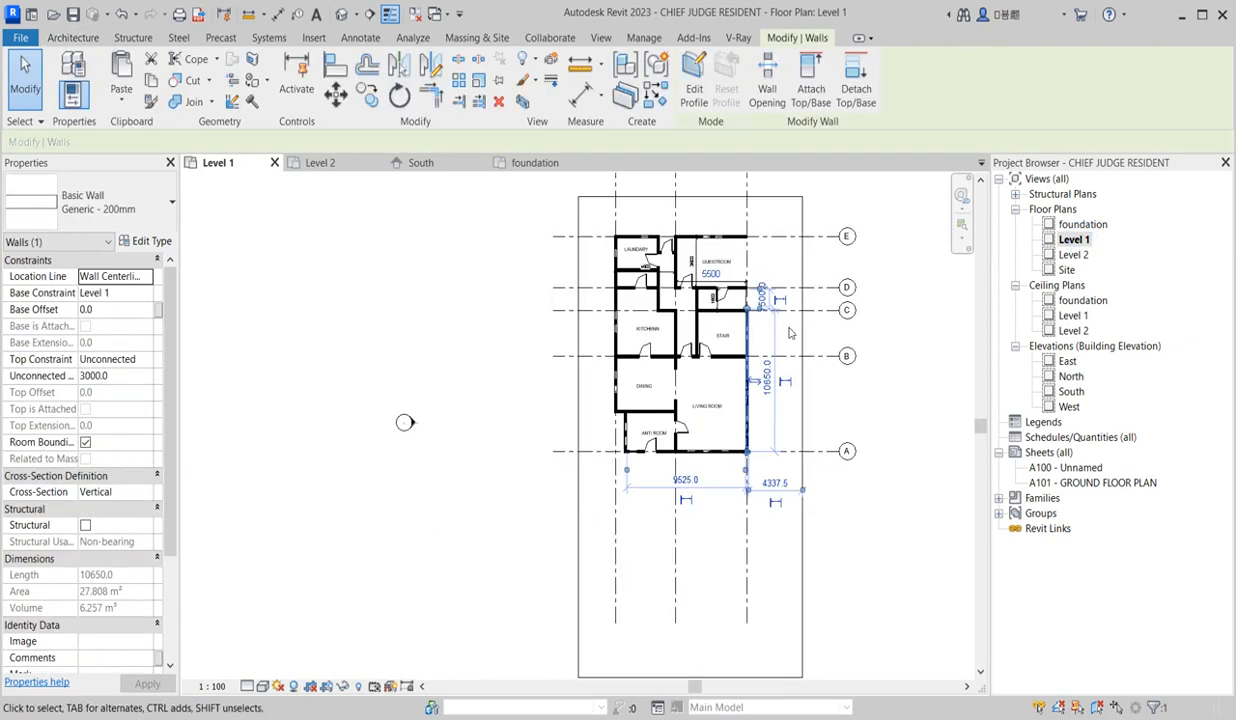
scroll(787, 322, "up", 3)
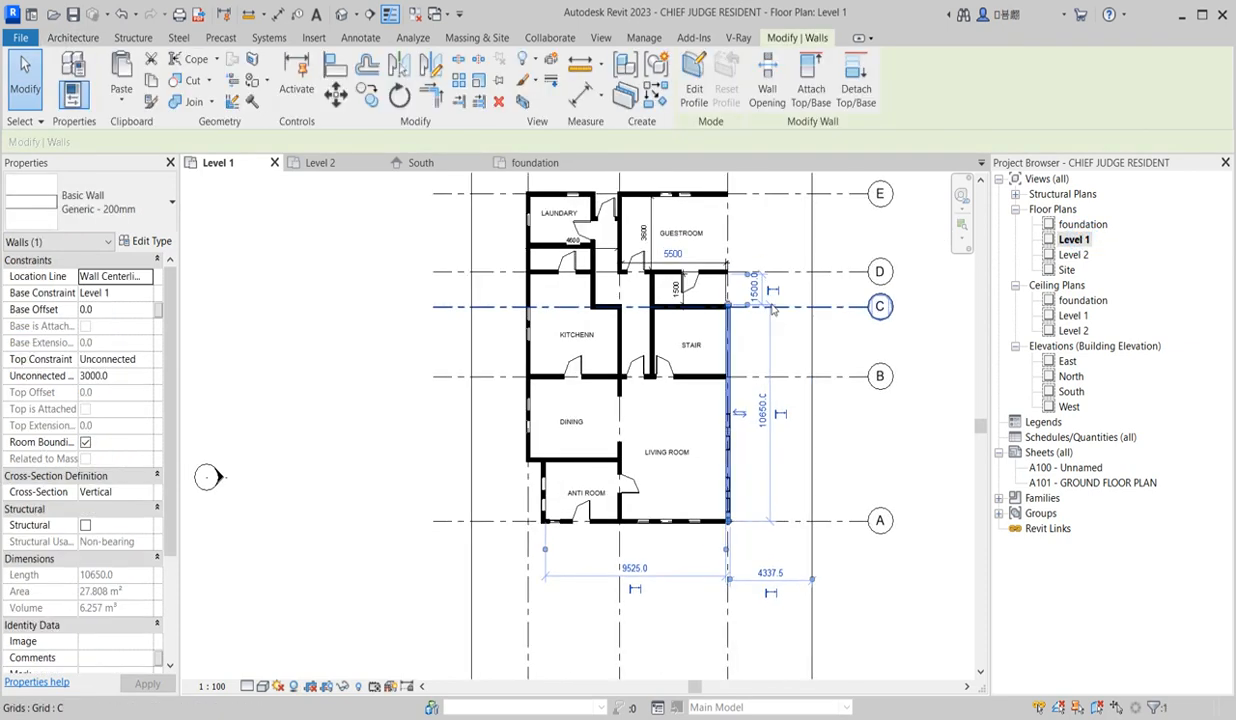
left_click(713, 199)
scroll(705, 300, "down", 1)
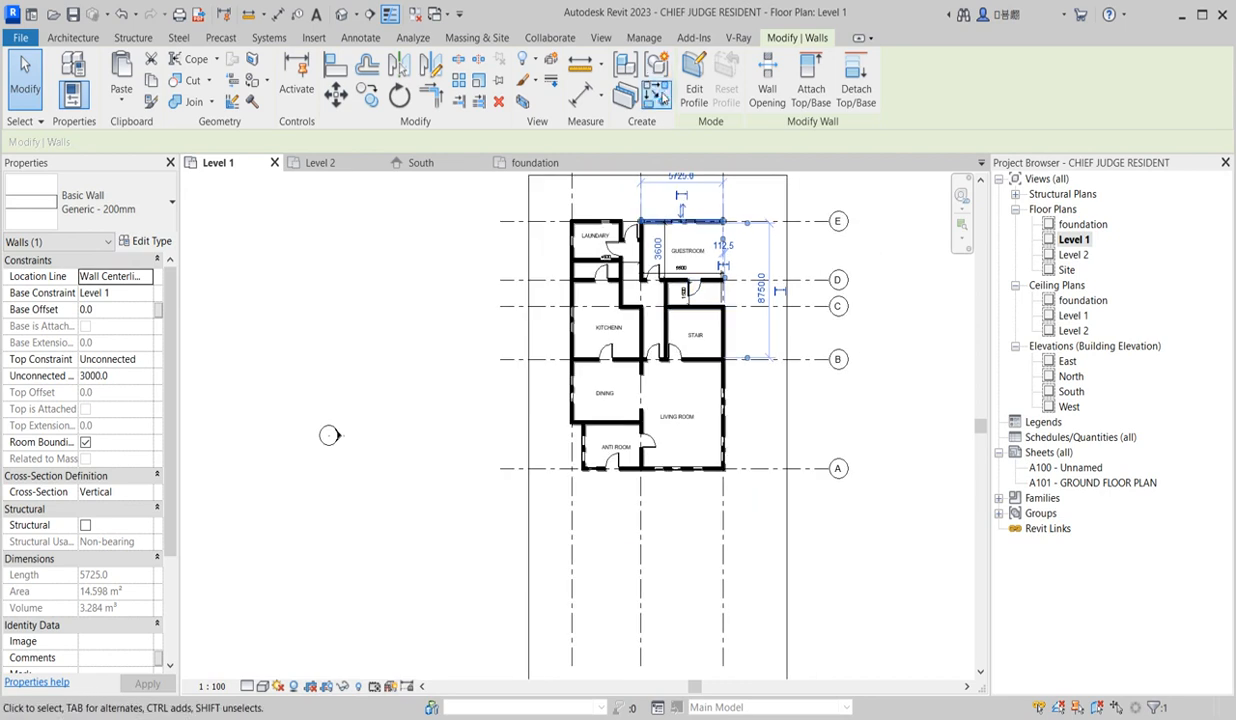
key("w")
key("a")
left_click(723, 221)
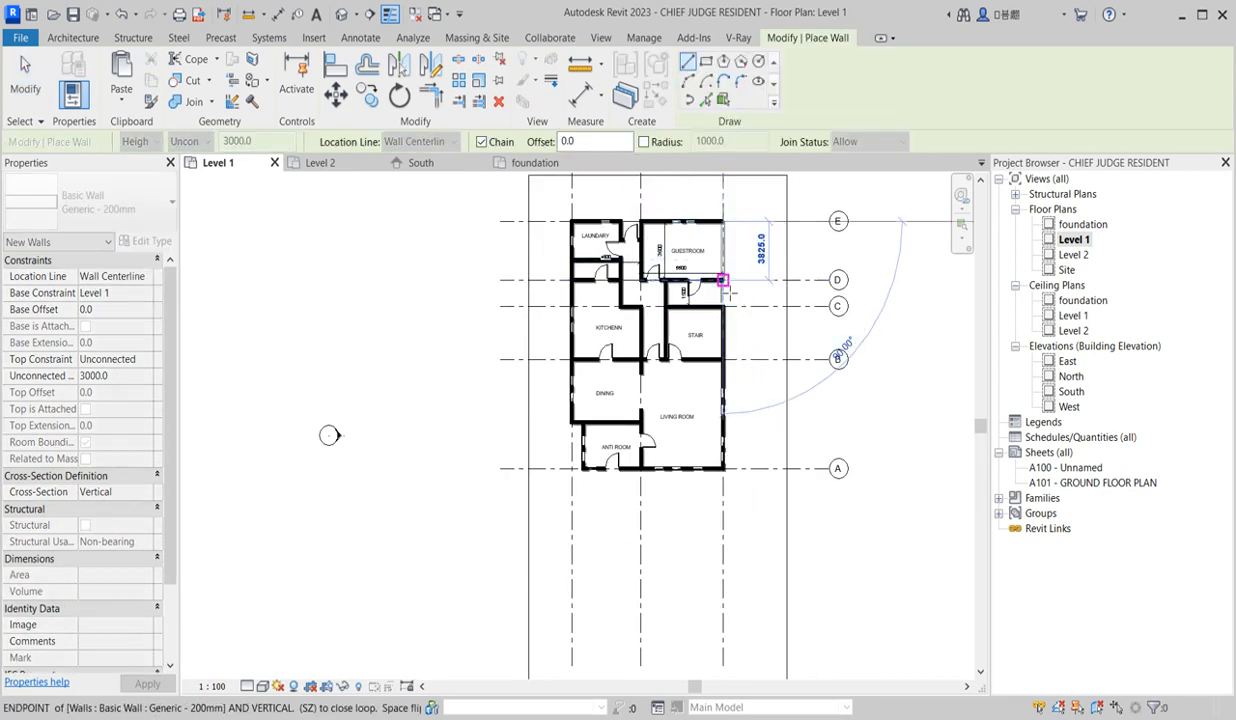
scroll(724, 309, "up", 2)
left_click(724, 306)
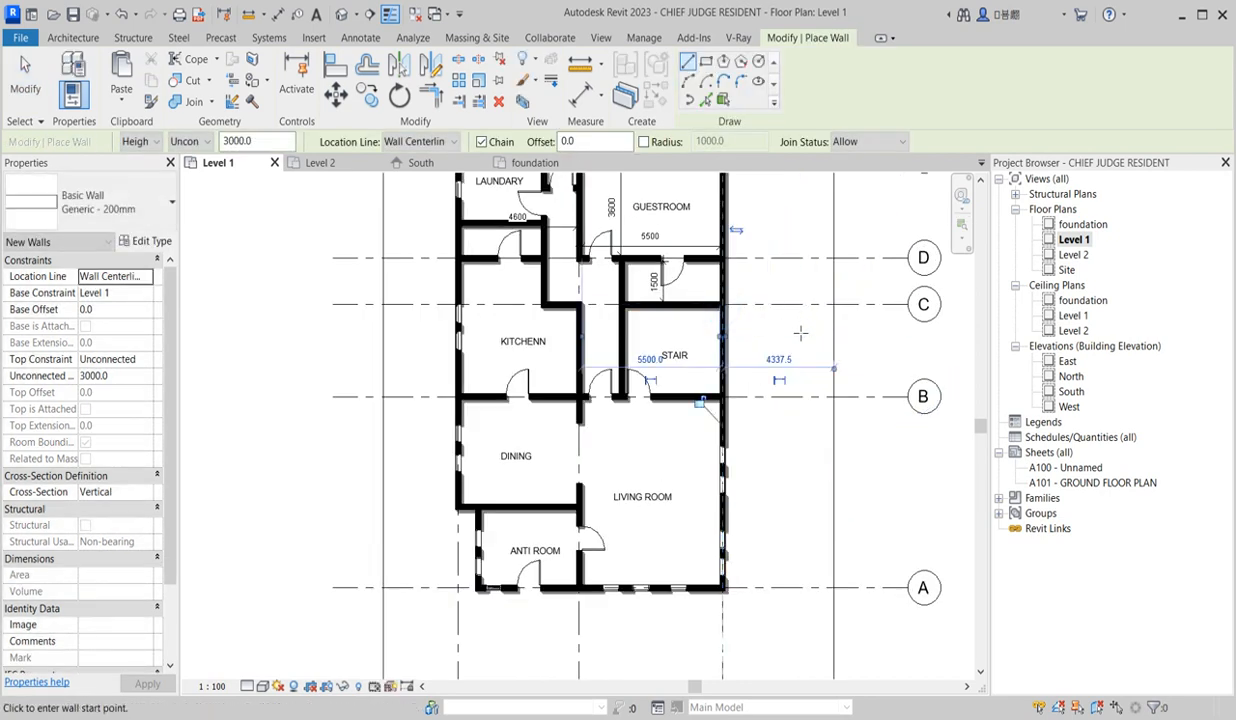
key("Escape")
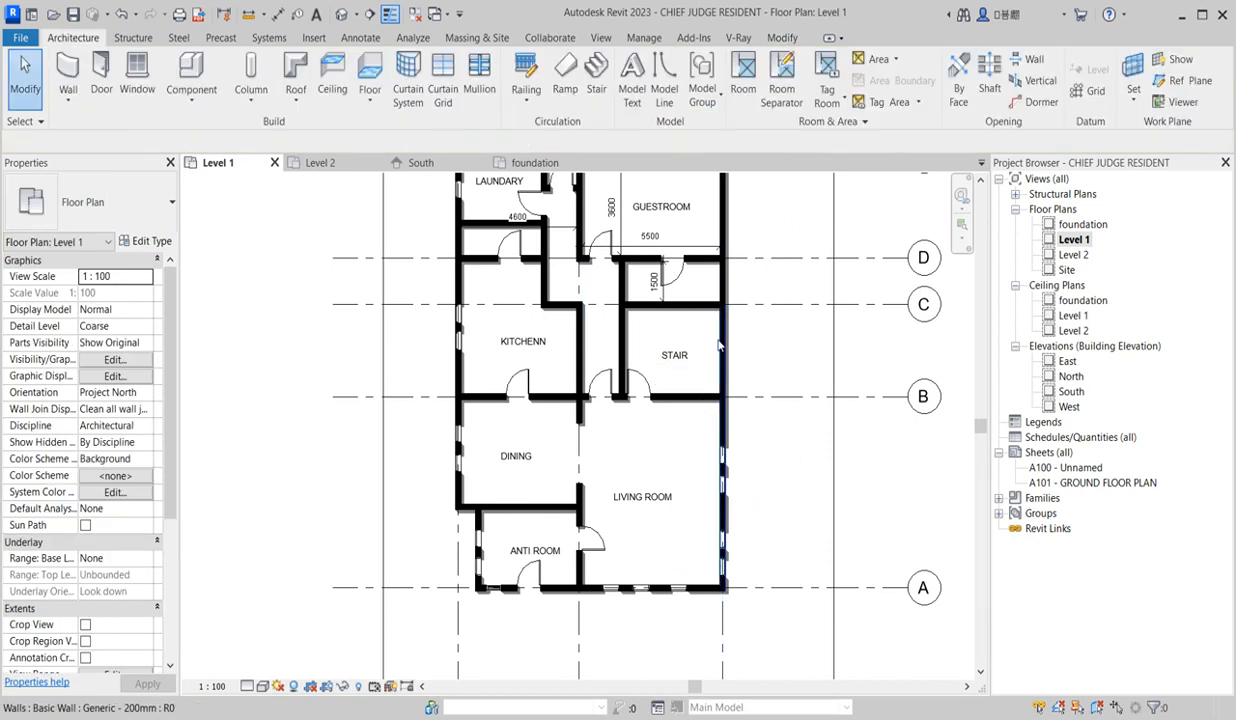
- Select all Generic - 200mm wall instances visible in the Level 1 plan and copy them to the clipboard
left_click(718, 343)
scroll(718, 343, "down", 3)
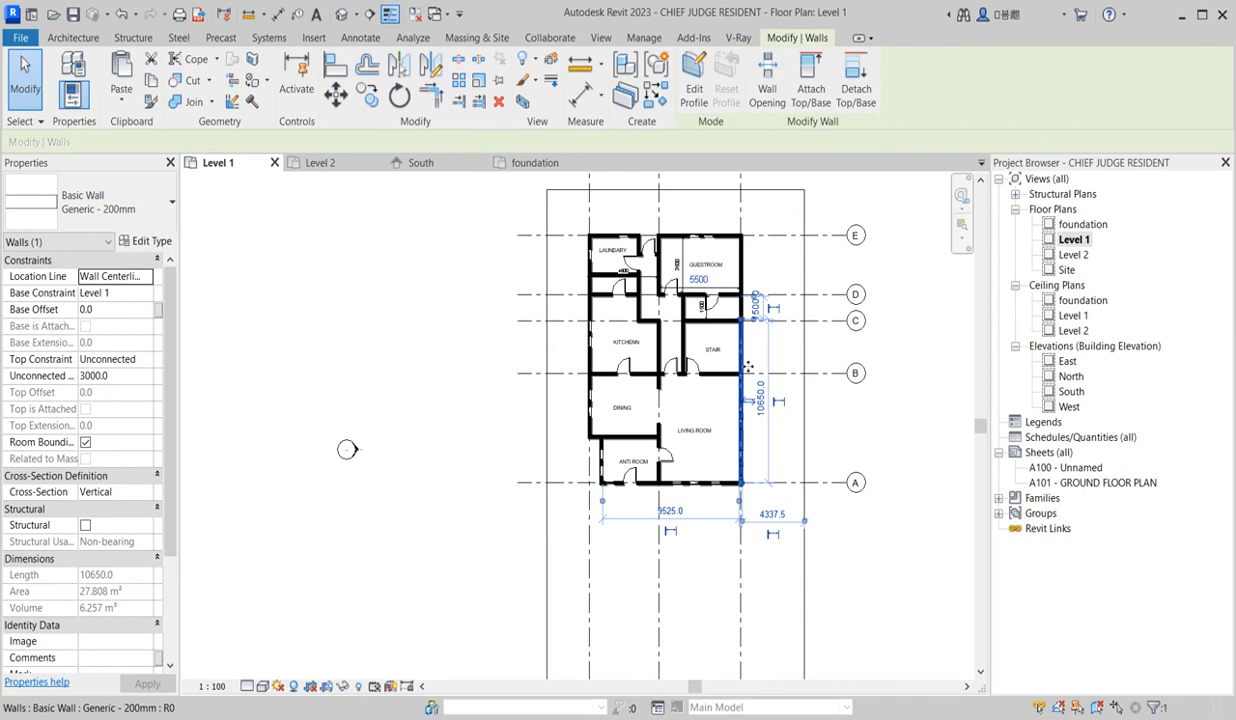
right_click(742, 327)
mouse_move(843, 443)
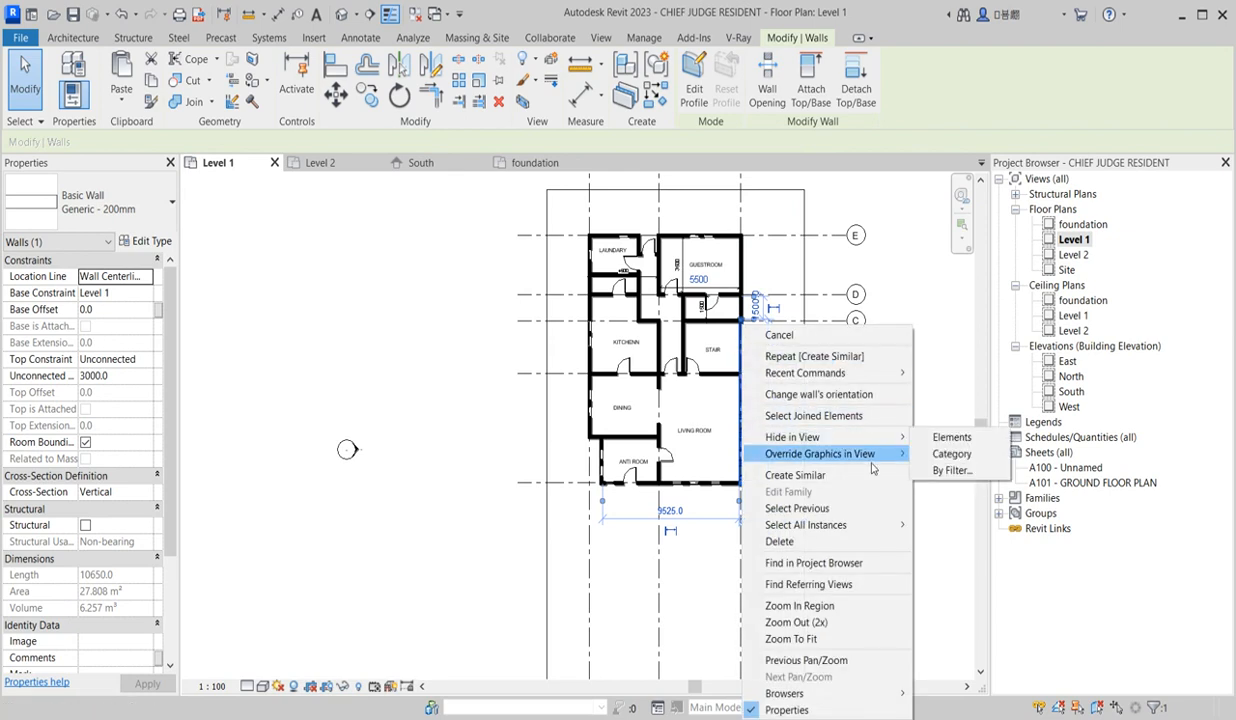
mouse_move(895, 530)
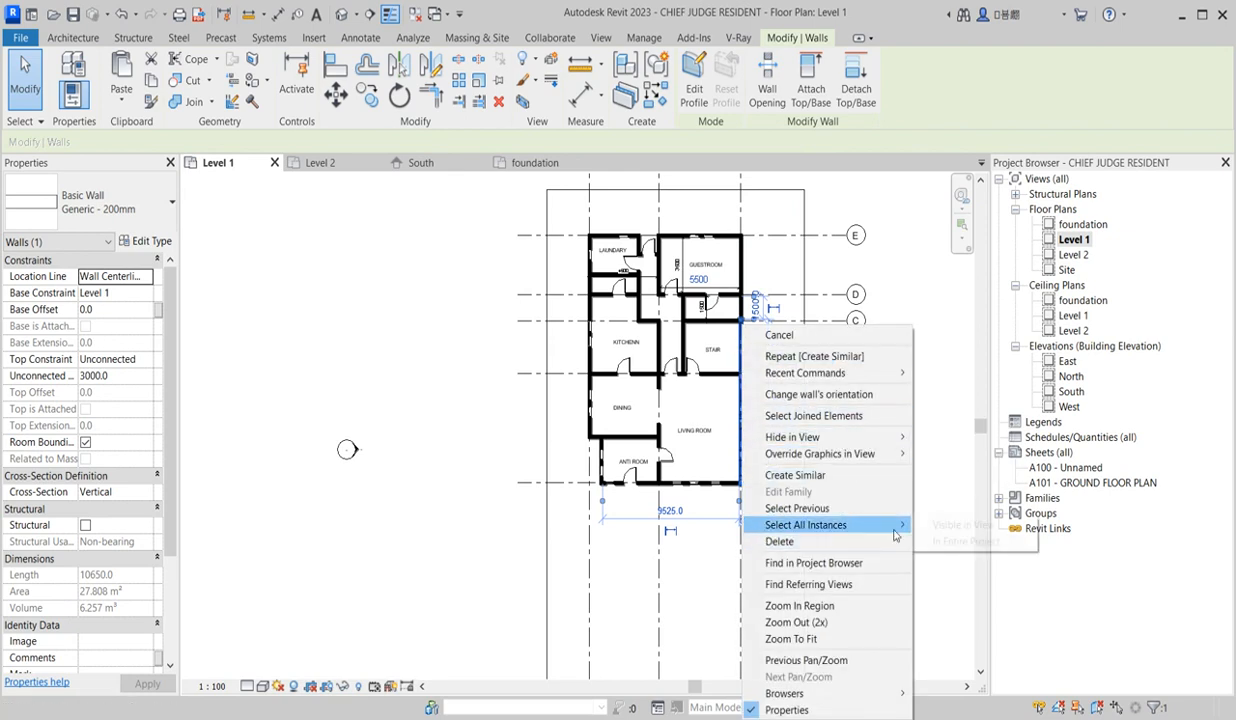
left_click(960, 525)
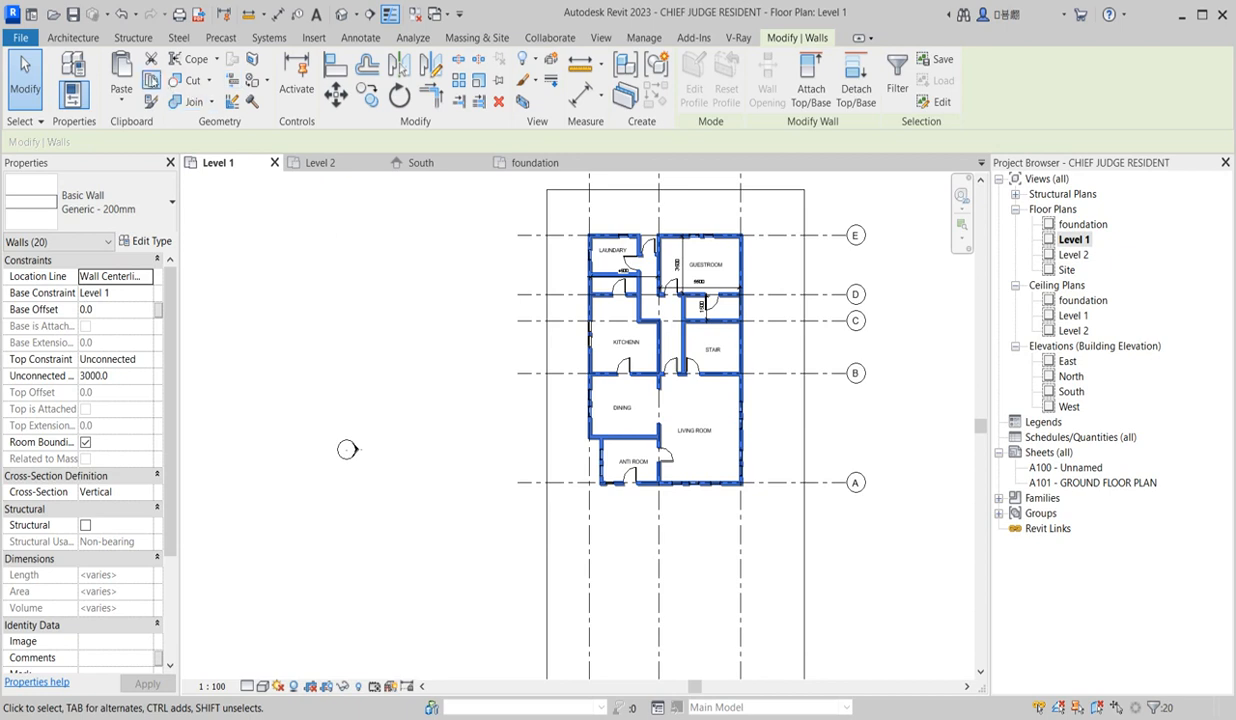
- Paste the copied walls into the foundation plan aligned to the current view, unjoining the elements that cannot stay joined
double_click(1082, 225)
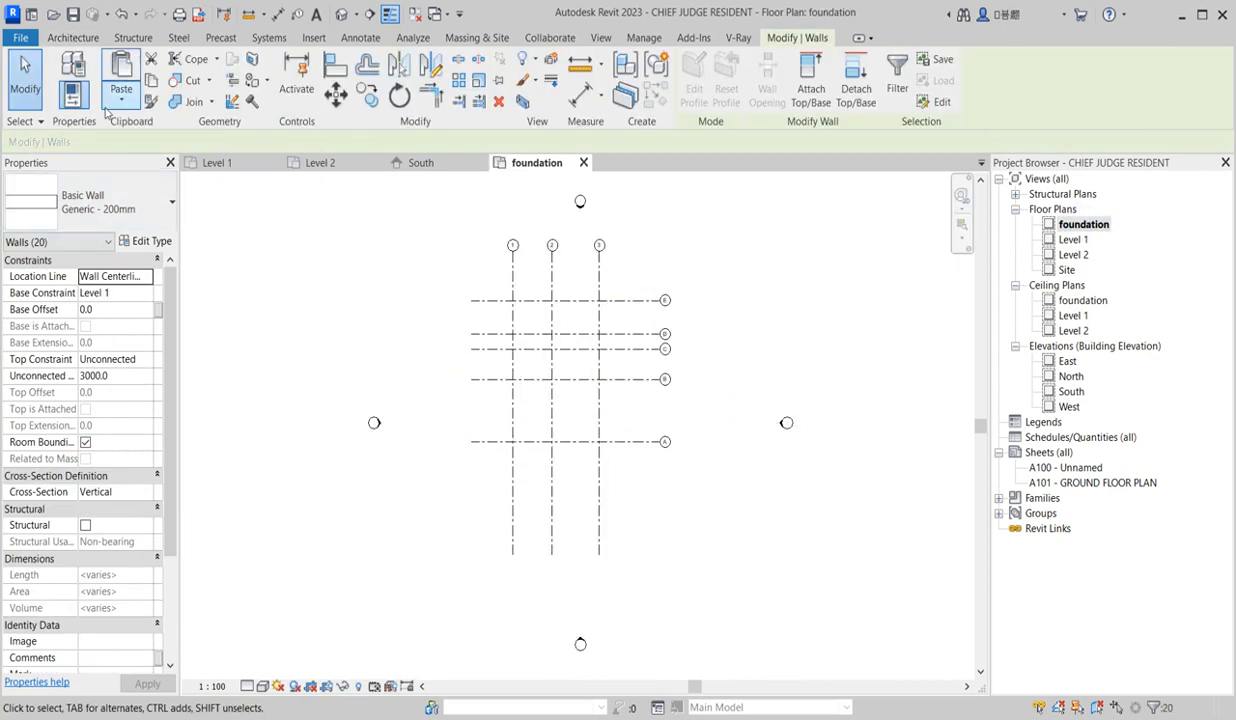
left_click(118, 102)
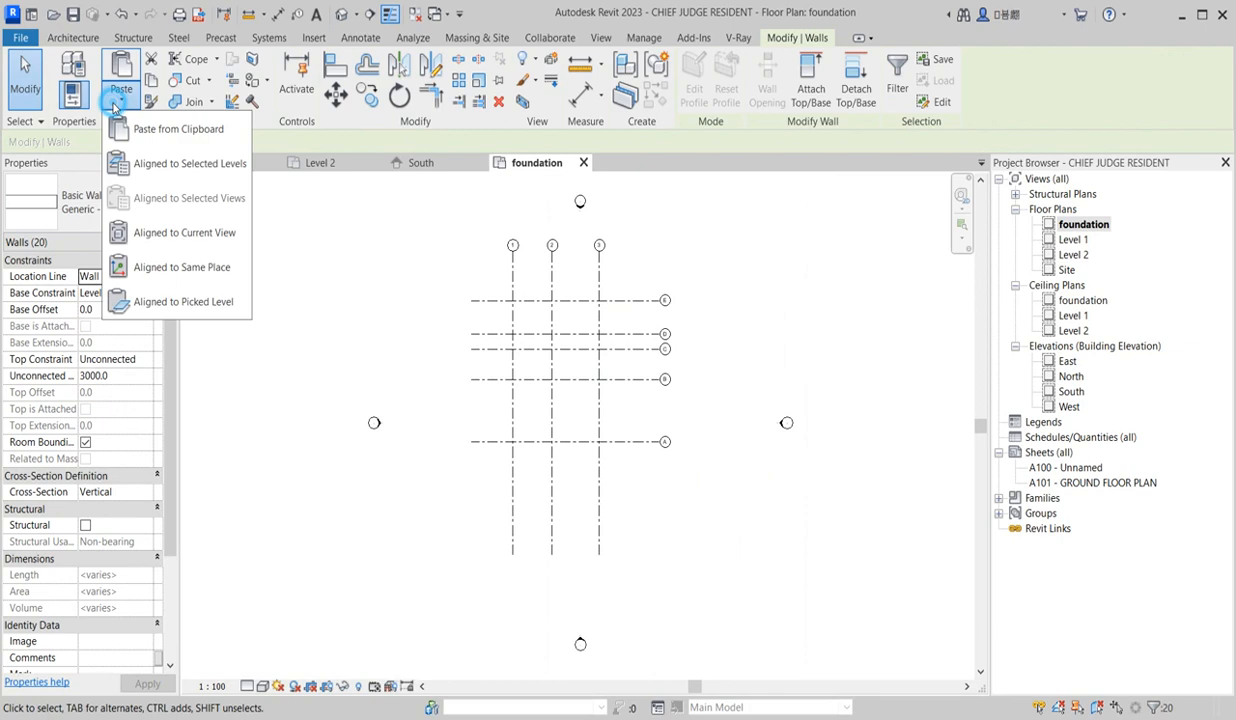
left_click(196, 236)
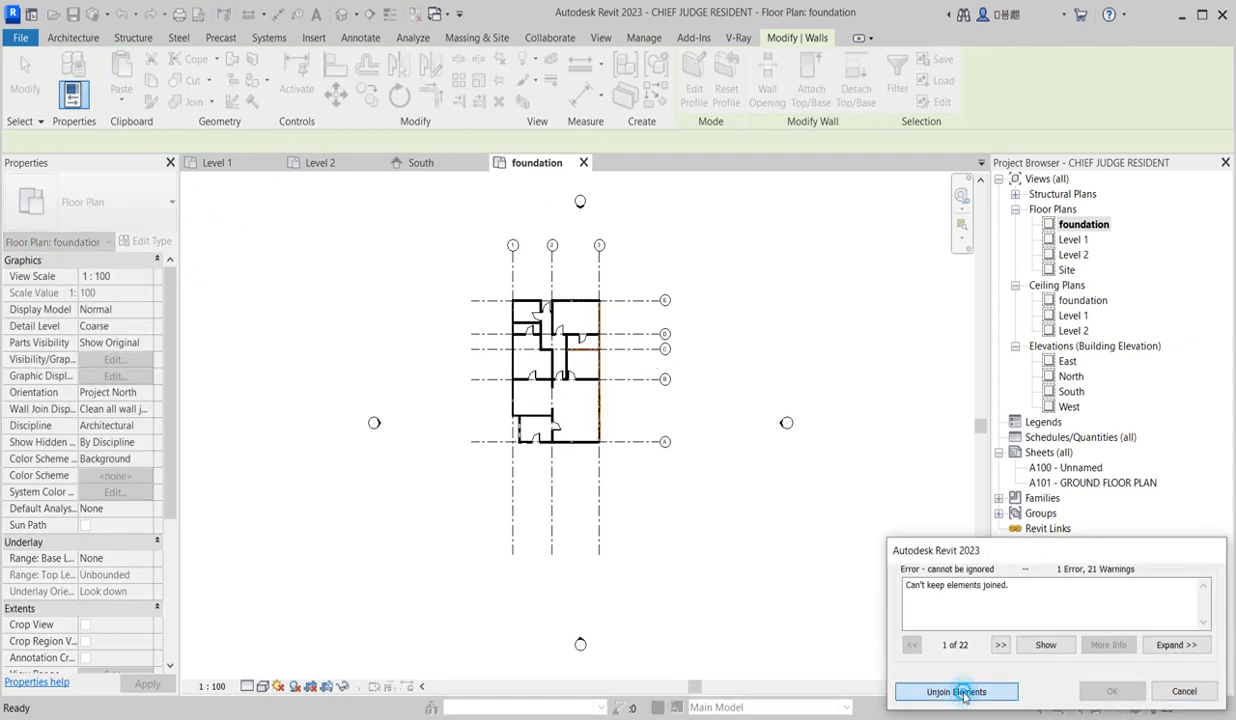
left_click(958, 691)
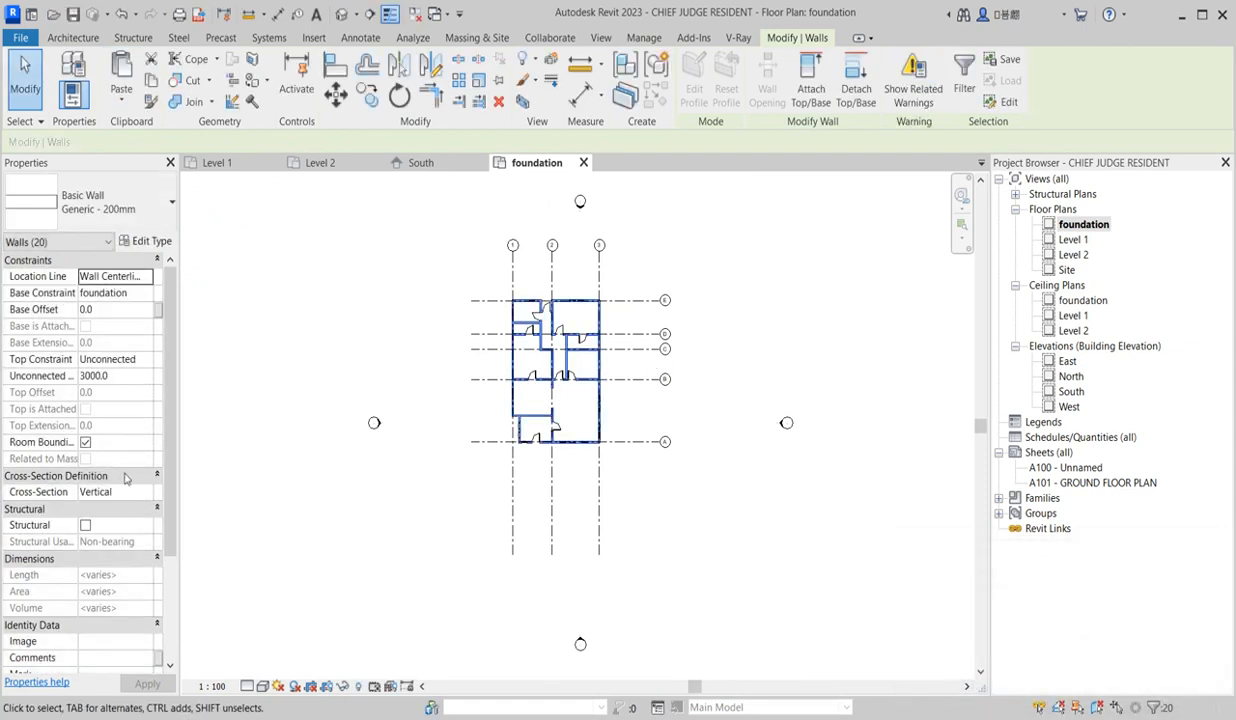
- Open the South elevation with the pasted foundation walls still selected
scroll(175, 482, "down", 1)
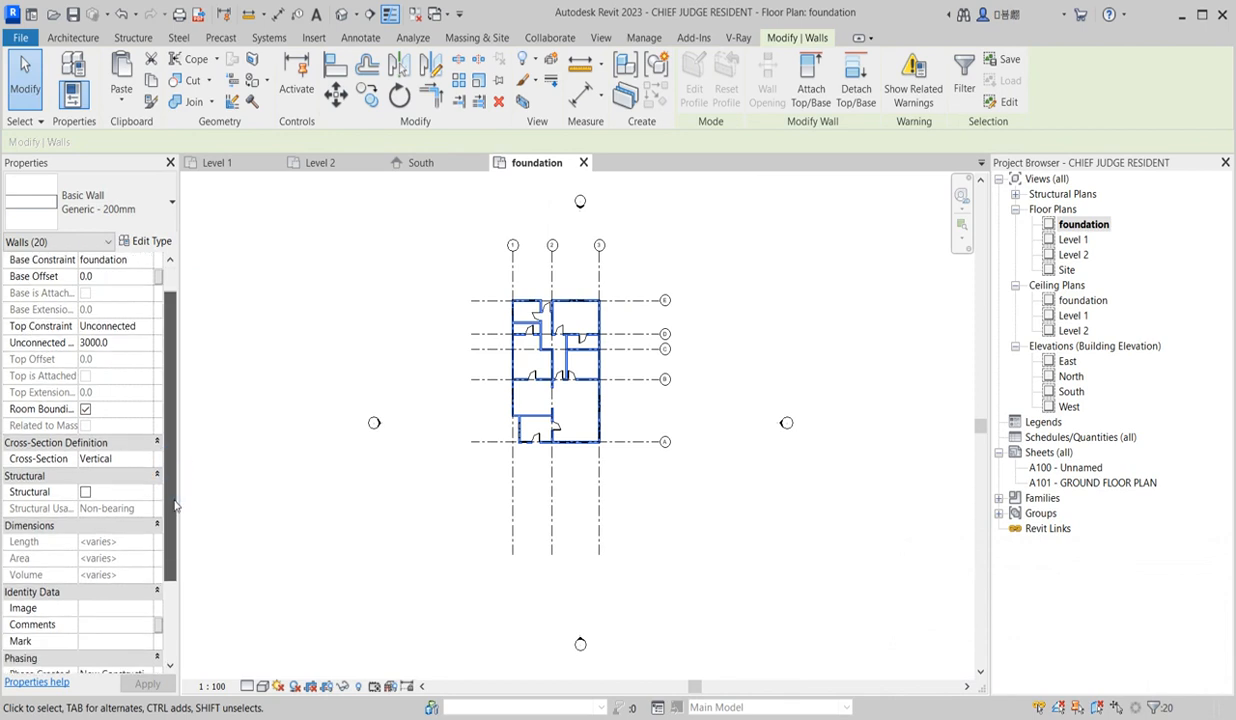
left_click(136, 344)
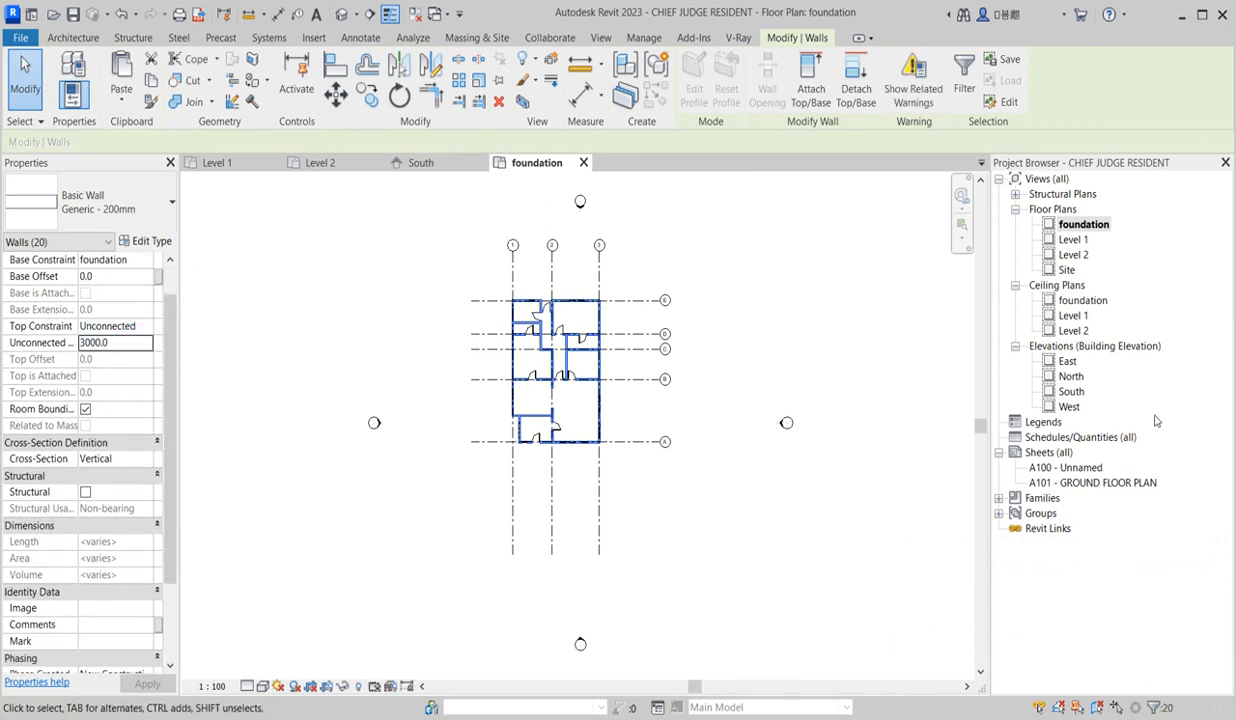
double_click(1073, 393)
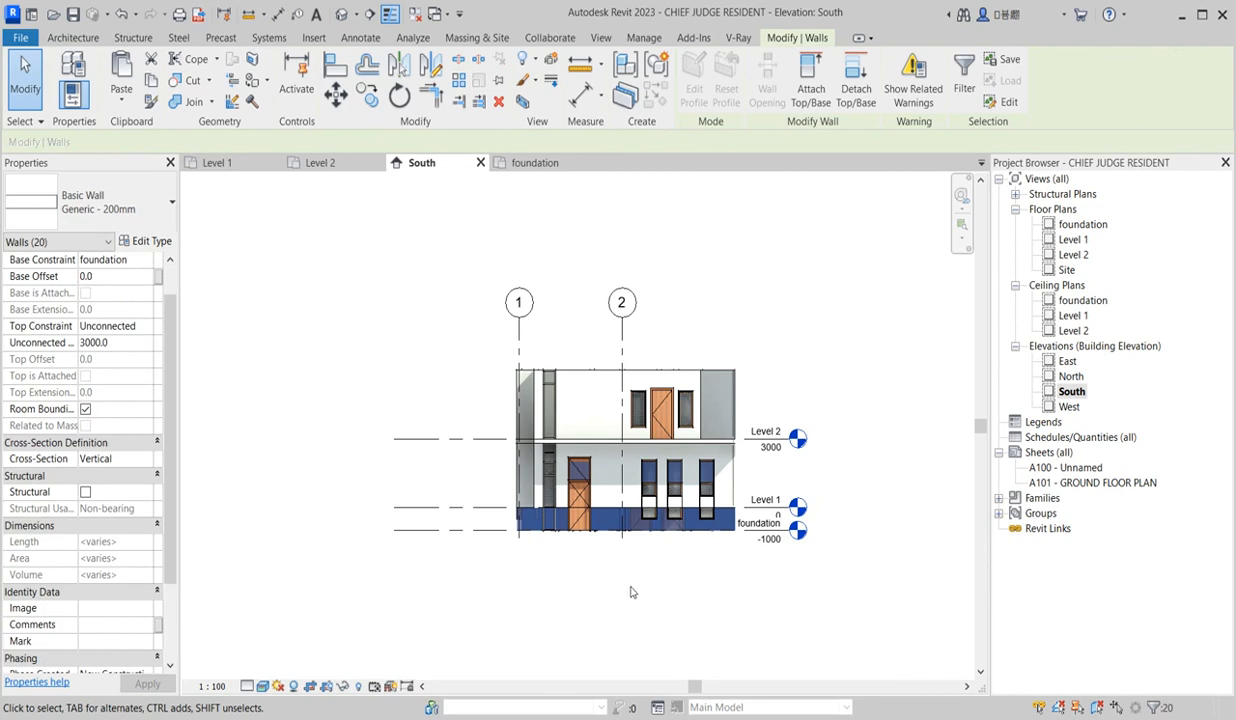
- Try to set the unconnected height of the pasted foundation walls to -800
left_click(119, 344)
left_click(120, 346)
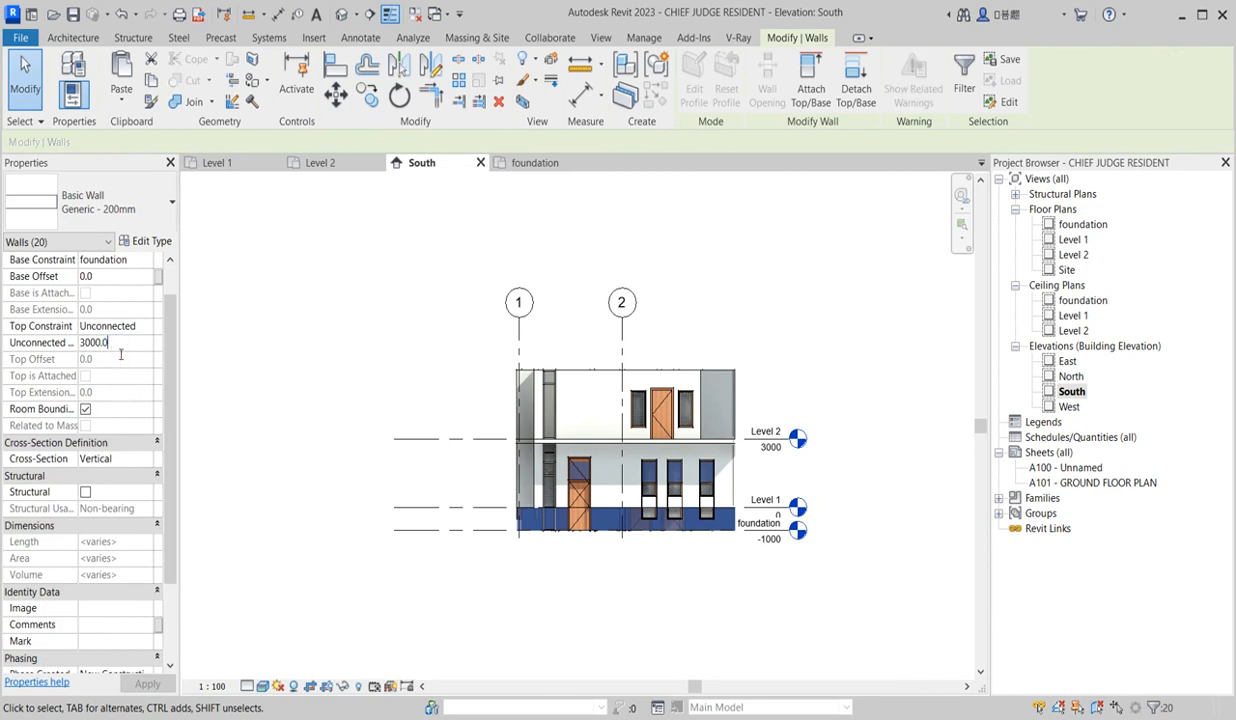
key("BackSpace")
key("BackSpace")
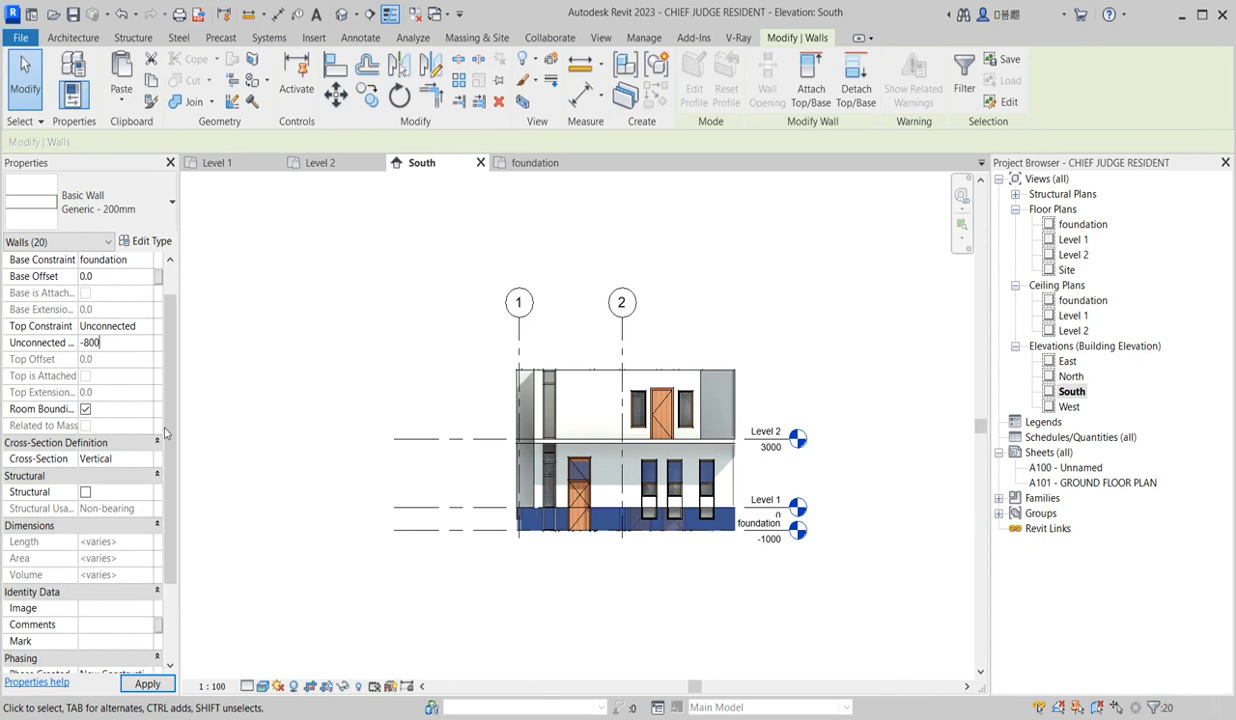
mouse_move(211, 448)
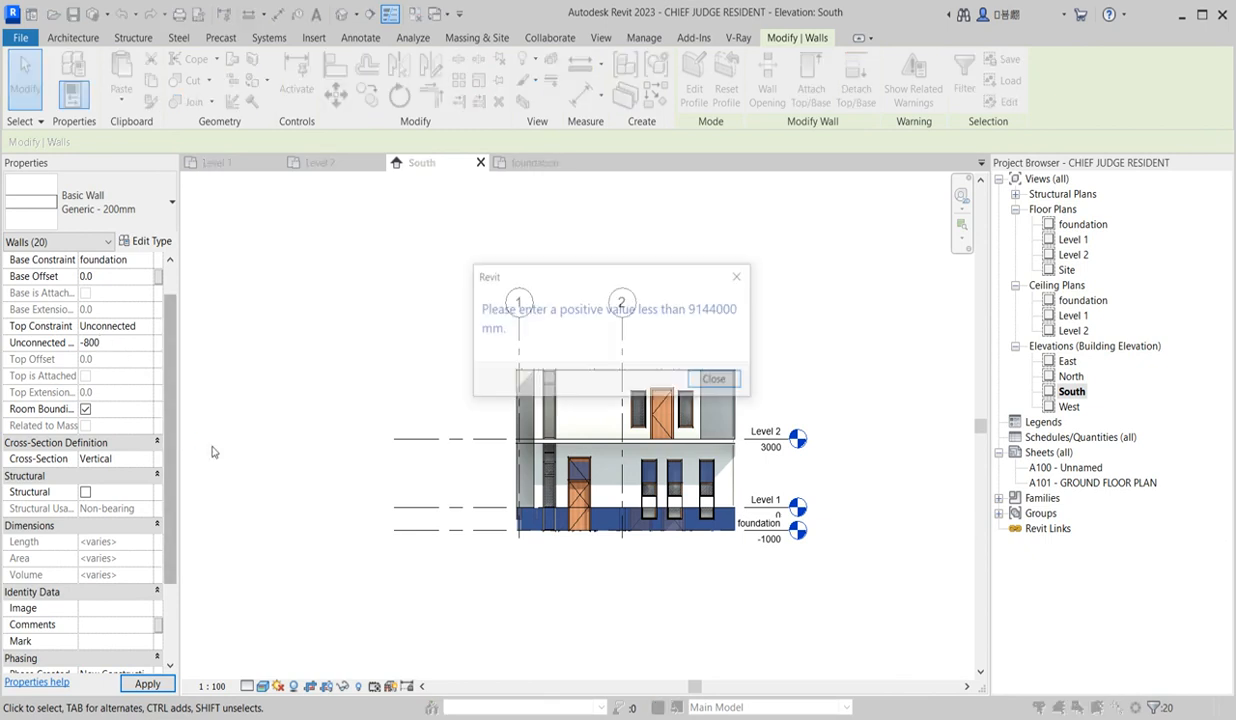
left_click(717, 379)
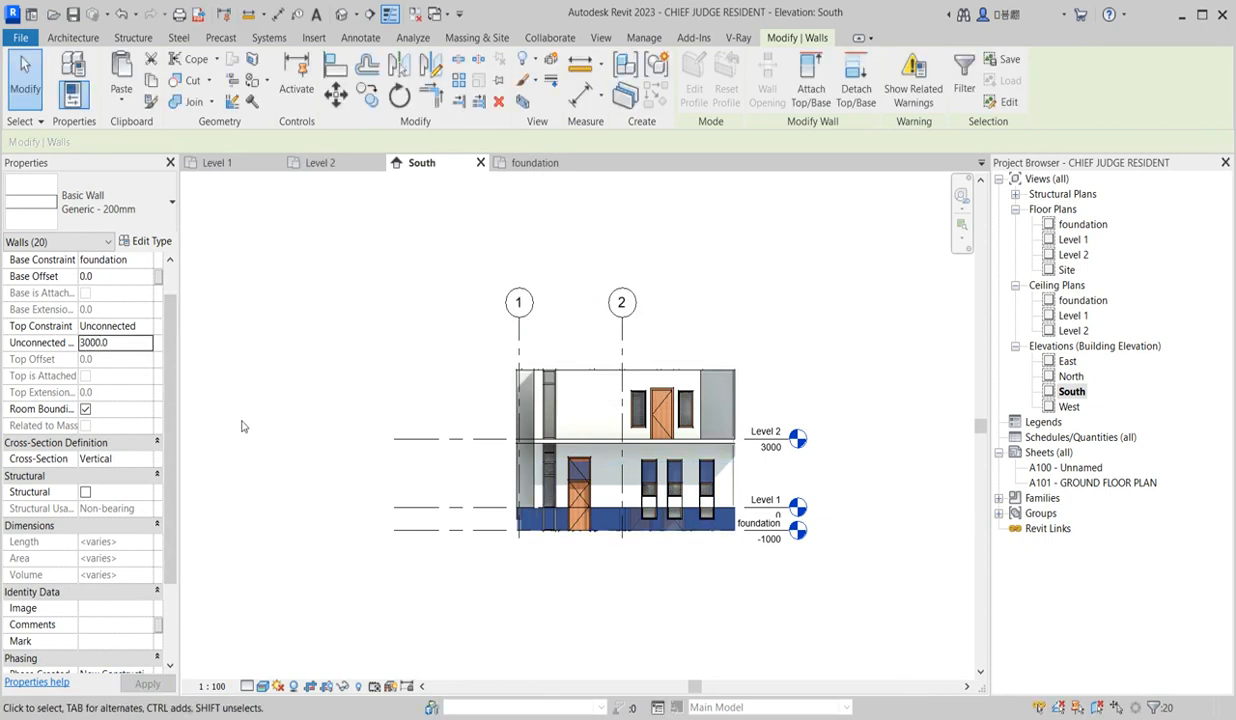
- Set the unconnected height of the selected foundation walls to 800
left_click(133, 343)
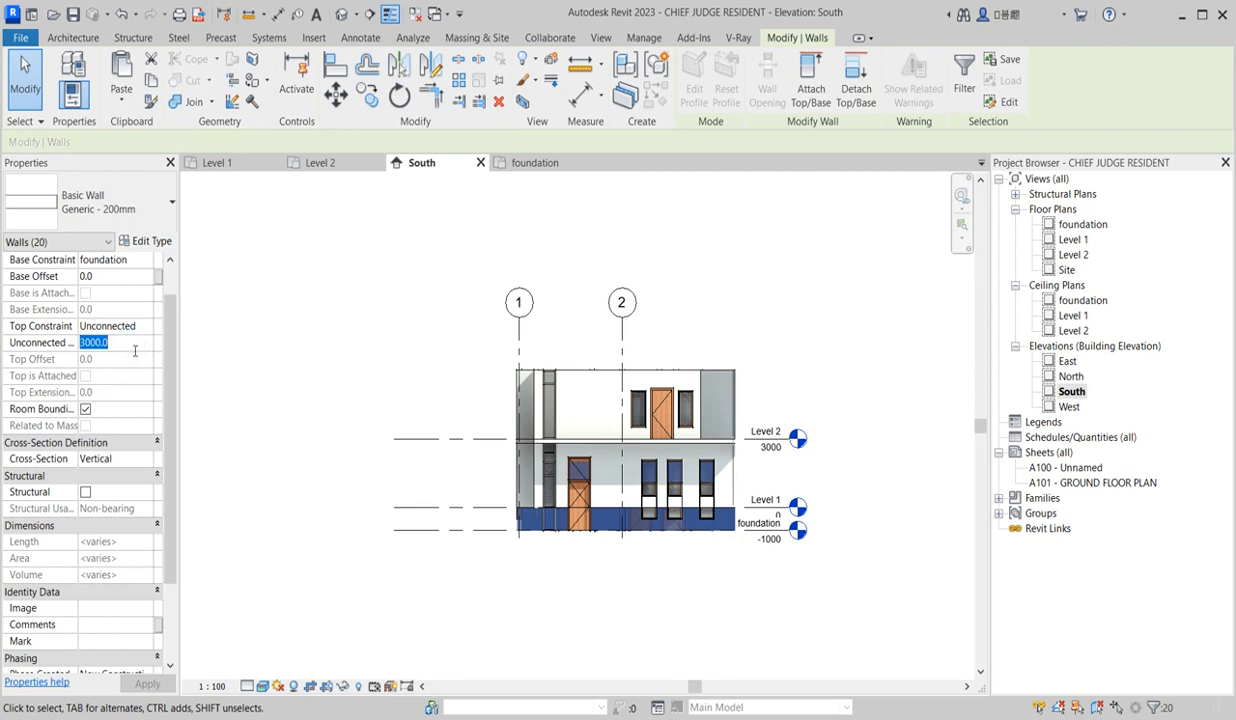
type("8")
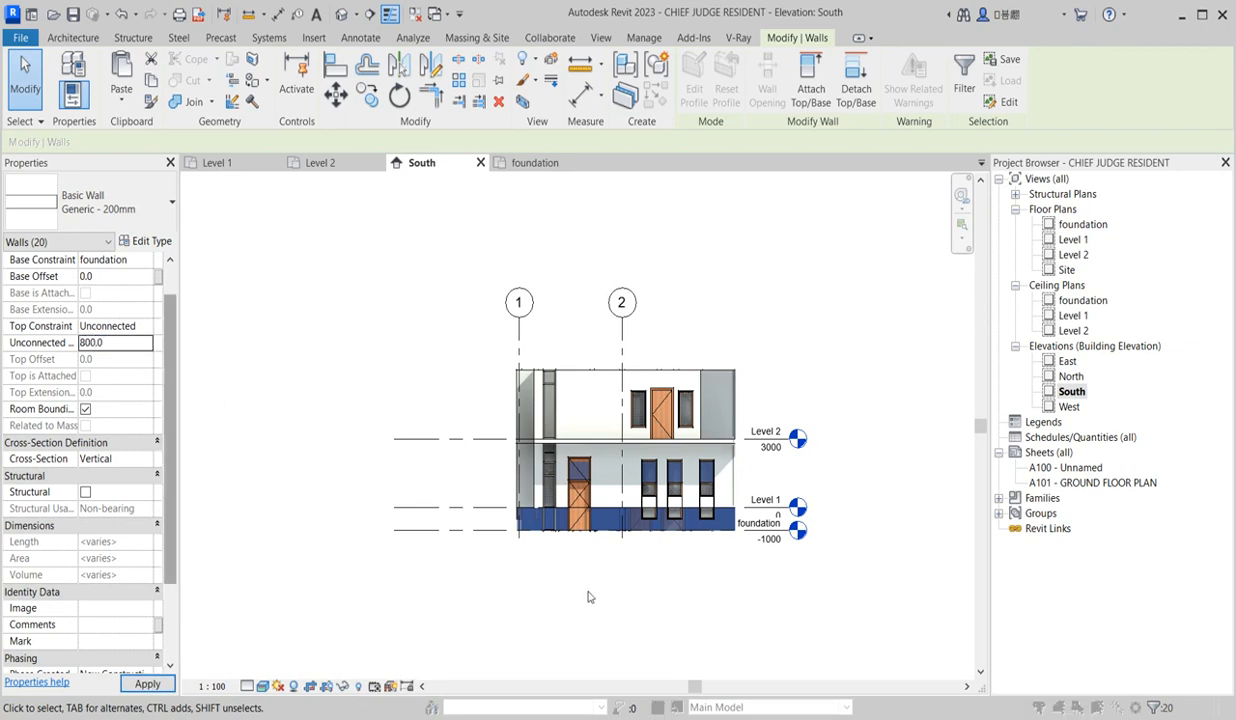
left_click(546, 425)
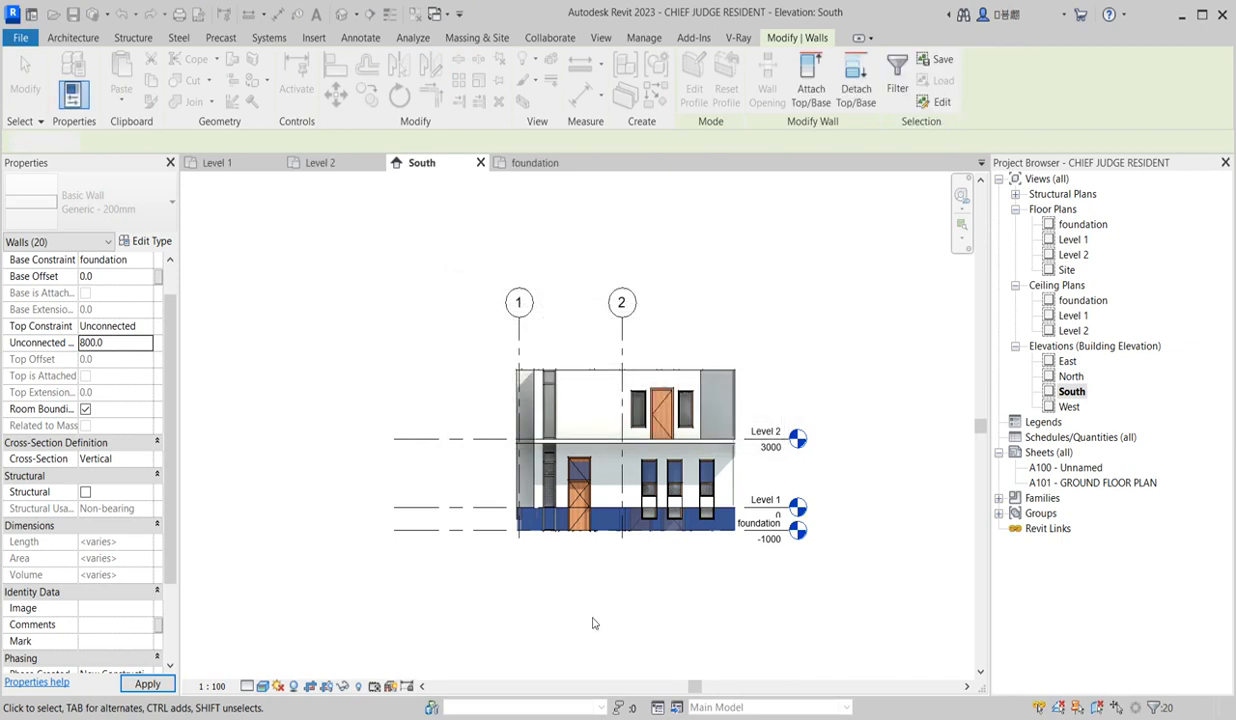
scroll(712, 515, "up", 5)
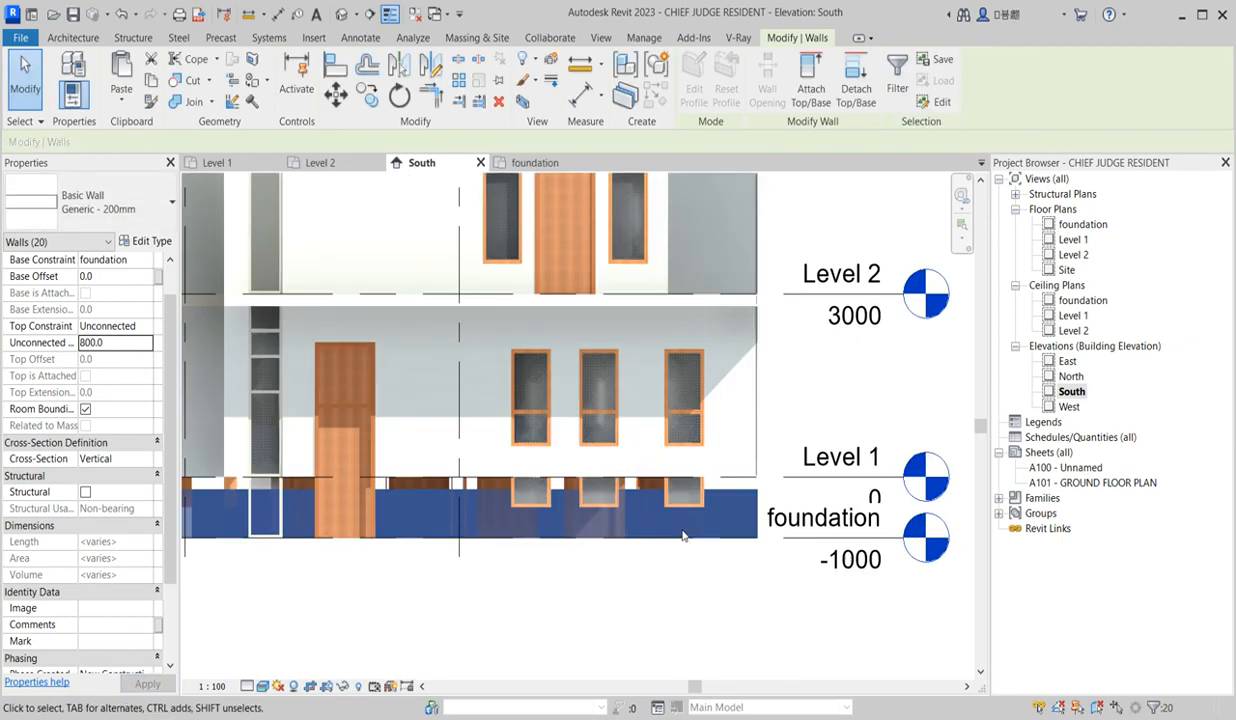
- In the foundation plan, select all visible instances of the M_Fixed NEW WINDOW window and delete them
double_click(1083, 226)
scroll(545, 520, "up", 5)
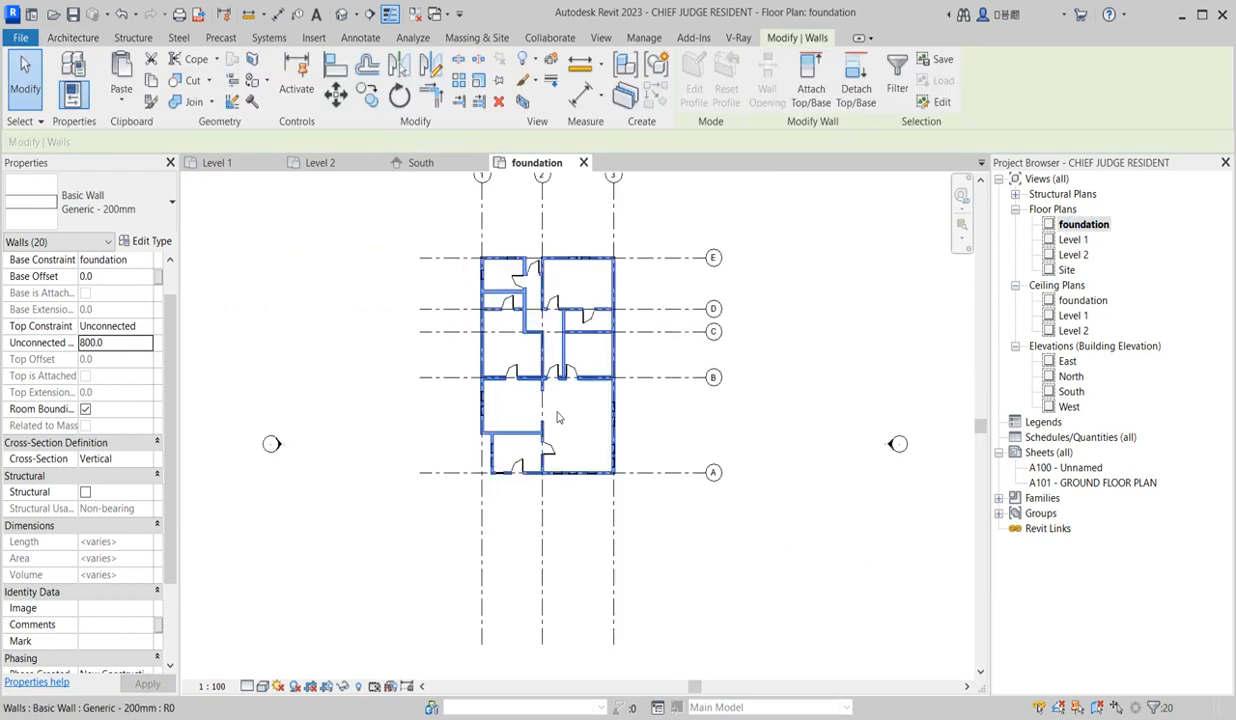
left_click(601, 507)
left_click(572, 452)
right_click(572, 452)
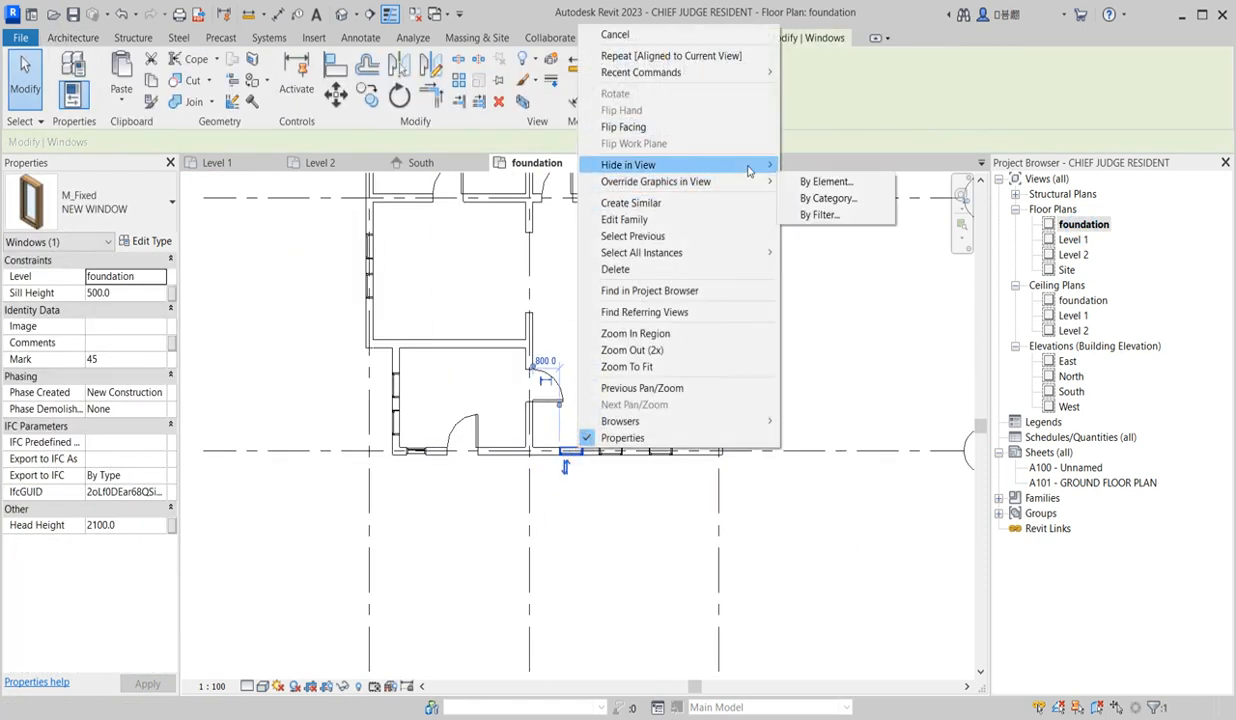
mouse_move(765, 252)
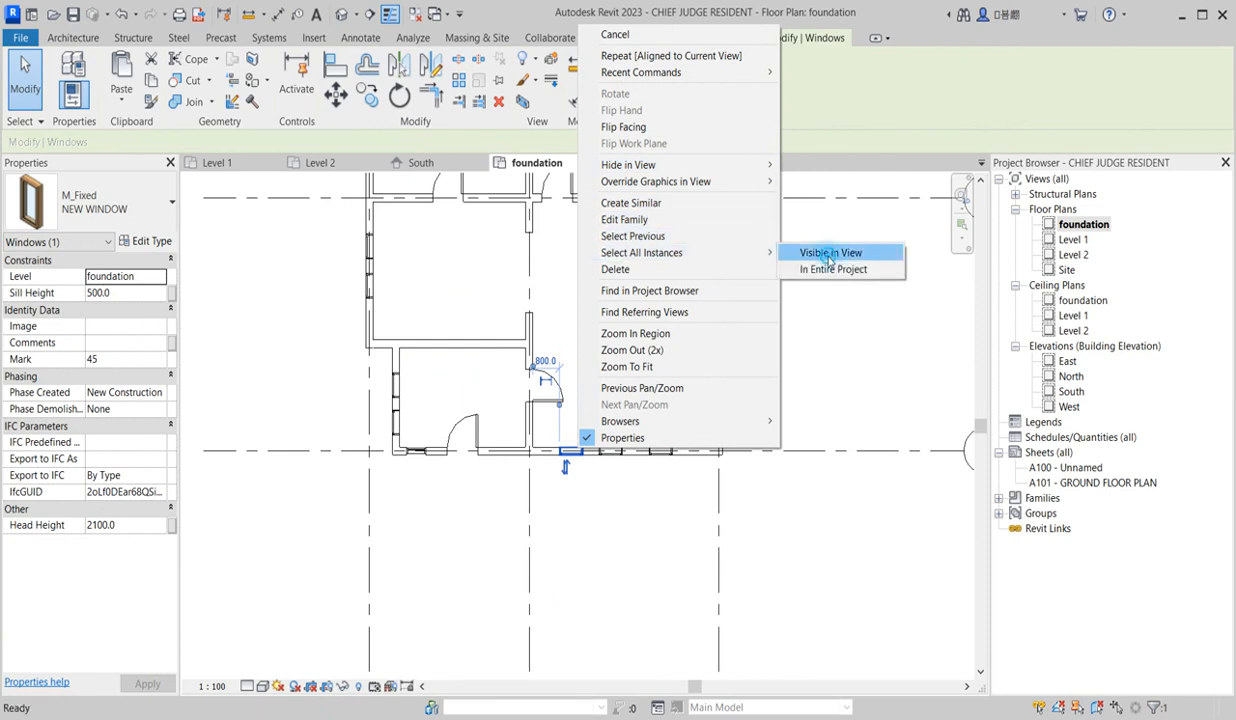
left_click(812, 254)
left_click(822, 268)
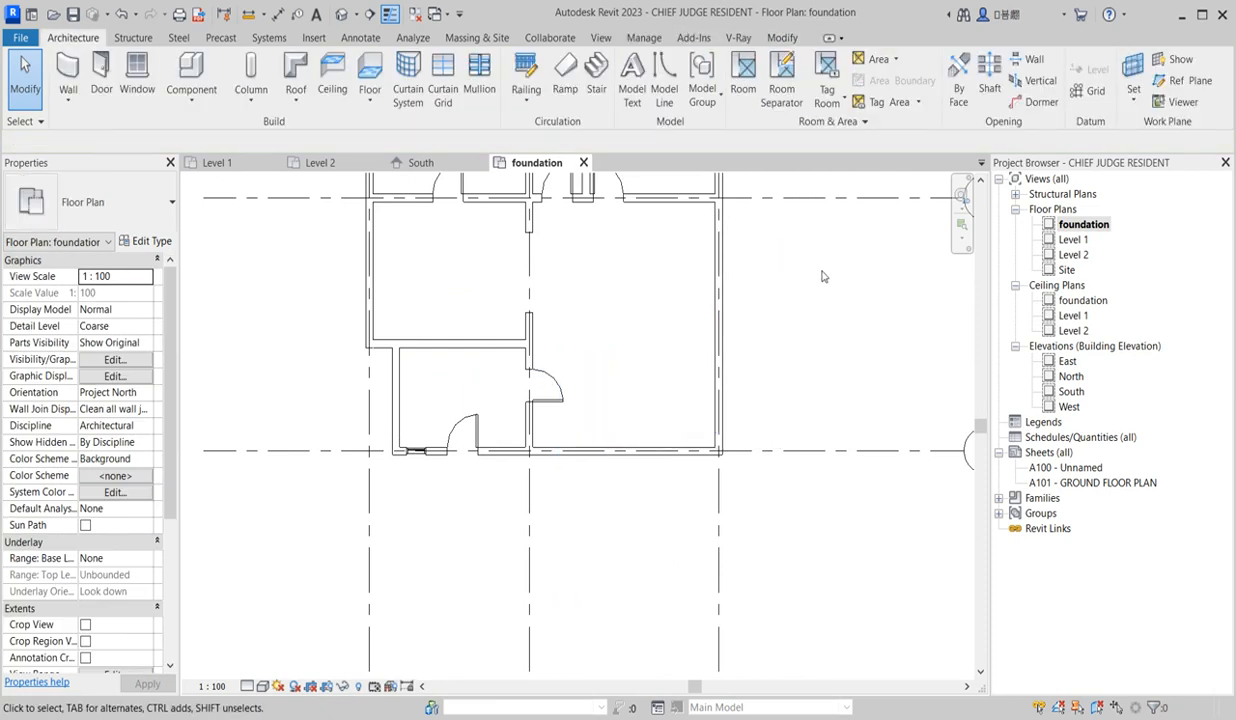
- Delete all M_Single-Flush 0915 x 2134mm doors visible in the foundation plan and return to the South elevation
left_click(556, 396)
right_click(557, 396)
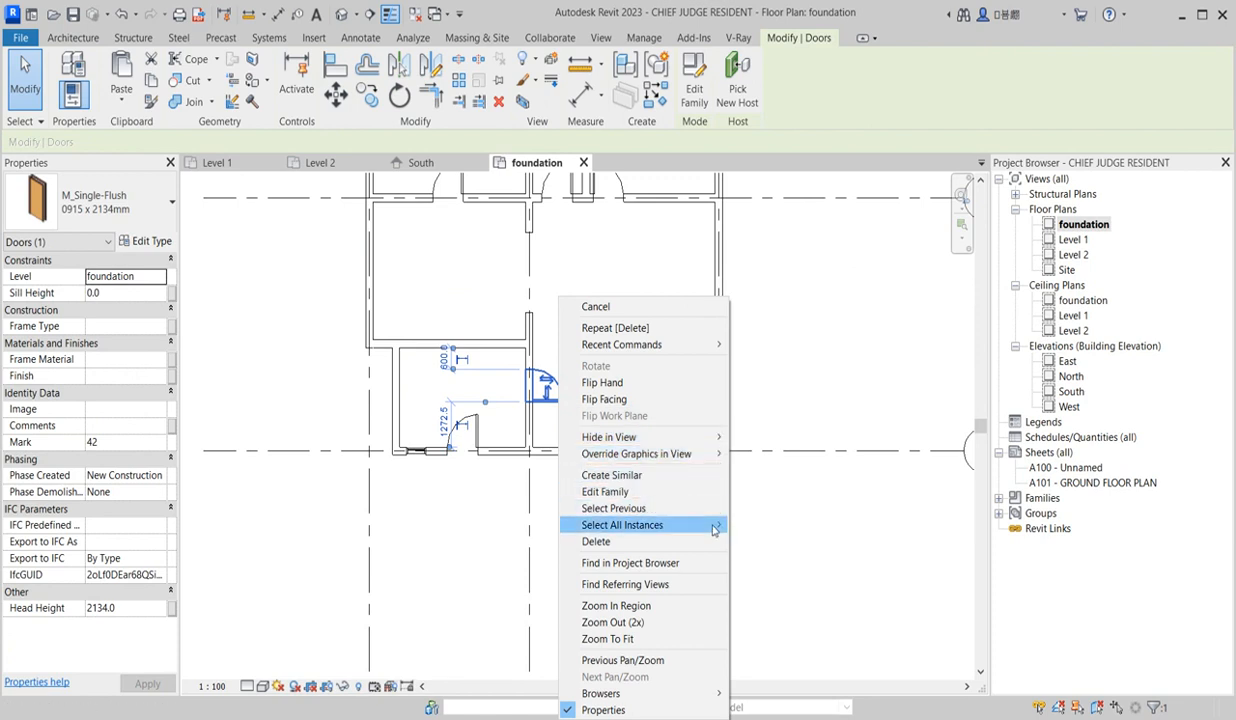
mouse_move(690, 525)
left_click(779, 525)
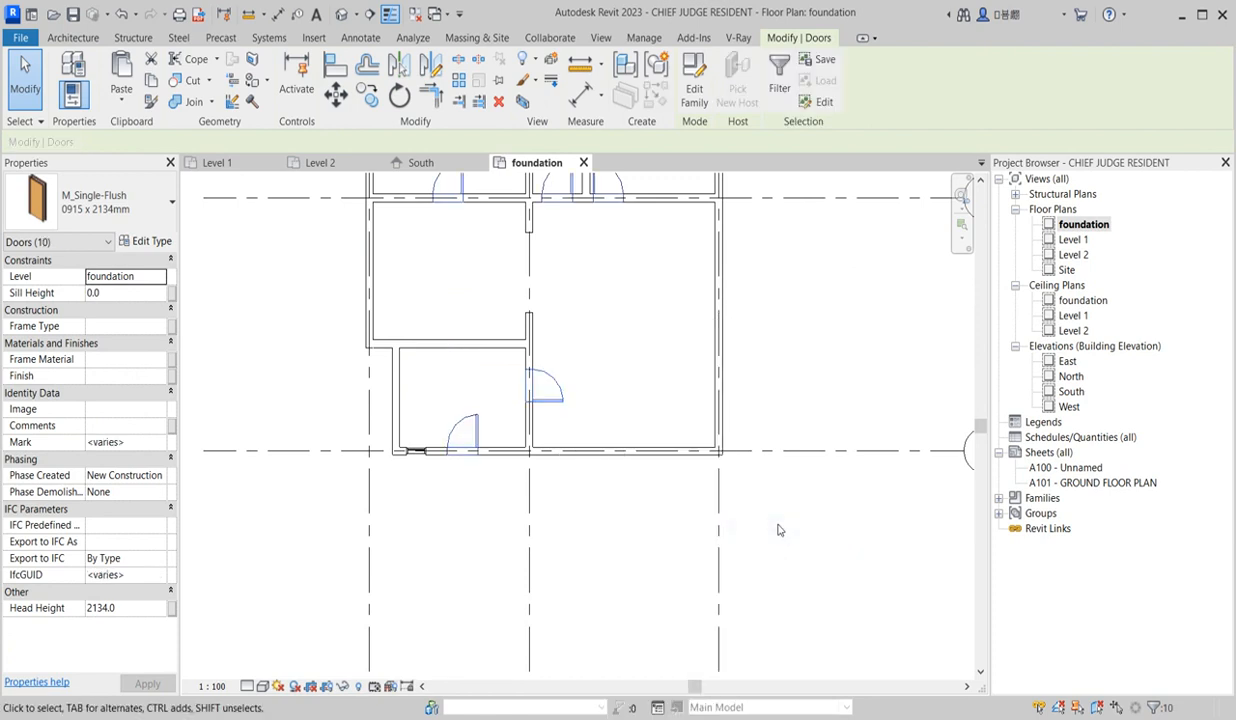
key("Delete")
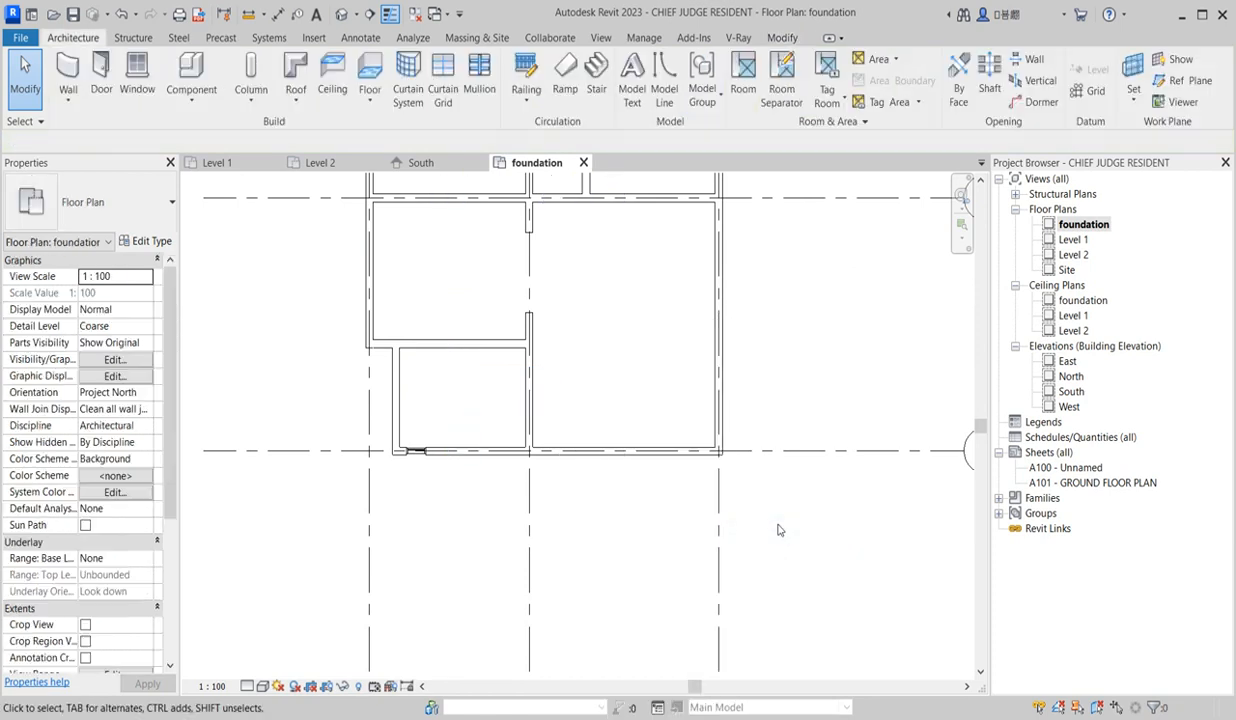
double_click(1070, 391)
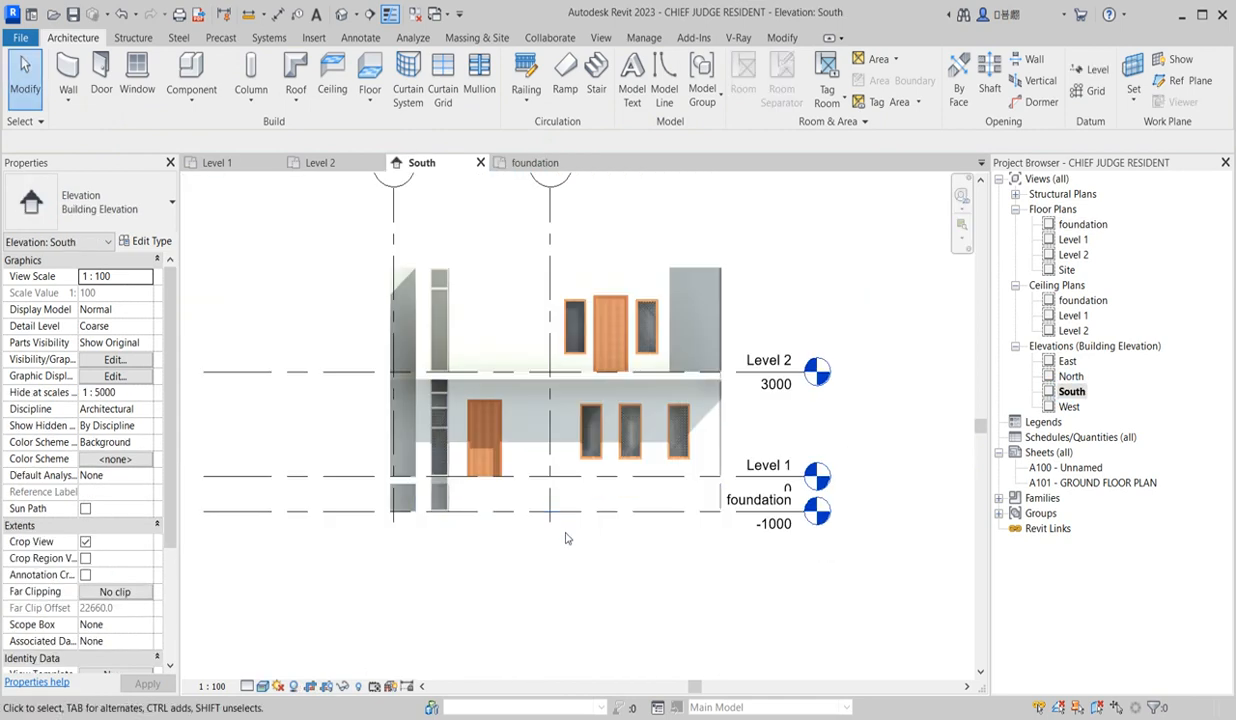
- Delete the Storefront curtain wall at the foundation level in the South elevation
scroll(437, 505, "up", 3)
left_click(437, 512)
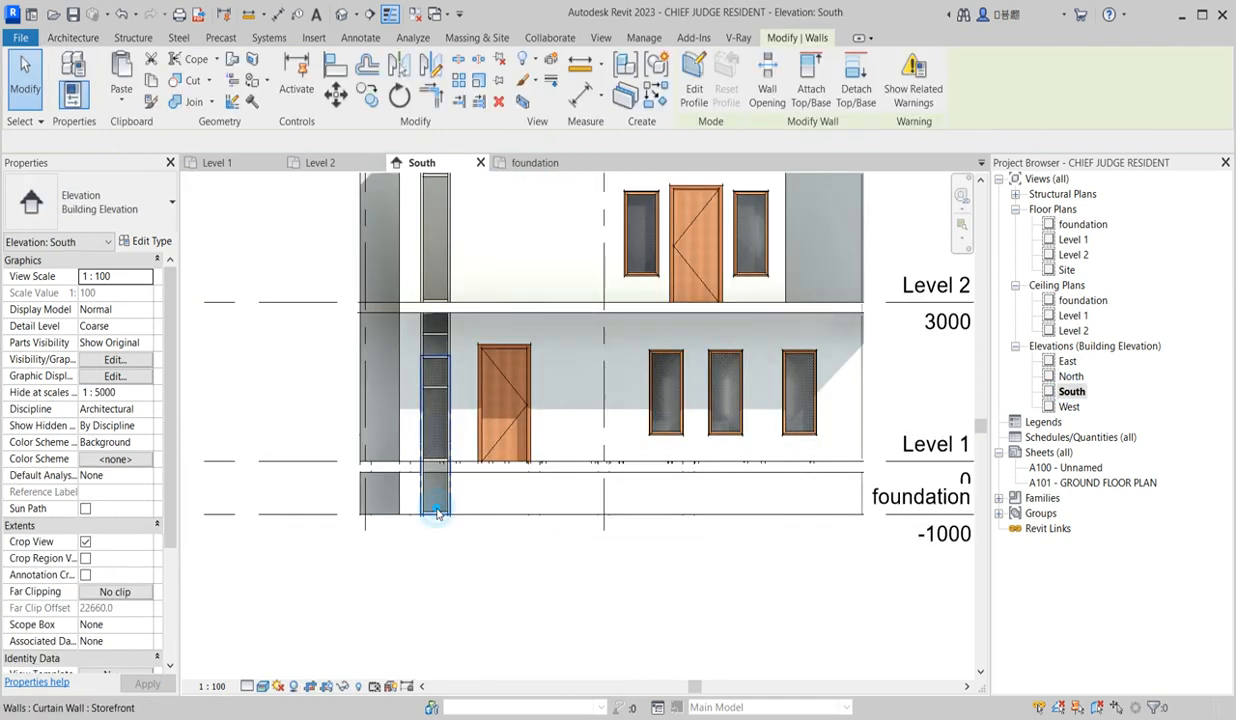
key("Delete")
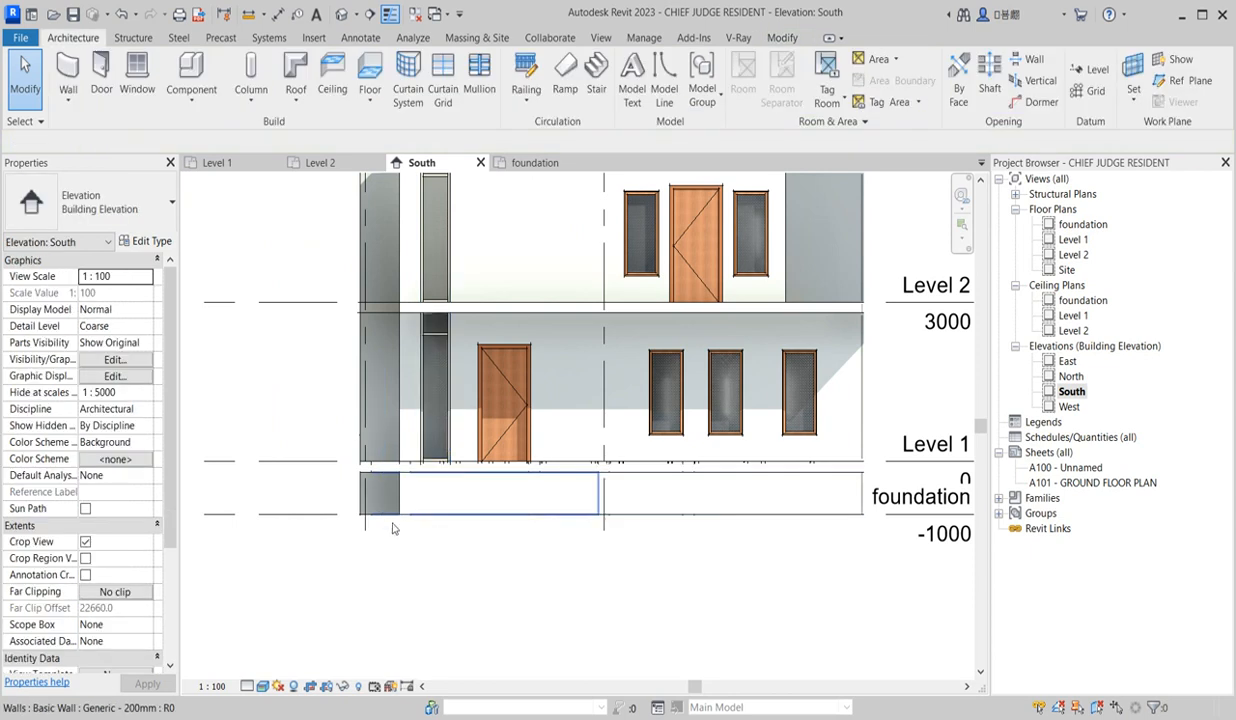
scroll(655, 612, "down", 3)
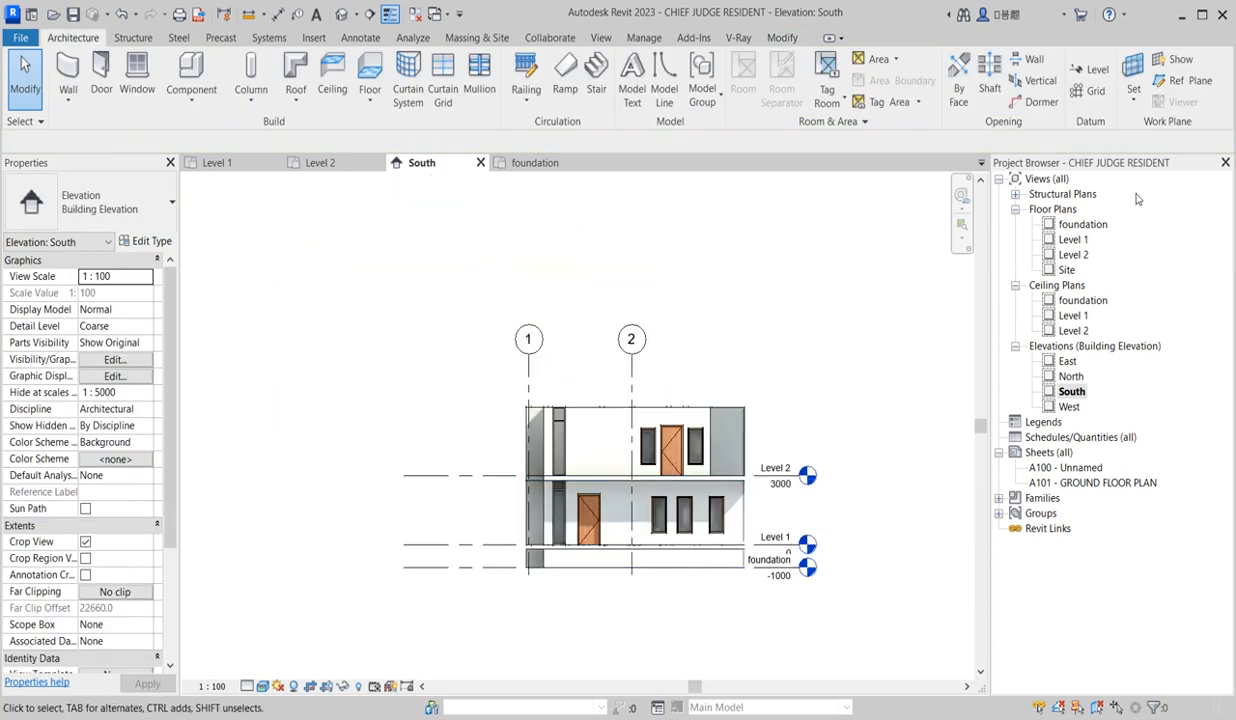
- In the Level 1 plan, start a Generic 150mm floor and sketch a rectangular boundary about 10775 wide and 17700 long around the house
double_click(1073, 240)
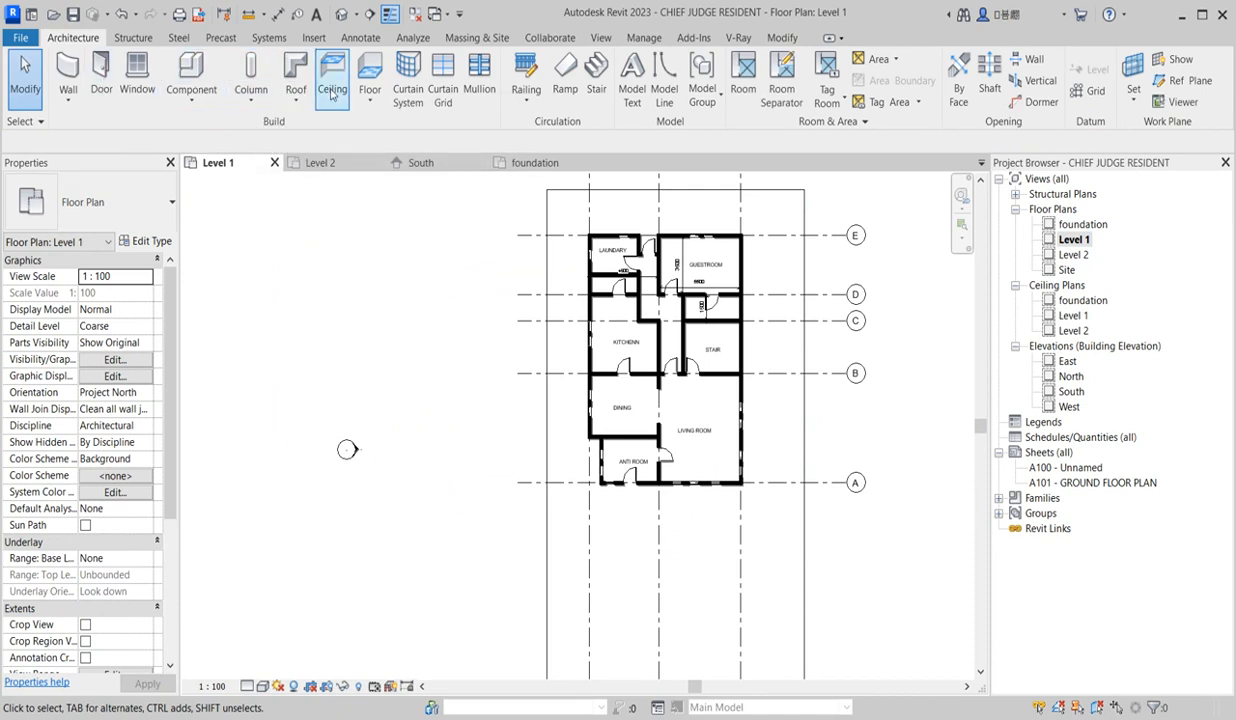
left_click(374, 96)
left_click(418, 131)
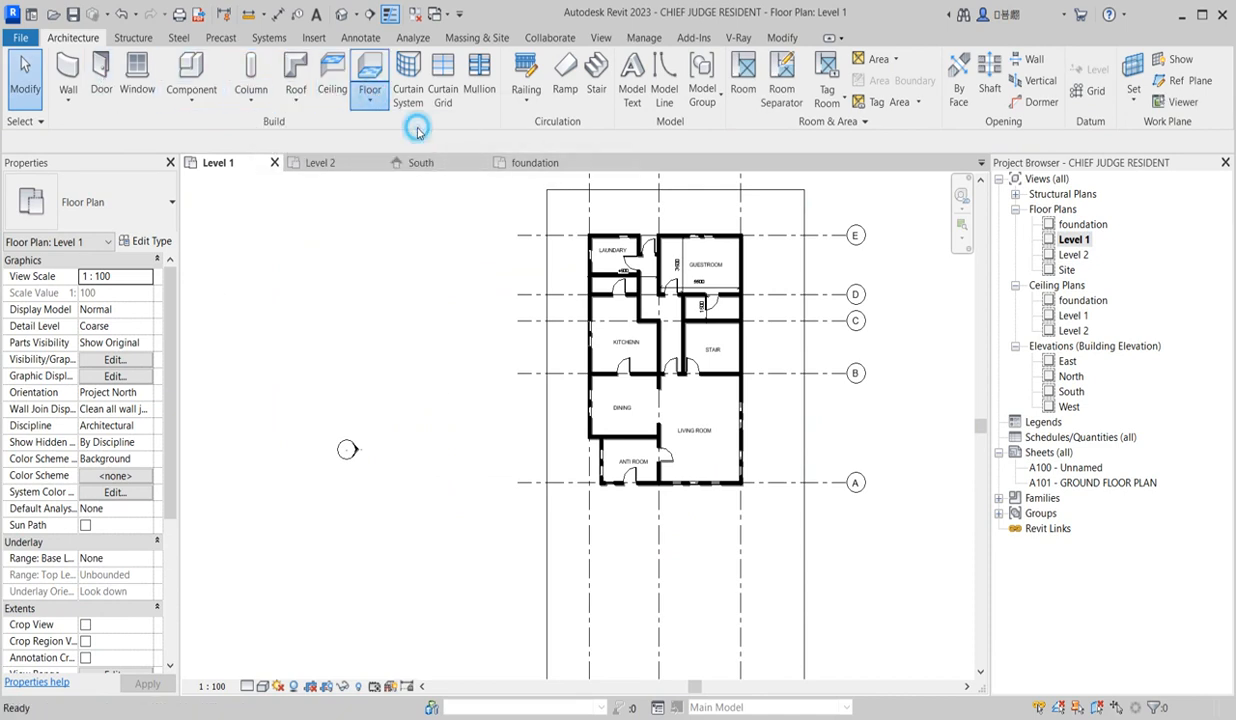
left_click(830, 62)
scroll(592, 240, "up", 2)
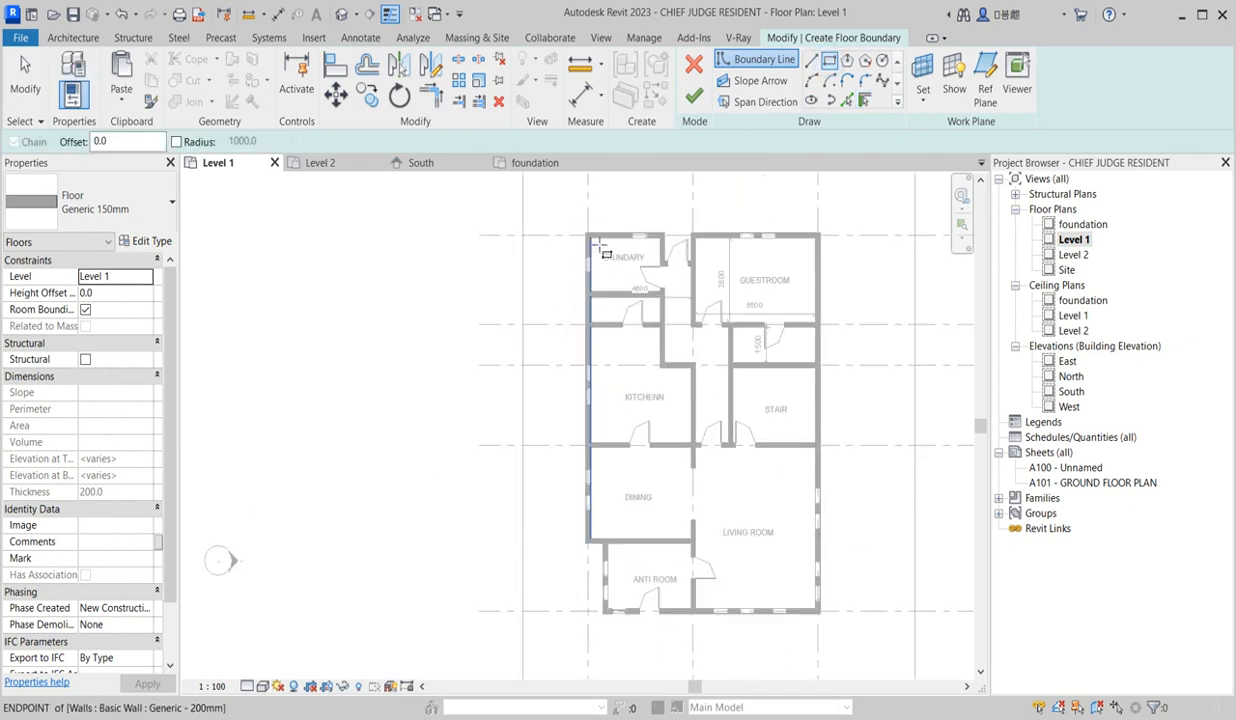
left_click(586, 234)
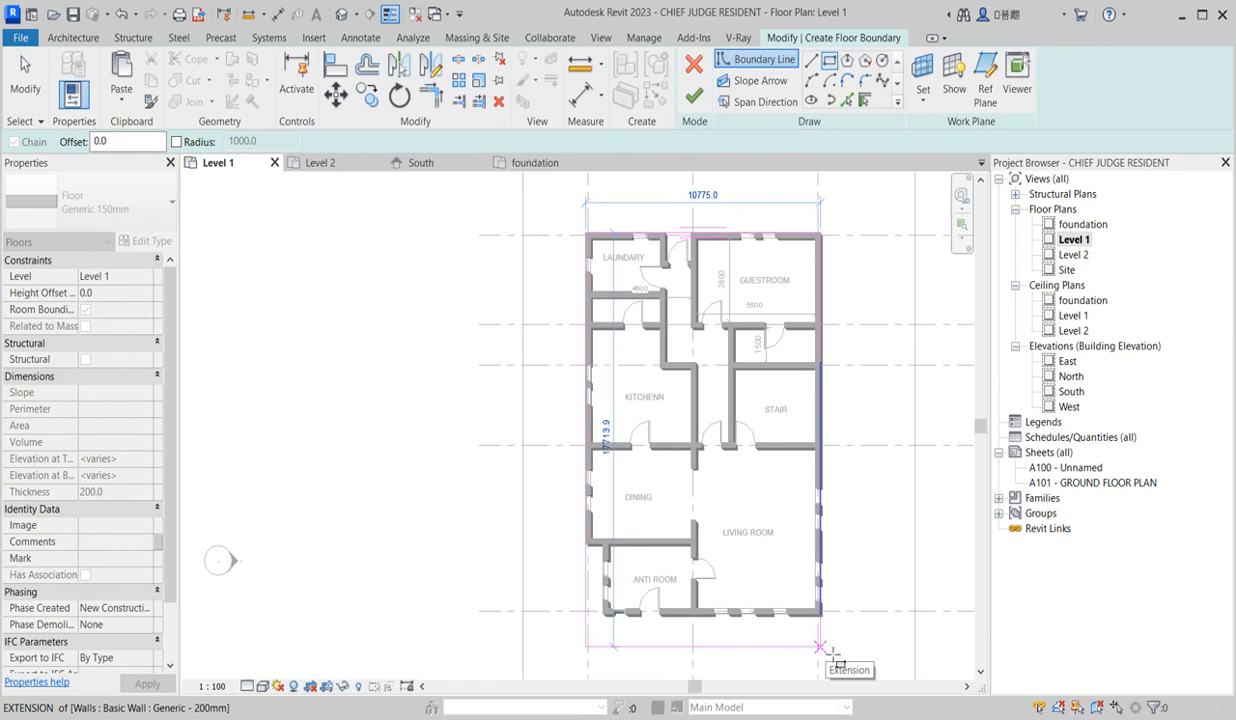
left_click(820, 646)
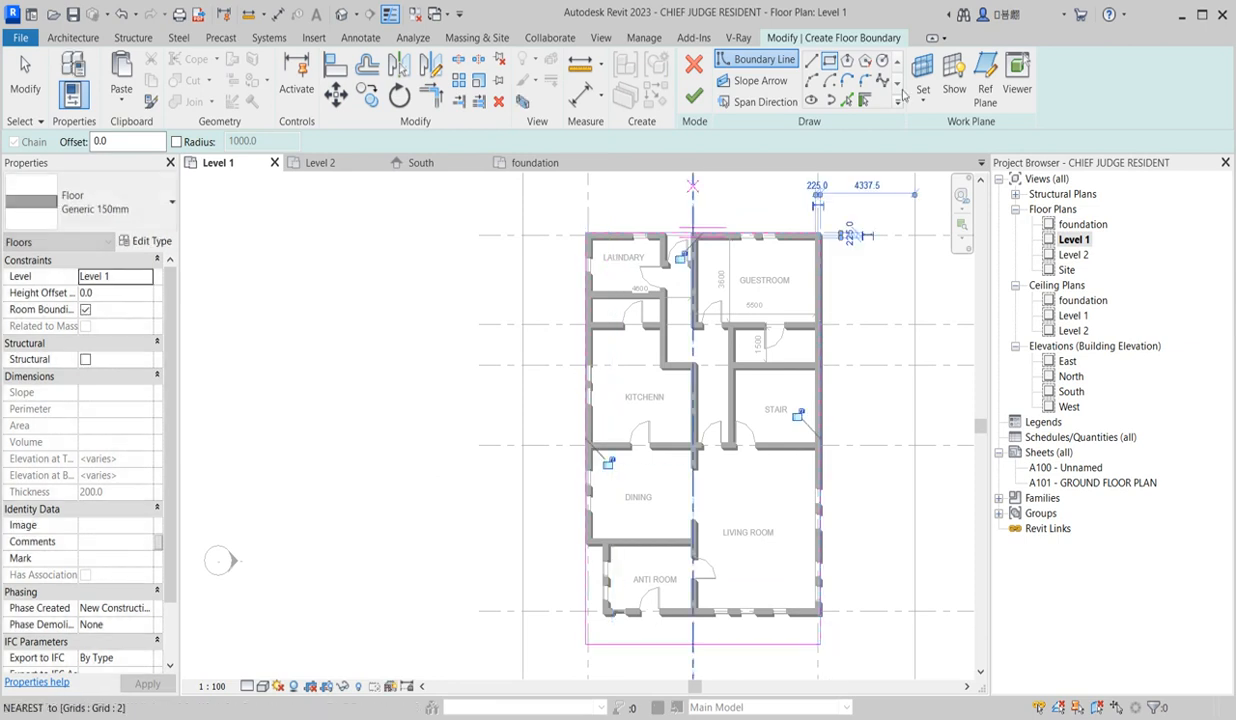
- Sketch boundary lines from the dining room's outer corner to the anti room's outer face and on to the front edge, about 4325 long
left_click(811, 60)
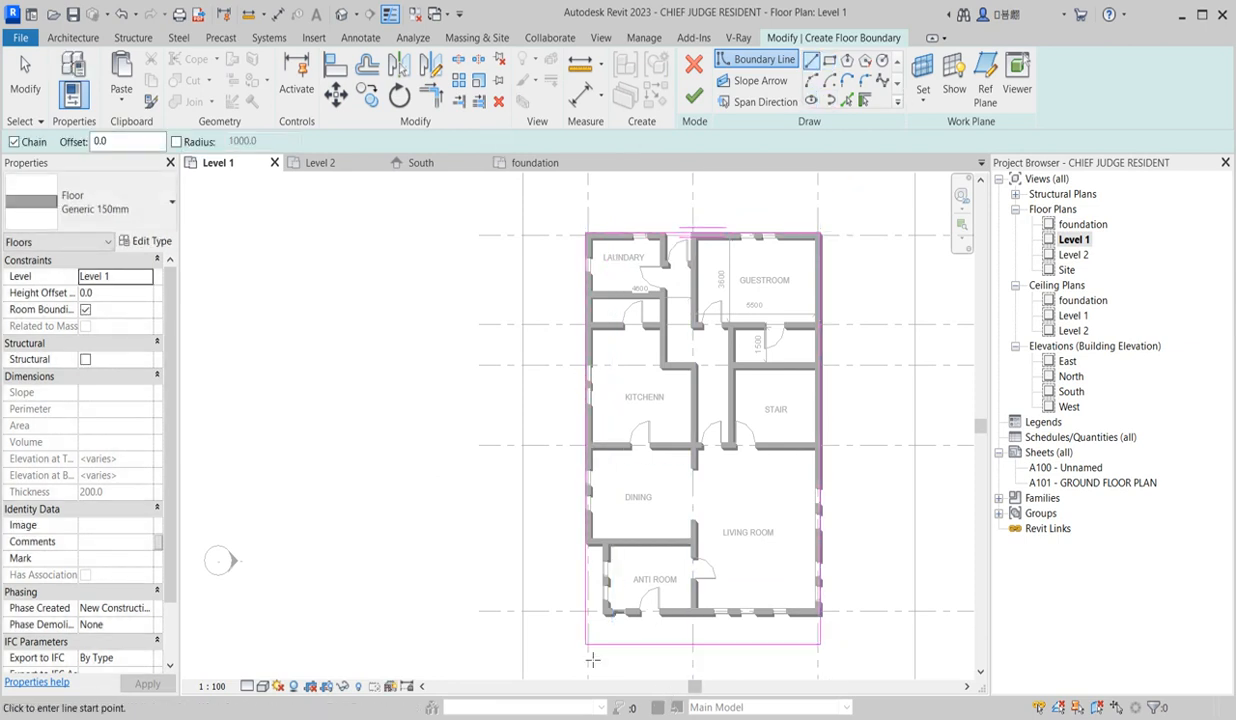
scroll(599, 615, "up", 2)
scroll(592, 527, "up", 2)
left_click(583, 514)
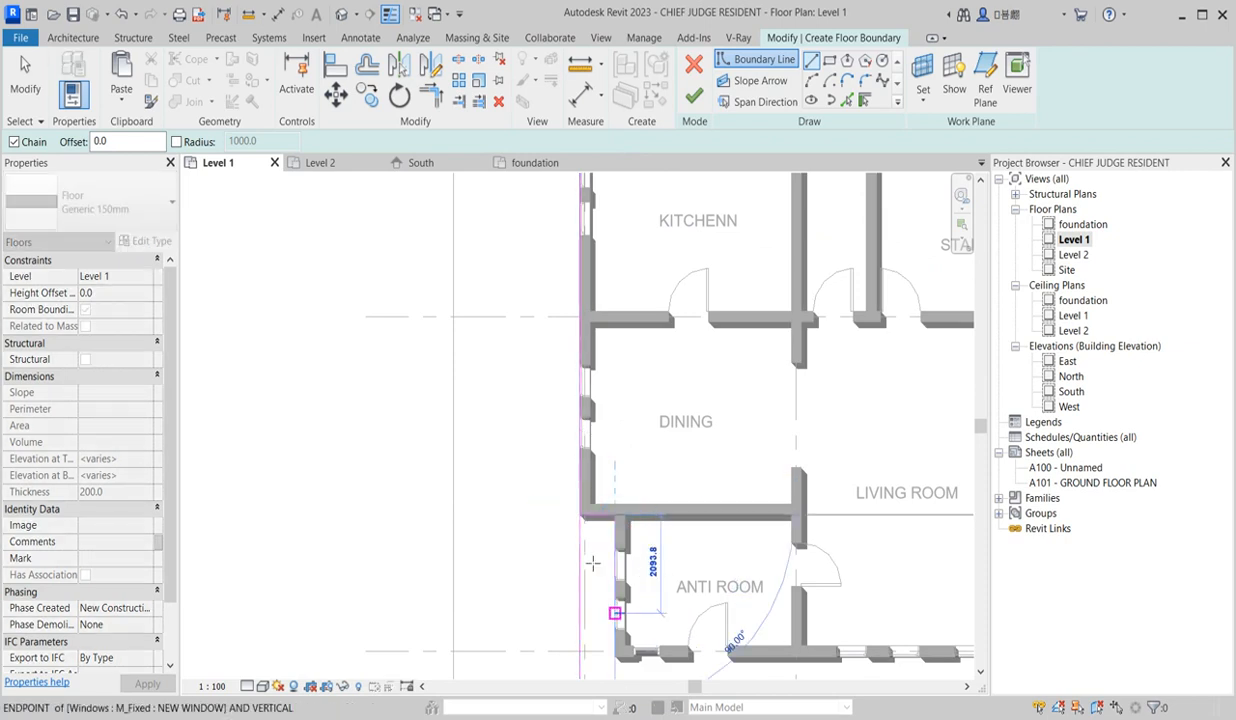
scroll(605, 540, "down", 4)
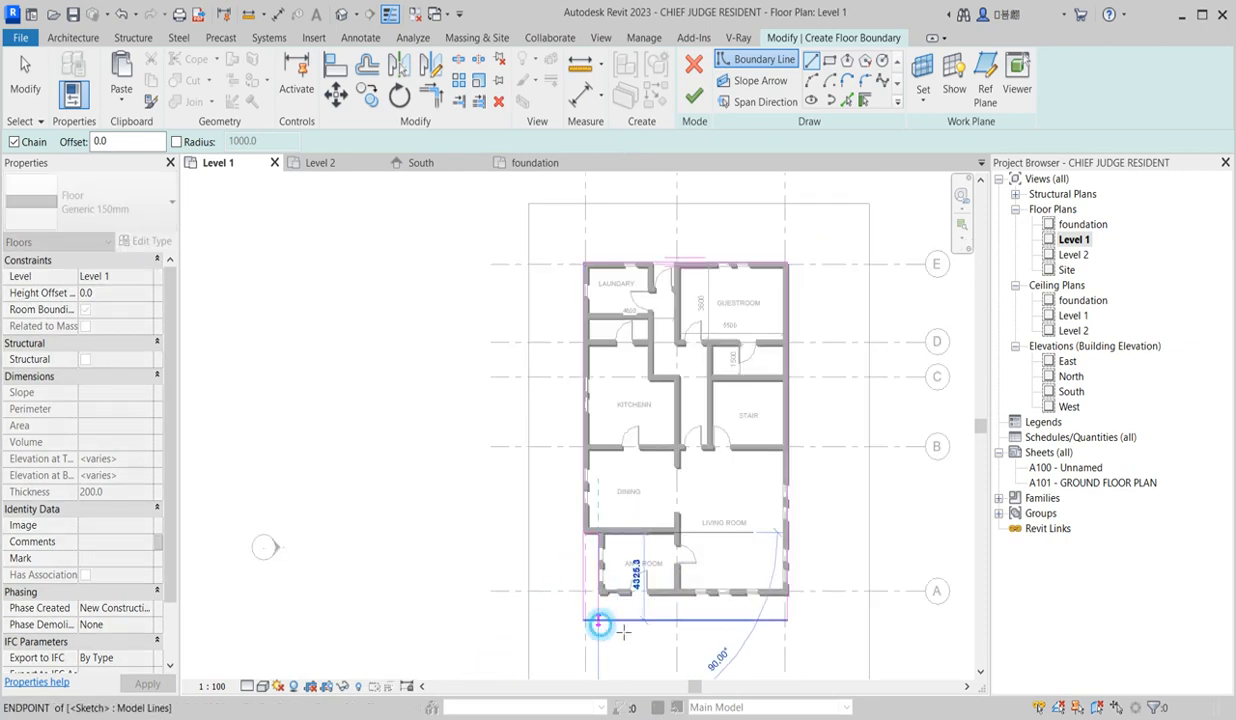
left_click(593, 623)
- Sketch a boundary line about 1313 long from the living room's front wall to the front edge of the floor
scroll(770, 610, "up", 2)
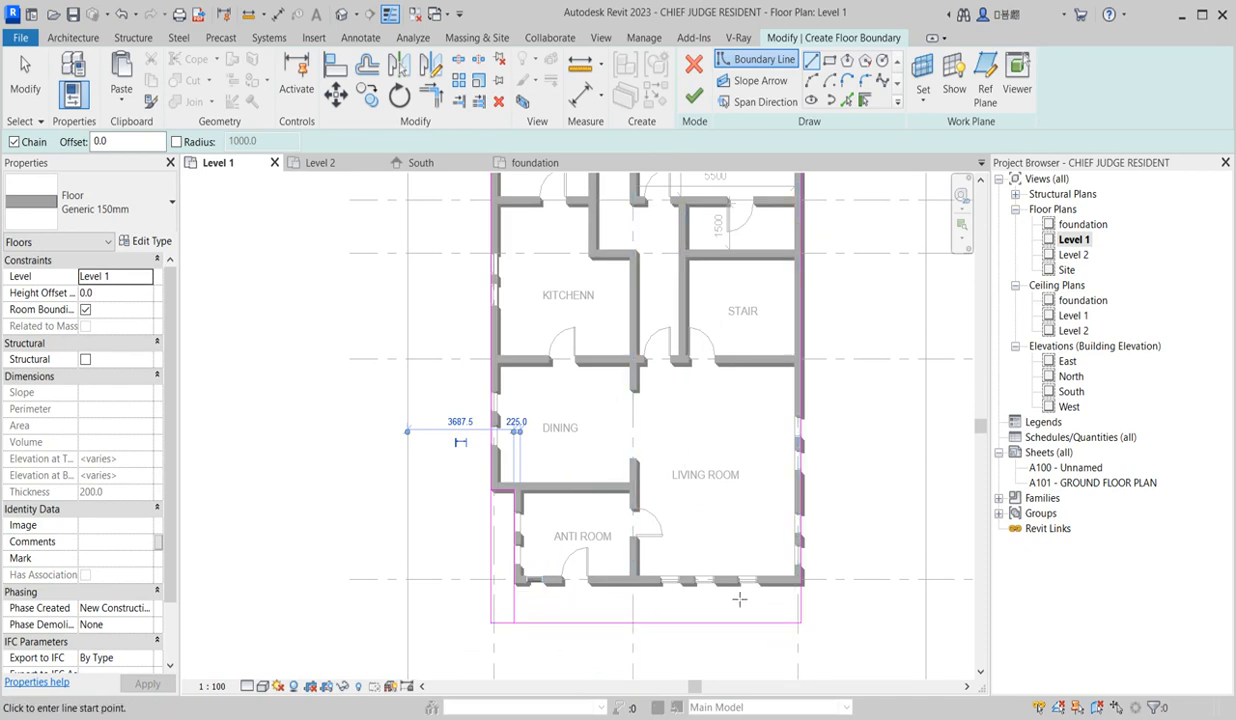
scroll(737, 592, "up", 2)
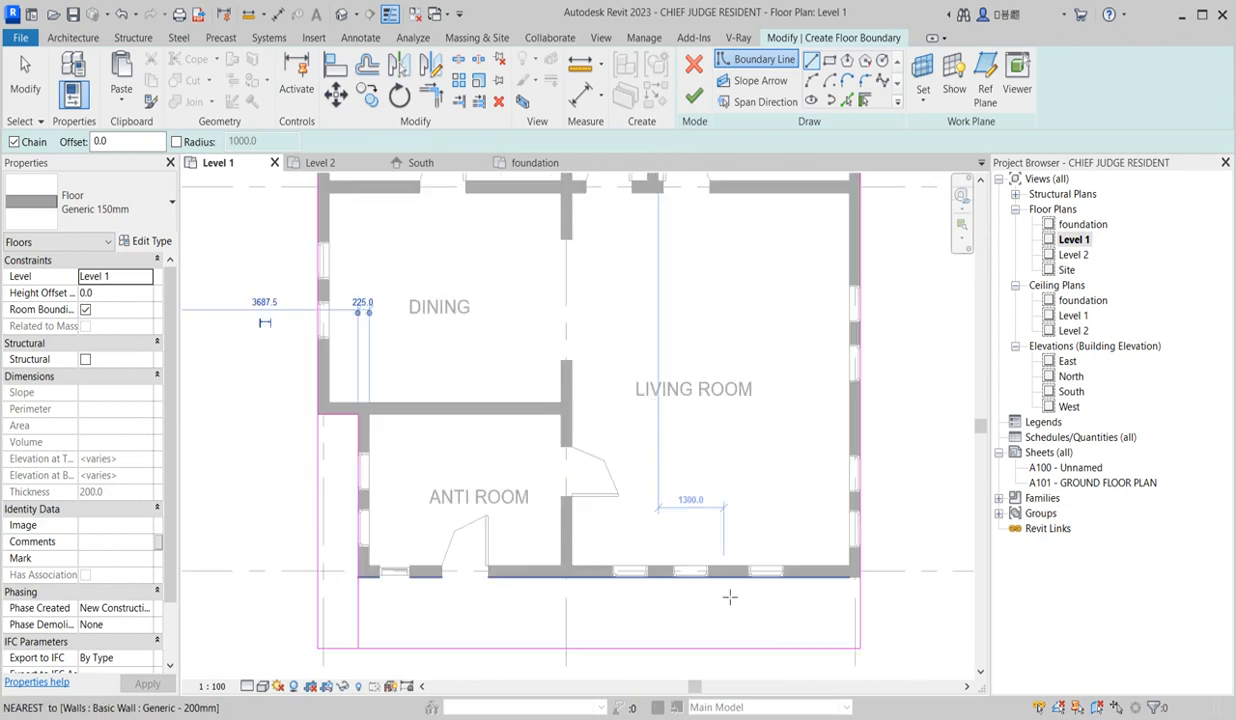
left_click(729, 579)
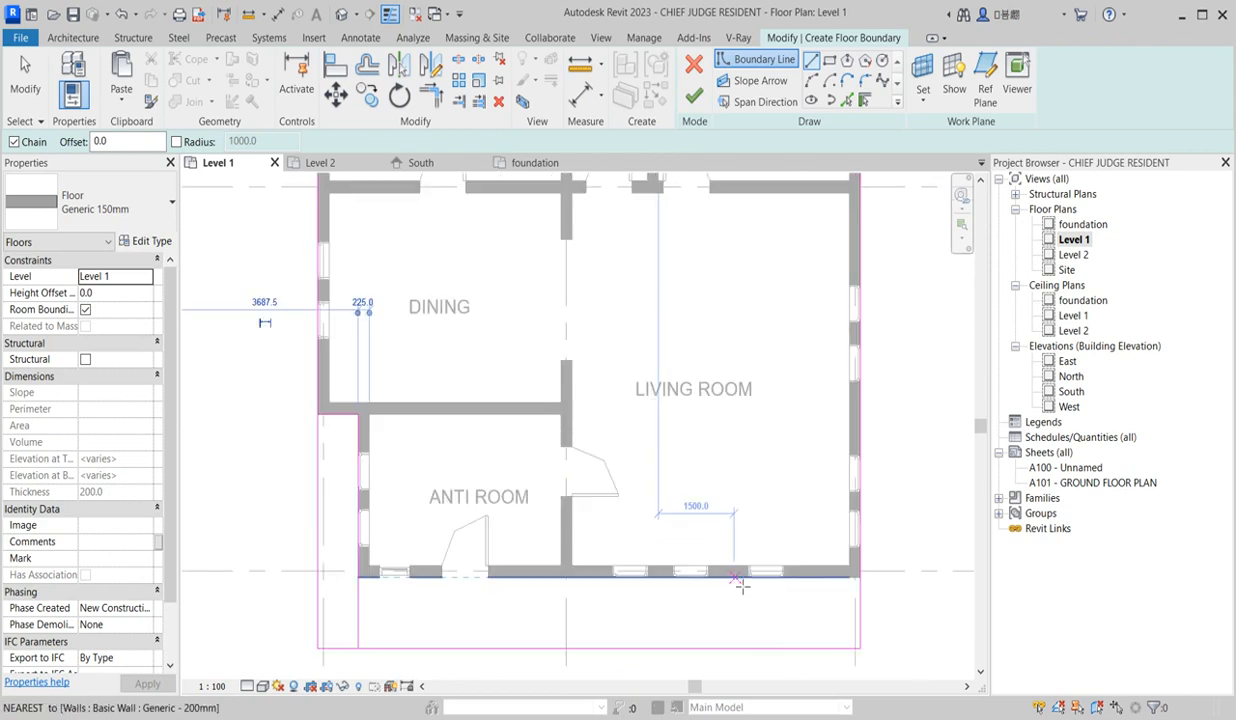
left_click(729, 648)
scroll(410, 647, "down", 2)
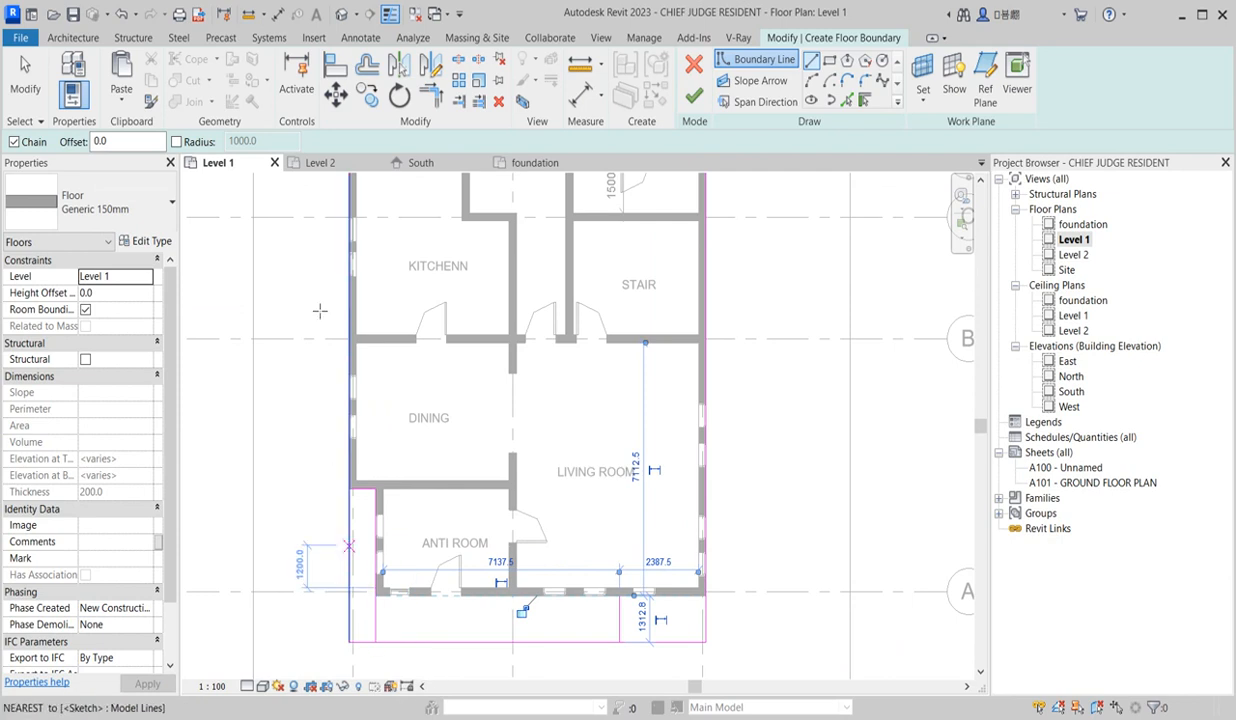
- Trim the floor boundary into corners at the dining room's outer corner and at both ends of the front projection
left_click(431, 95)
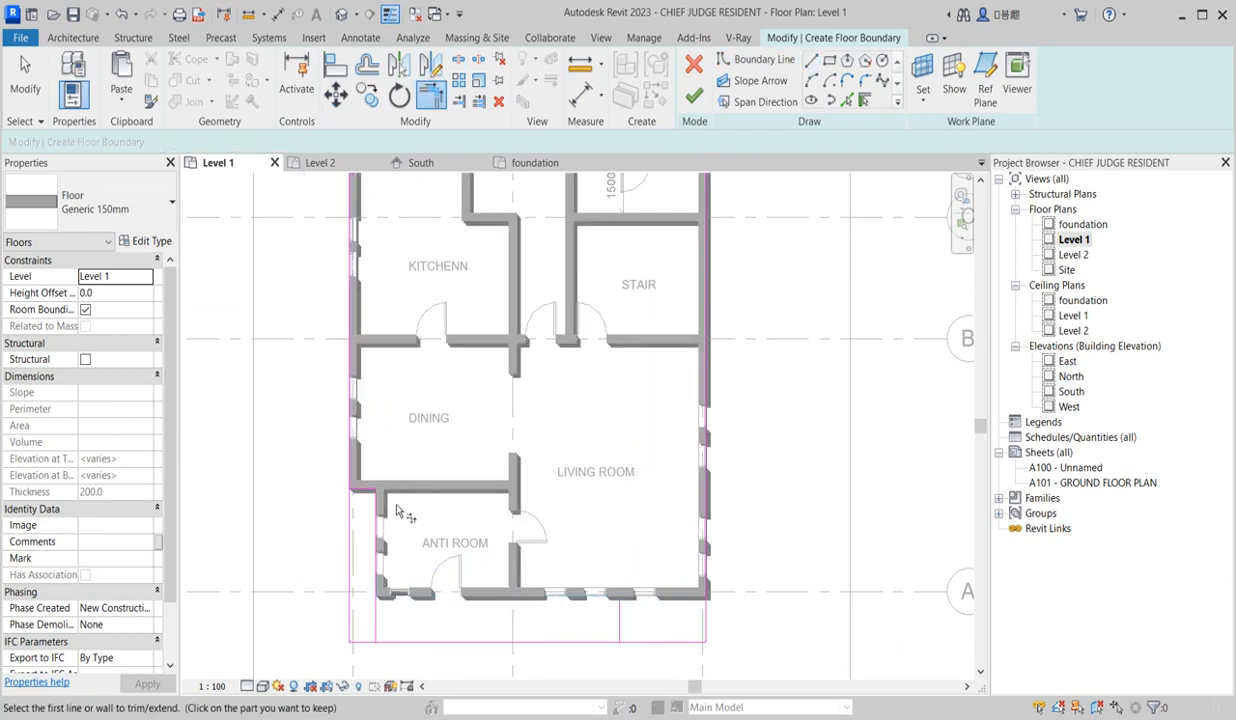
left_click(362, 489)
left_click(348, 469)
left_click(376, 623)
left_click(432, 648)
left_click(619, 622)
left_click(602, 642)
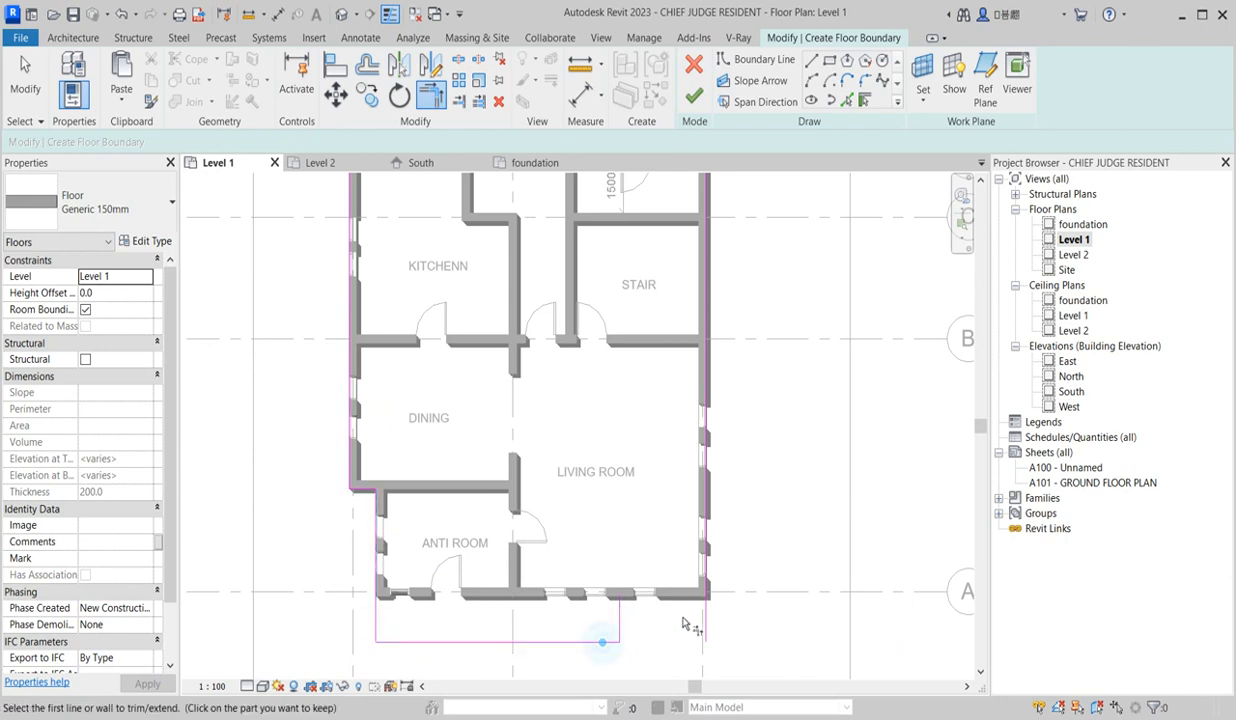
- Close the boundary with a line about 2612.5 long along the living room's front wall, trimmed to the side edge, and finish the floor
left_click(752, 59)
left_click(619, 596)
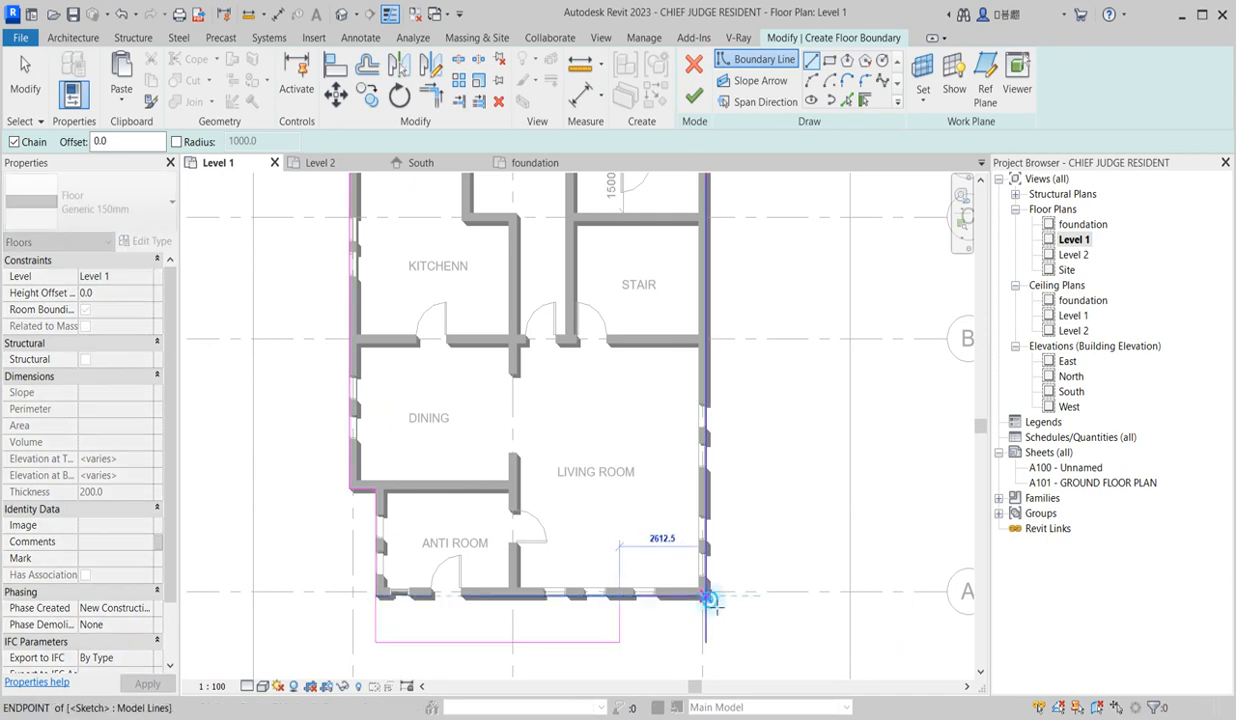
left_click(708, 598)
left_click(437, 96)
left_click(668, 594)
left_click(708, 576)
scroll(604, 472, "down", 4)
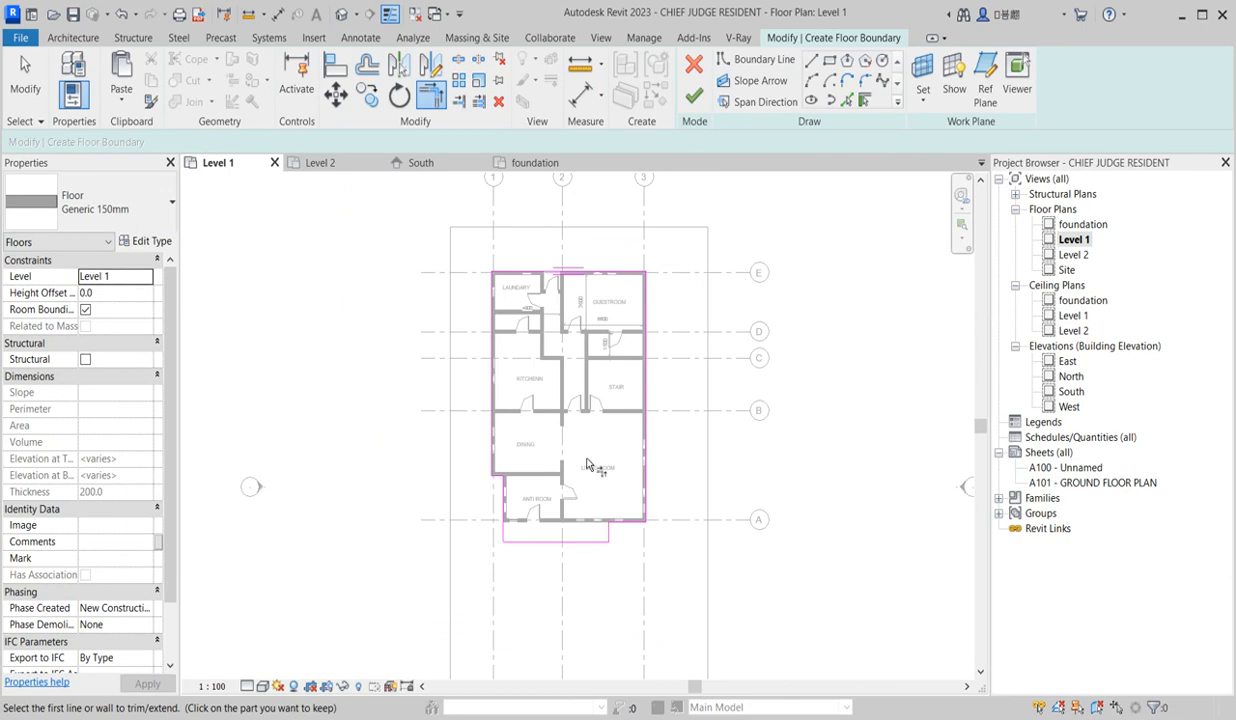
left_click(696, 95)
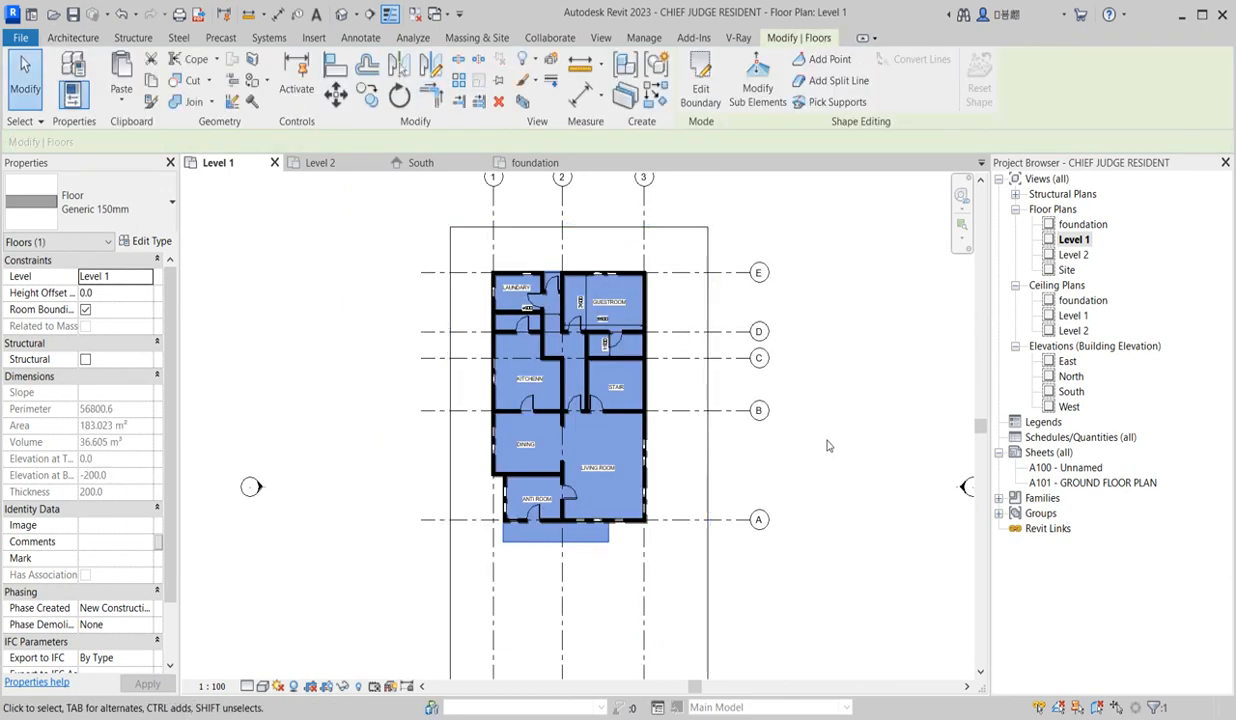
left_click(798, 424)
- In the Level 2 plan, place the text "master room" in the large room between grids A and B
double_click(1073, 255)
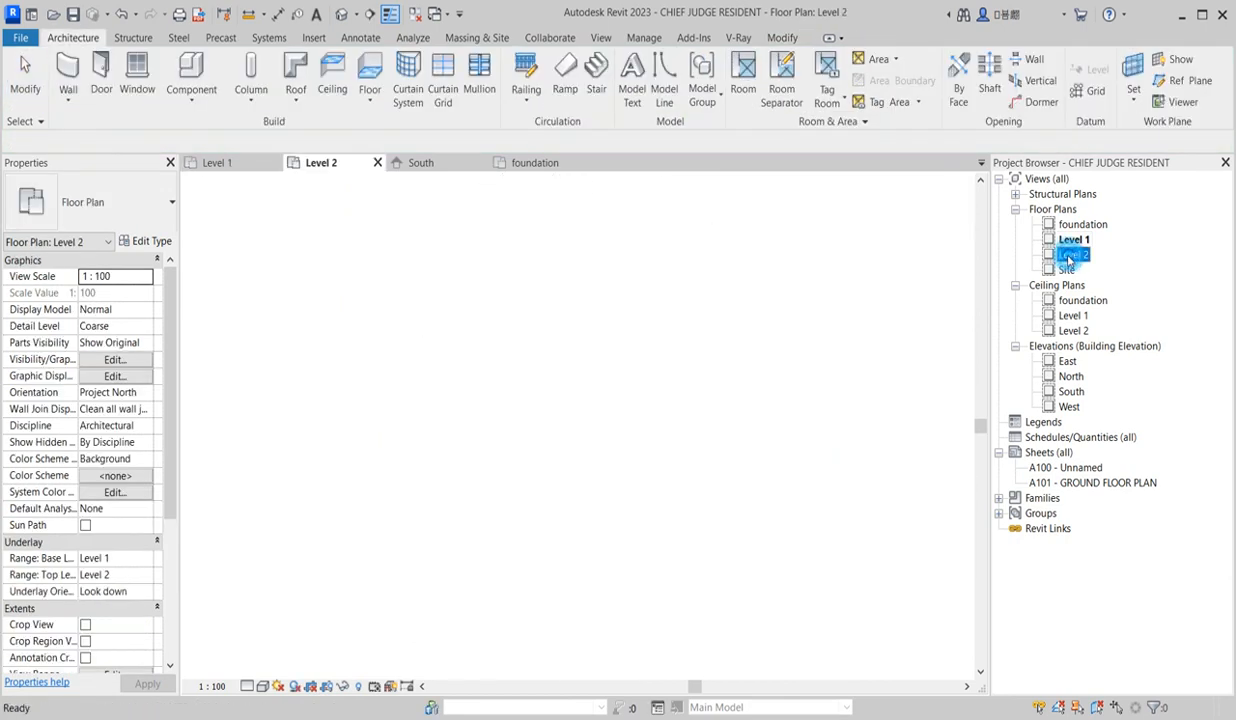
scroll(711, 428, "down", 5)
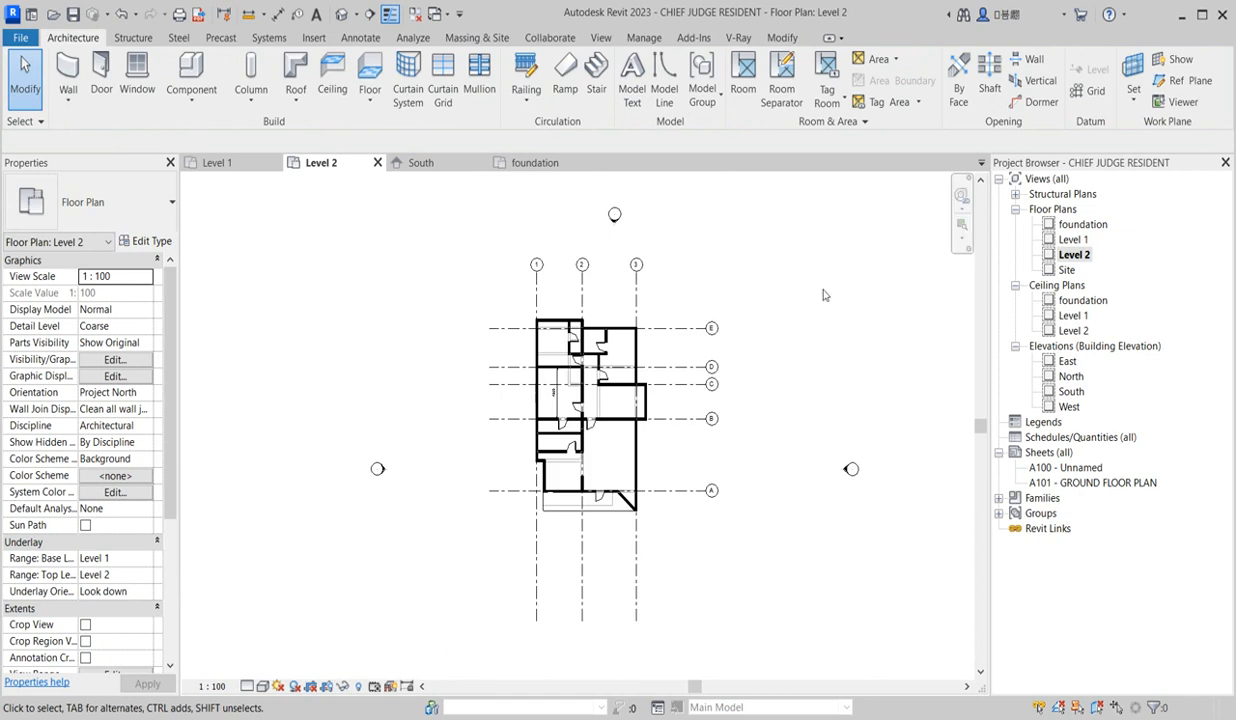
scroll(608, 362, "up", 3)
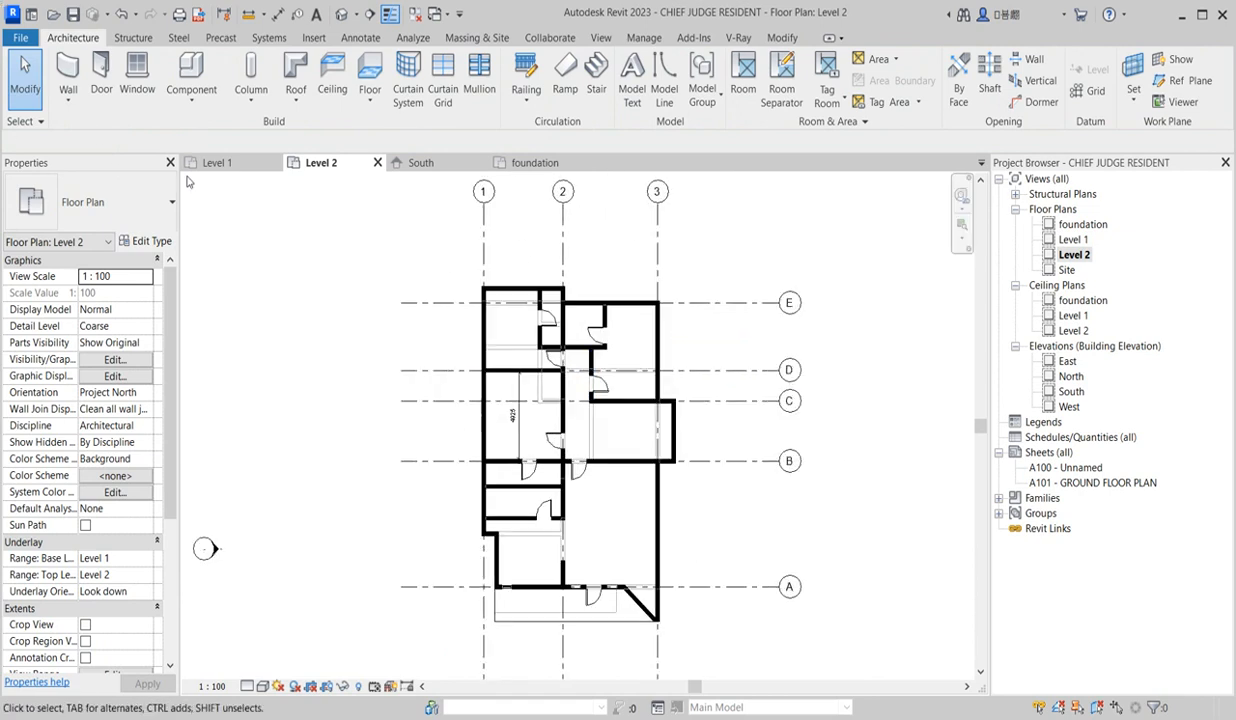
left_click(316, 15)
scroll(510, 340, "up", 3)
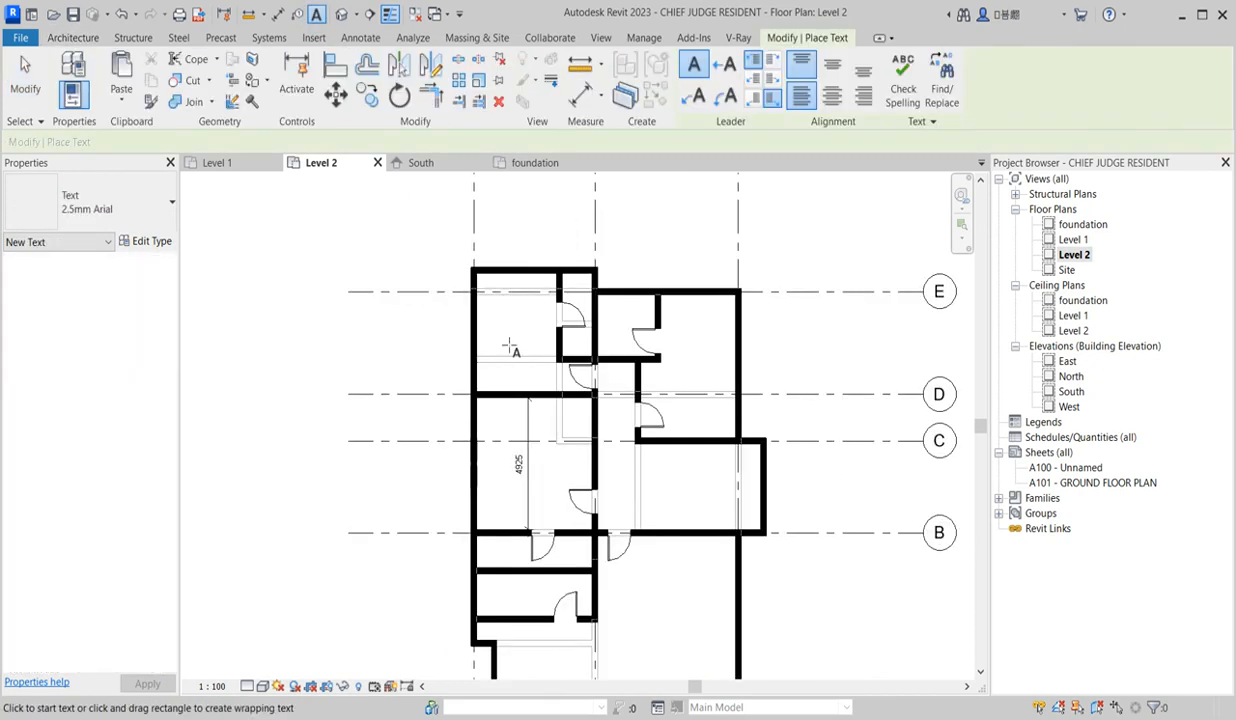
scroll(585, 415, "down", 3)
scroll(627, 567, "up", 3)
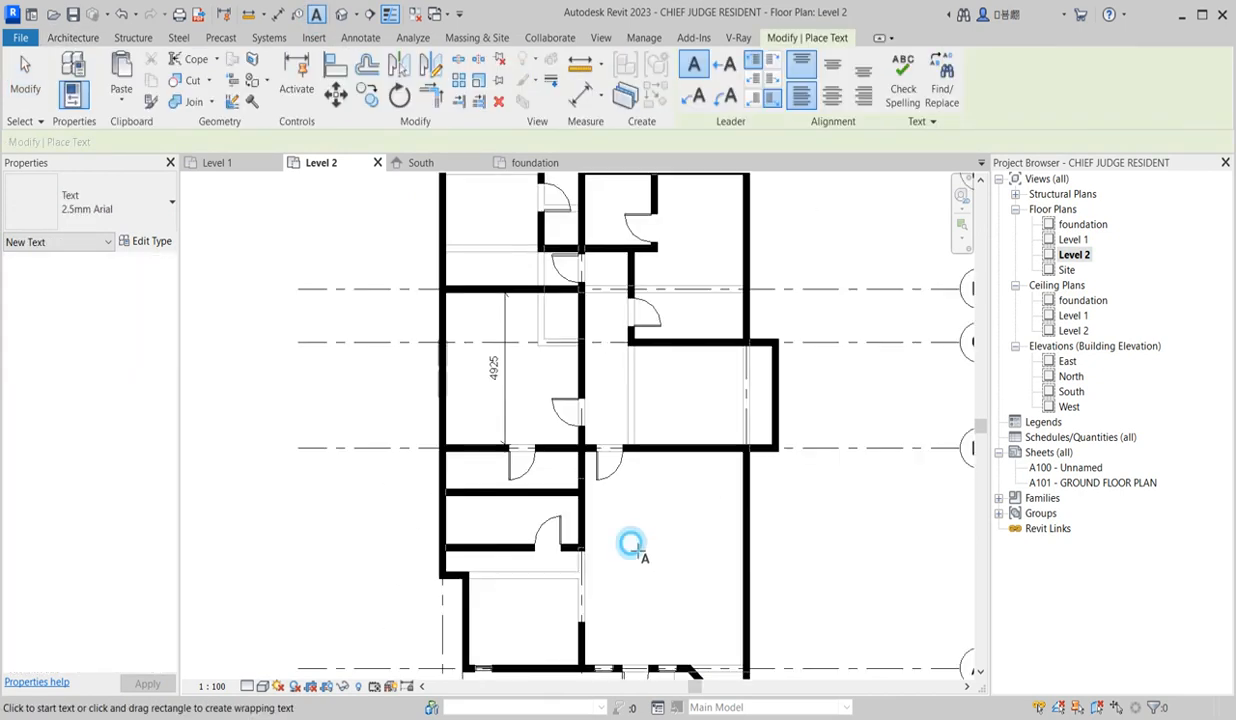
left_click(632, 547)
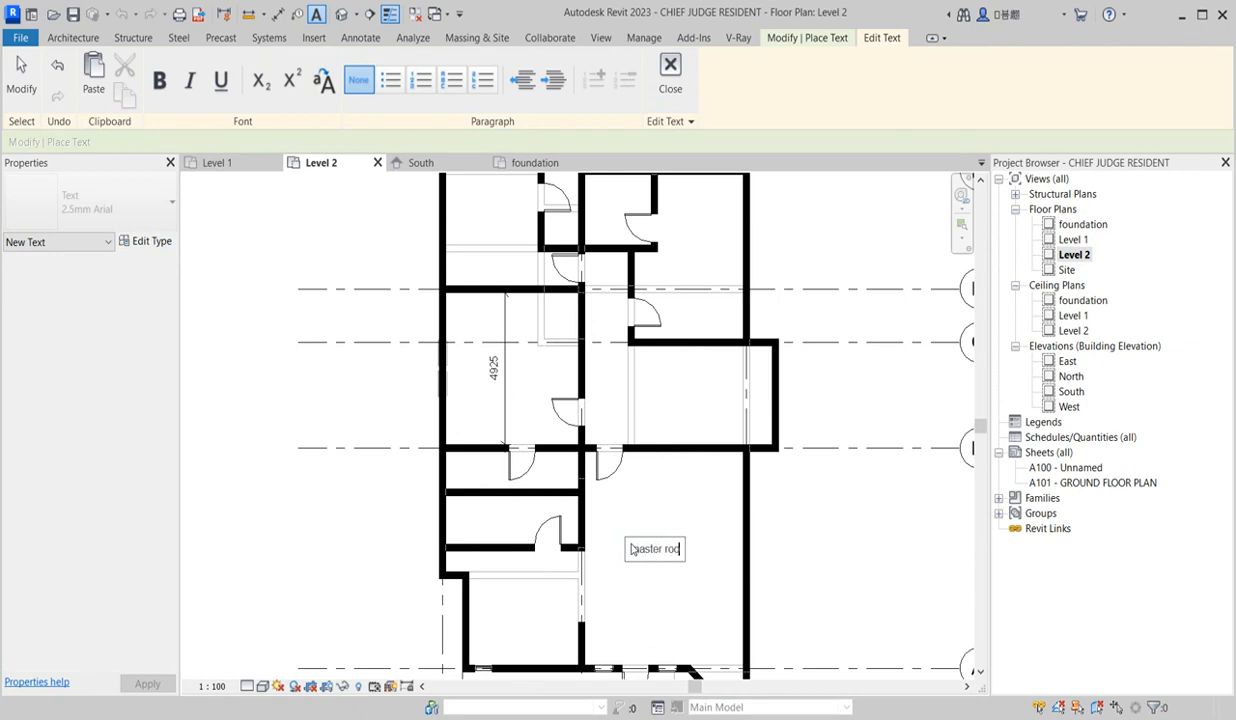
left_click(660, 623)
- Label the Level 2 rooms between grids 1 and 2 "room 2" above grid B and "room 3" above grid D
scroll(584, 627, "down", 2)
scroll(633, 444, "up", 2)
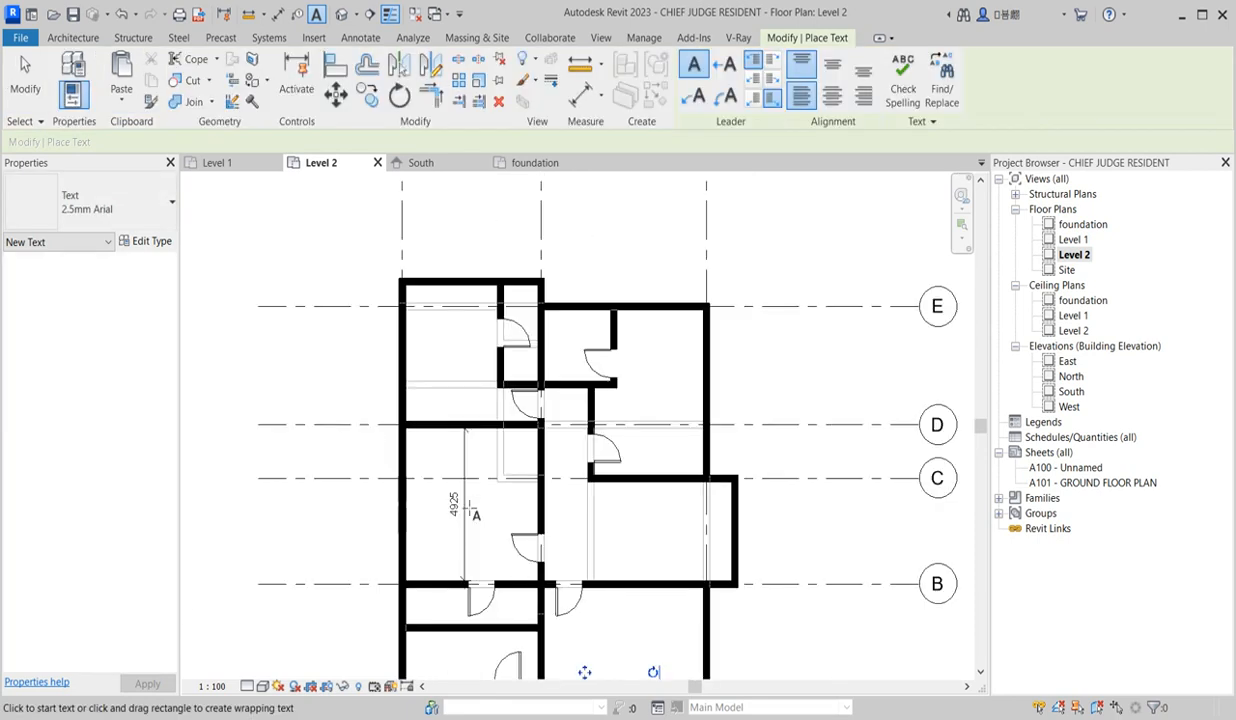
scroll(447, 531, "up", 2)
left_click(434, 507)
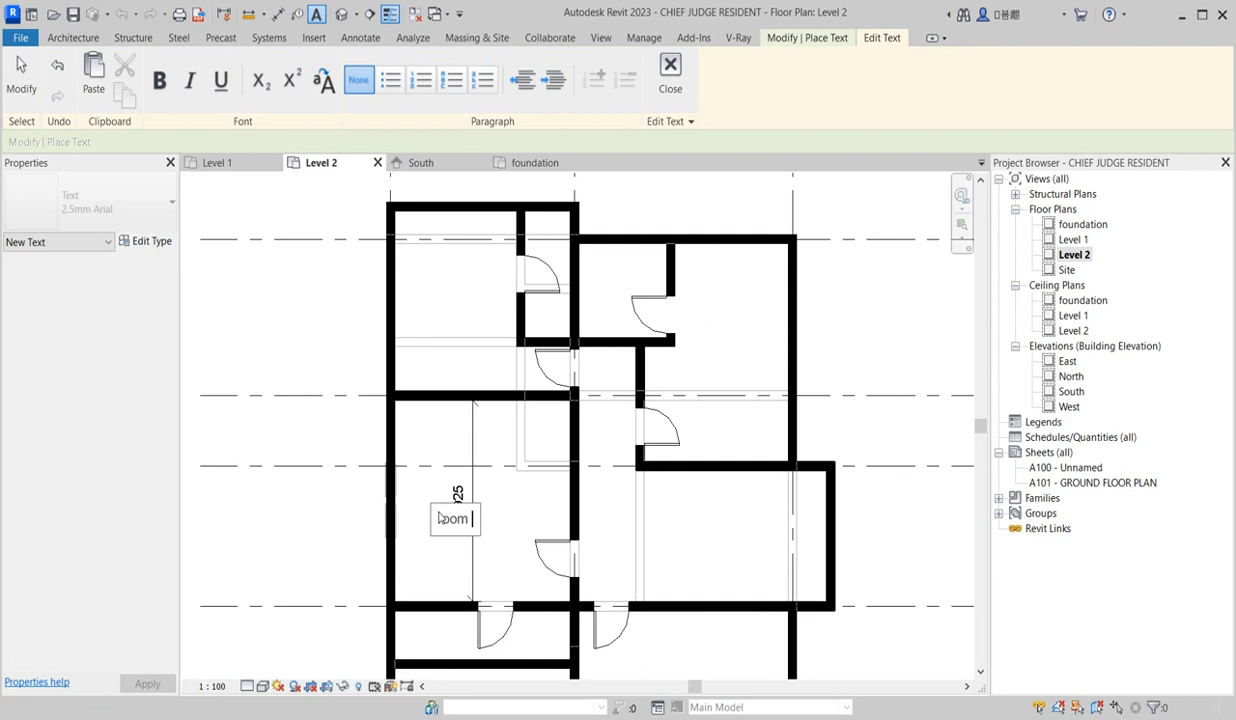
left_click(560, 506)
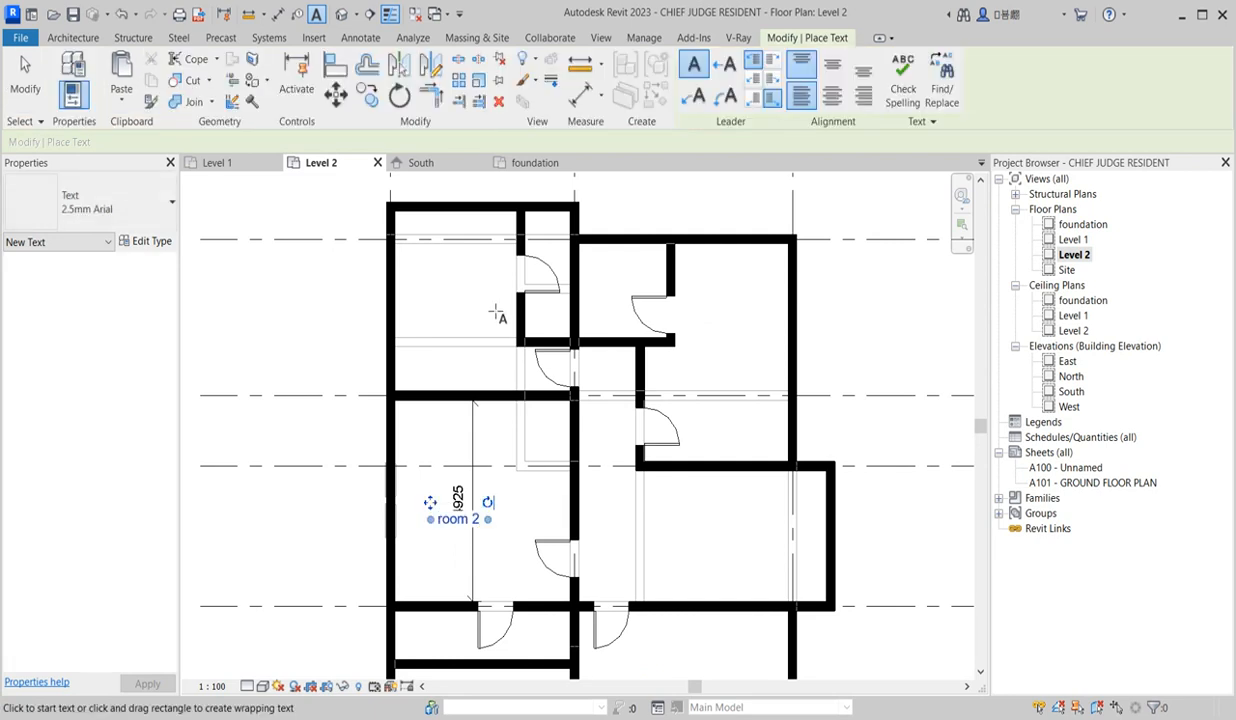
left_click(439, 300)
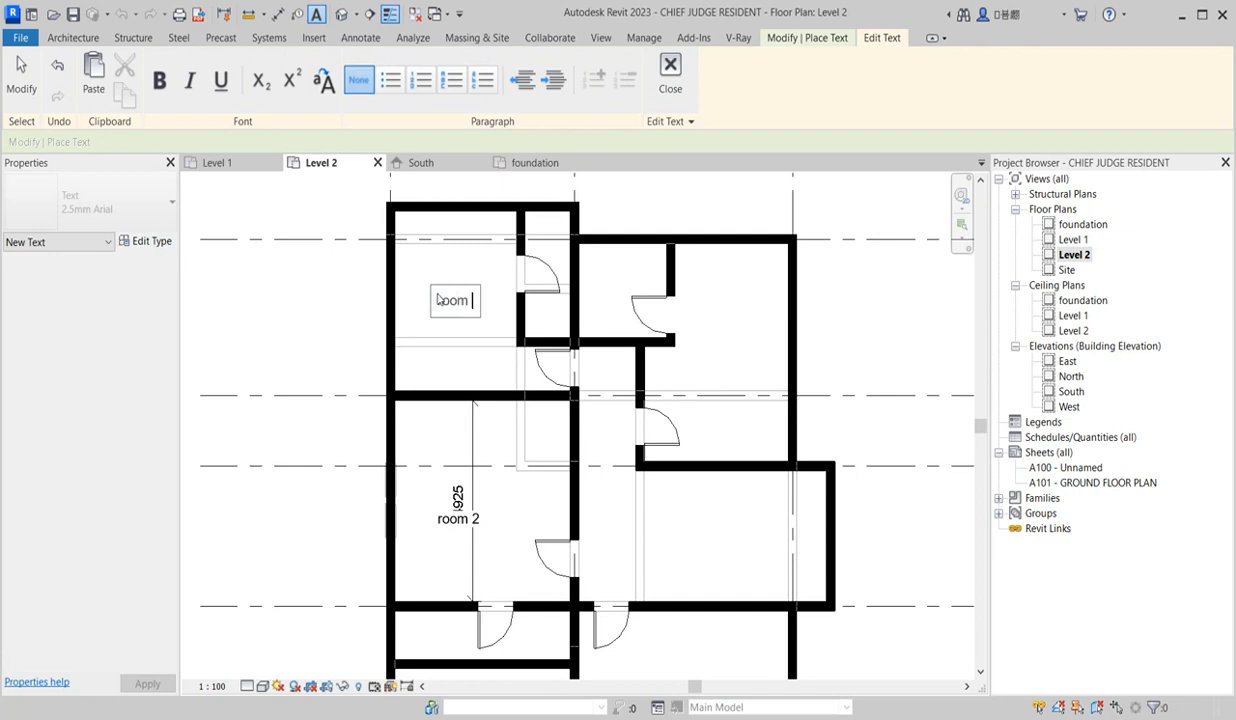
left_click(704, 353)
- Label the Level 2 room between grids C and E beside grid 3 "room 4" and return to the Level 1 plan
scroll(722, 300, "down", 3)
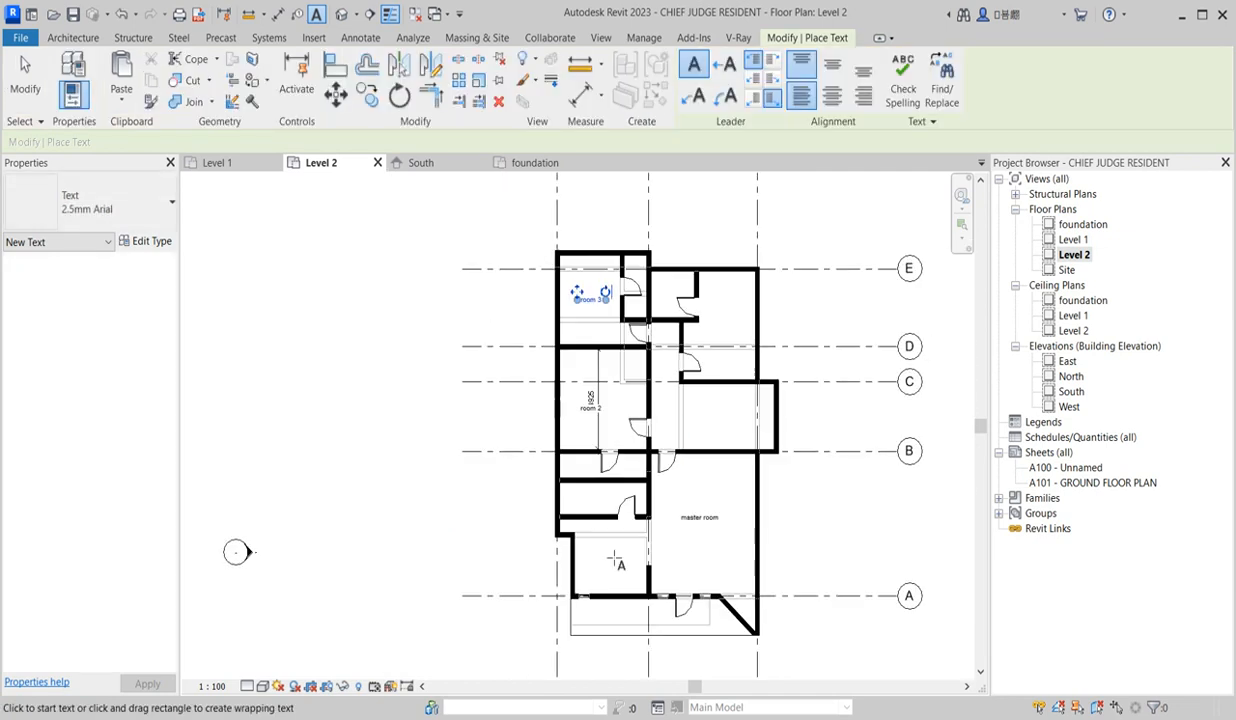
scroll(720, 347, "up", 2)
left_click(711, 336)
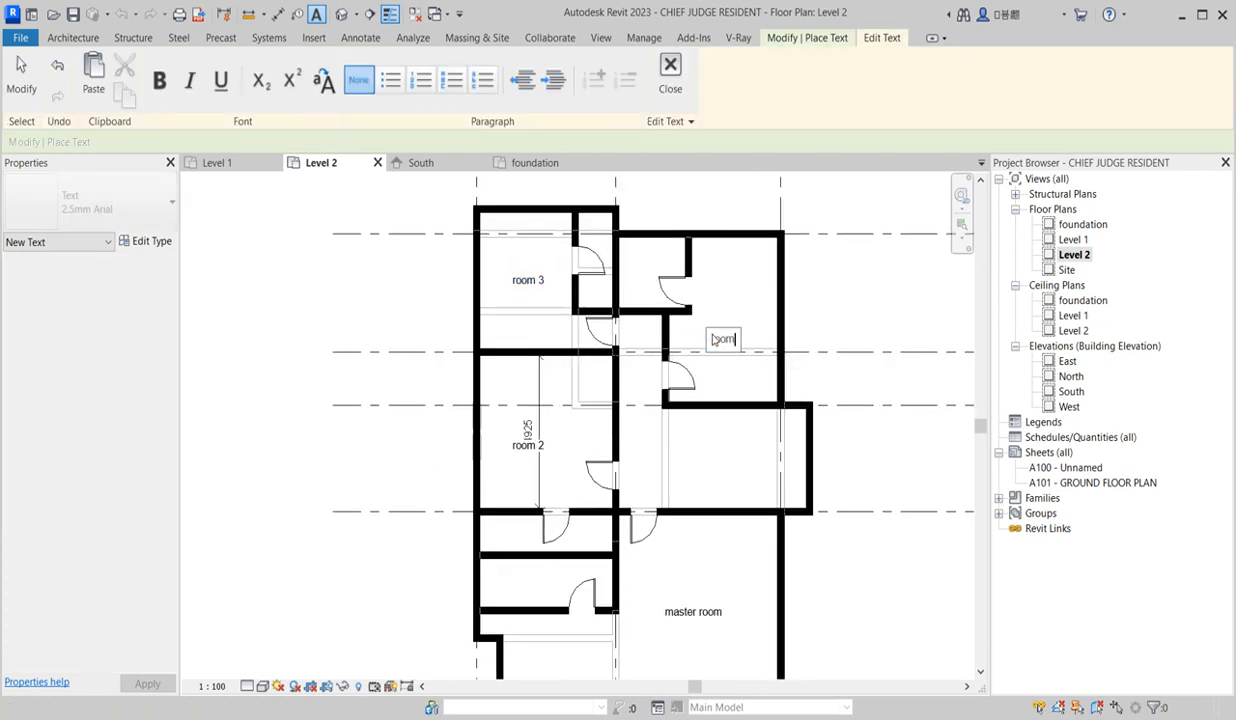
left_click(845, 317)
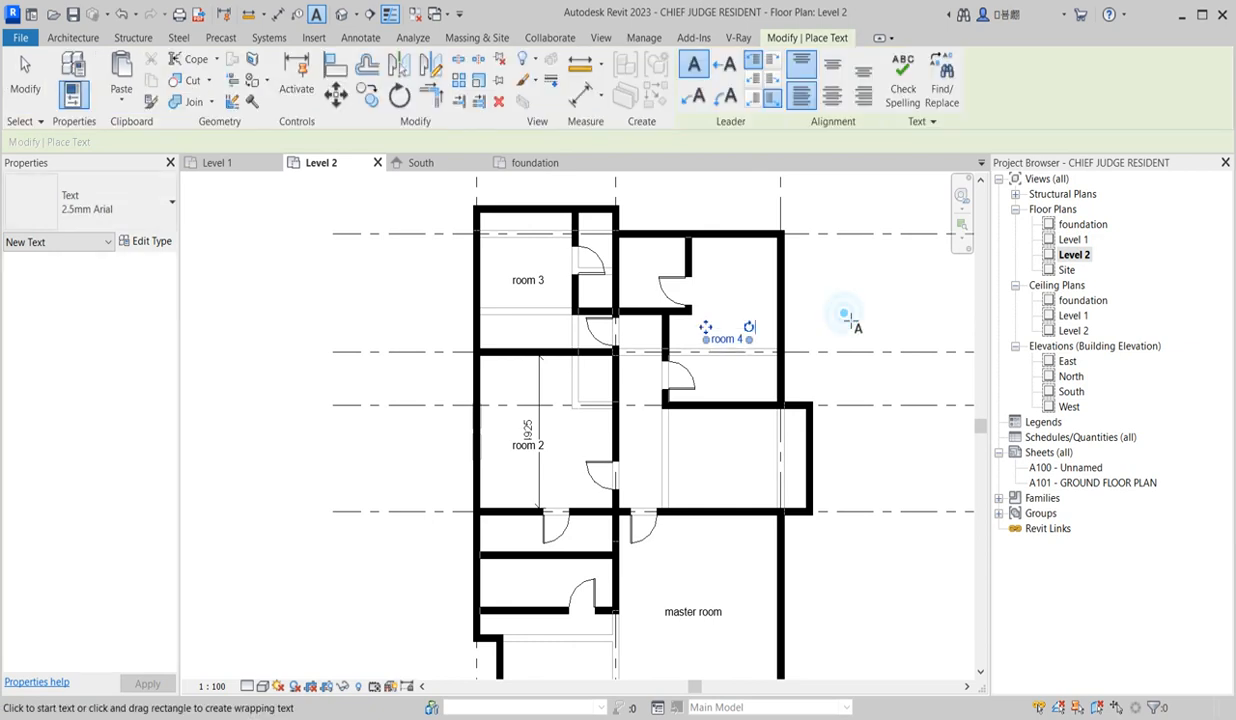
right_click(783, 304)
left_click(860, 321)
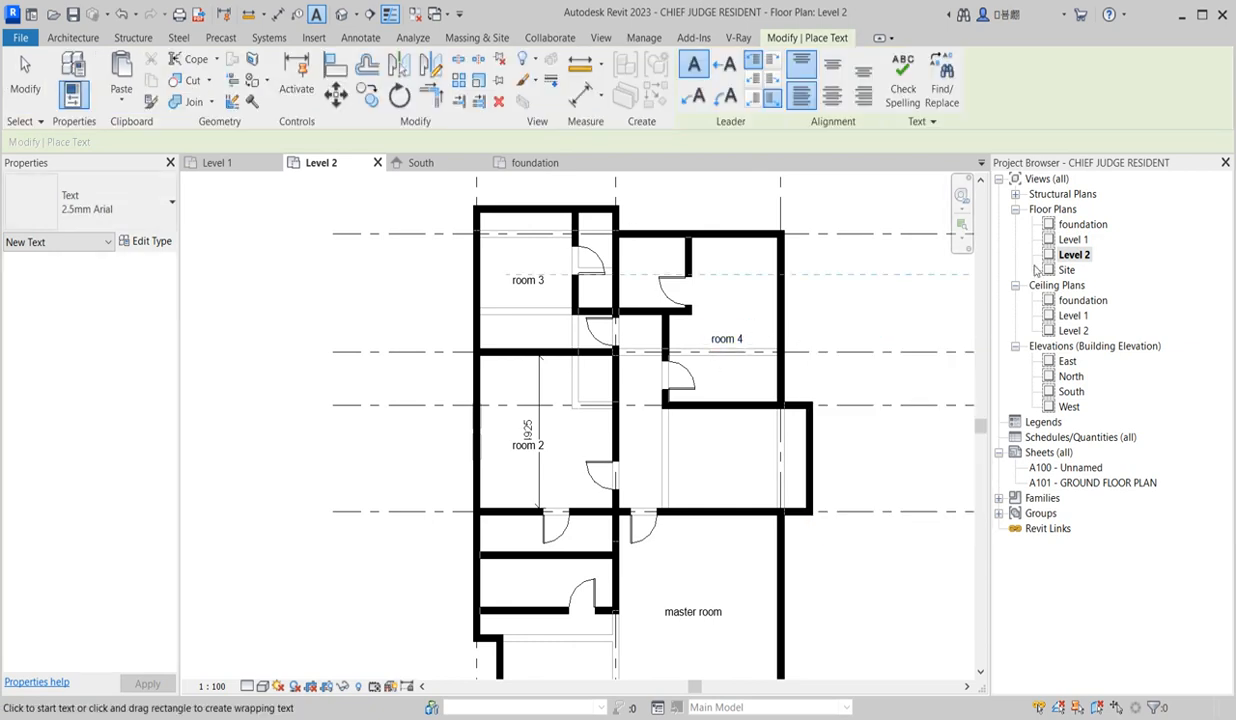
double_click(1073, 239)
scroll(700, 270, "up", 2)
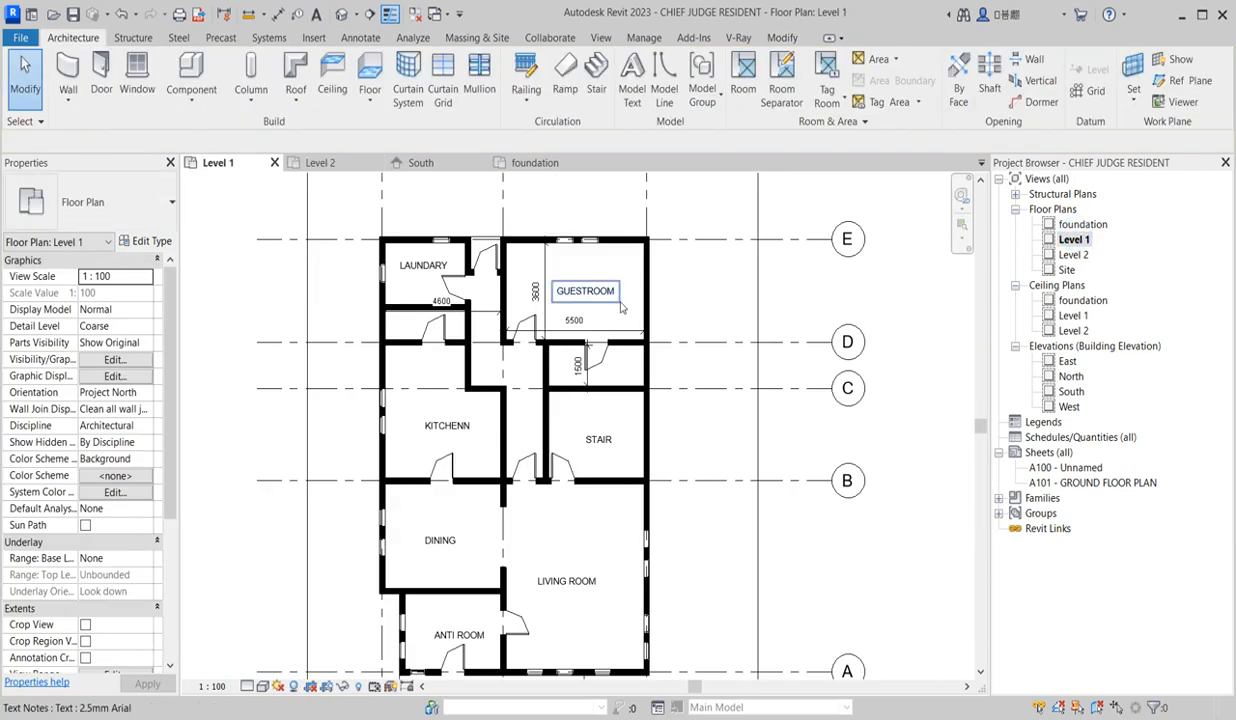
- Change all the room labels visible in the Level 2 plan to the text type 2.5mm Arial 8
left_click(584, 297)
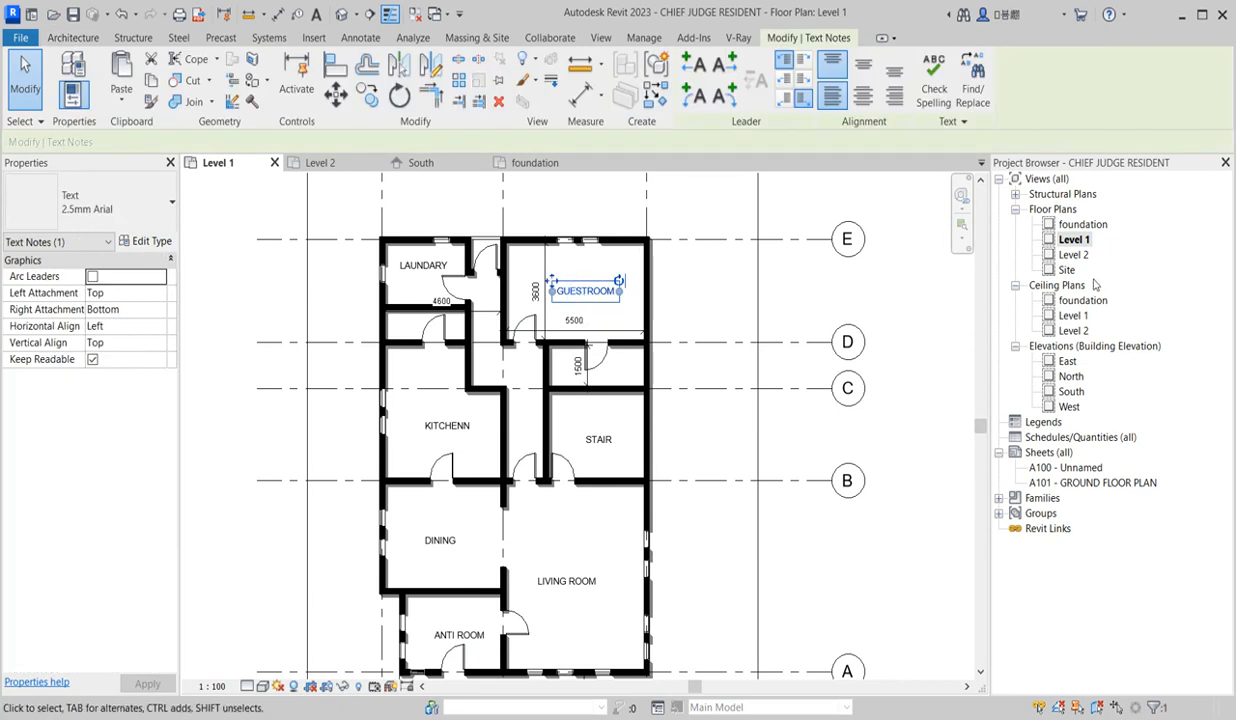
double_click(1073, 254)
left_click(728, 340)
left_click_drag(728, 340, 741, 340)
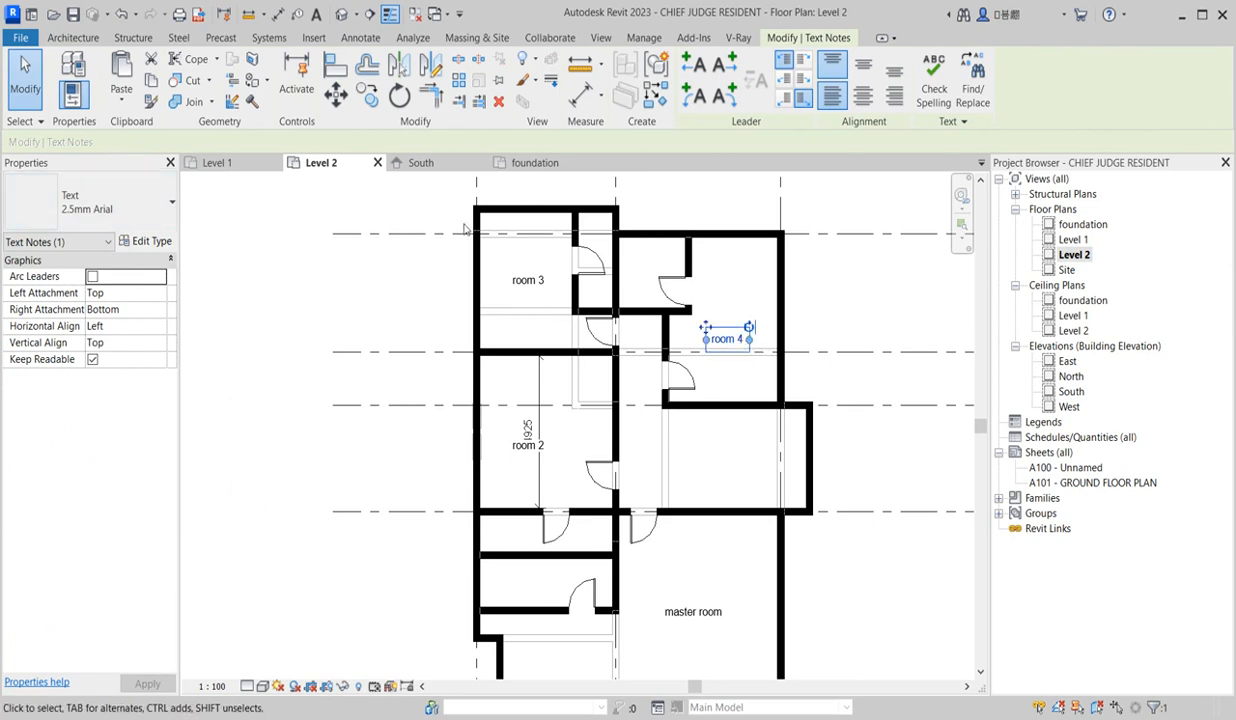
right_click(707, 330)
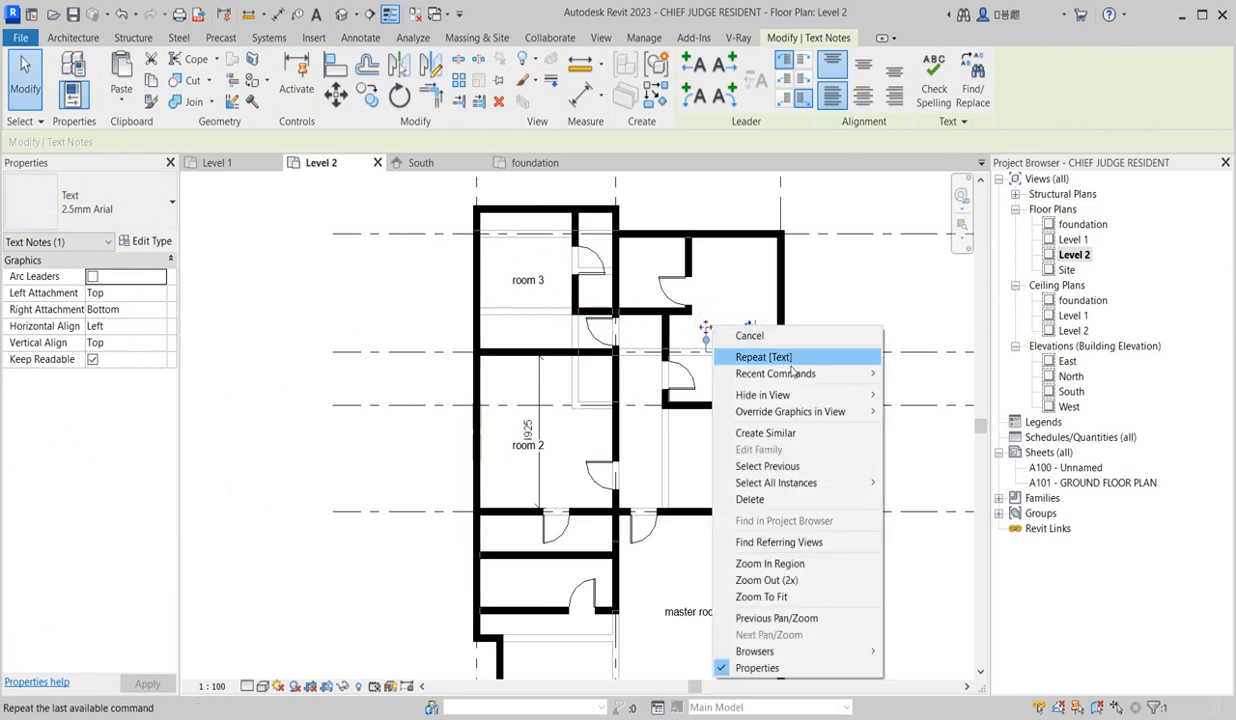
mouse_move(872, 483)
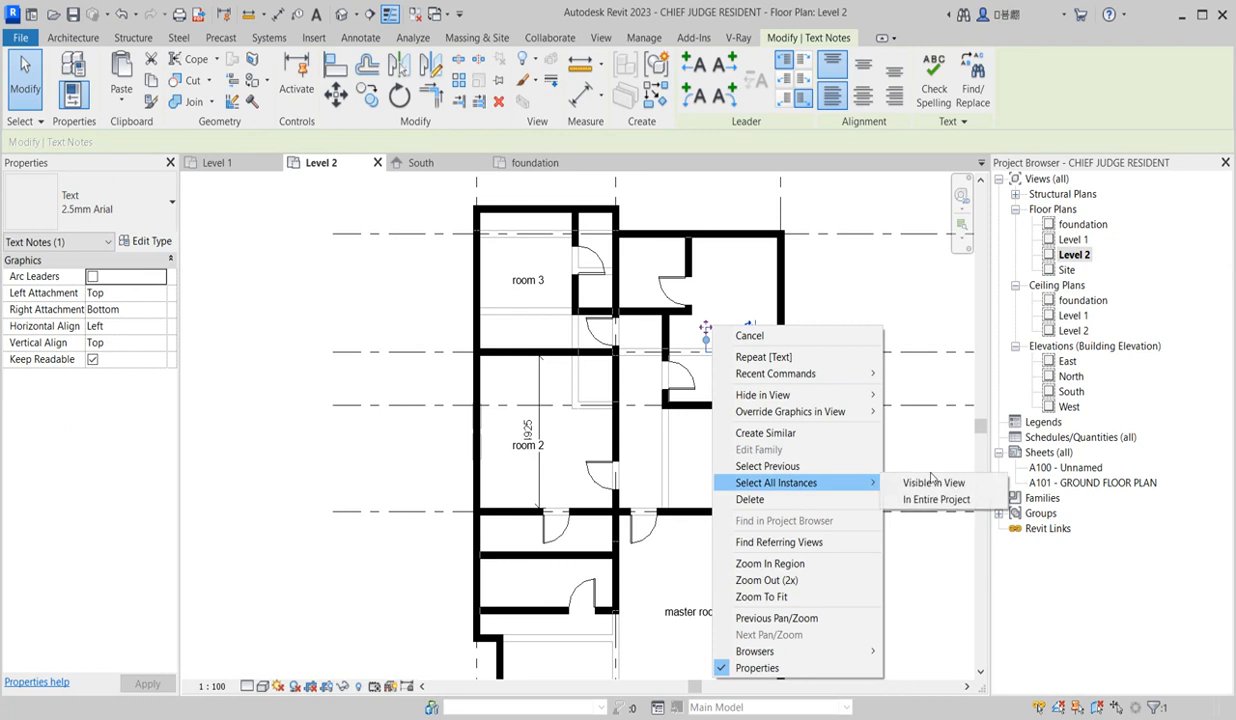
left_click(932, 483)
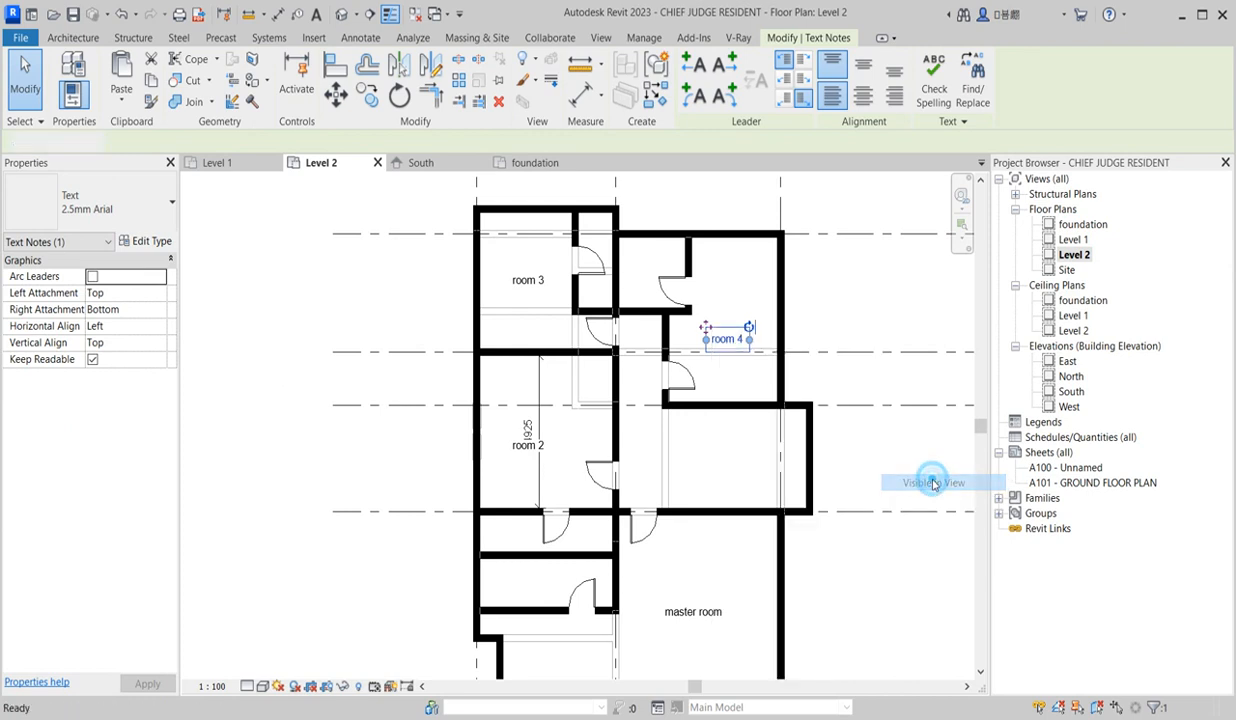
left_click(166, 202)
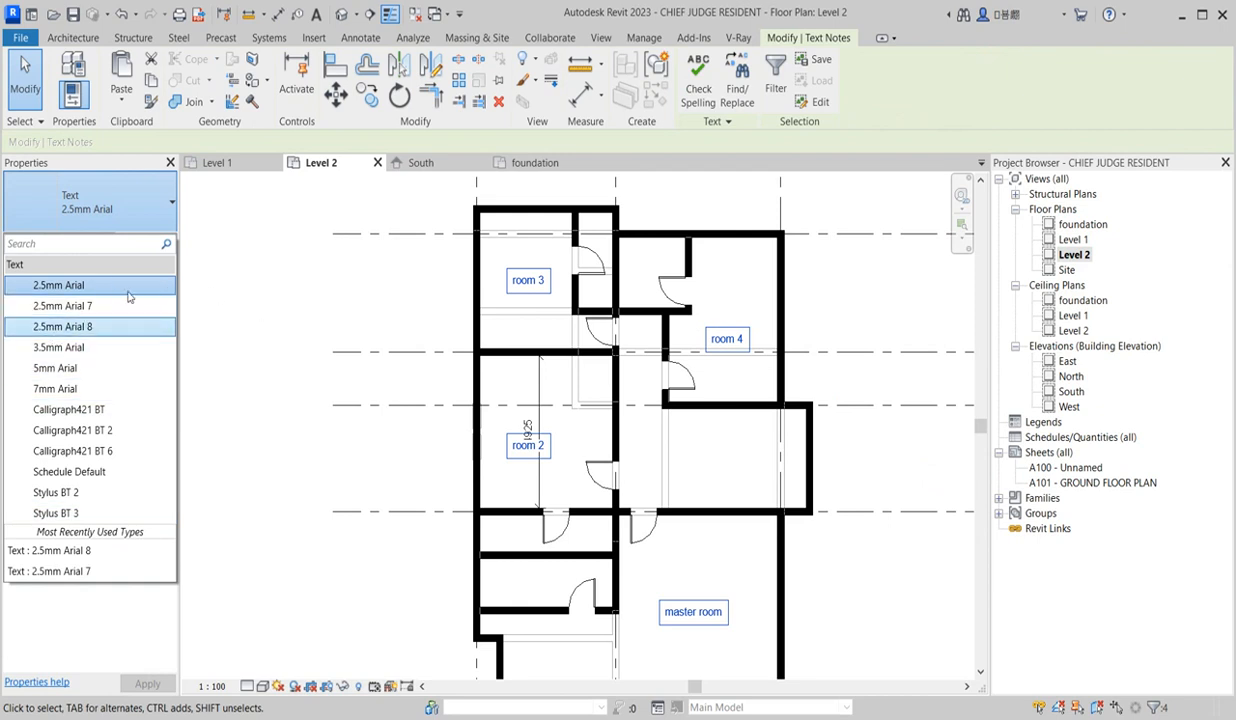
left_click(90, 550)
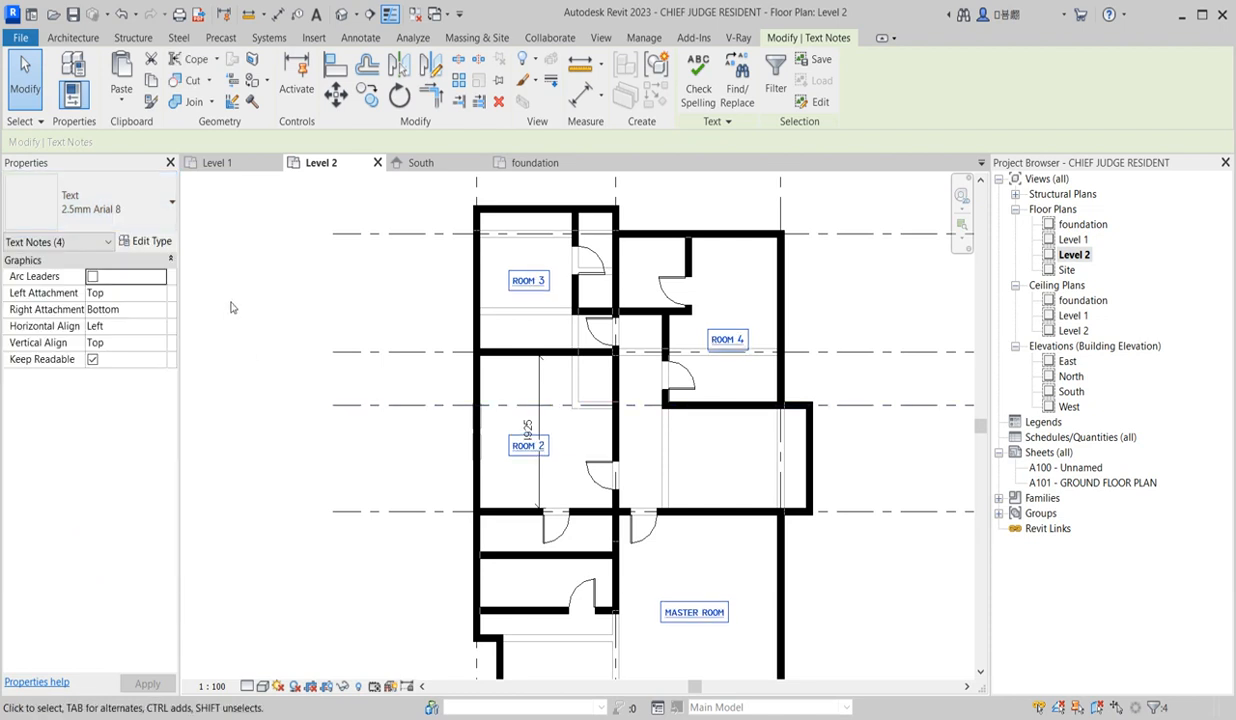
left_click(271, 284)
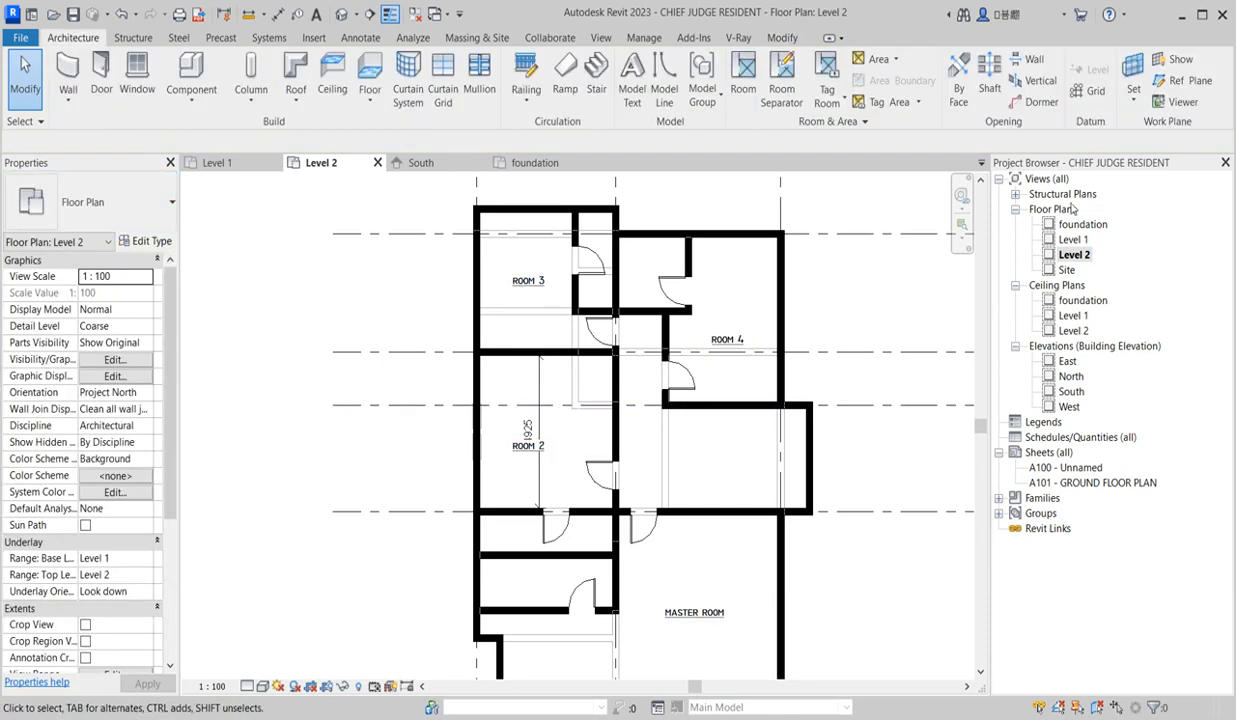
- Check the text type of the GUESTROOM label in the Level 1 plan, then return to the Level 2 plan
left_click(1073, 240)
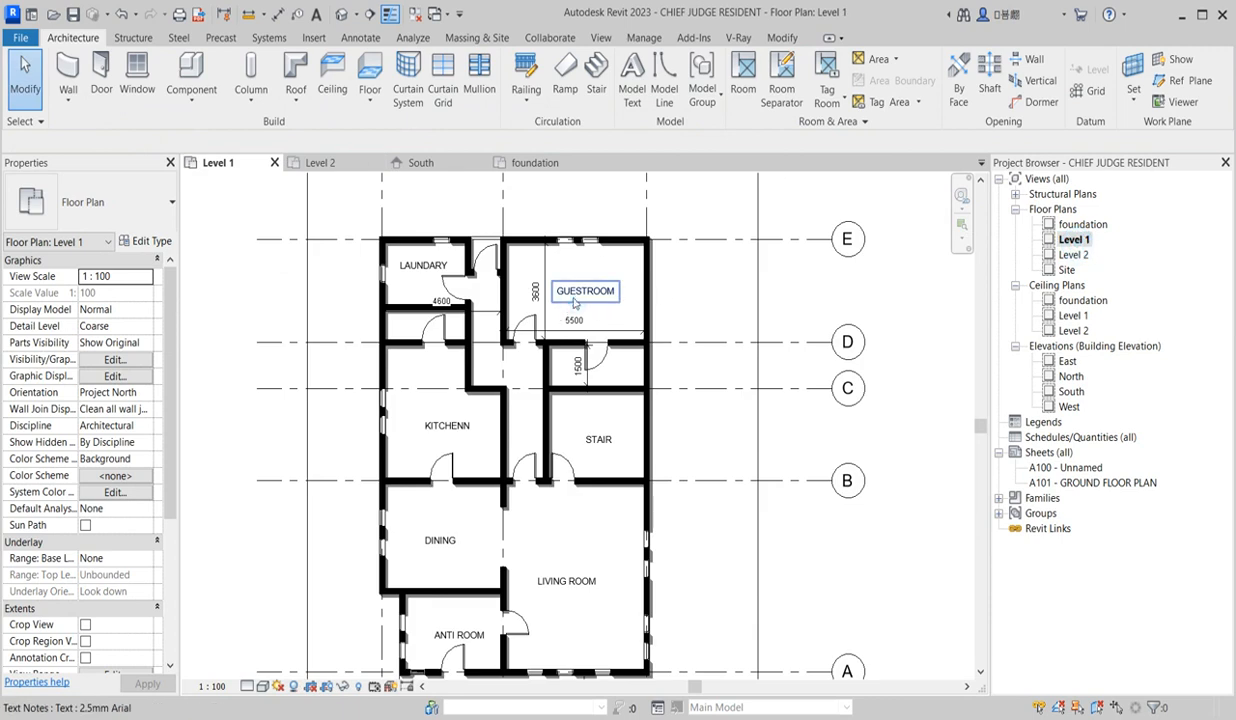
left_click(574, 302)
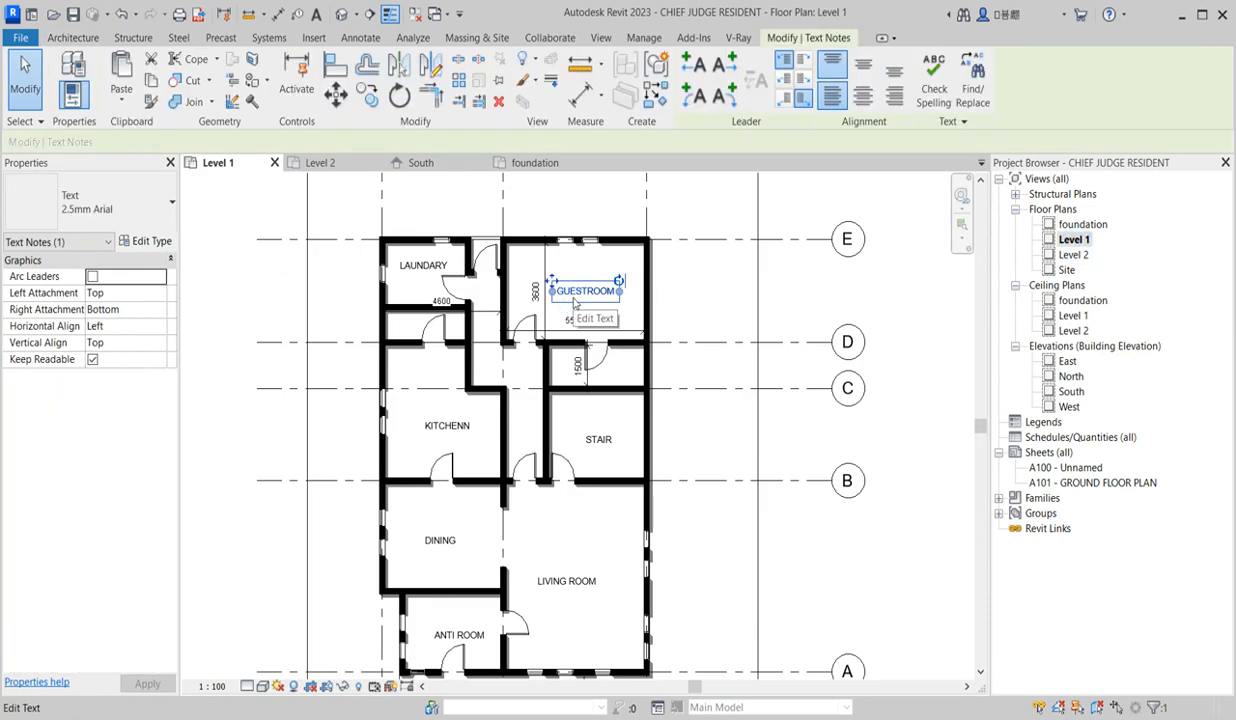
left_click(697, 294)
left_click(1073, 255)
scroll(452, 362, "down", 3)
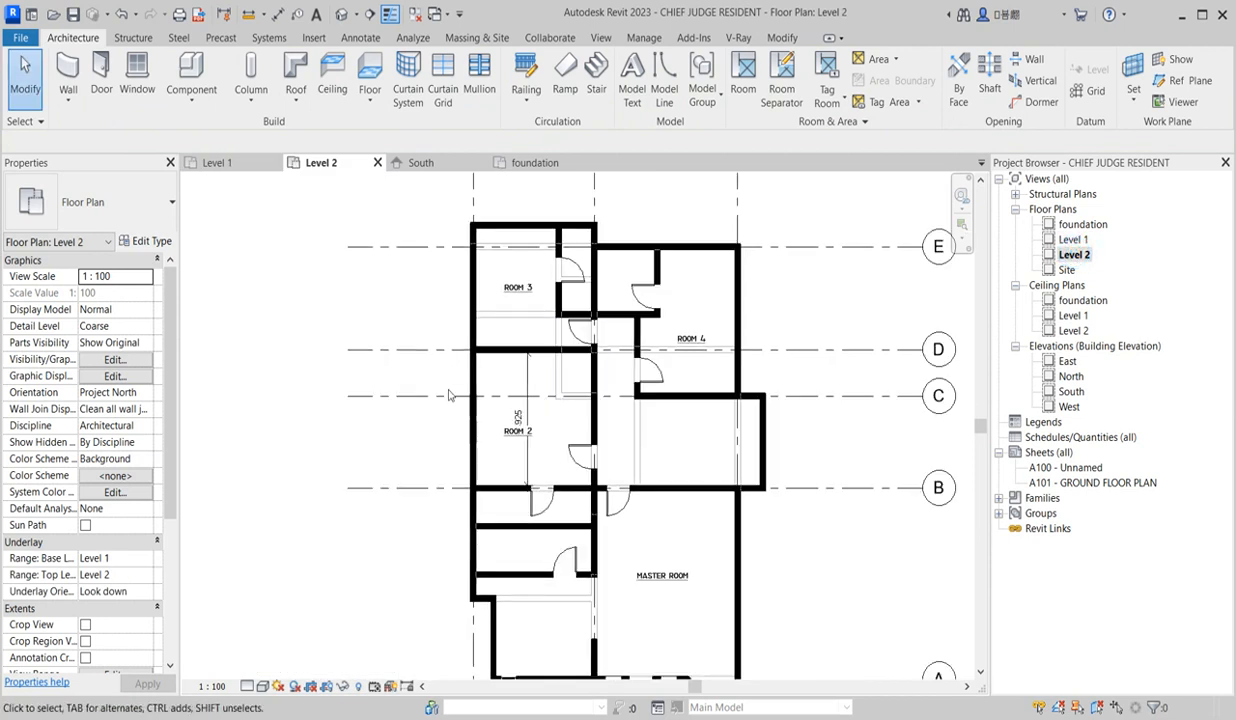
scroll(542, 482, "up", 3)
scroll(560, 500, "down", 2)
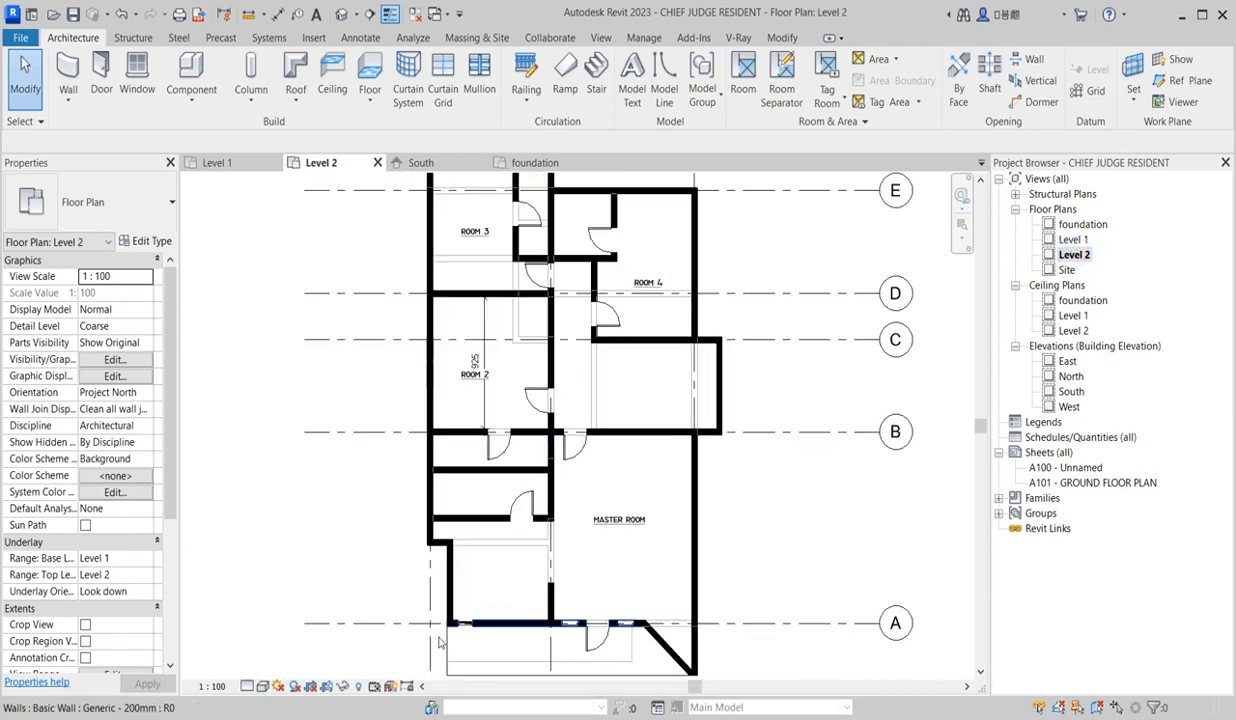
- Copy the MASTER ROOM label into the small room adjoining the master room above grid A
scroll(620, 505, "up", 3)
left_click(634, 508)
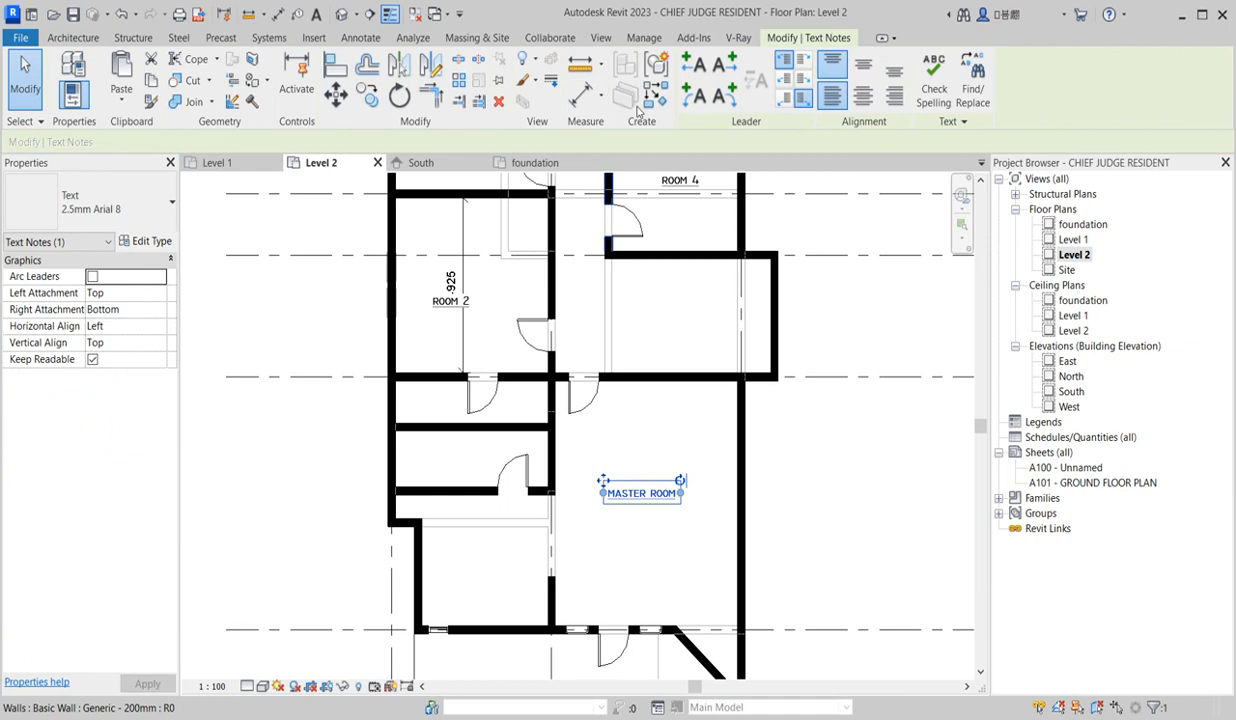
left_click(367, 100)
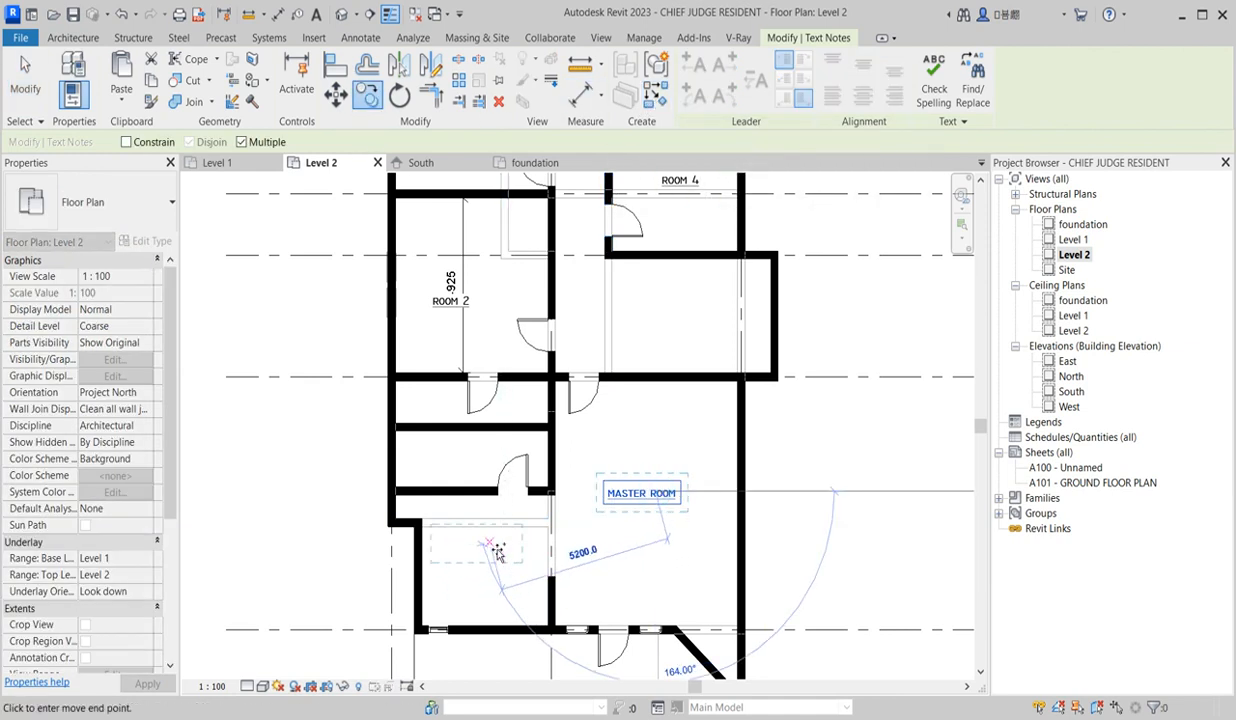
left_click(494, 564)
key("Escape")
- Change the copied label in the small room above grid A to "WARDROBE CLOSET"
scroll(483, 580, "up", 2)
left_click(480, 610)
left_click(476, 551)
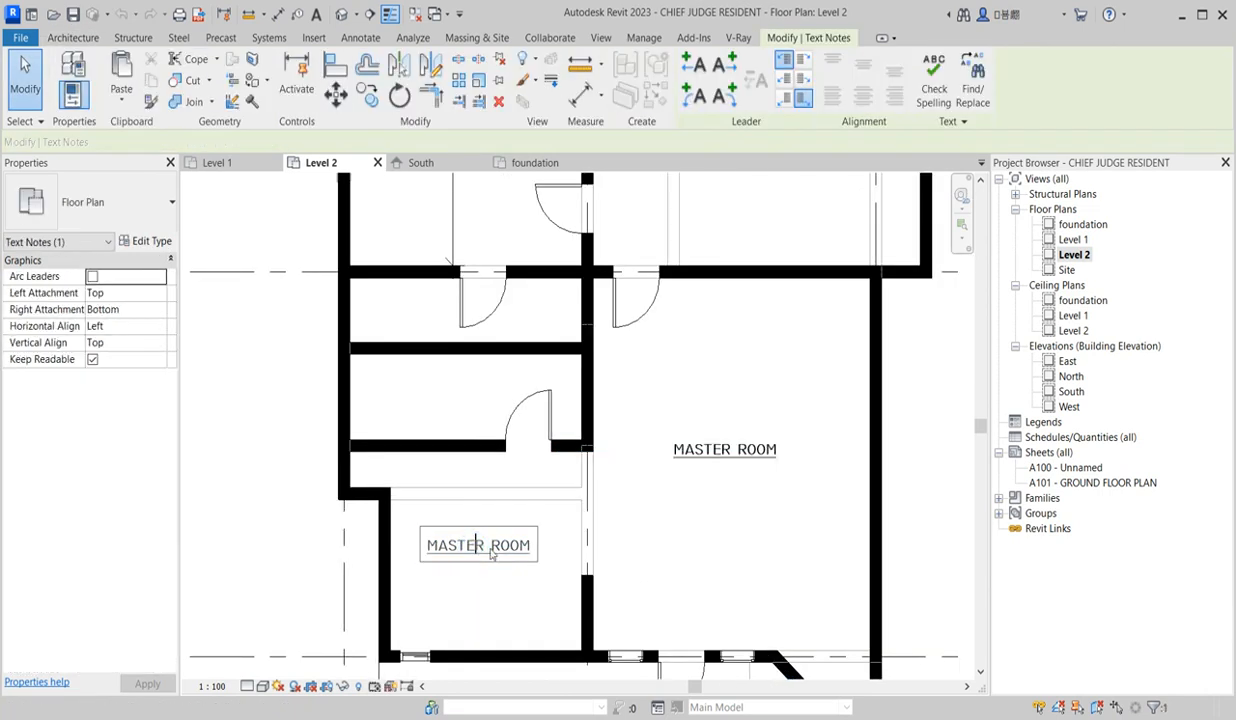
left_click(484, 552)
key("ctrl+a")
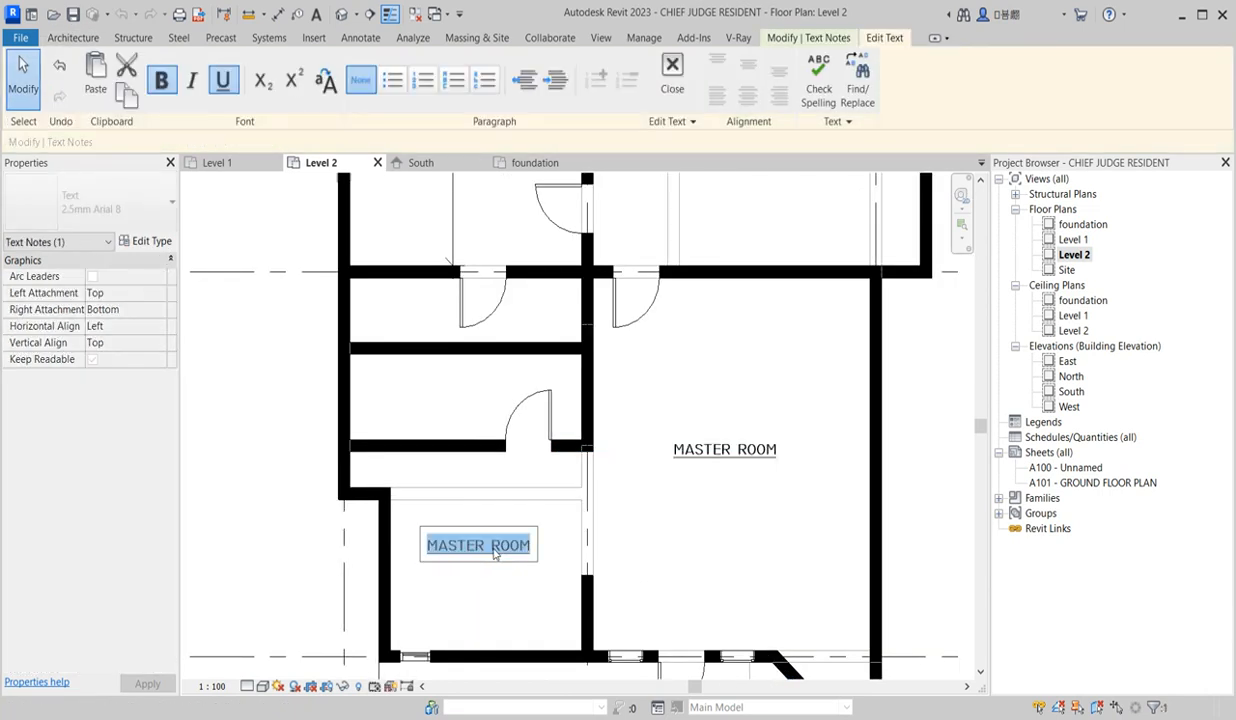
type("WARDROBE CLOSET")
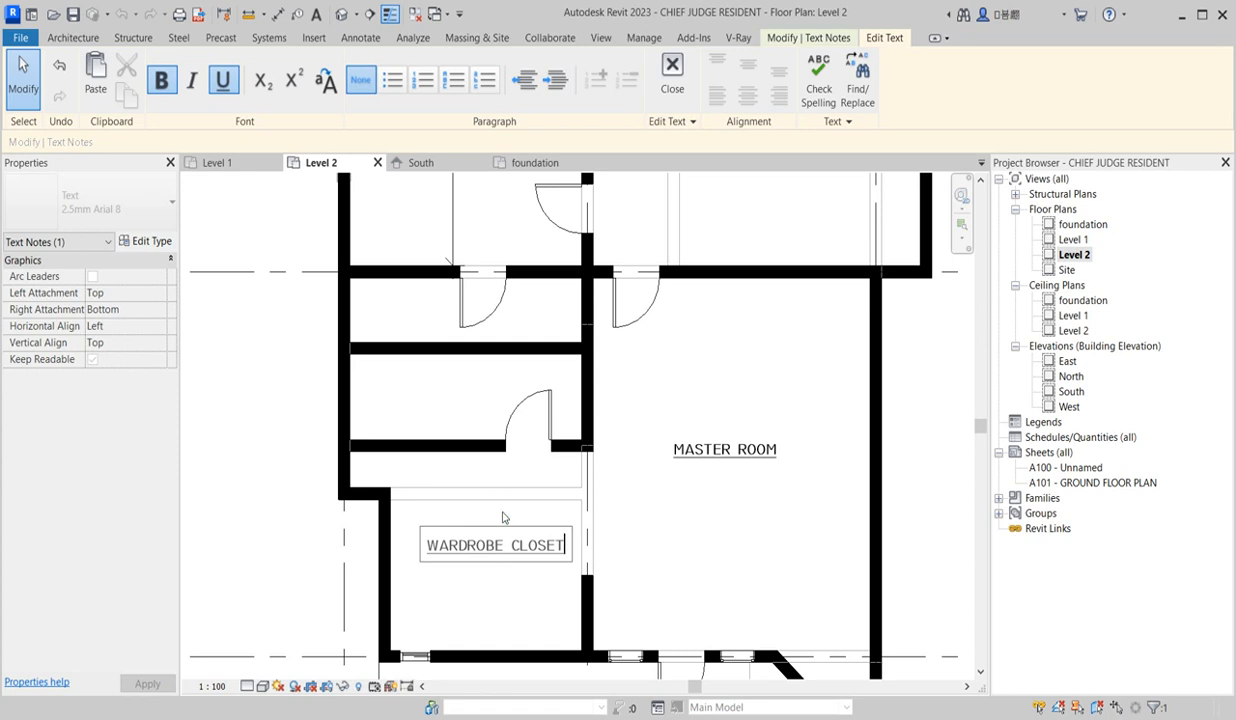
left_click(502, 510)
scroll(474, 506, "down", 2)
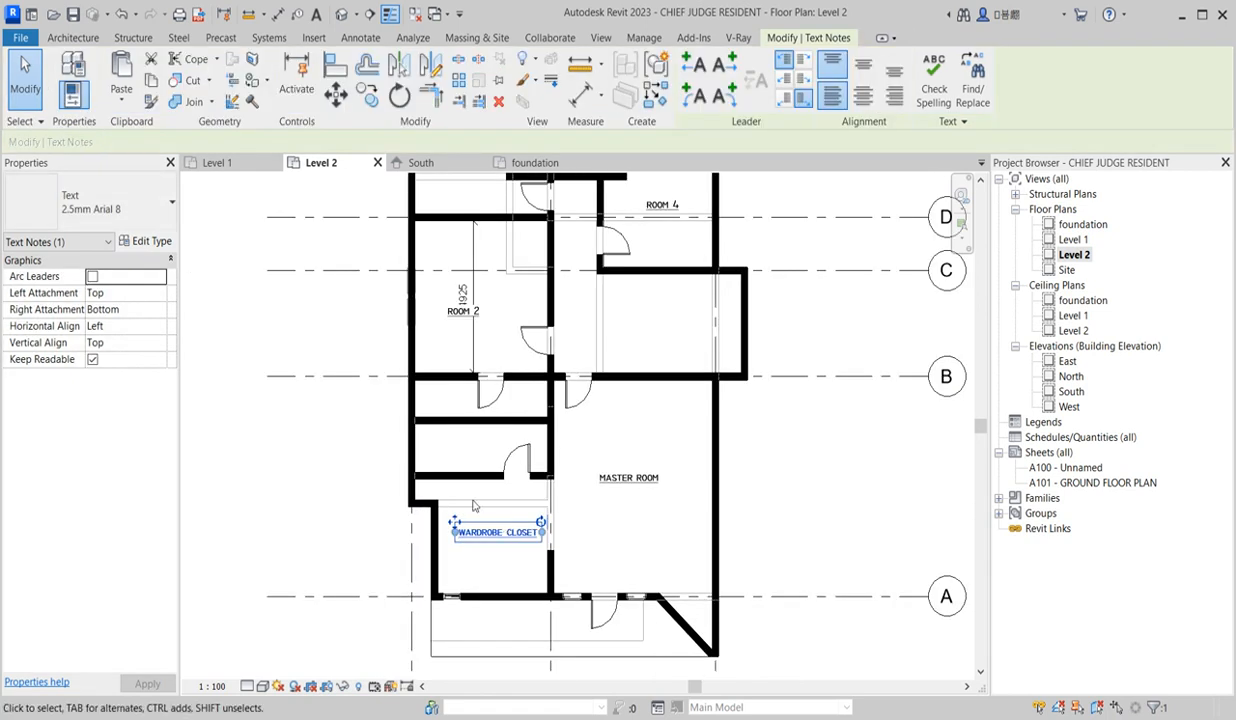
- Save the project when the save reminder appears
scroll(474, 506, "up", 1)
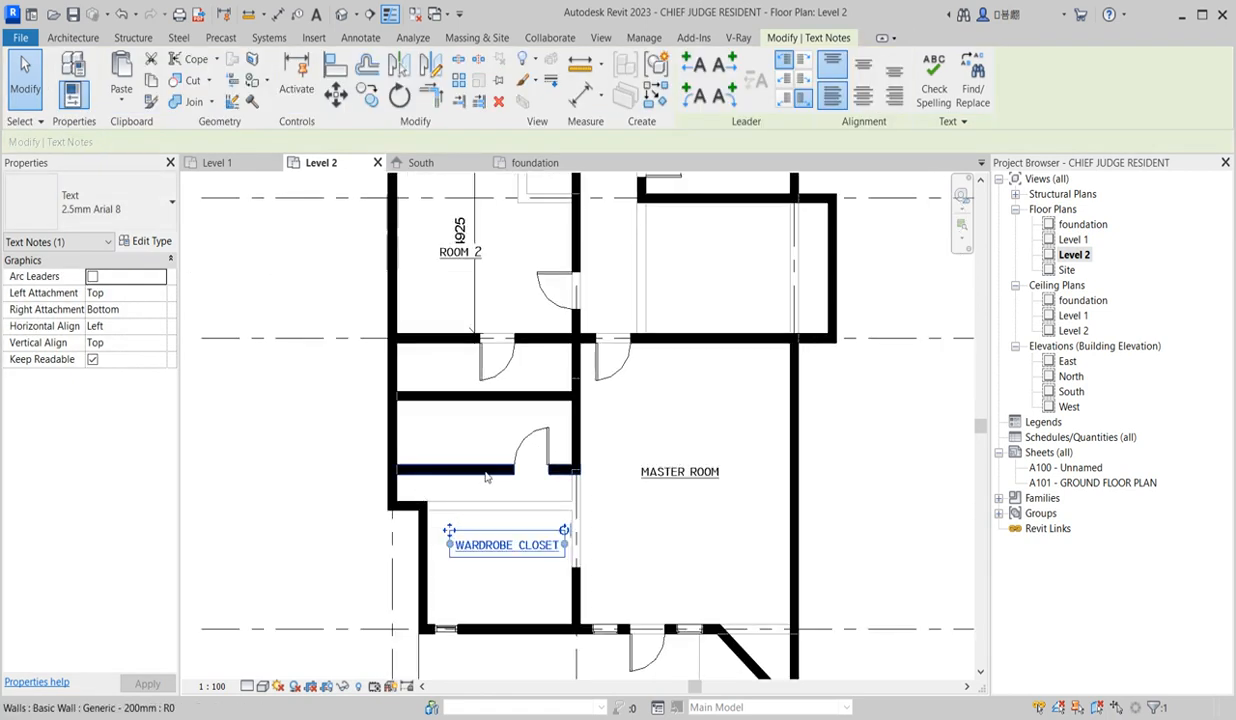
scroll(446, 506, "up", 1)
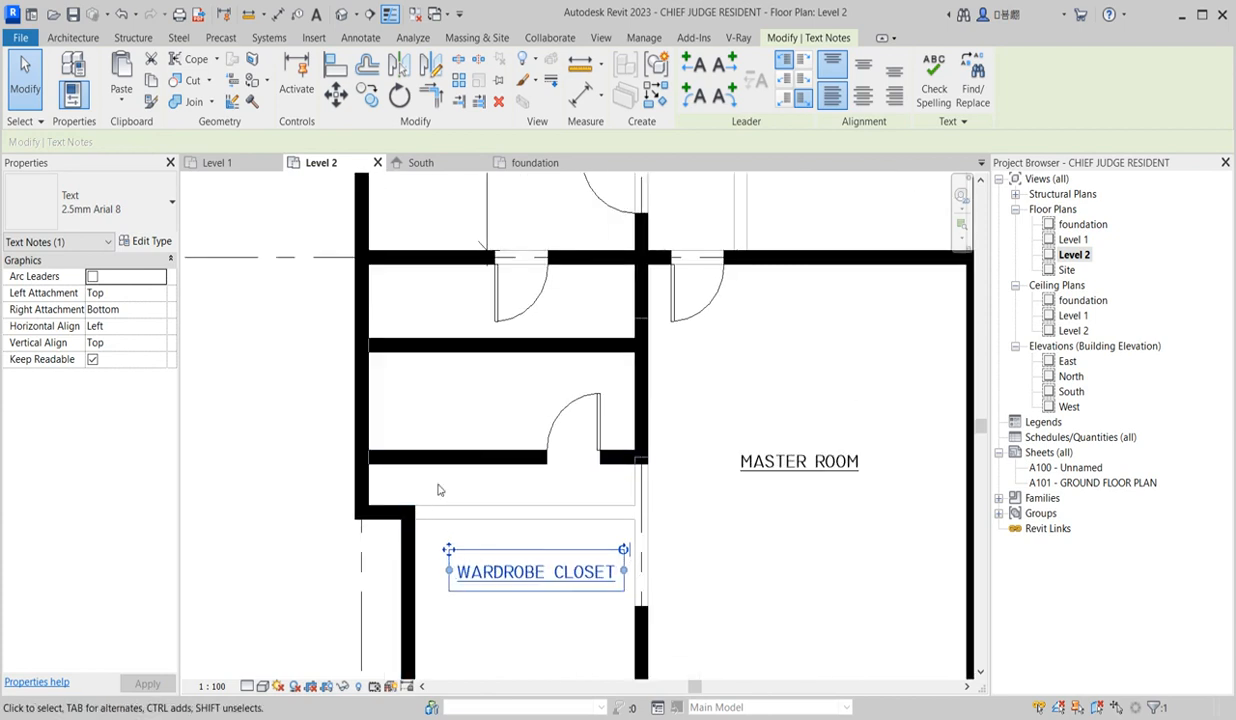
scroll(458, 522, "down", 2)
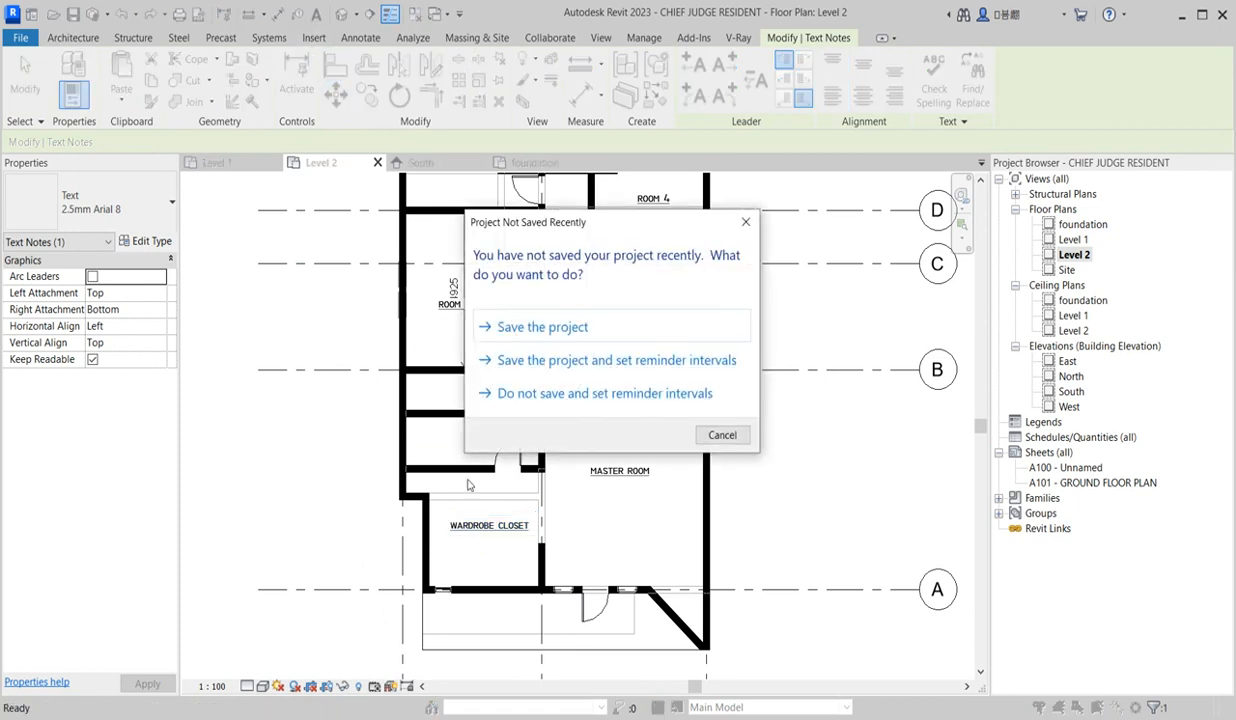
left_click(542, 330)
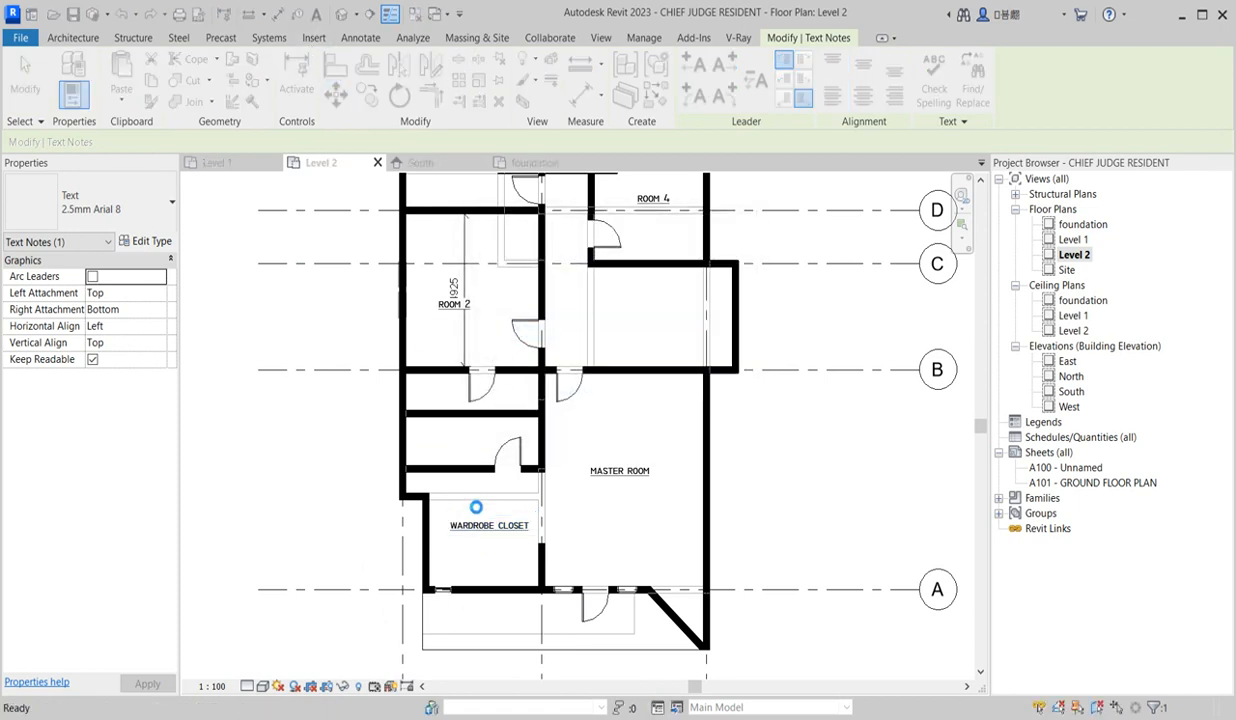
- Align the wardrobe closet's upper partition, the one with the door, with the short jog of the outer wall
key("a")
key("l")
left_click(450, 481)
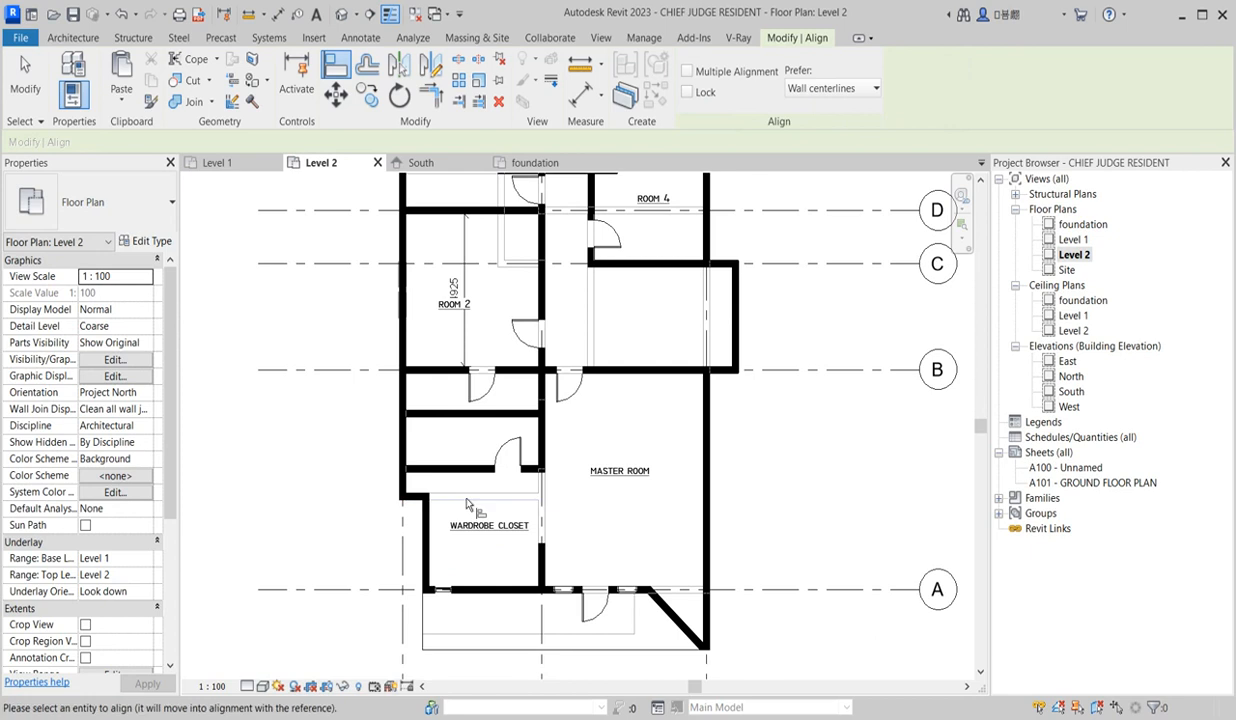
left_click(466, 472)
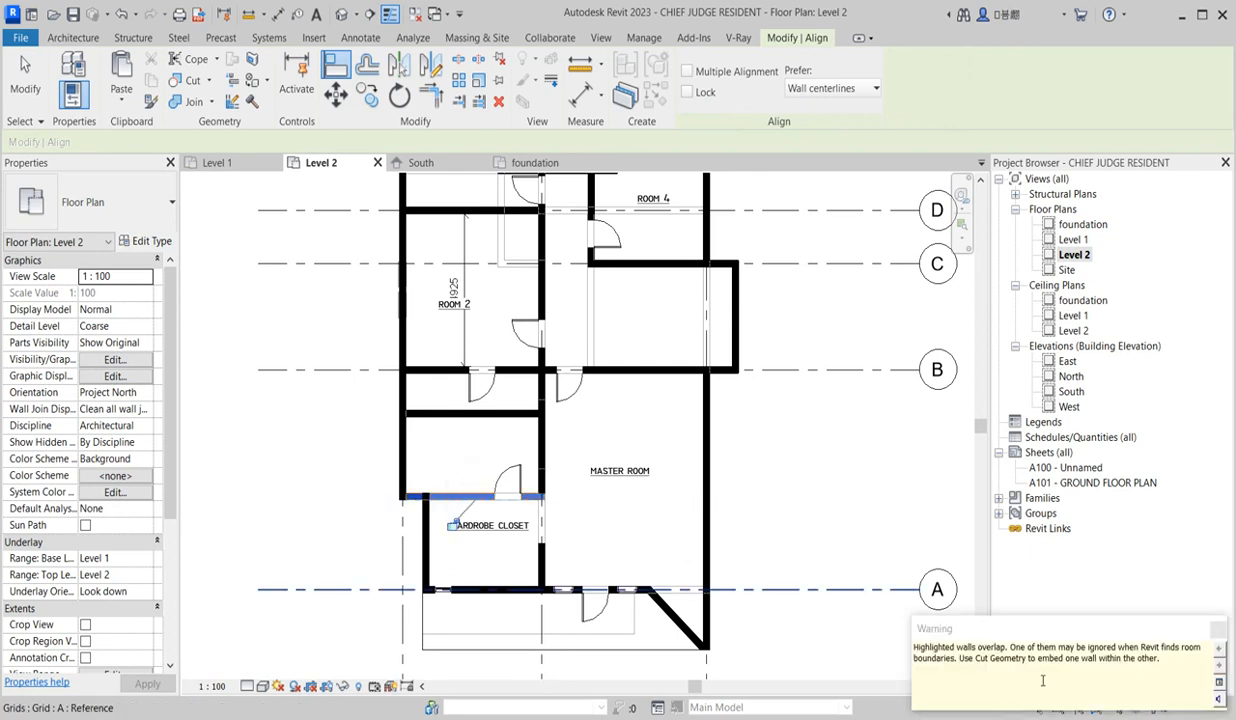
left_click(1217, 630)
key("Escape")
key("Escape")
- Rejoin the aligned partition's end at the outer side wall's corner to clear the overlap with the jog wall
left_click(440, 499)
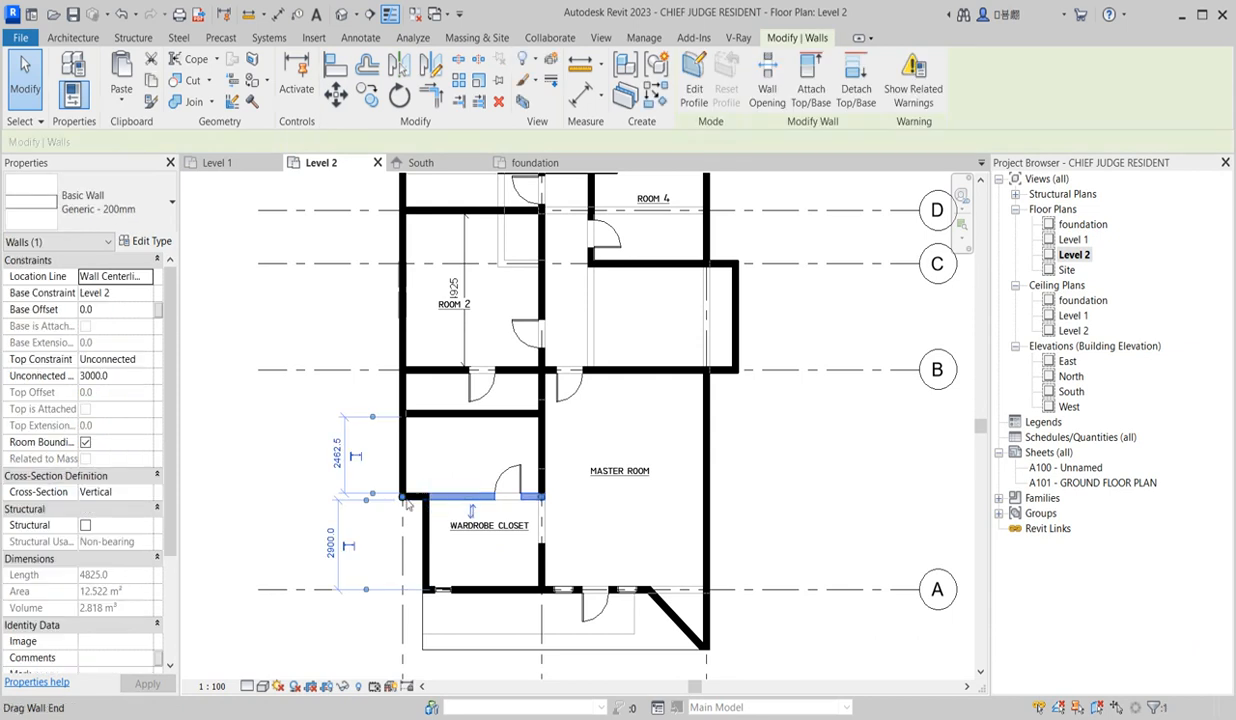
scroll(405, 498, "up", 2)
mouse_move(400, 496)
left_mouse_down()
mouse_move(435, 496)
mouse_move(400, 496)
left_mouse_up()
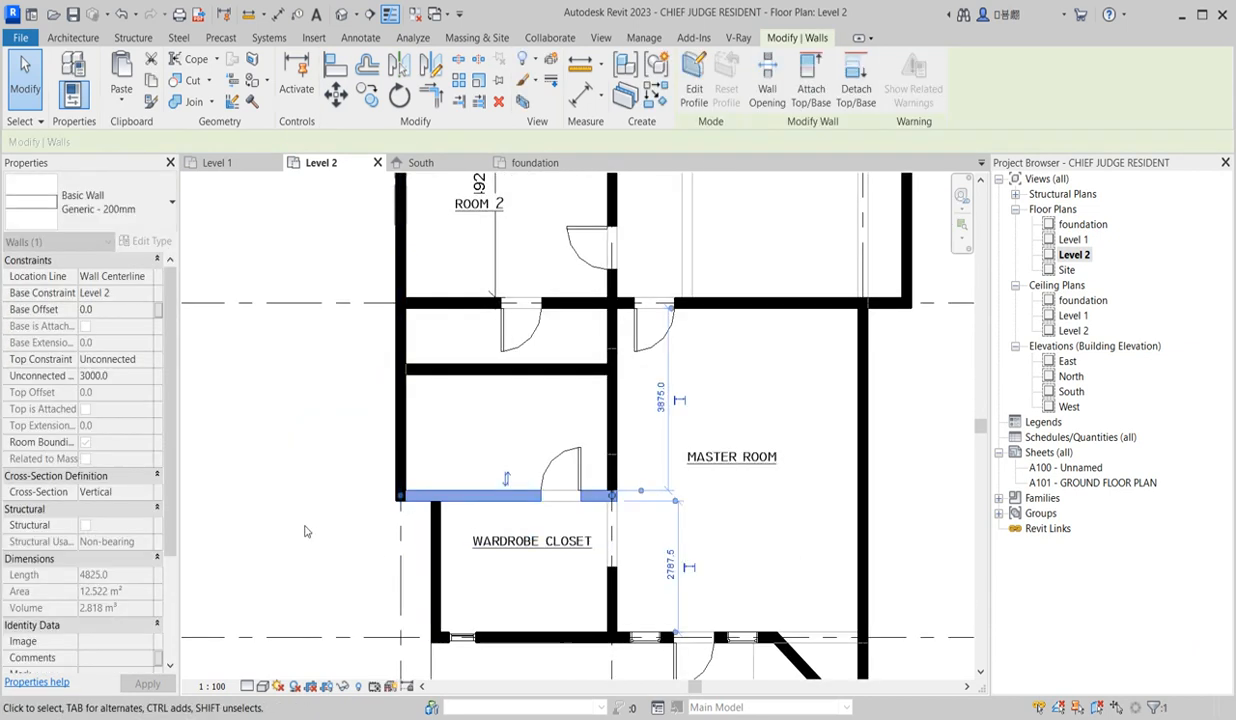
left_click(295, 516)
scroll(840, 434, "down", 3)
scroll(640, 515, "up", 3)
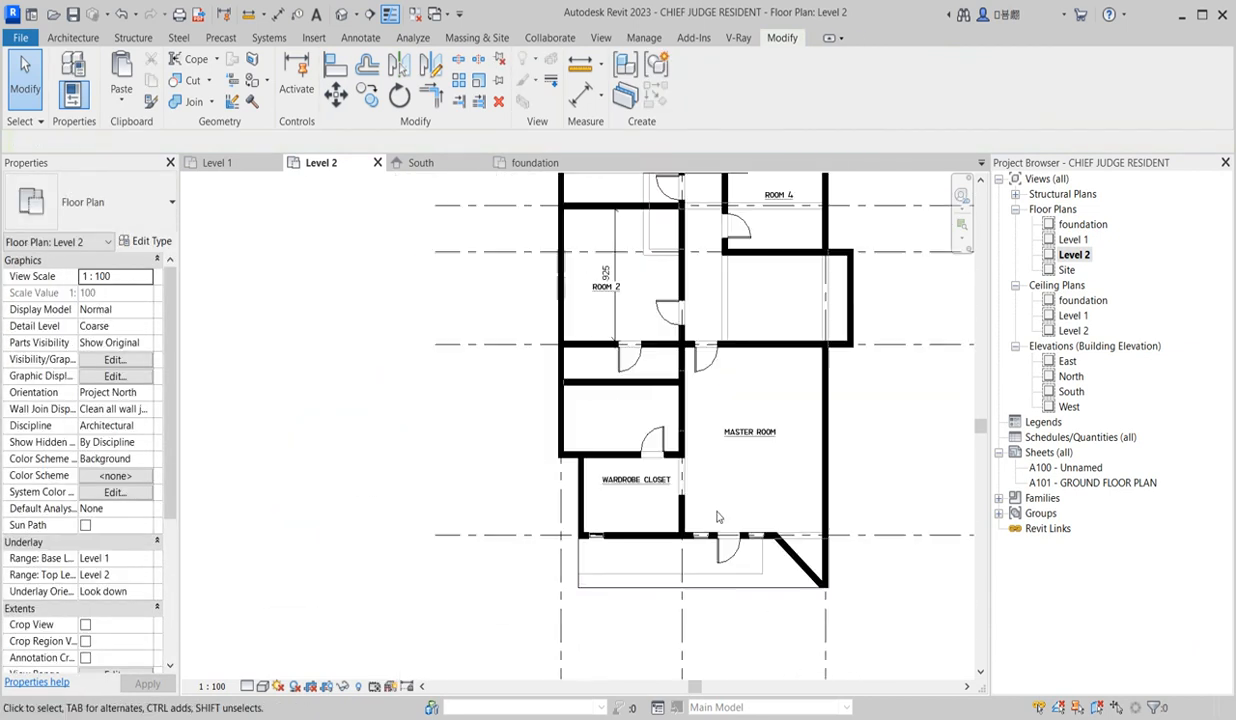
- Nudge the WARDROBE CLOSET label slightly down towards the middle of its room
left_click(629, 489)
key("Down")
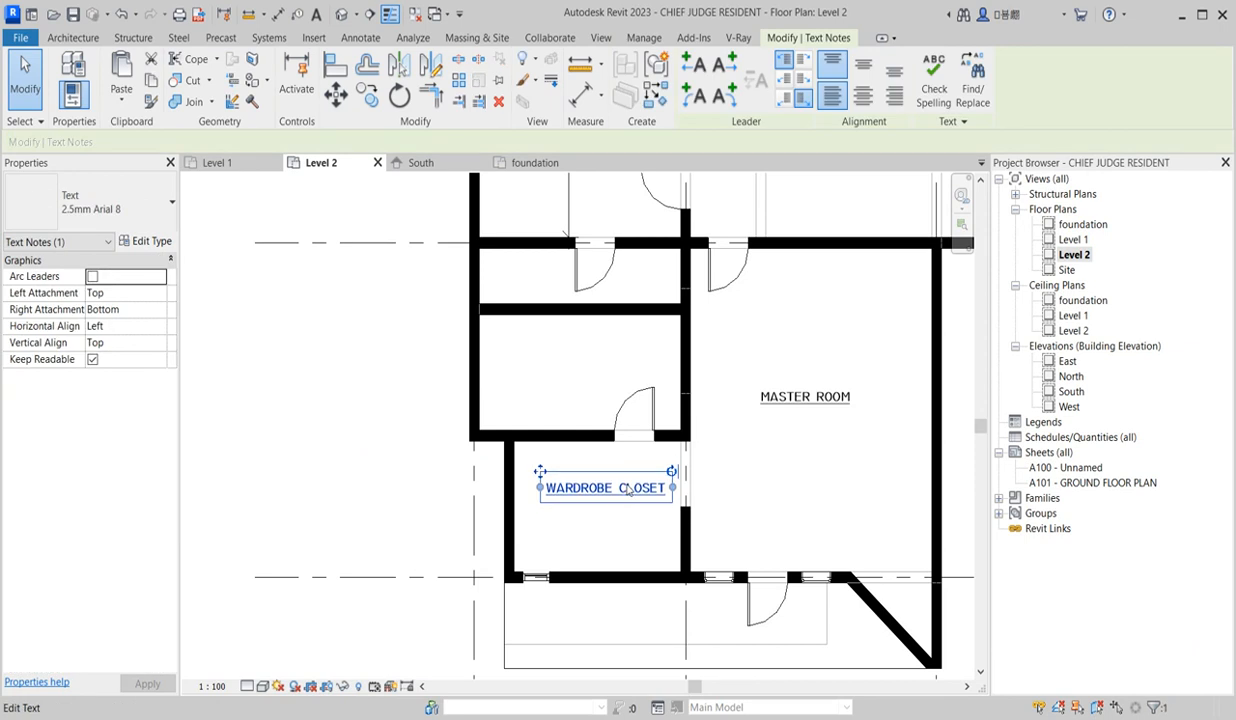
left_click(842, 524)
- Flip the master room's entrance door on grid B so that it swings out of the master room
scroll(606, 484, "down", 5)
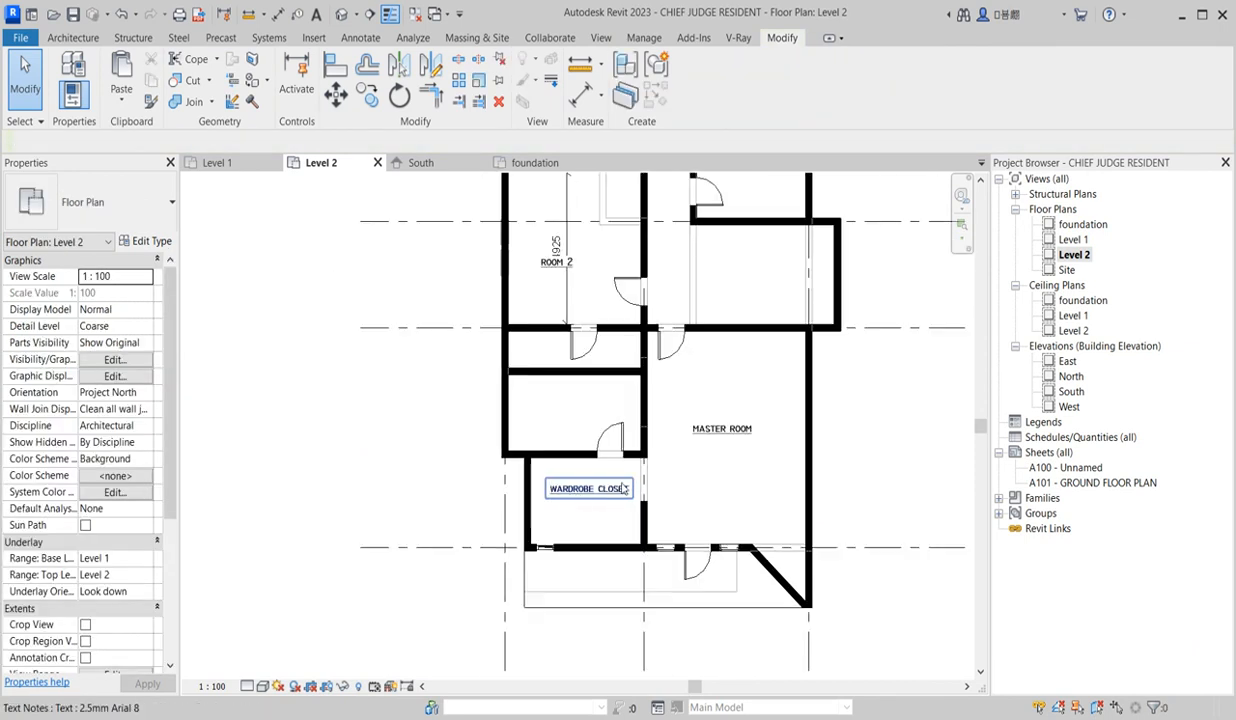
scroll(658, 380, "up", 5)
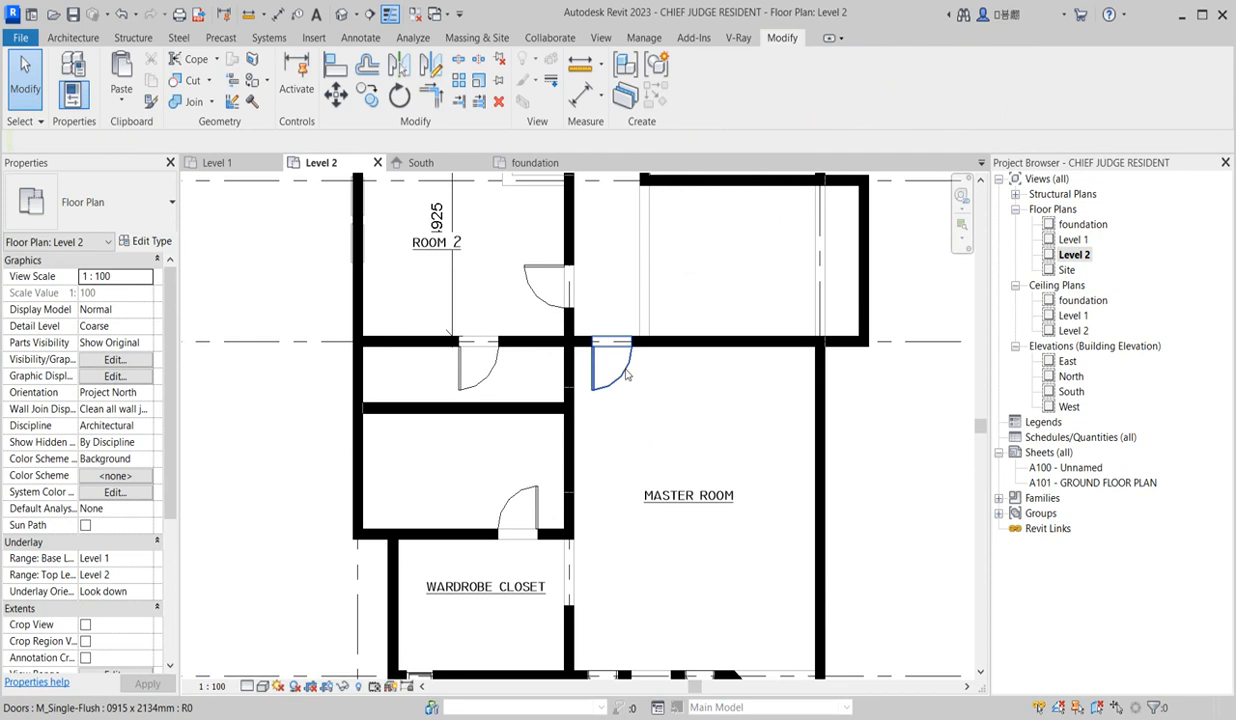
left_click(617, 371)
left_click(619, 367)
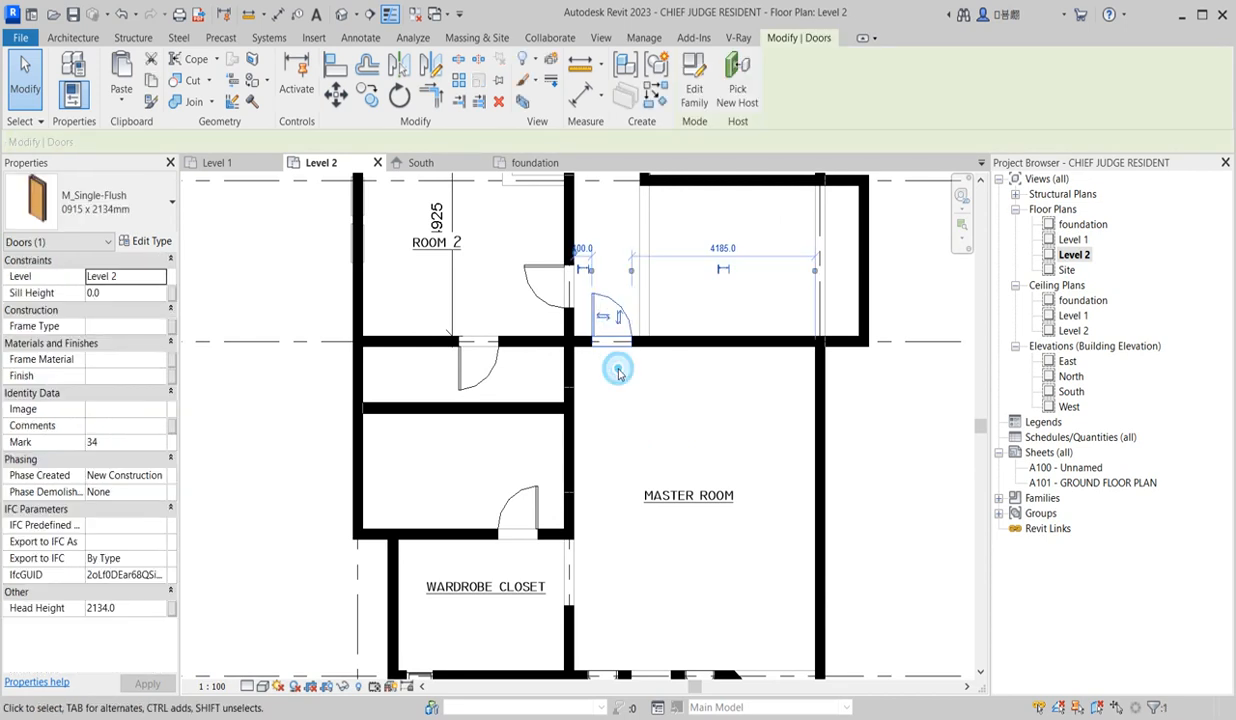
- Move room 2's door along its wall away from grid B, to about 900 mm from the grid B wall
scroll(605, 320, "up", 2)
left_click(540, 288)
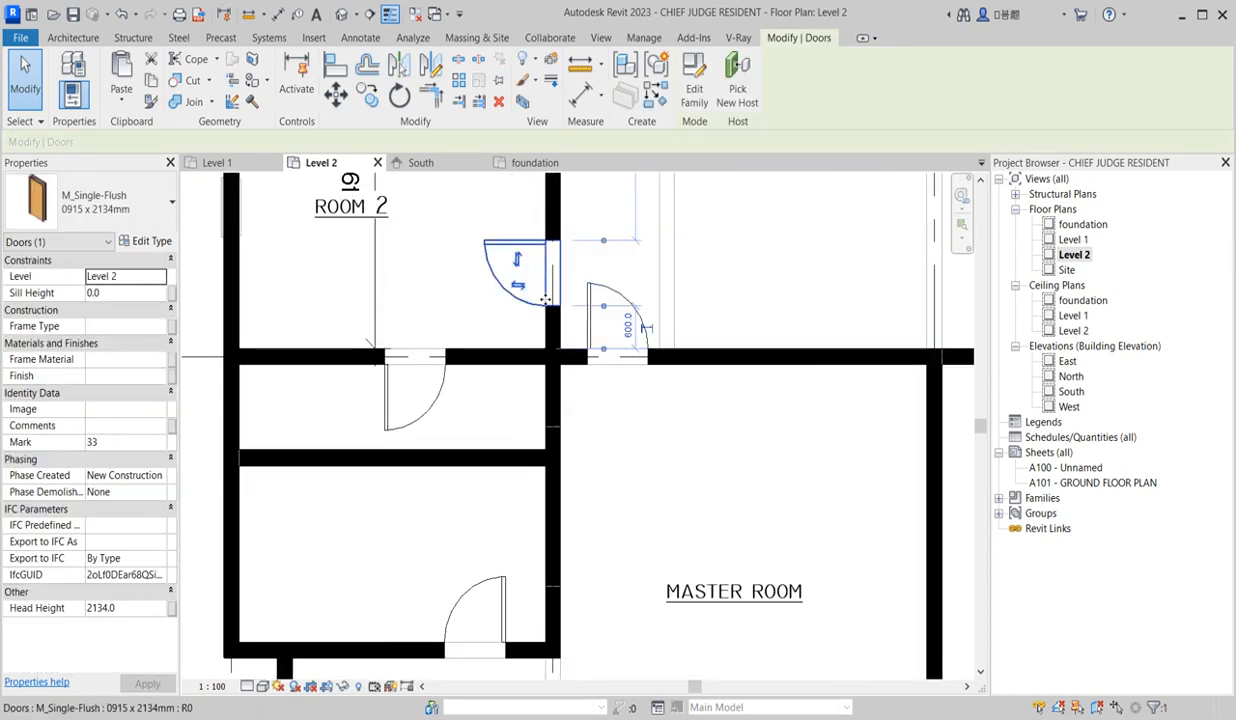
left_click_drag(546, 299, 546, 273)
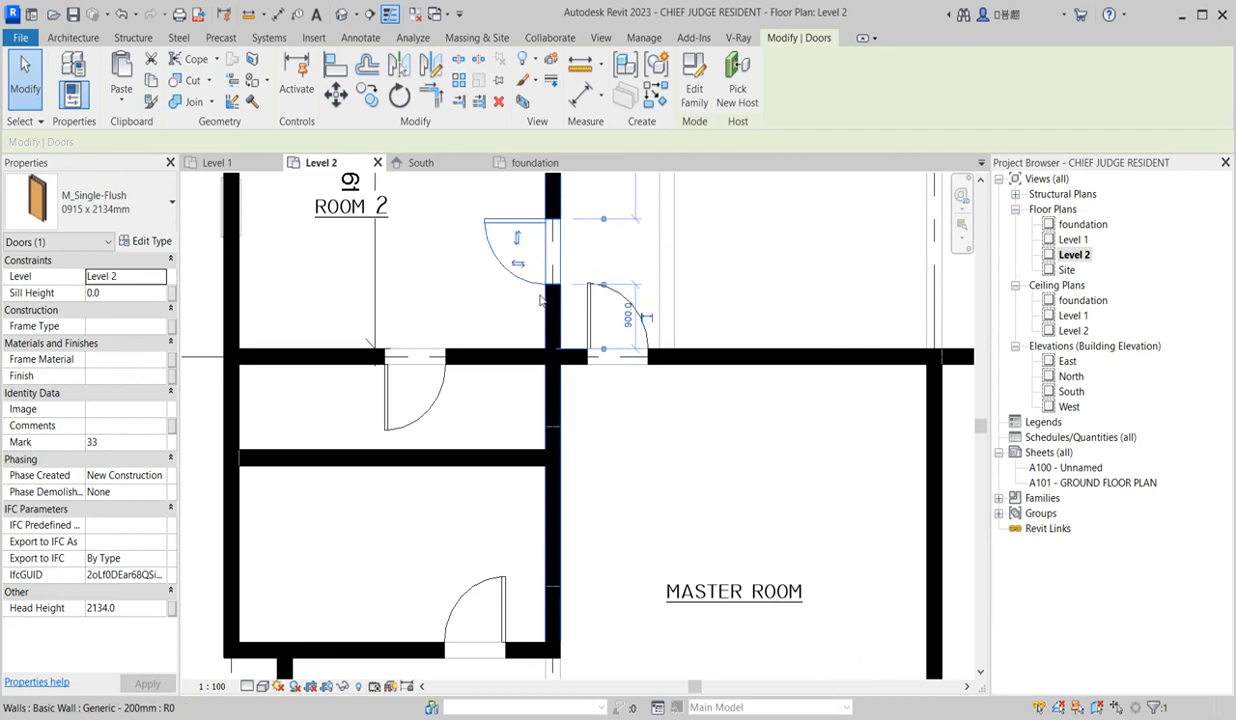
scroll(630, 440, "down", 4)
scroll(625, 465, "up", 2)
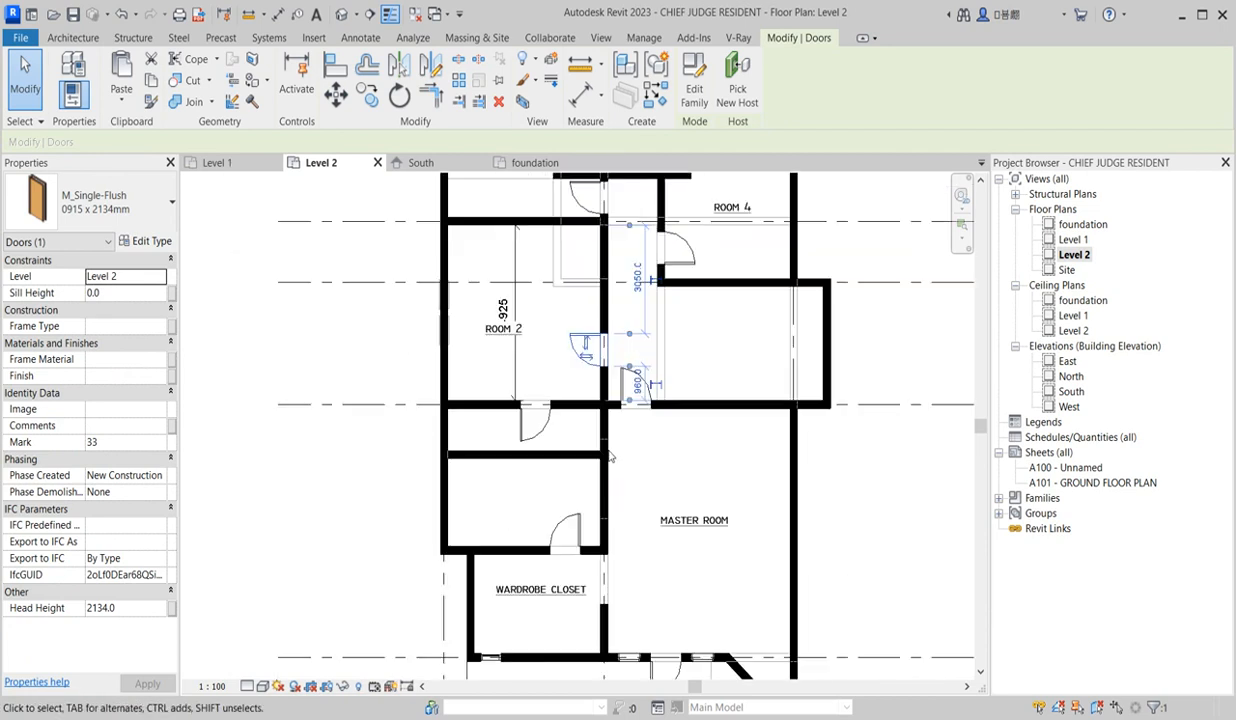
- Shift room 2's vertical dimension towards the outer side wall so that it clears the ROOM 2 label
left_click(527, 300)
left_click(516, 280)
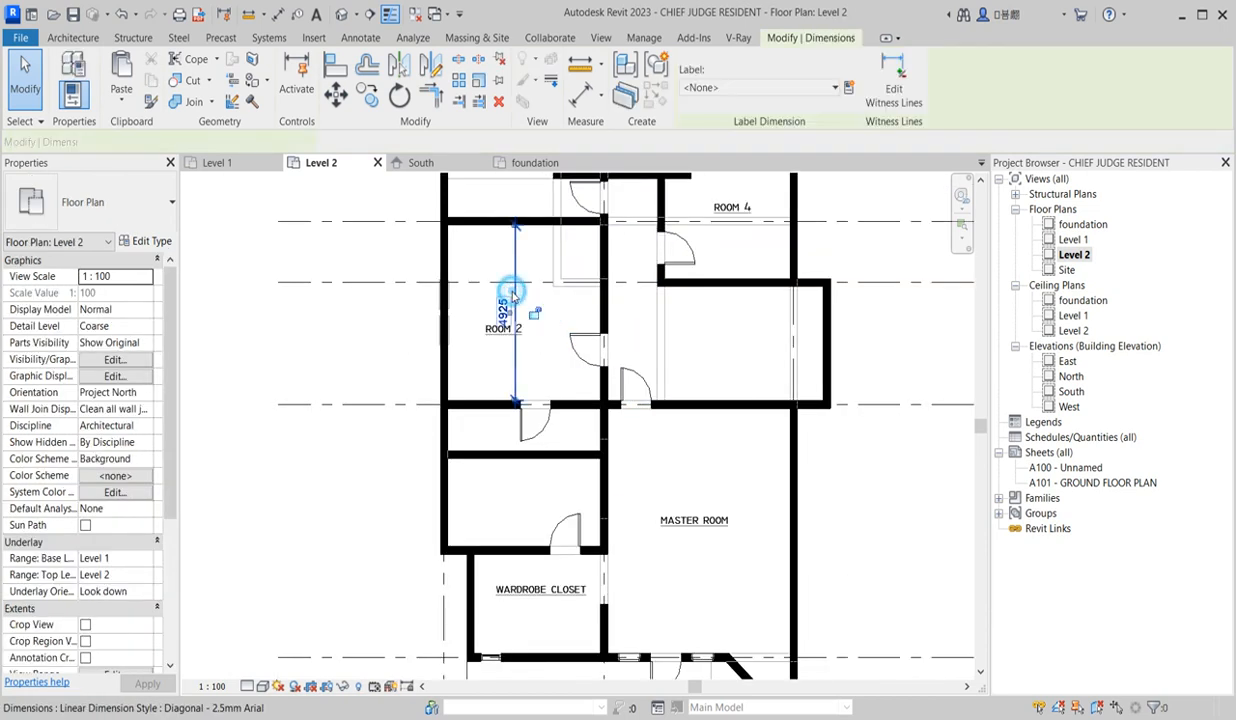
left_click_drag(523, 271, 486, 300)
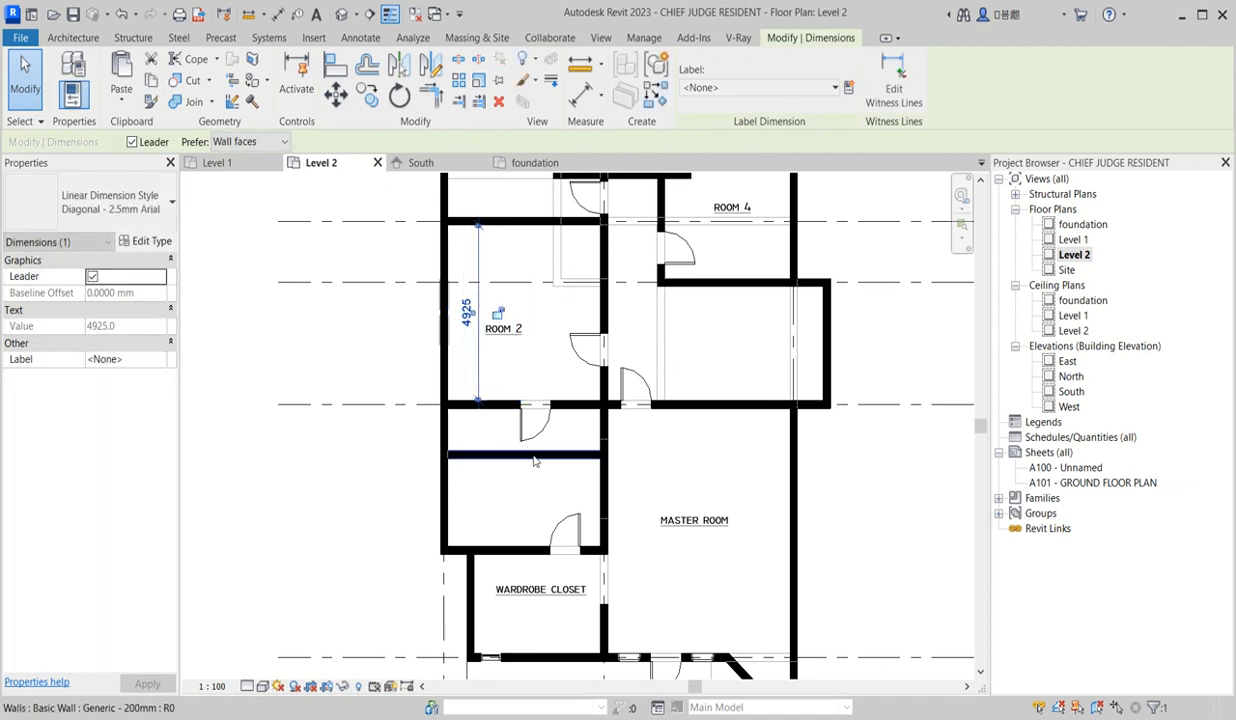
- Move the ROOM 4 label up, away from grid D and towards the middle of its room
scroll(537, 500, "down", 3)
scroll(688, 382, "up", 4)
scroll(692, 381, "up", 1)
scroll(697, 352, "up", 2)
left_click_drag(676, 340, 685, 306)
scroll(647, 352, "down", 3)
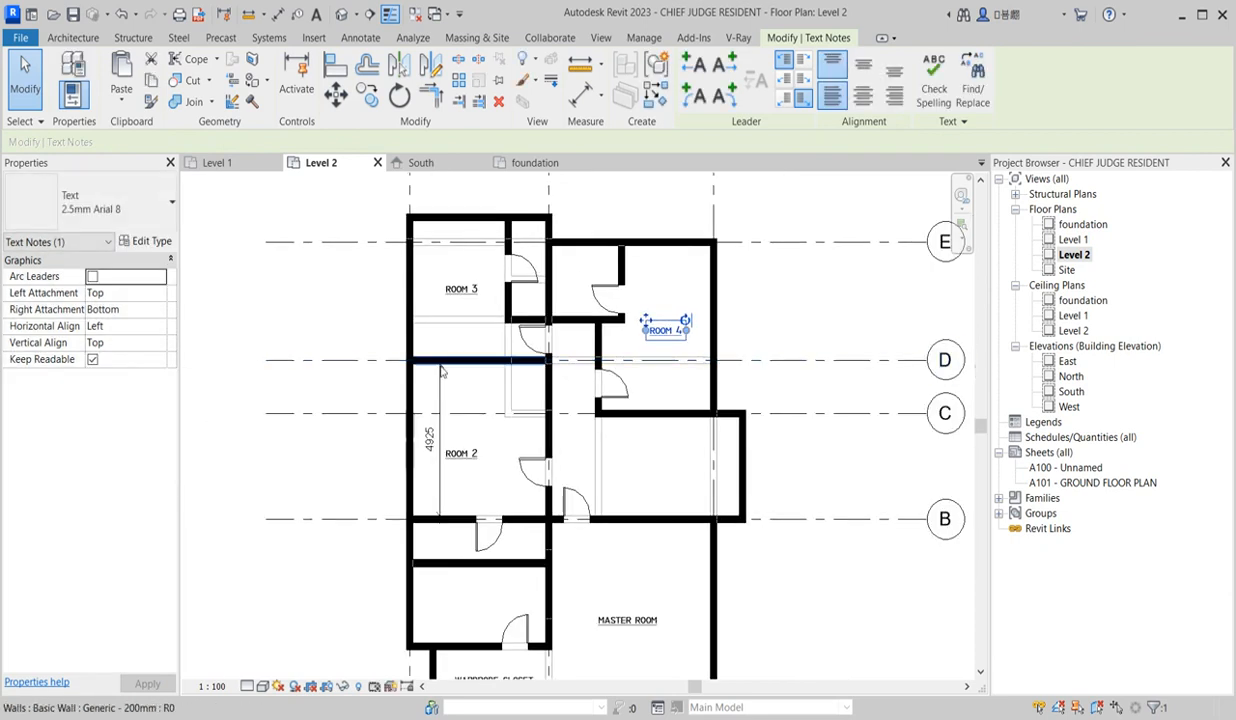
- Examine the Level 2 plan from the grid E rooms to the grid A wall, checking room labels, doors and walls
scroll(524, 330, "up", 2)
scroll(528, 330, "up", 1)
scroll(528, 330, "down", 2)
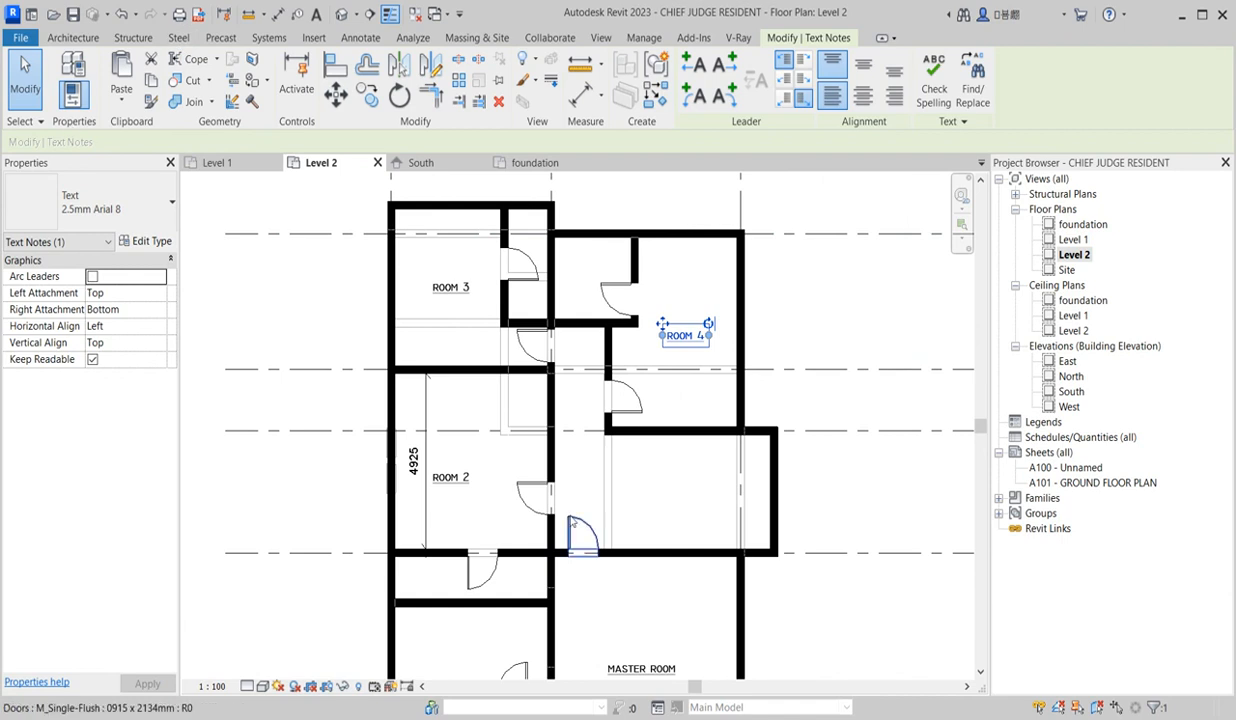
scroll(610, 355, "down", 2)
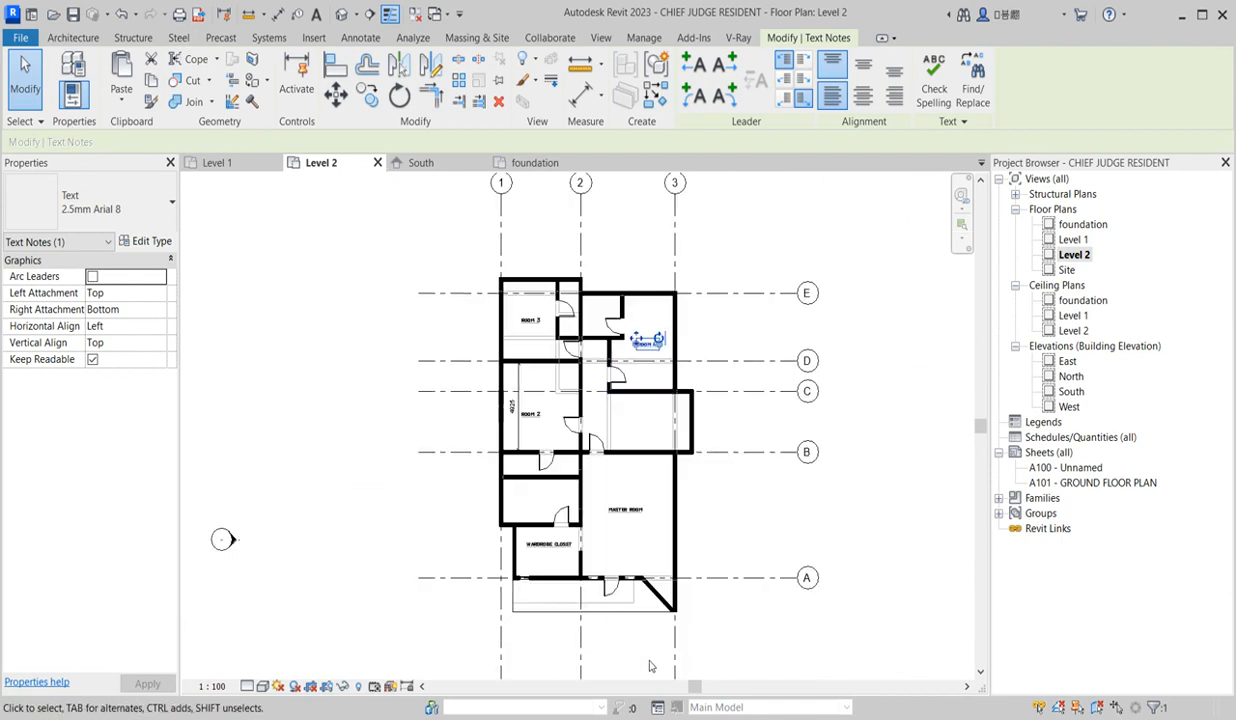
scroll(625, 562, "up", 1)
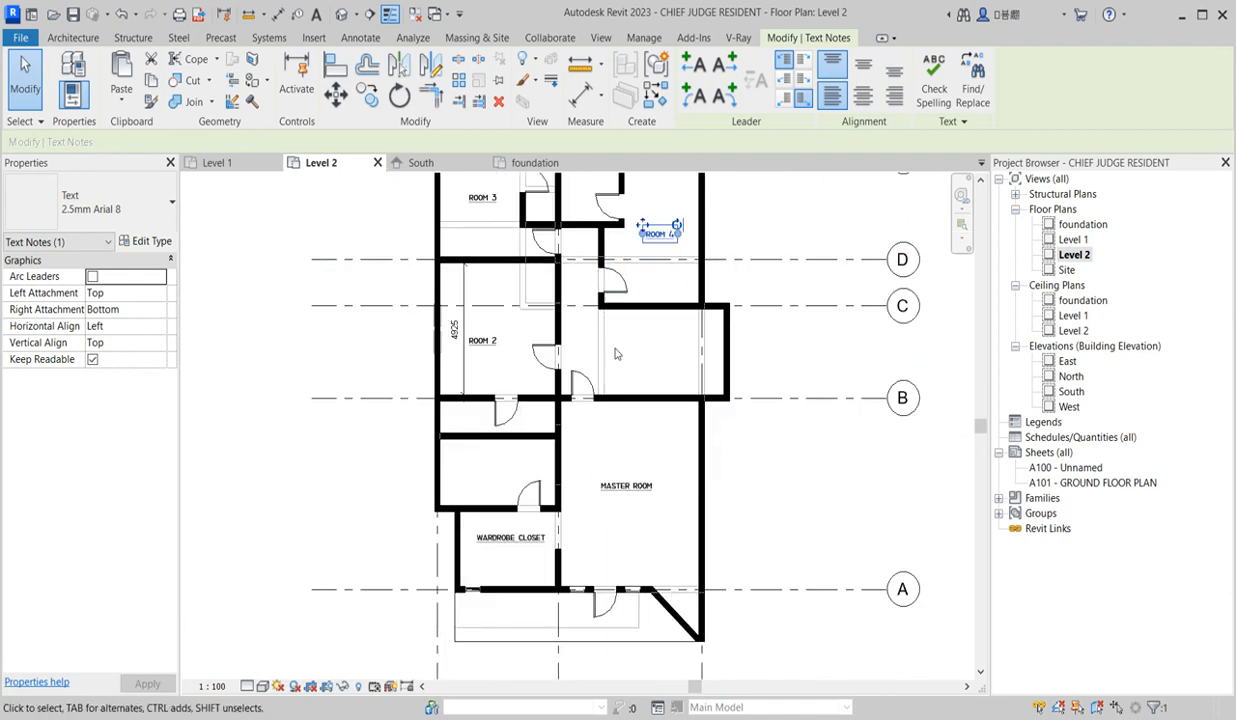
scroll(590, 440, "down", 2)
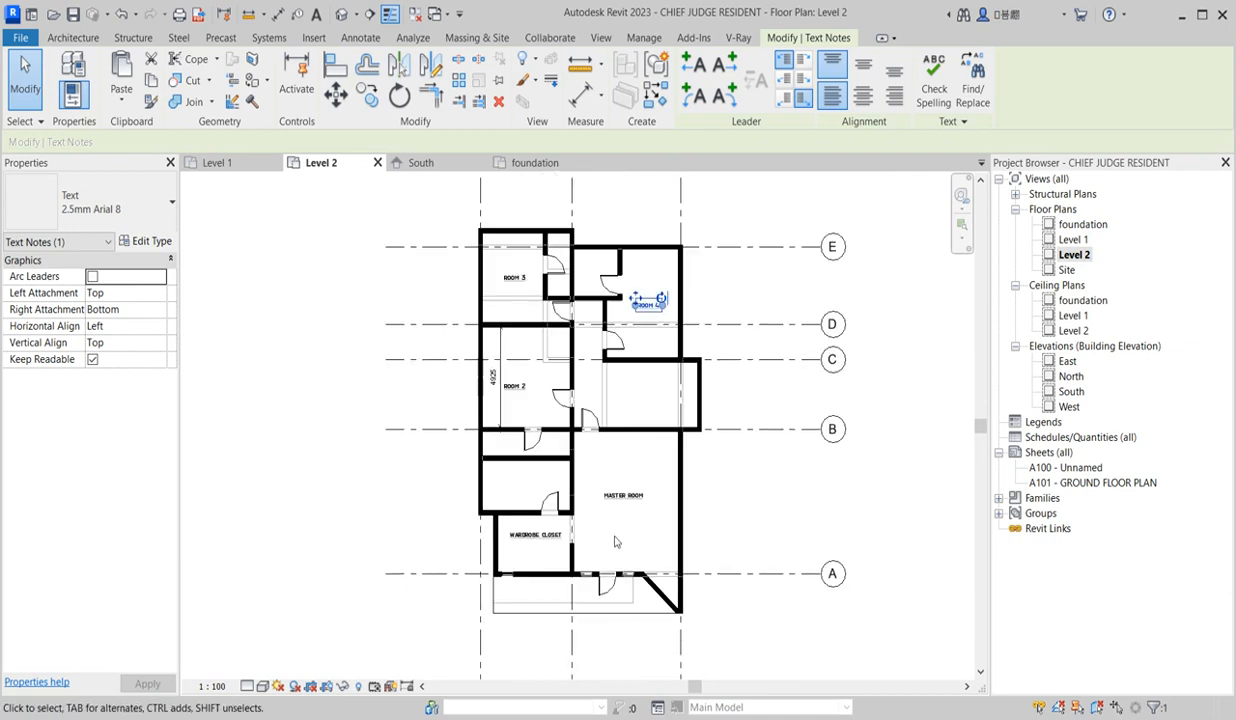
scroll(555, 572, "up", 2)
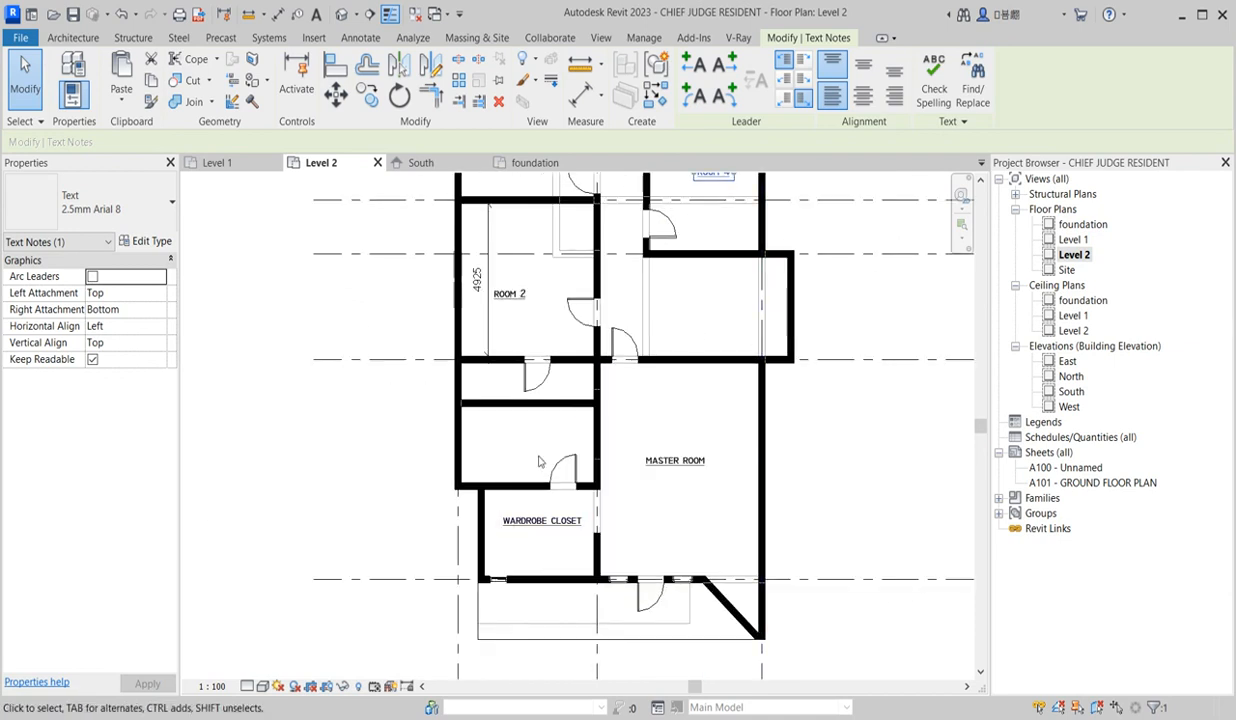
scroll(655, 548, "down", 2)
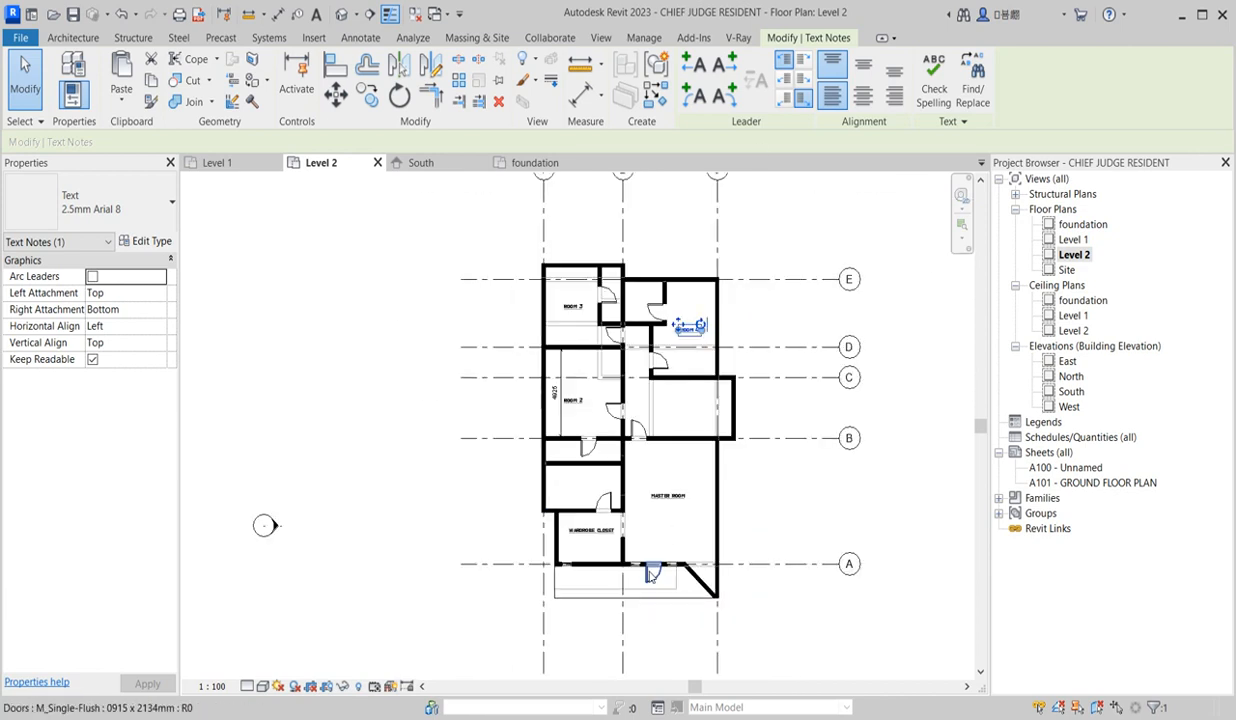
scroll(682, 540, "up", 2)
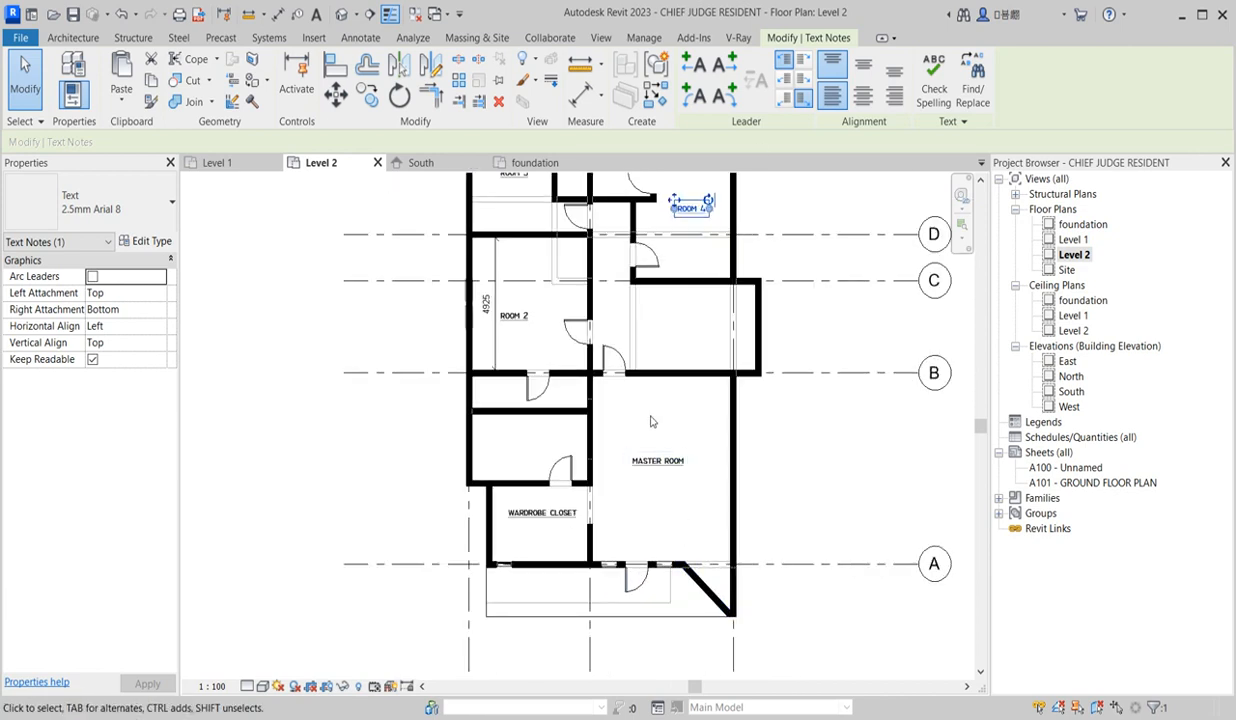
scroll(648, 424, "up", 2)
scroll(716, 530, "down", 3)
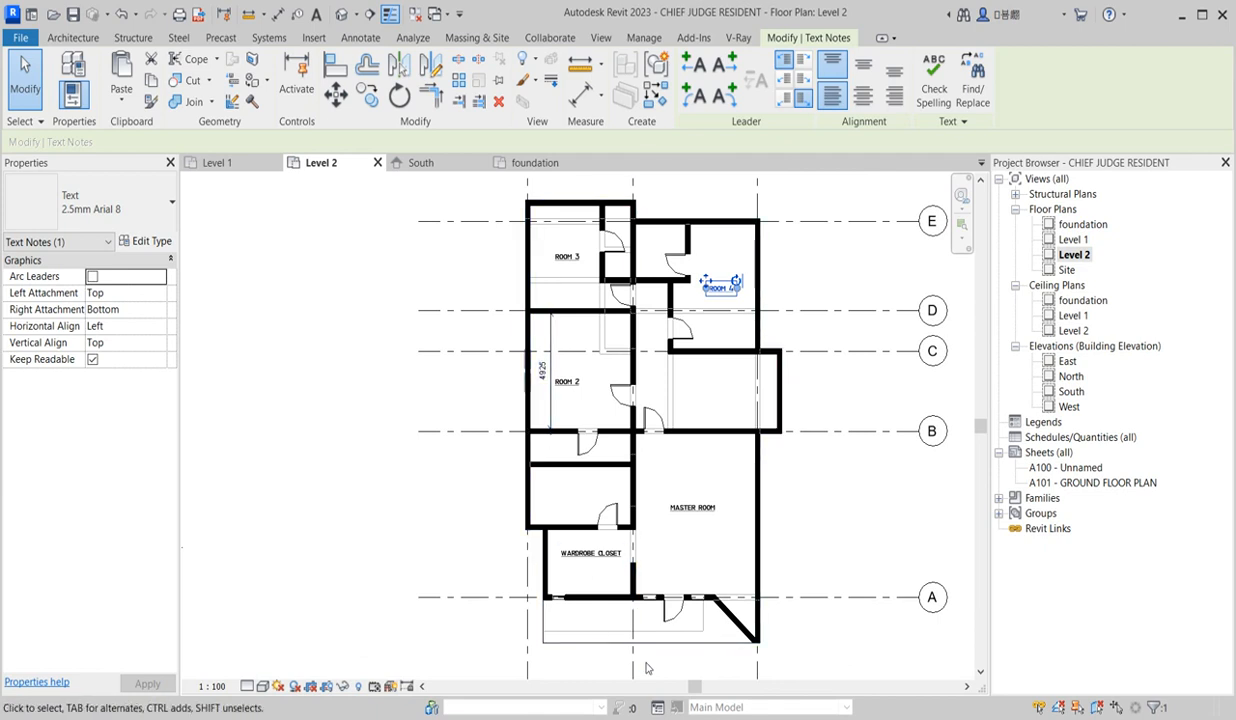
- Flip the master room's door on grid A so that it swings into the master room
scroll(646, 668, "up", 2)
left_click(713, 589)
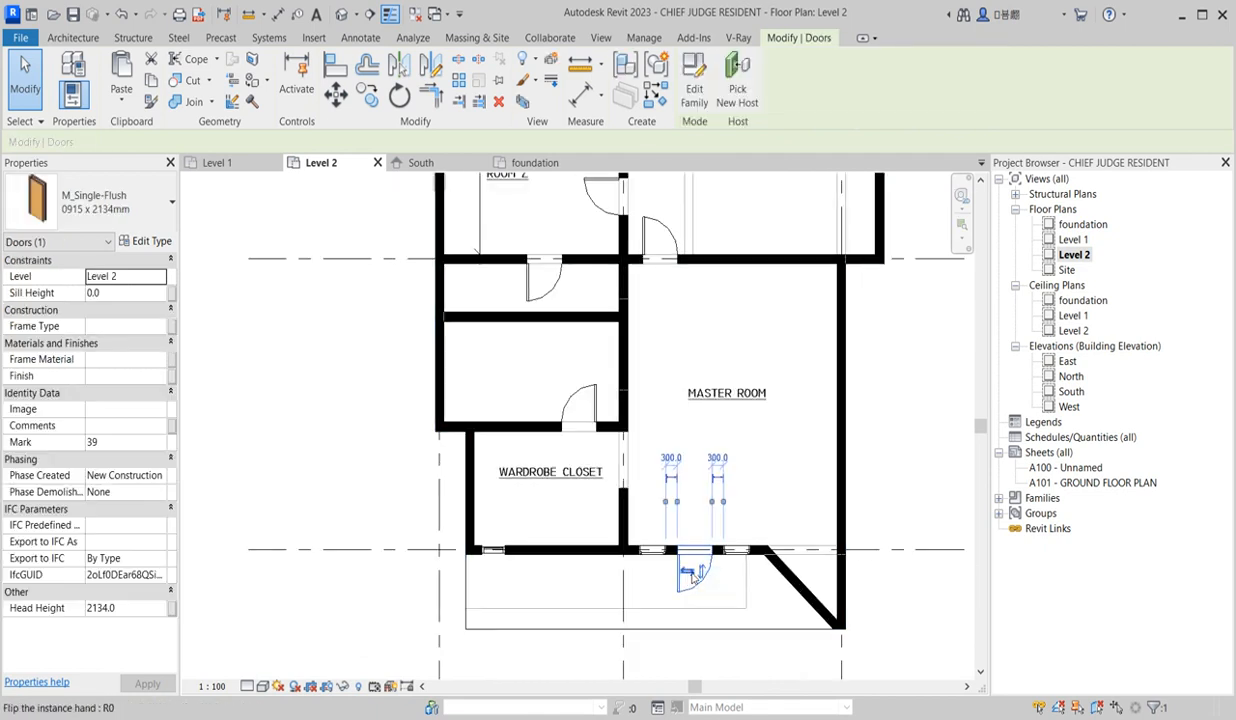
left_click(701, 571)
left_click(778, 463)
scroll(682, 512, "down", 6)
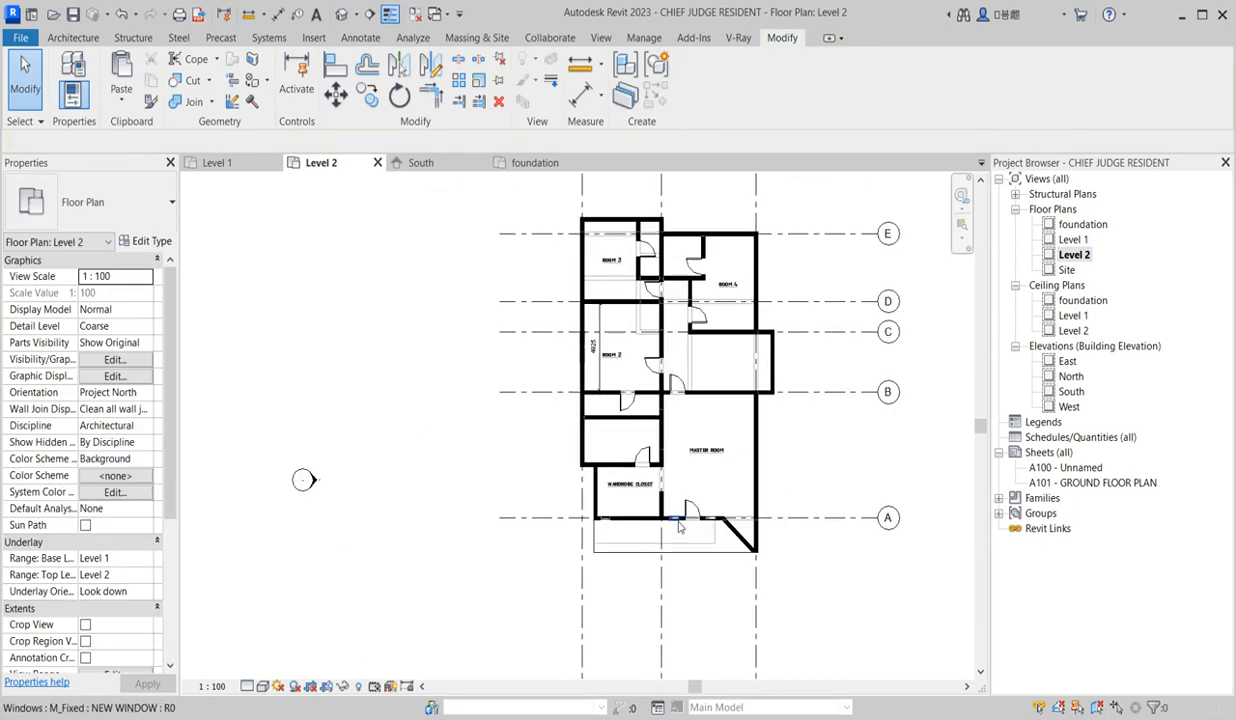
scroll(679, 527, "up", 5)
scroll(588, 466, "down", 3)
scroll(587, 490, "up", 3)
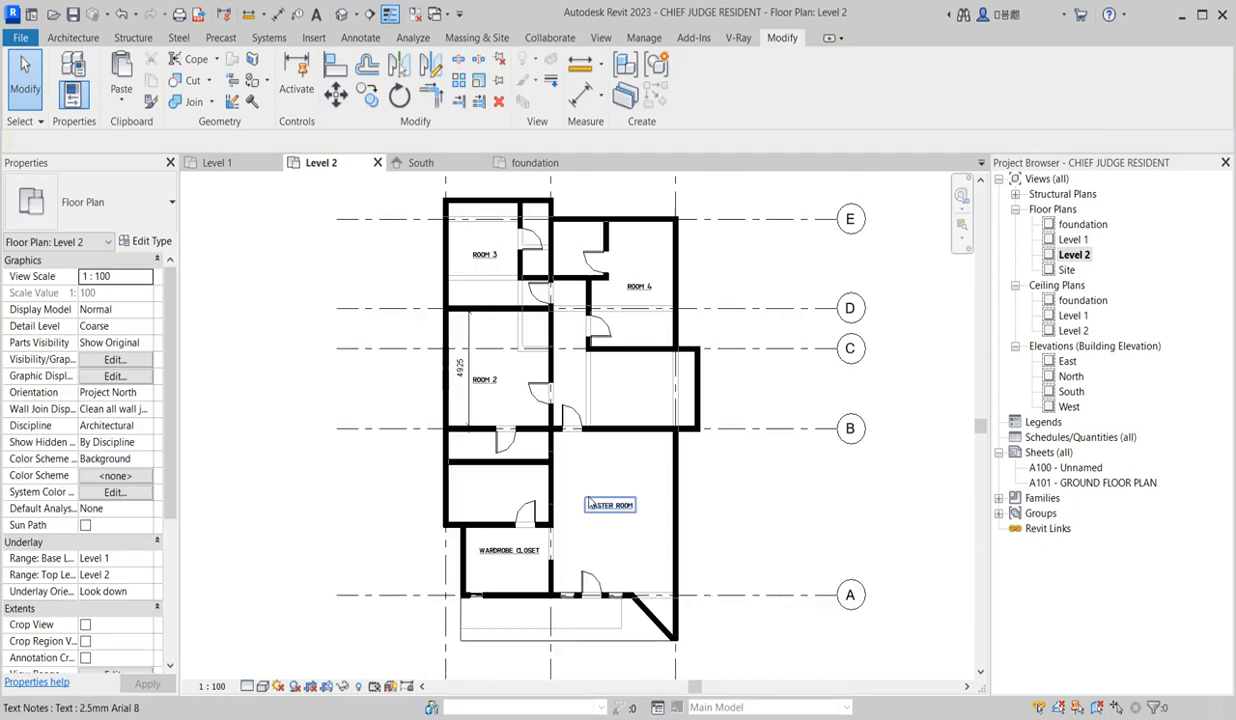
right_click(739, 462)
left_click(779, 468)
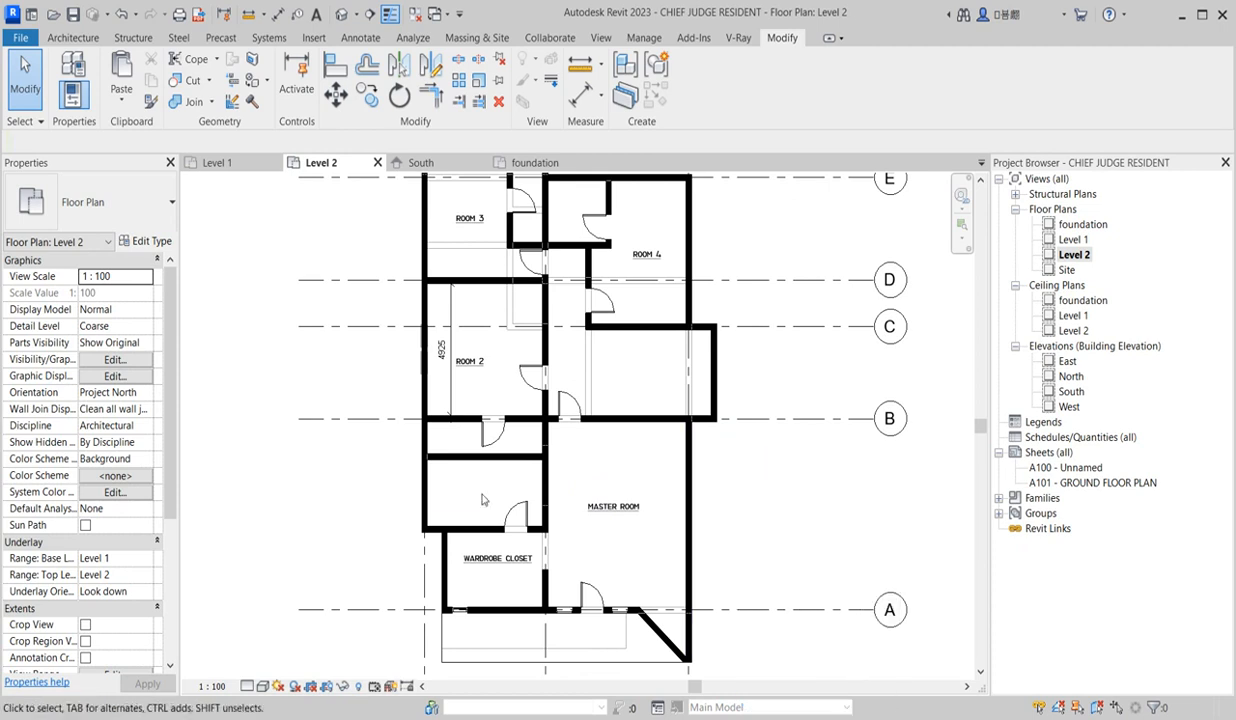